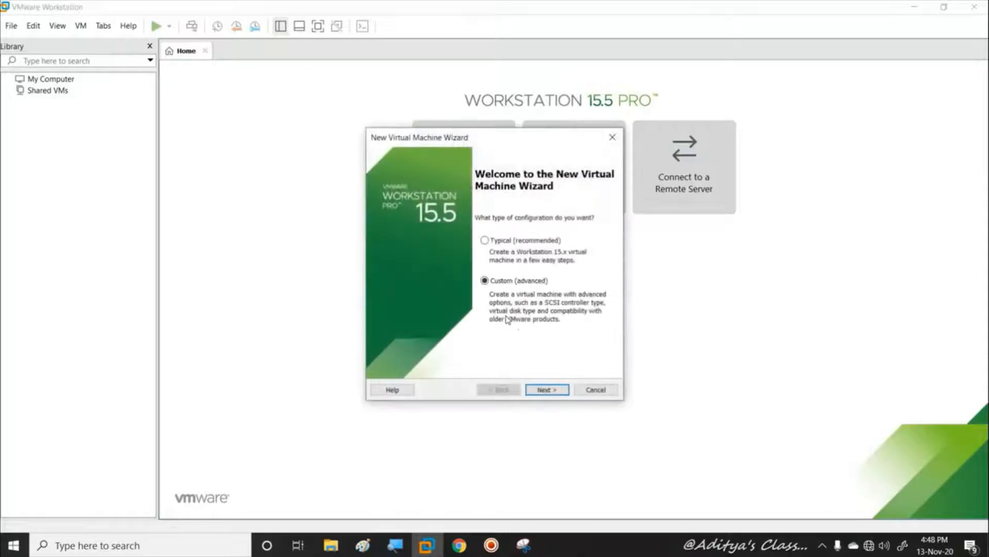
Start a custom VM with the OS installed later and Windows Server 2016 as guest
{"action": "left_click", "coordinate": [547, 389]}
{"action": "left_click", "coordinate": [548, 391]}
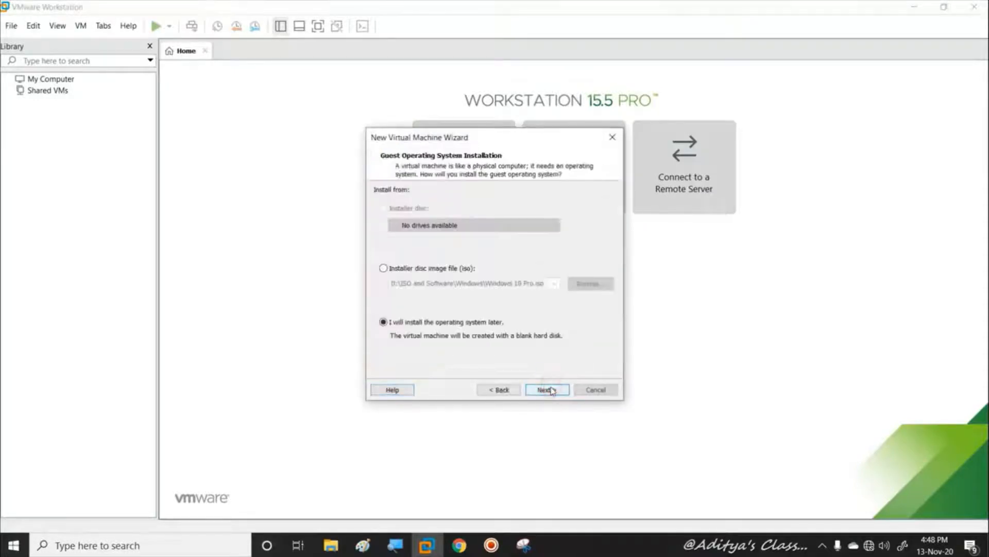
{"action": "left_click", "coordinate": [550, 390]}
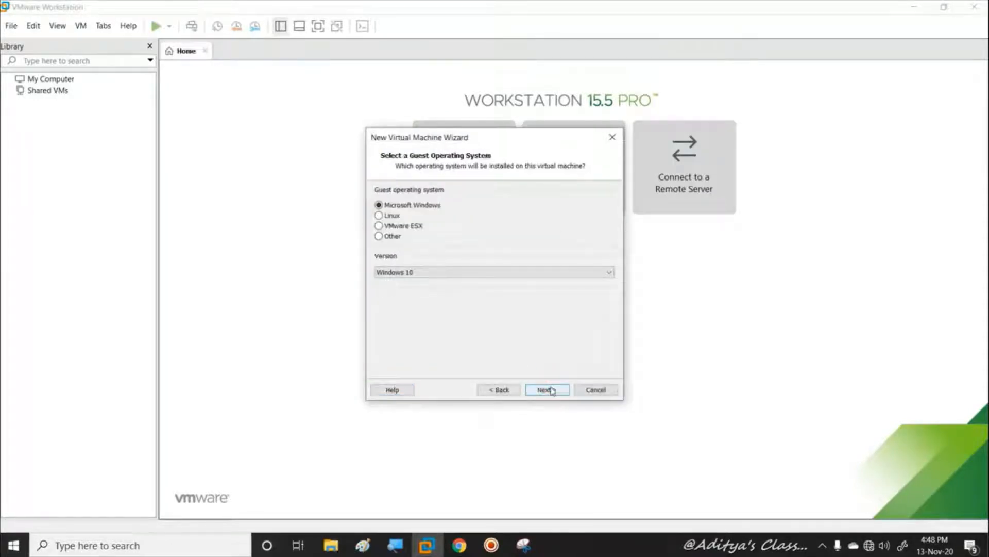
{"action": "left_click", "coordinate": [609, 272]}
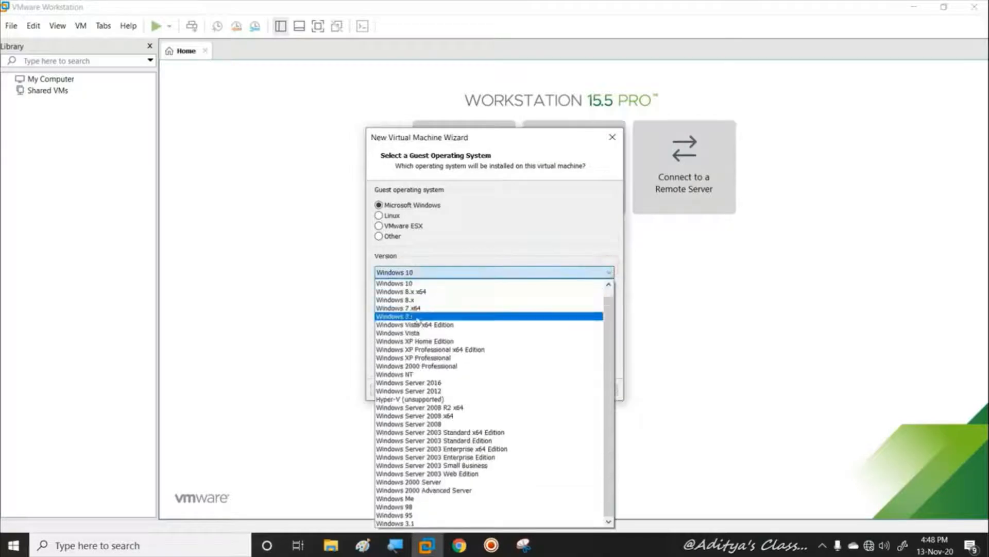
{"action": "left_click", "coordinate": [415, 383]}
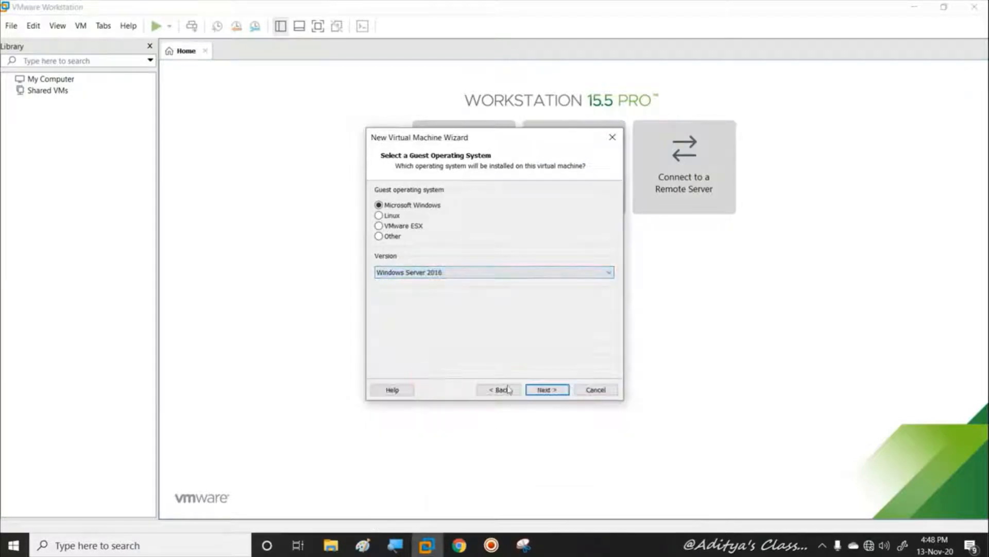
{"action": "left_click", "coordinate": [557, 386]}
{"action": "left_click", "coordinate": [549, 392]}
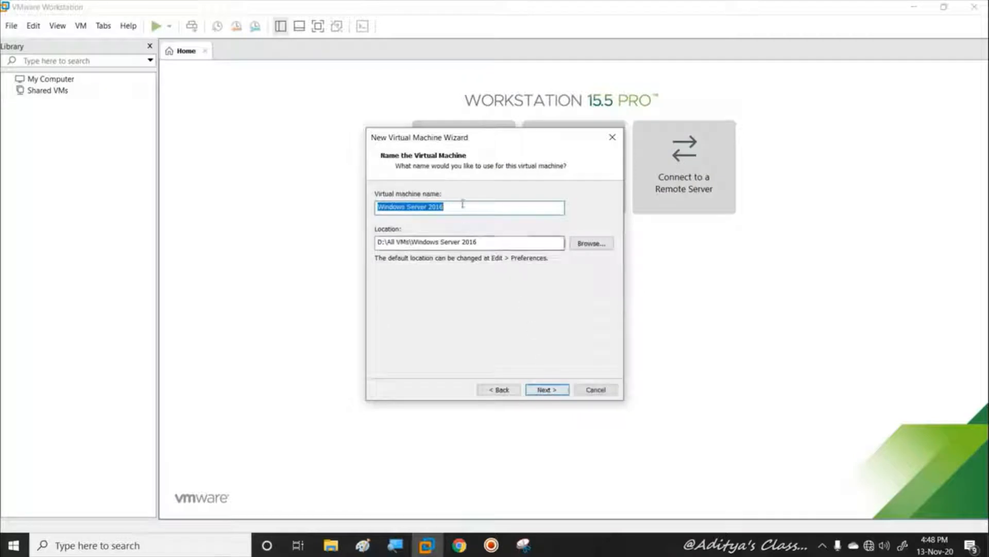
Replace the default machine name with VM001
{"action": "left_click_drag", "start_coordinate": [462, 206], "coordinate": [317, 207]}
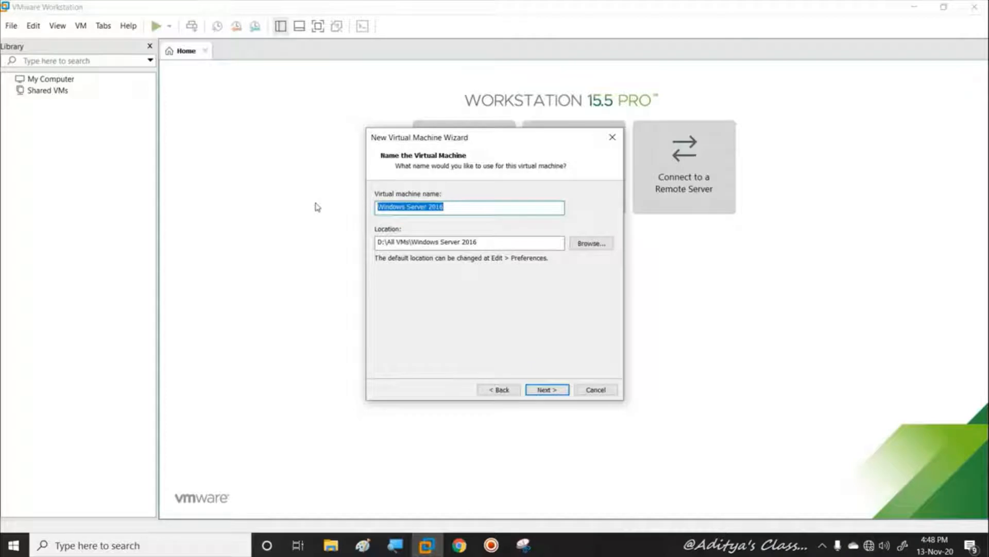
{"action": "type", "text": "DC"}
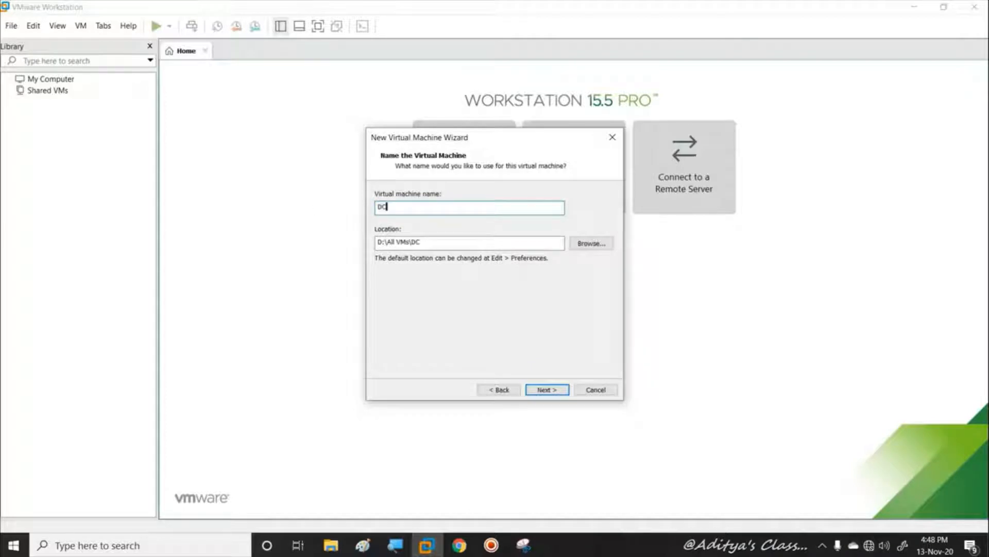
{"action": "key", "text": "BackSpace"}
{"action": "key", "text": "BackSpace"}
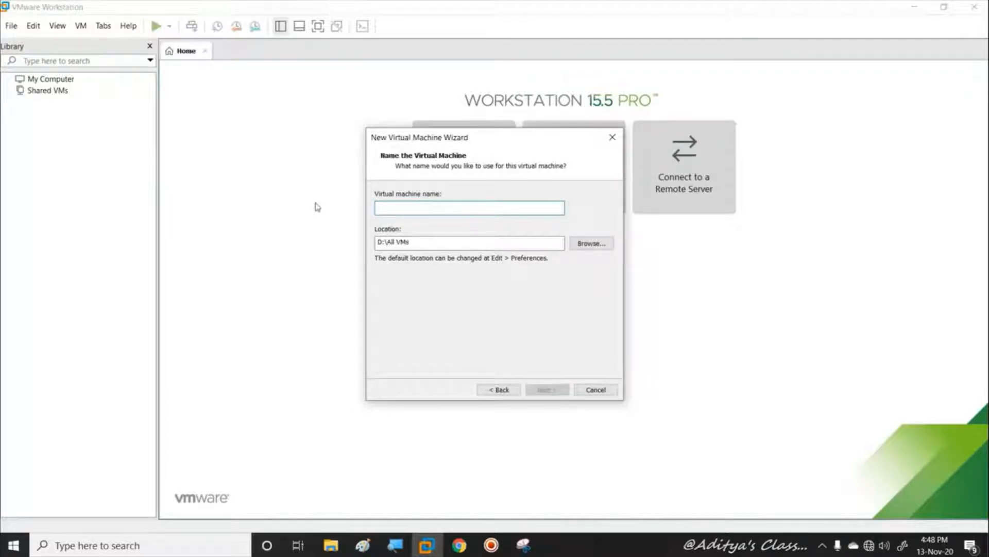
{"action": "type", "text": "VM001"}
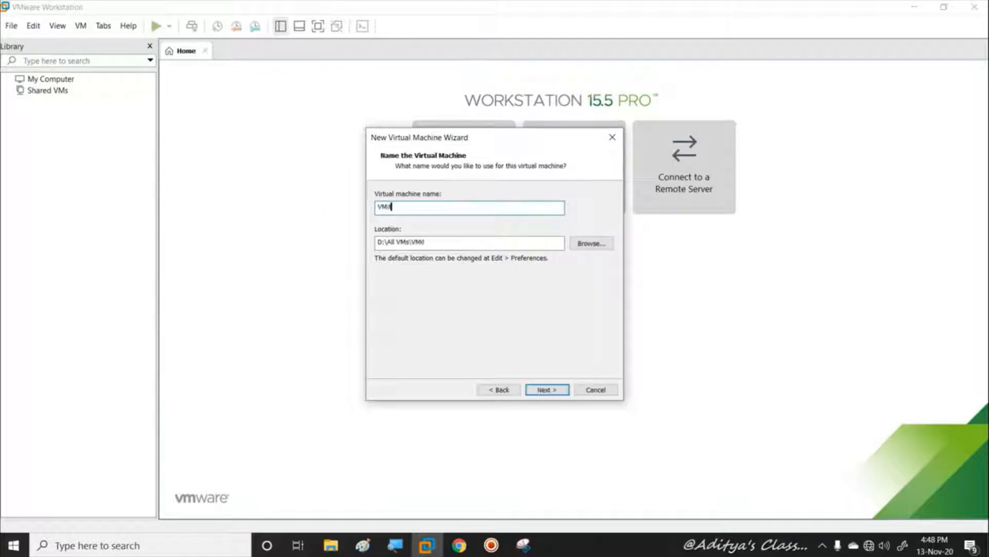
{"action": "left_click", "coordinate": [549, 390]}
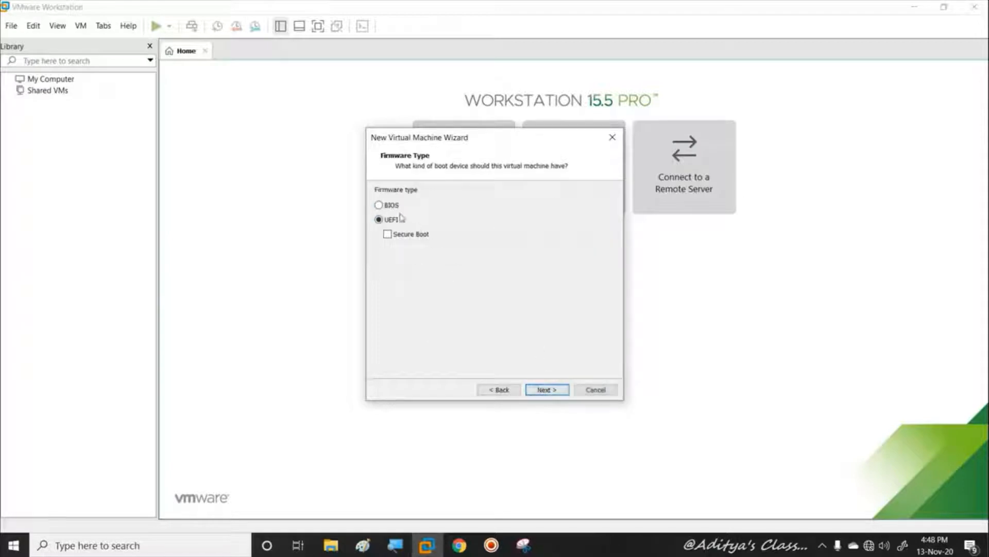
Set BIOS firmware, a single processor and 8 GB of memory
{"action": "left_click", "coordinate": [387, 205]}
{"action": "left_click", "coordinate": [543, 390]}
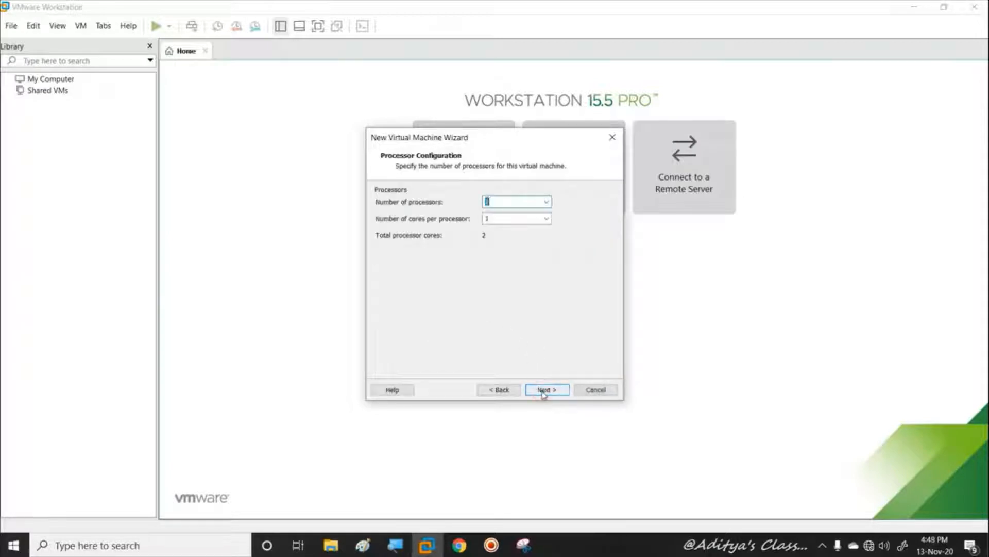
{"action": "left_click", "coordinate": [546, 202]}
{"action": "left_click", "coordinate": [496, 214]}
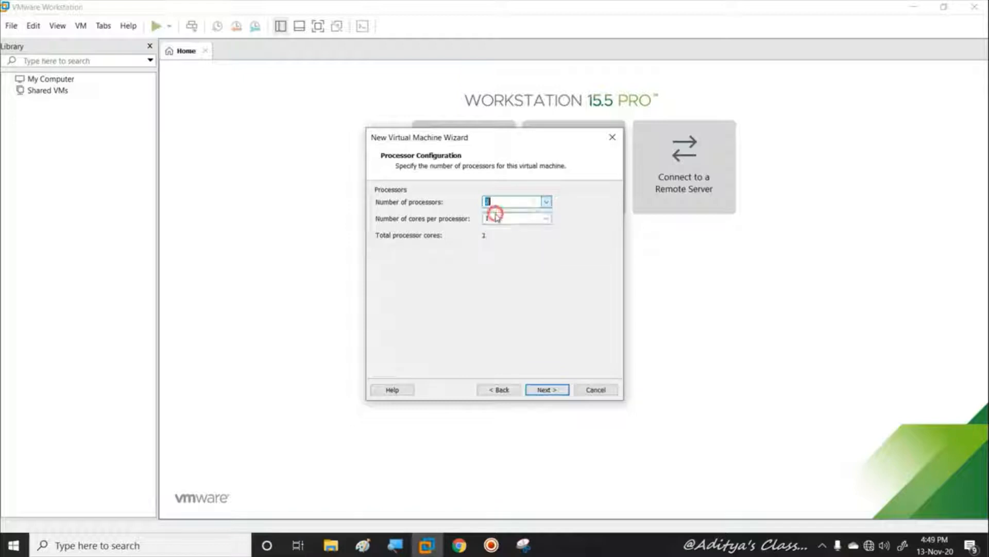
{"action": "left_click", "coordinate": [545, 390]}
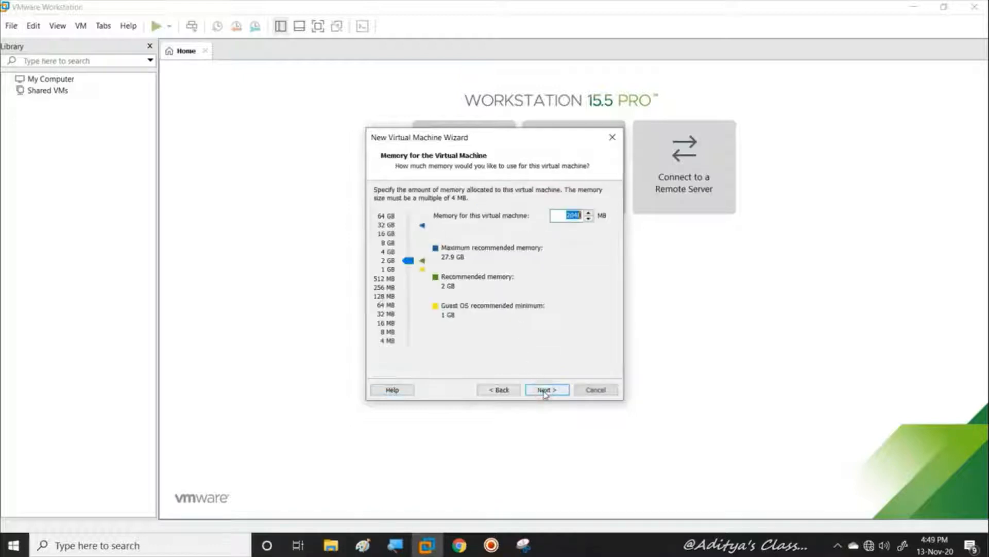
{"action": "left_click", "coordinate": [388, 243]}
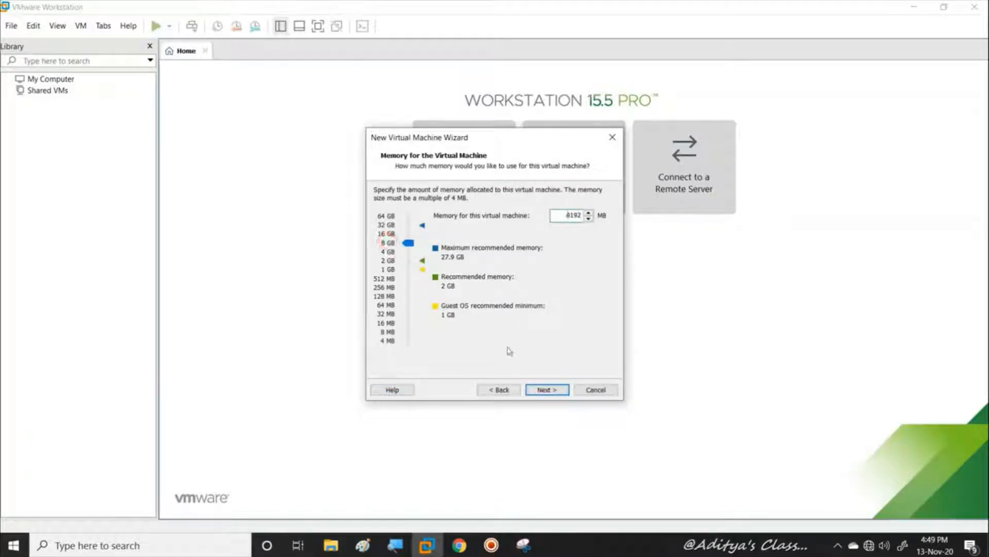
{"action": "left_click", "coordinate": [552, 393]}
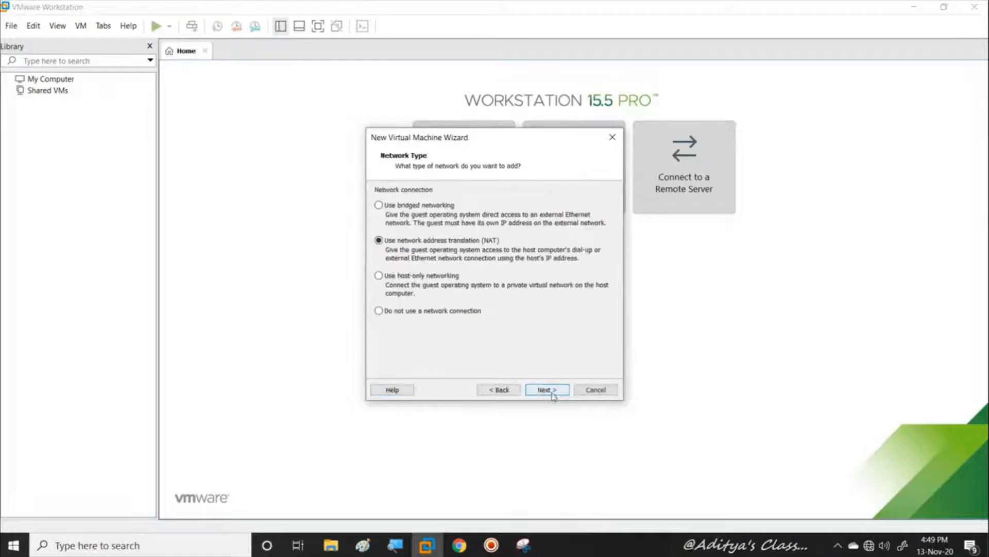
Keep NAT networking and create a new 100 GB split SCSI virtual disk
{"action": "left_click", "coordinate": [551, 394]}
{"action": "left_click", "coordinate": [549, 392]}
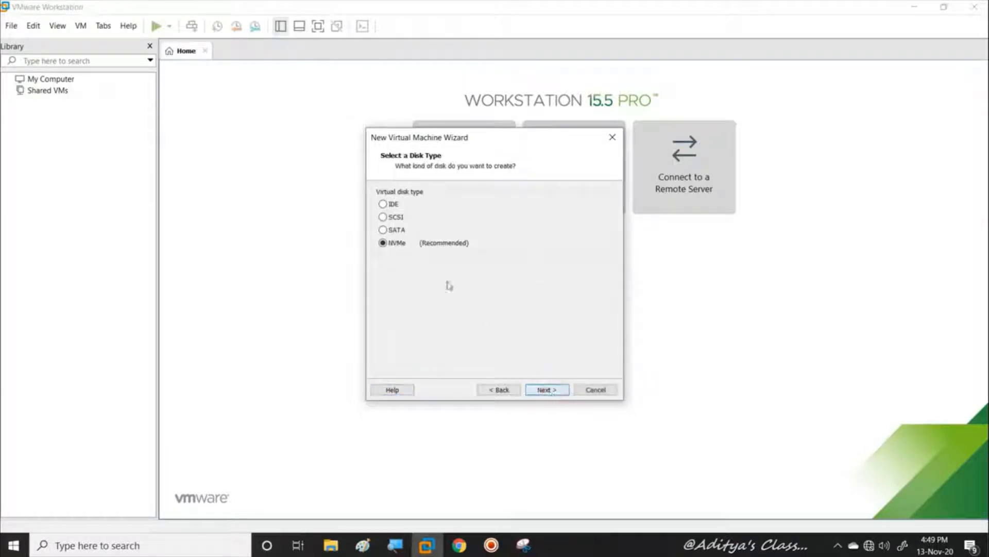
{"action": "left_click", "coordinate": [388, 217]}
{"action": "left_click", "coordinate": [550, 391]}
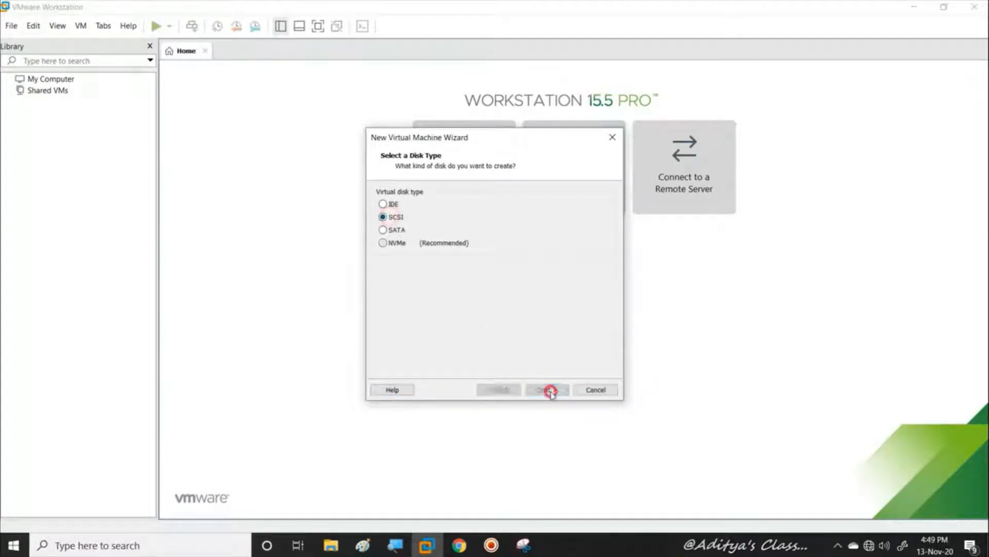
{"action": "left_click", "coordinate": [548, 391]}
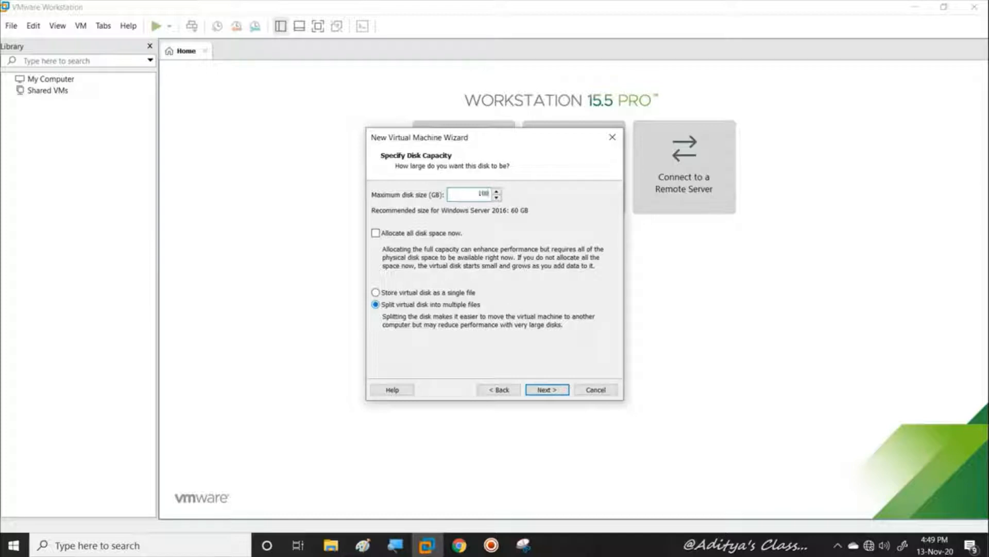
{"action": "left_click", "coordinate": [553, 390]}
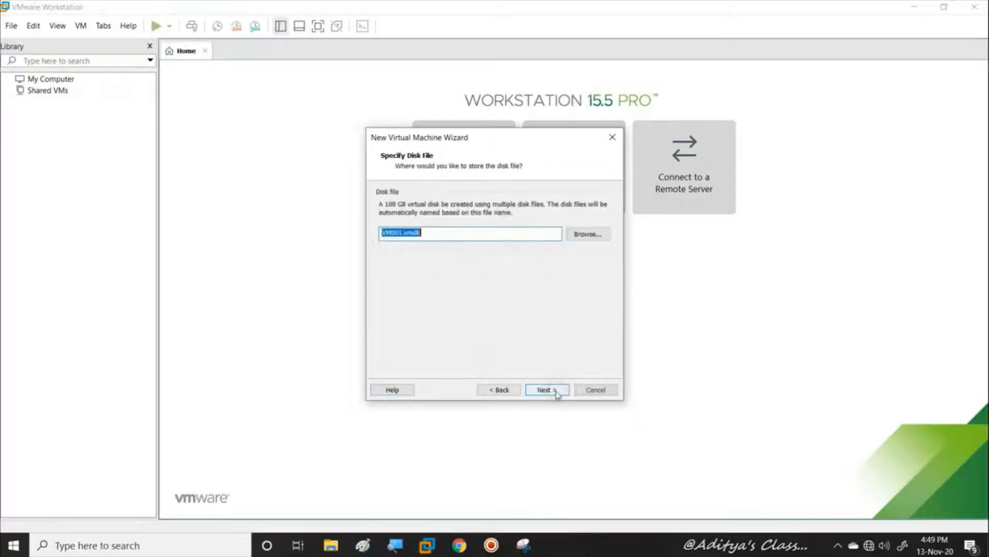
{"action": "left_click", "coordinate": [555, 391]}
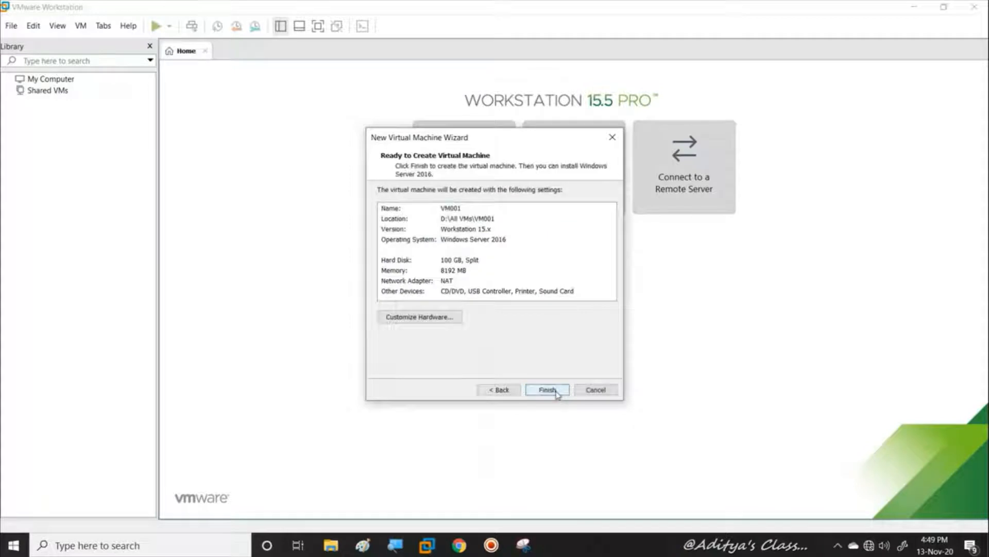
{"action": "left_click", "coordinate": [402, 318]}
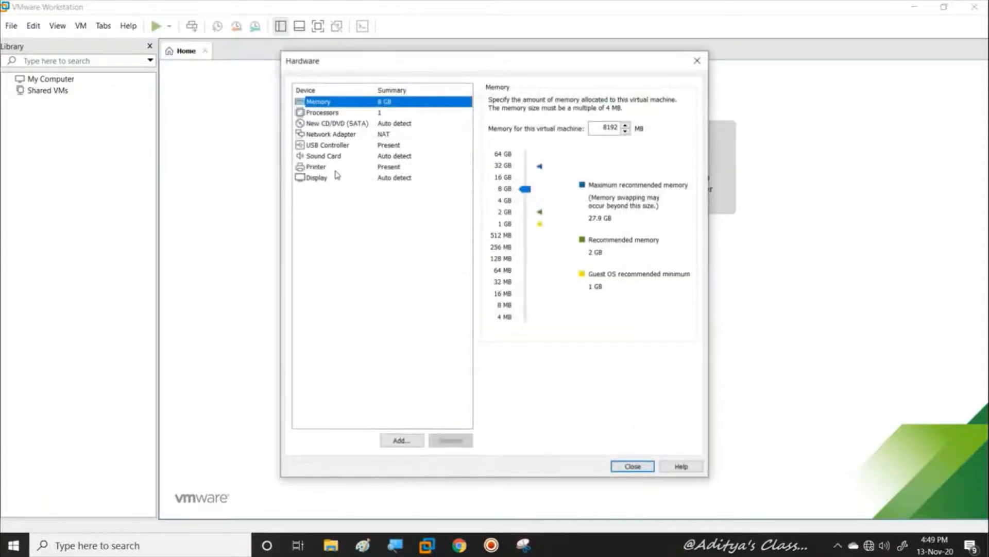
Switch VM001's CD/DVD drive to use an ISO image file
{"action": "left_click", "coordinate": [333, 135]}
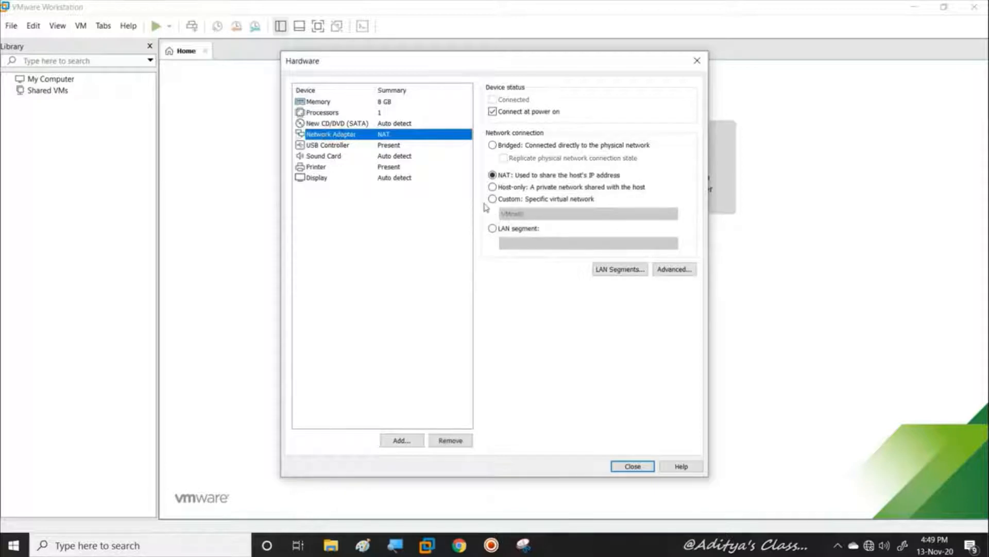
{"action": "left_click", "coordinate": [360, 125]}
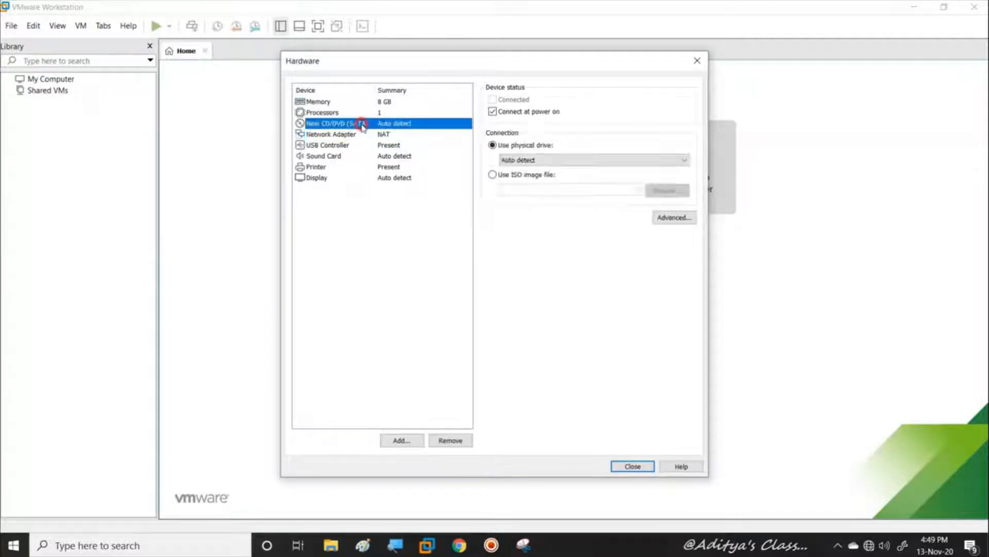
{"action": "left_click", "coordinate": [492, 175]}
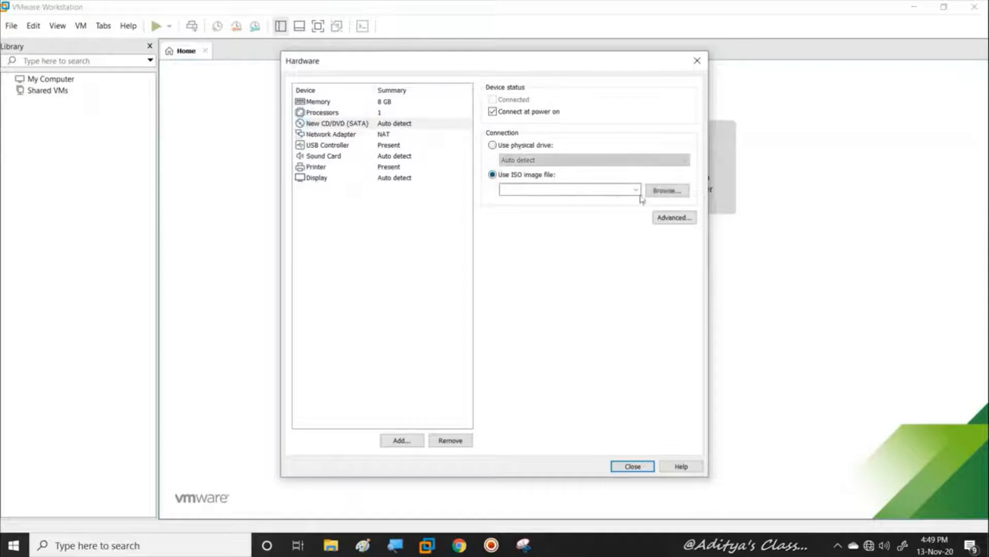
{"action": "left_click", "coordinate": [666, 190]}
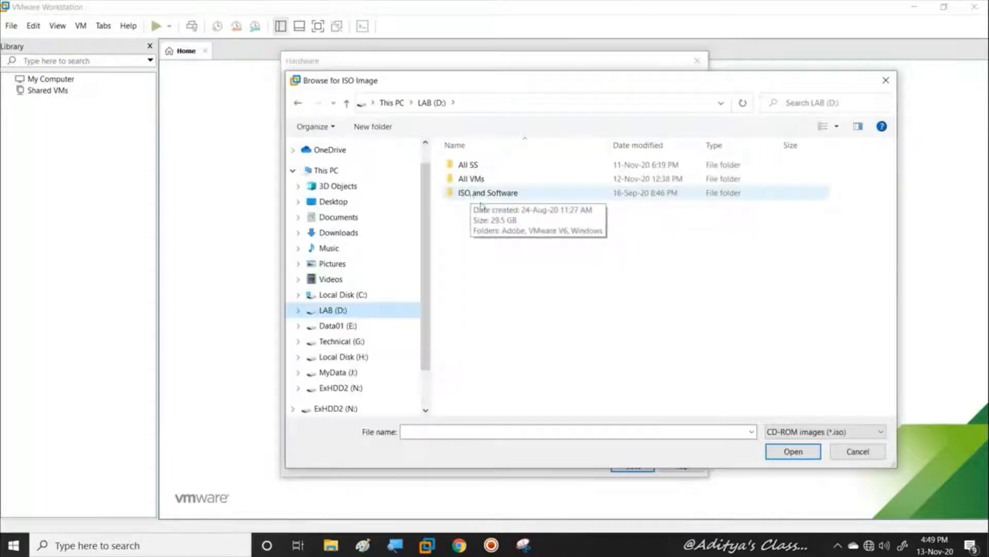
{"action": "left_click", "coordinate": [857, 452]}
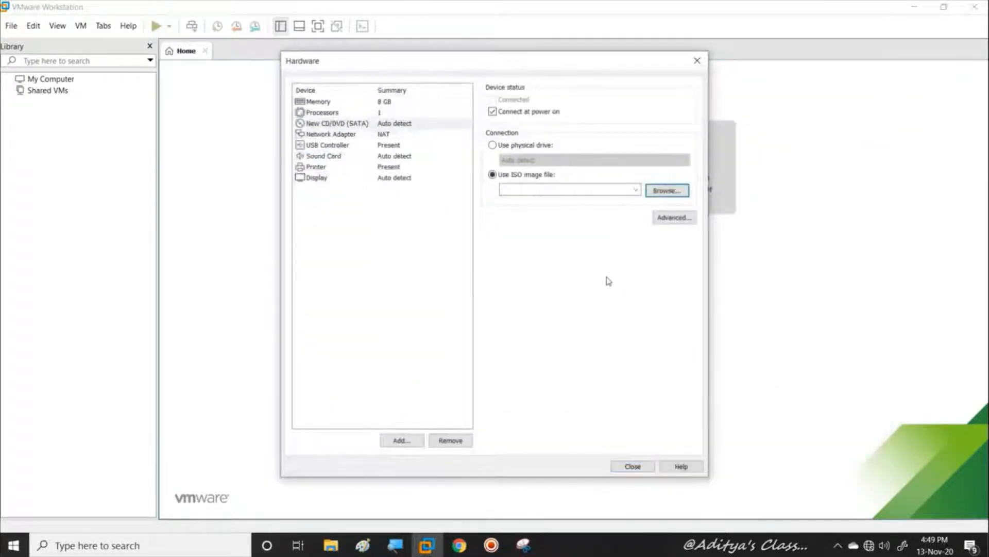
Pick the Windows Server 2016 ISO from D:\ISO and Software\Windows and finish the wizard
{"action": "left_click", "coordinate": [665, 192]}
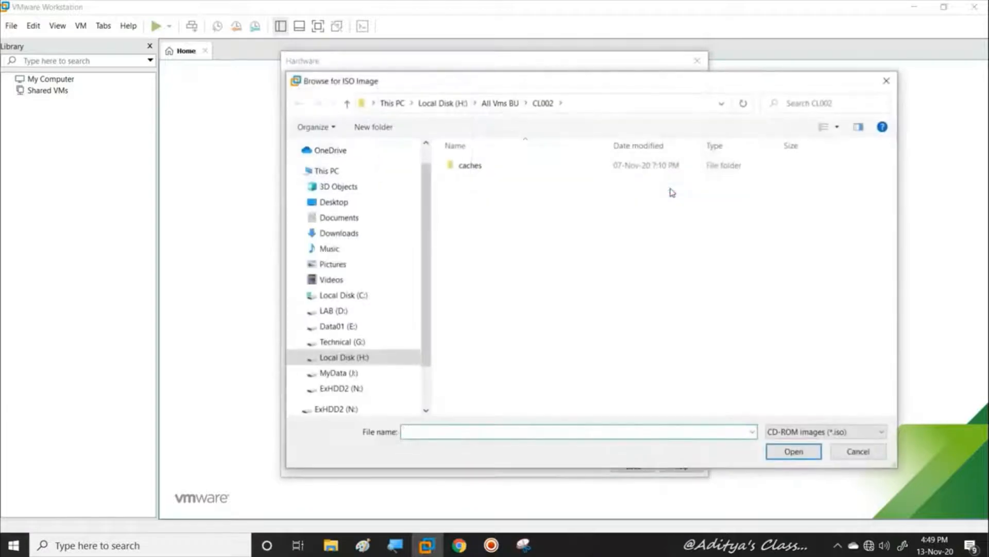
{"action": "left_click", "coordinate": [393, 103]}
{"action": "double_click", "coordinate": [648, 322]}
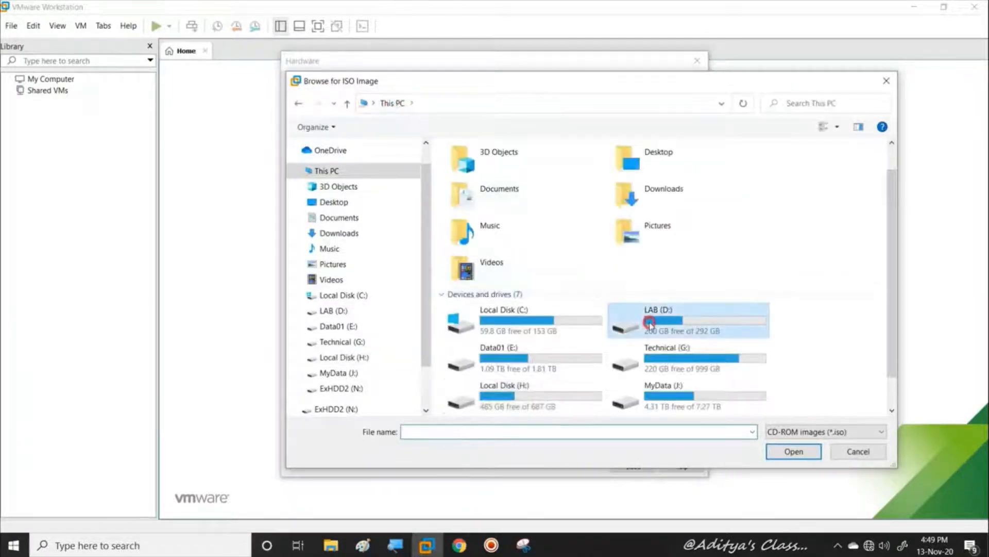
{"action": "double_click", "coordinate": [490, 193]}
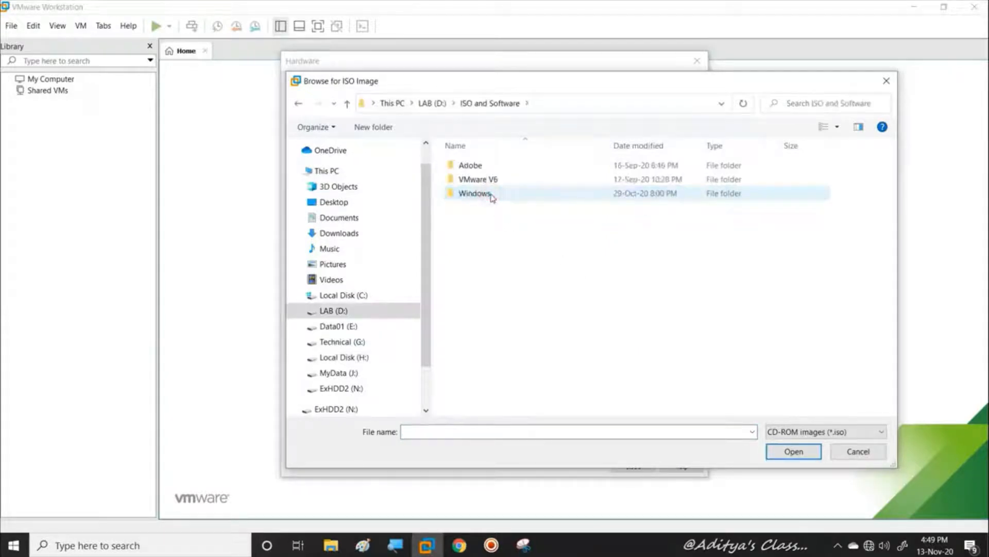
{"action": "double_click", "coordinate": [476, 193]}
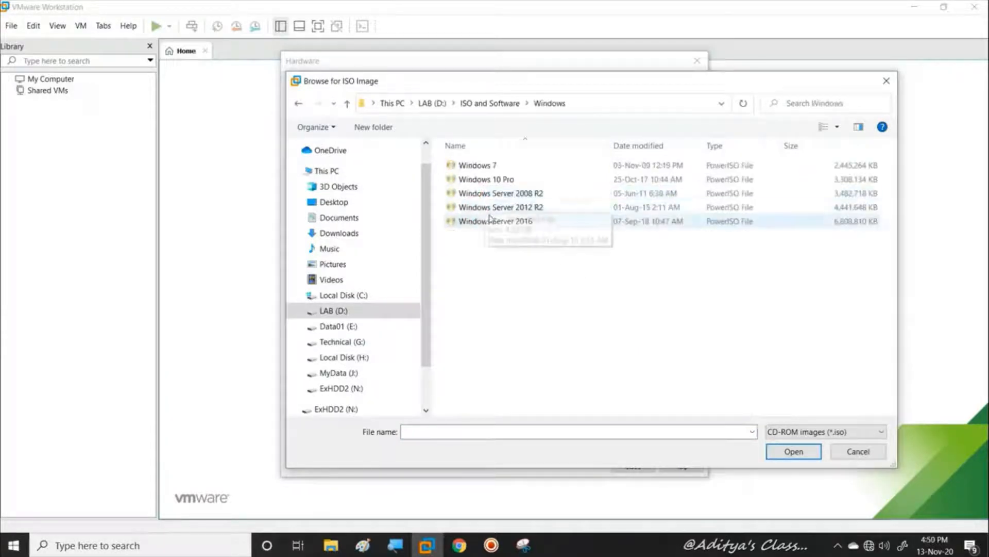
{"action": "double_click", "coordinate": [489, 222]}
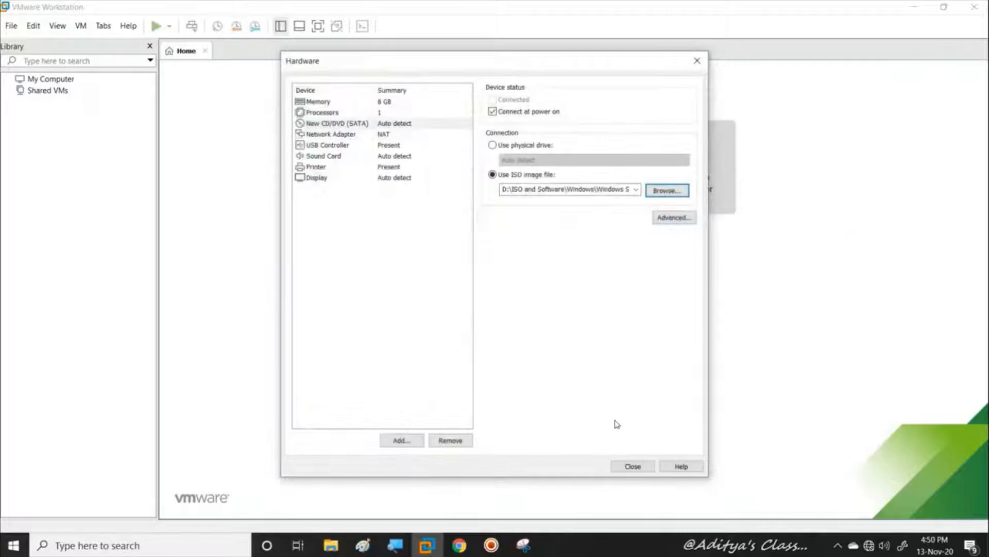
{"action": "left_click", "coordinate": [633, 466]}
{"action": "left_click", "coordinate": [545, 390]}
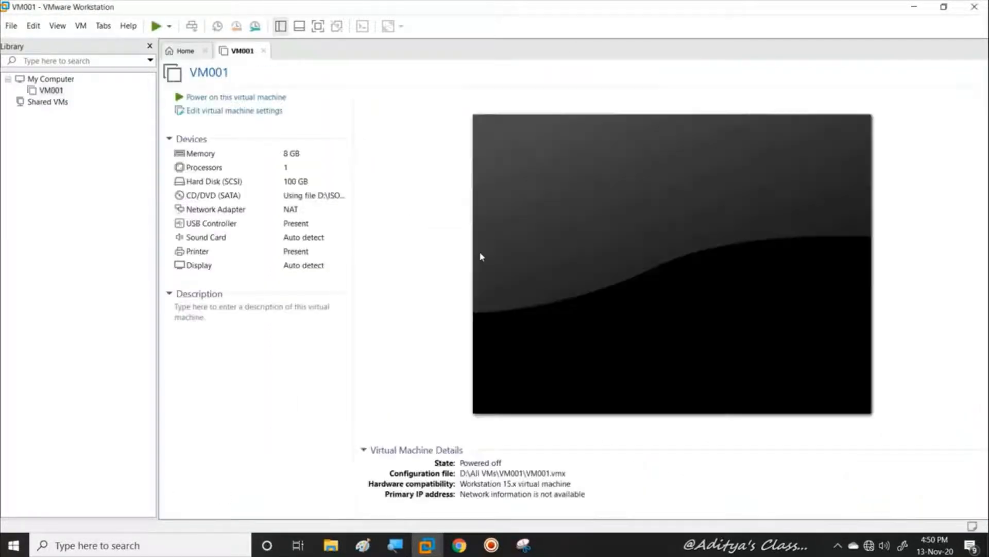
Power on VM001, go full screen and start the Windows Server 2016 installation
{"action": "left_click", "coordinate": [245, 98]}
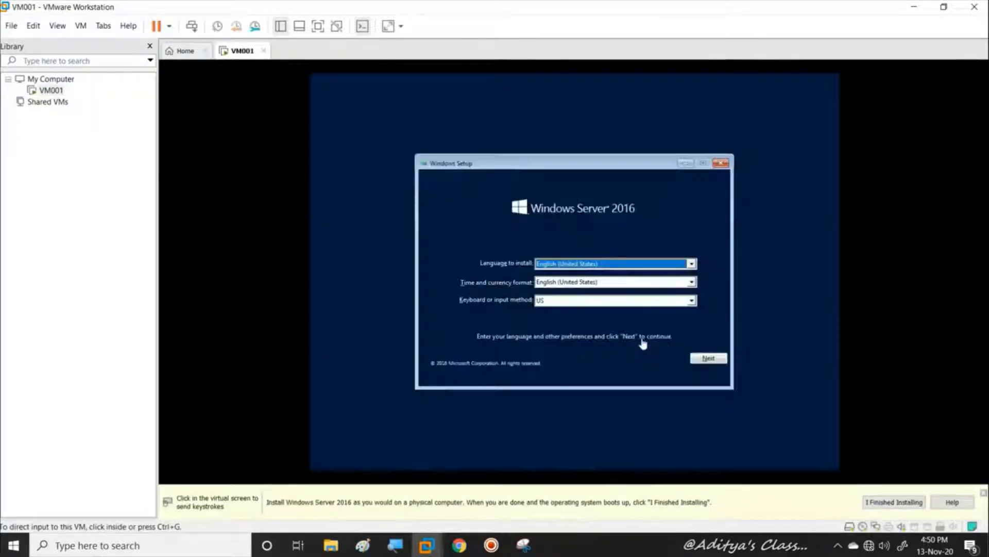
{"action": "left_click", "coordinate": [666, 364]}
{"action": "left_click", "coordinate": [717, 360]}
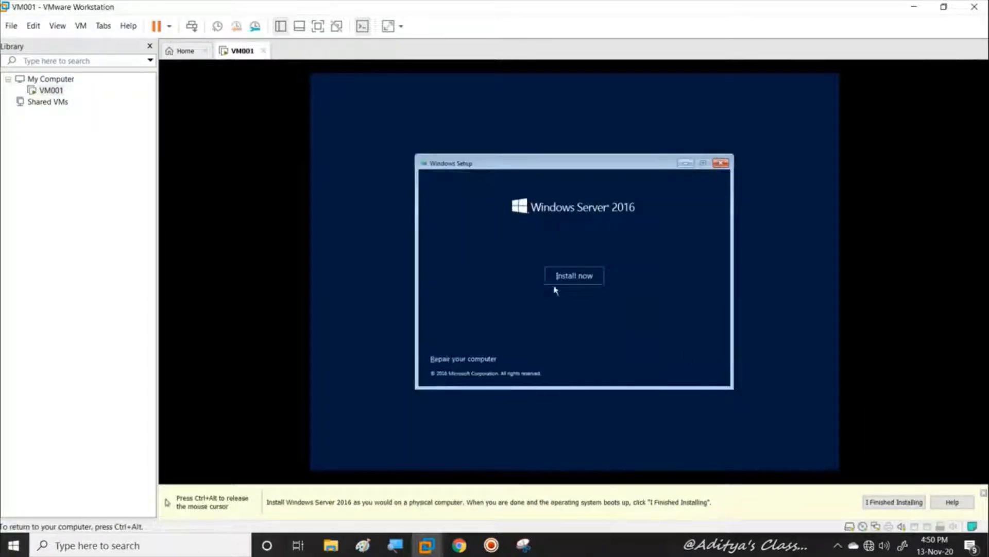
{"action": "left_click", "coordinate": [318, 26]}
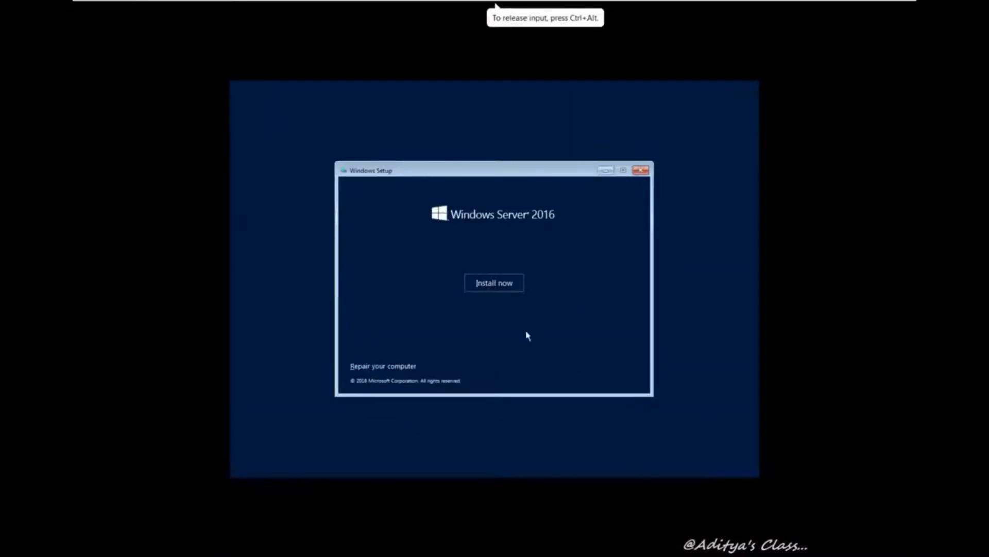
{"action": "left_click", "coordinate": [497, 284]}
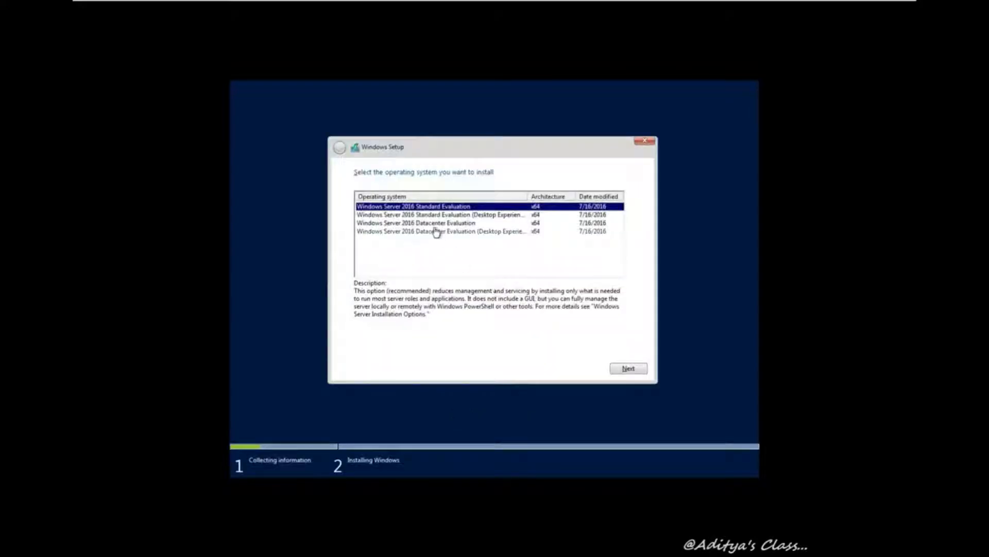
Choose Datacenter Evaluation (Desktop Experience), accept the license, and custom-install onto Drive 0
{"action": "left_click", "coordinate": [443, 231]}
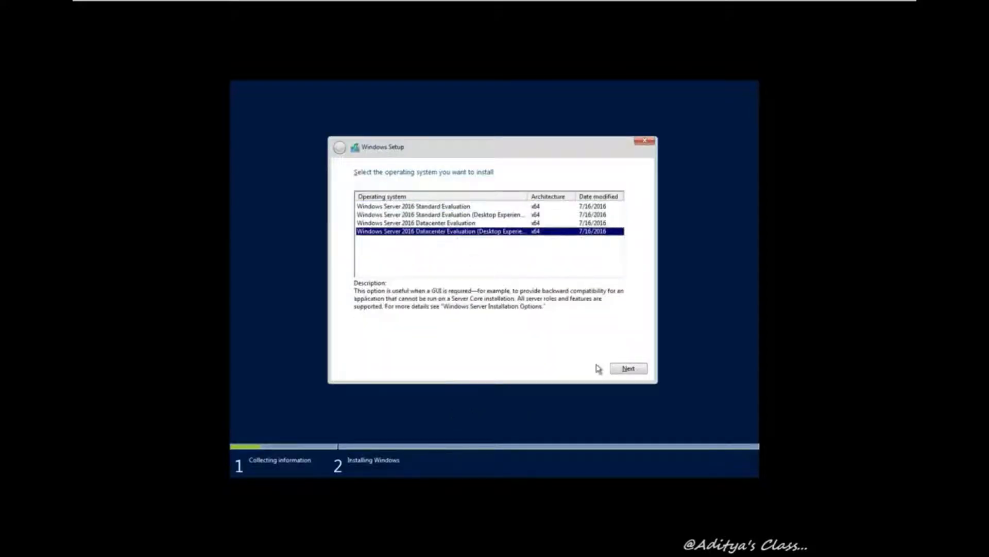
{"action": "left_click", "coordinate": [630, 369]}
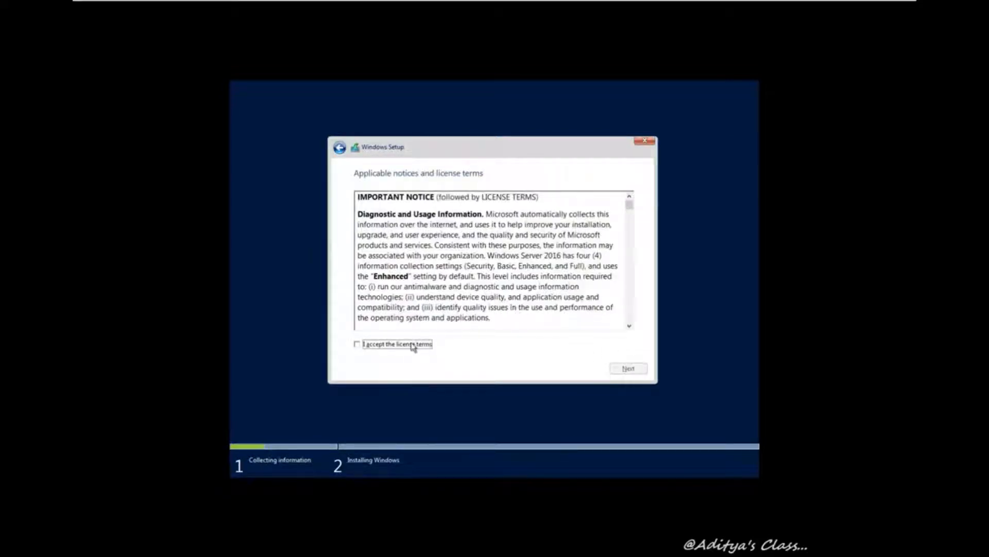
{"action": "left_click", "coordinate": [416, 344]}
{"action": "left_click", "coordinate": [628, 368]}
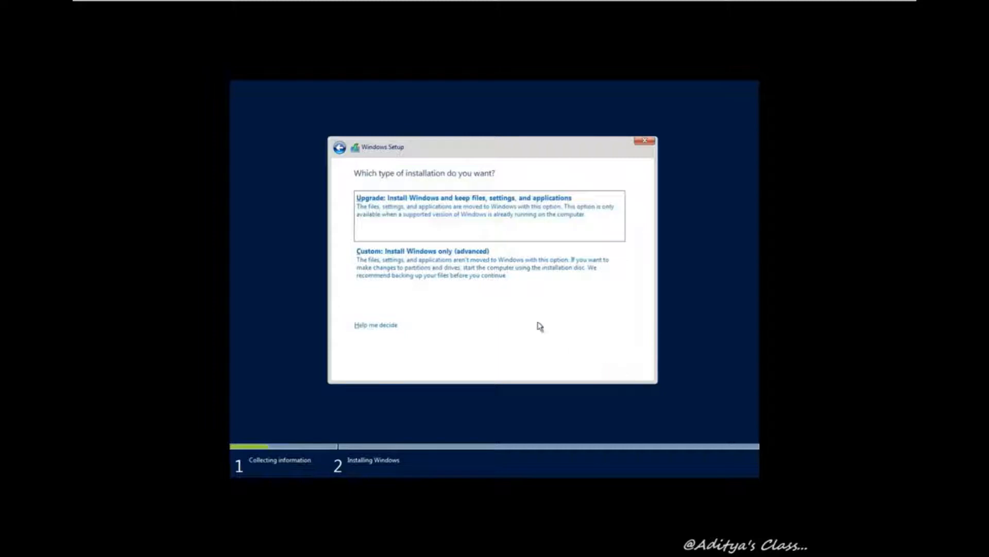
{"action": "left_click", "coordinate": [476, 279]}
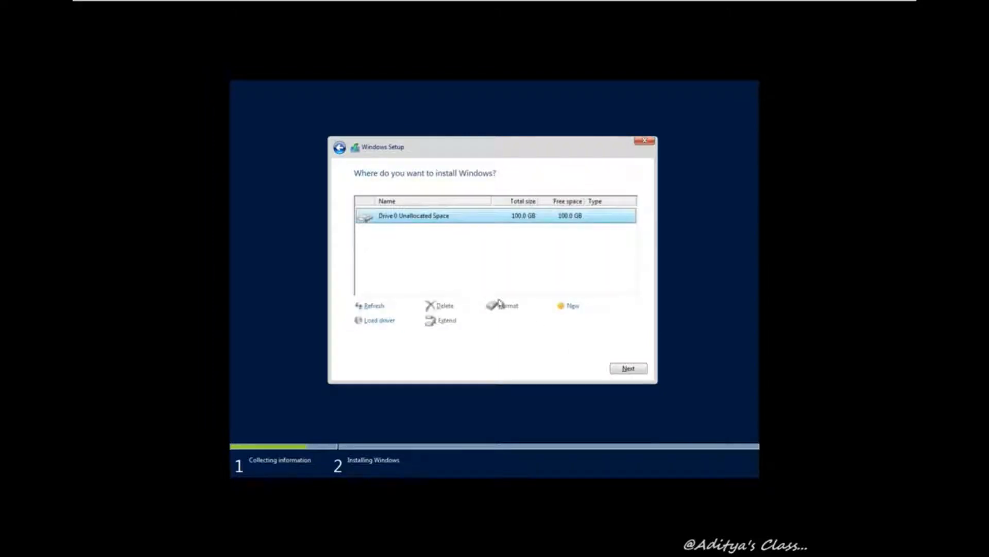
{"action": "left_click", "coordinate": [628, 368]}
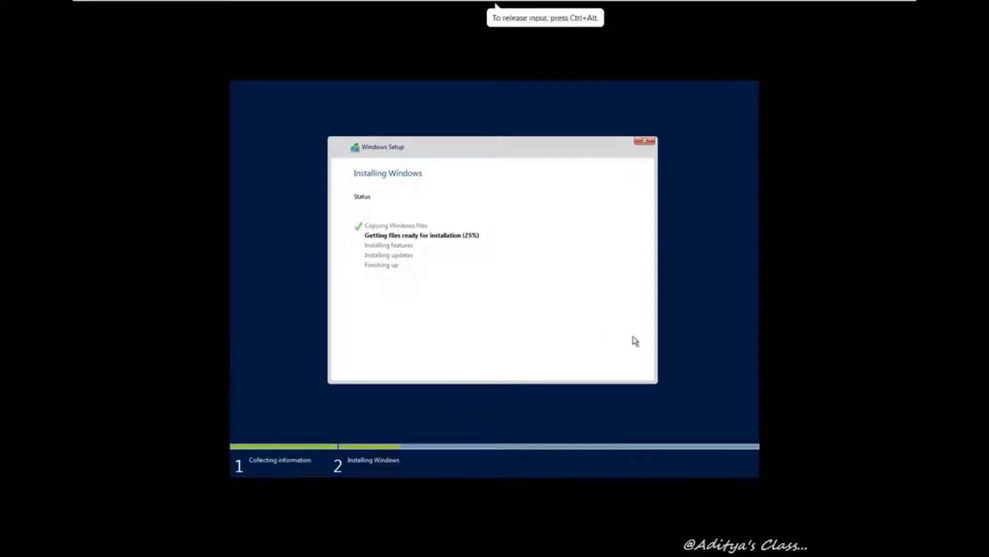
From the Workstation home page, start another new VM with default hardware compatibility
{"action": "mouse_move", "coordinate": [433, 2]}
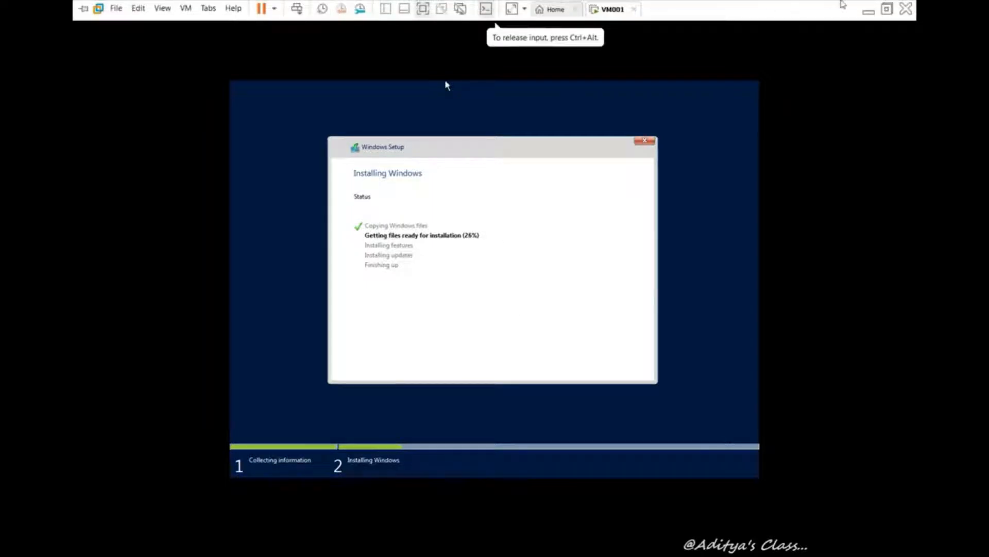
{"action": "left_click", "coordinate": [568, 10]}
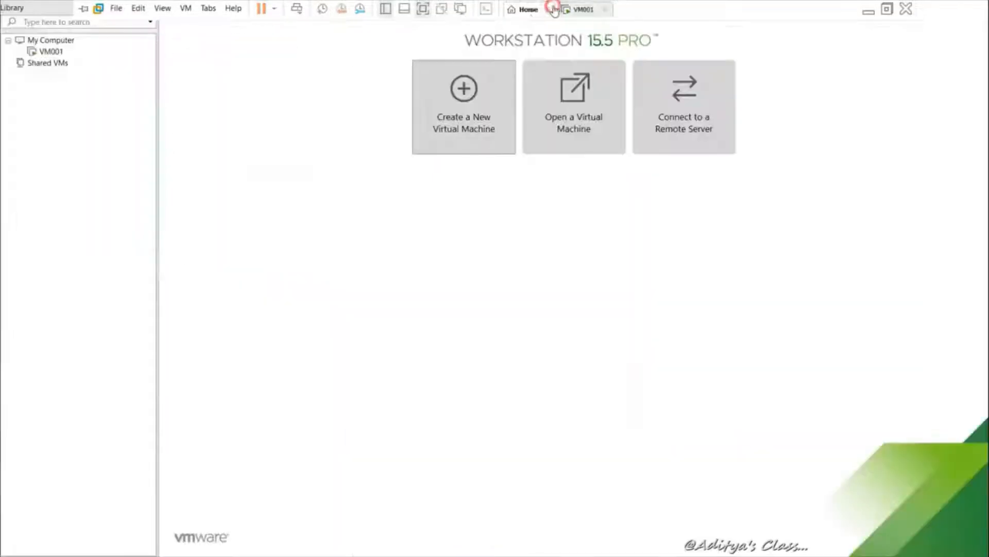
{"action": "left_click", "coordinate": [477, 102]}
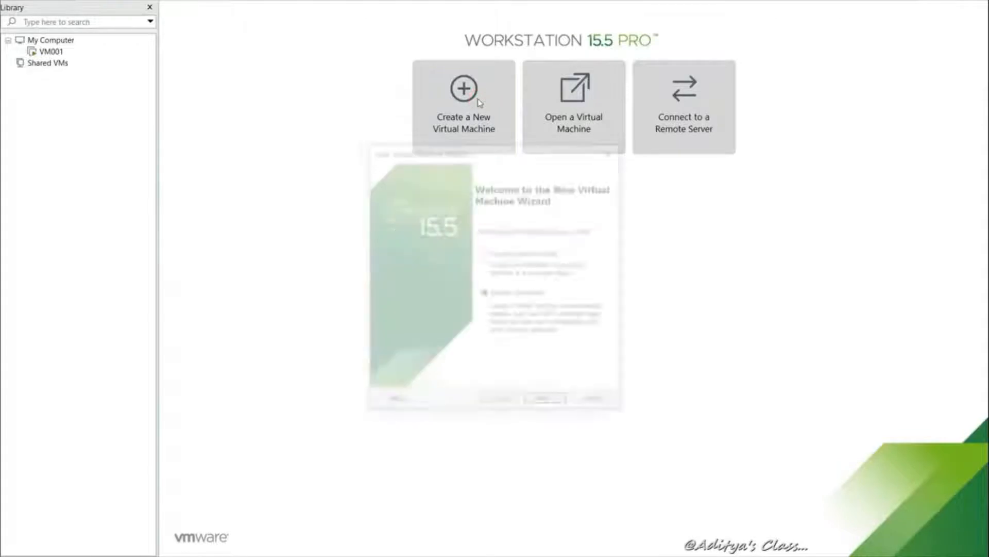
{"action": "left_click", "coordinate": [547, 402]}
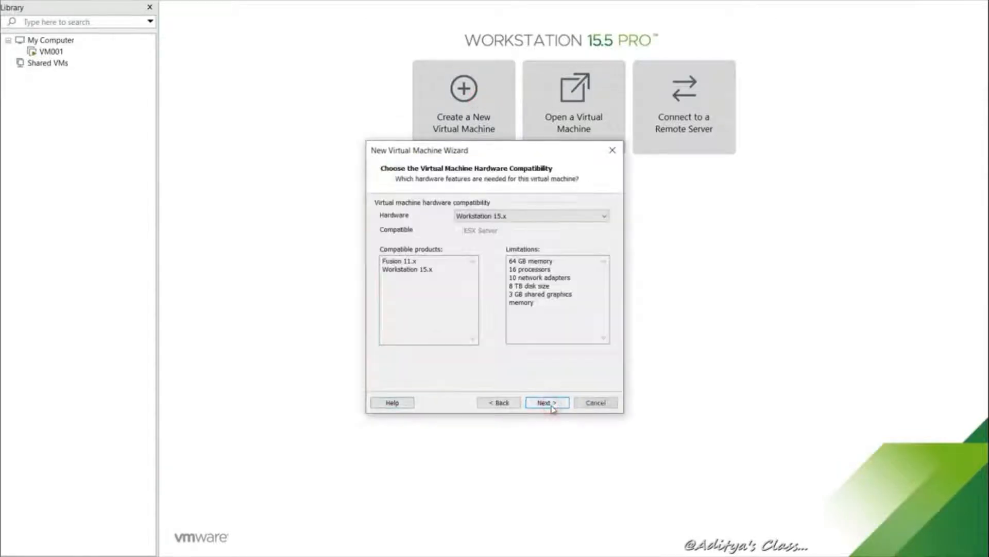
{"action": "left_click", "coordinate": [547, 403]}
{"action": "left_click", "coordinate": [549, 402]}
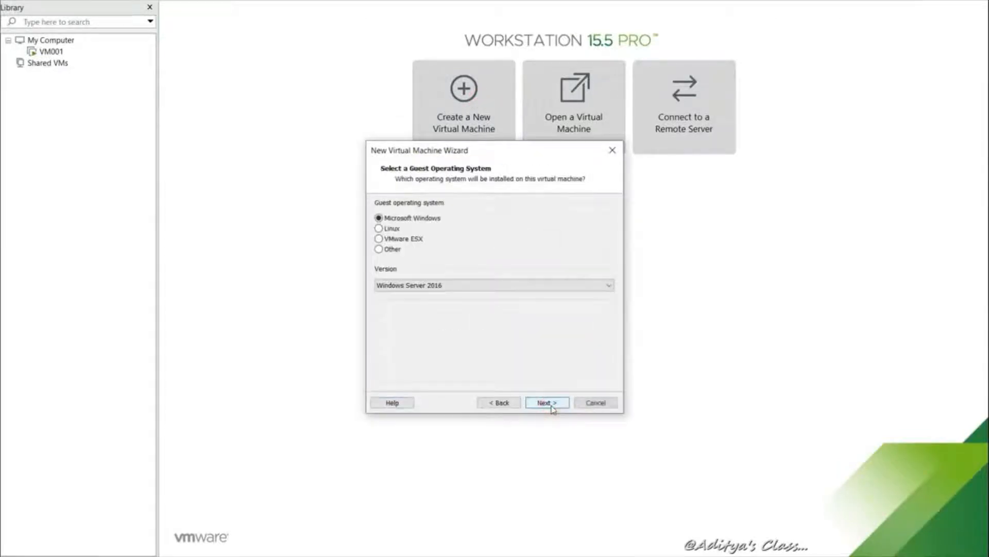
Choose Windows 10 as the guest, name the machine VM003, and keep BIOS firmware
{"action": "left_click", "coordinate": [609, 286]}
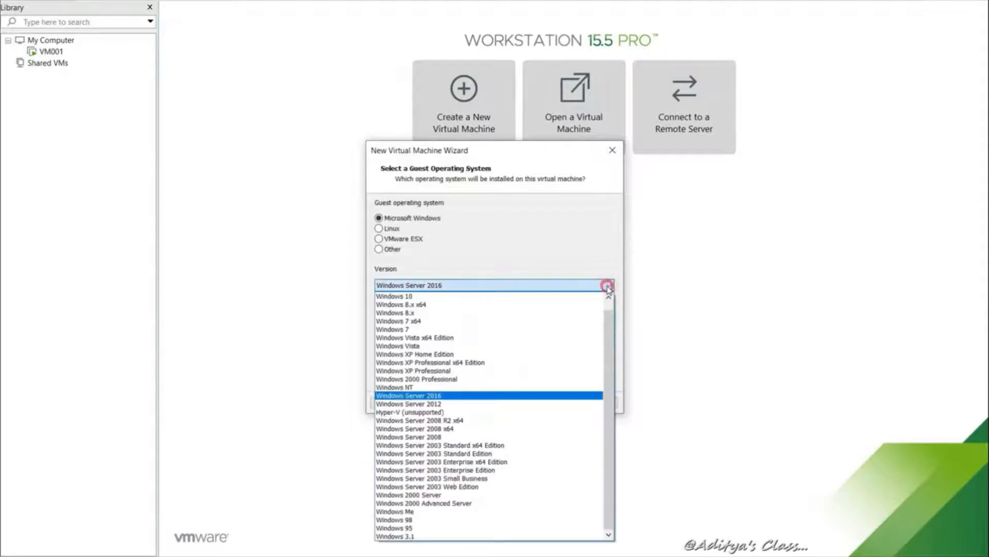
{"action": "left_click", "coordinate": [608, 286]}
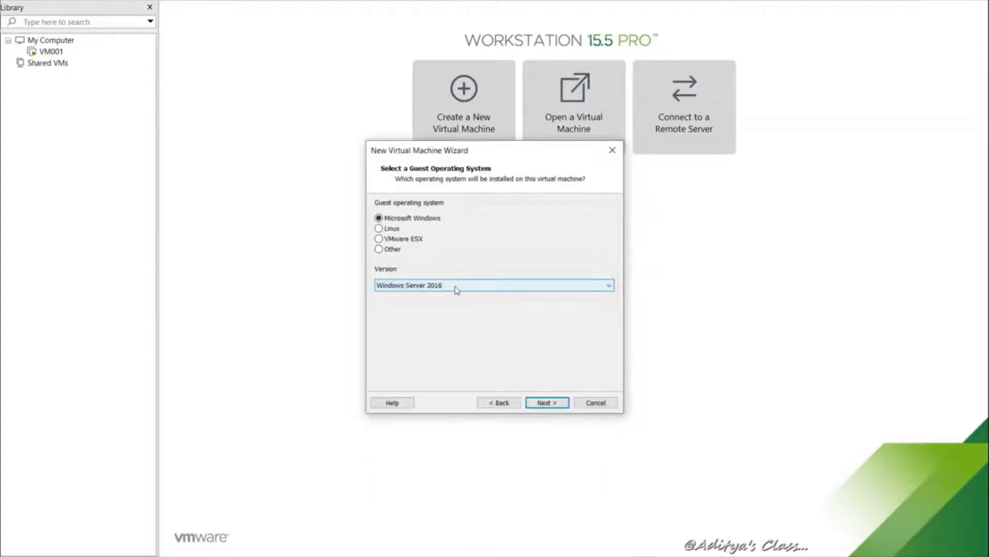
{"action": "left_click", "coordinate": [404, 285]}
{"action": "left_click", "coordinate": [420, 297]}
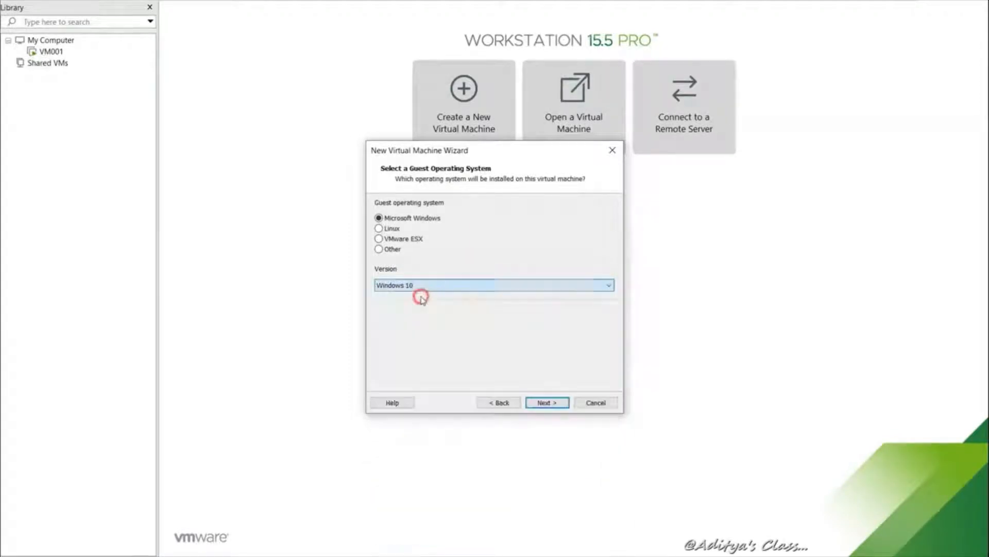
{"action": "left_click", "coordinate": [546, 401]}
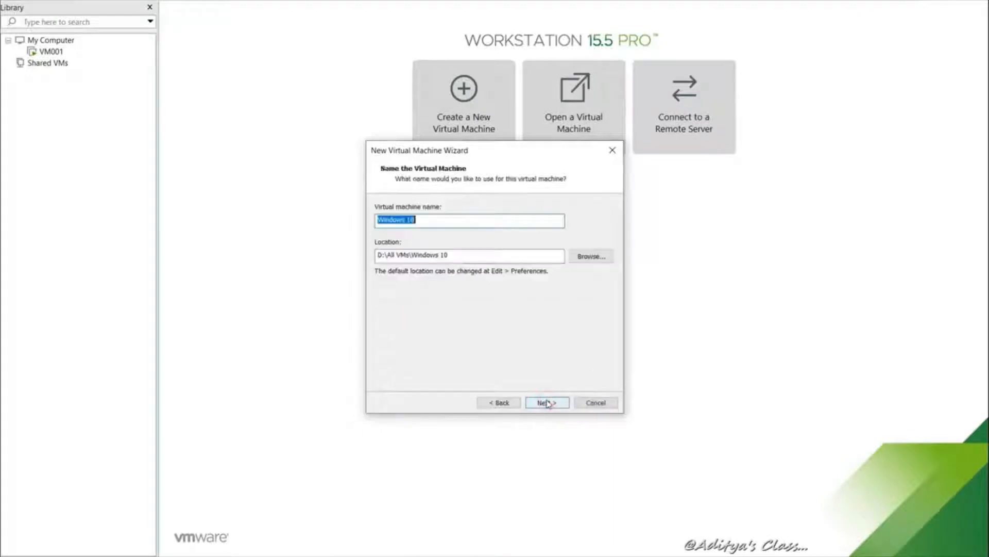
{"action": "left_click_drag", "start_coordinate": [408, 221], "coordinate": [309, 216]}
{"action": "type", "text": "VM00"}
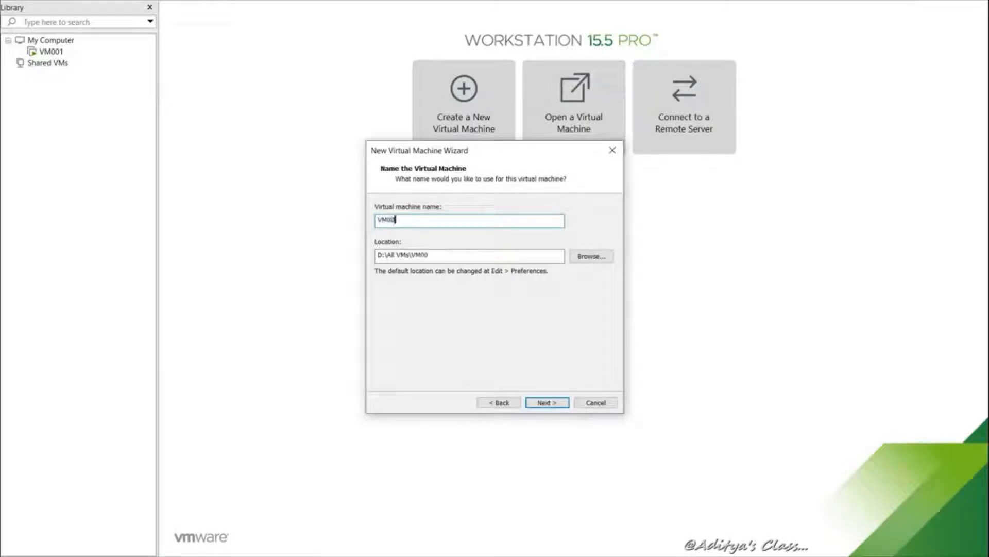
{"action": "type", "text": "3"}
{"action": "left_click", "coordinate": [551, 405]}
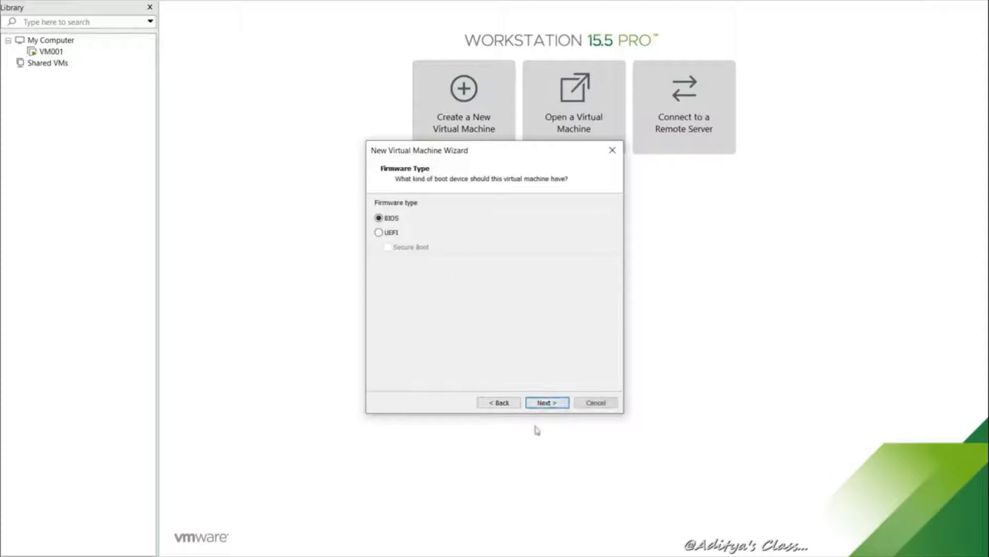
{"action": "left_click", "coordinate": [552, 406]}
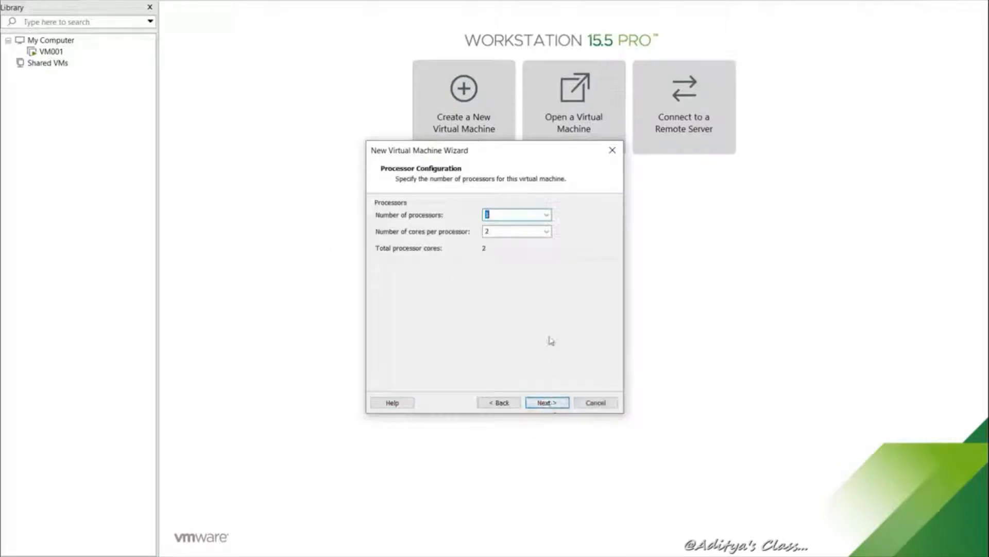
Set one core per processor, 4 GB memory, default networking and SCSI controller
{"action": "left_click", "coordinate": [546, 232]}
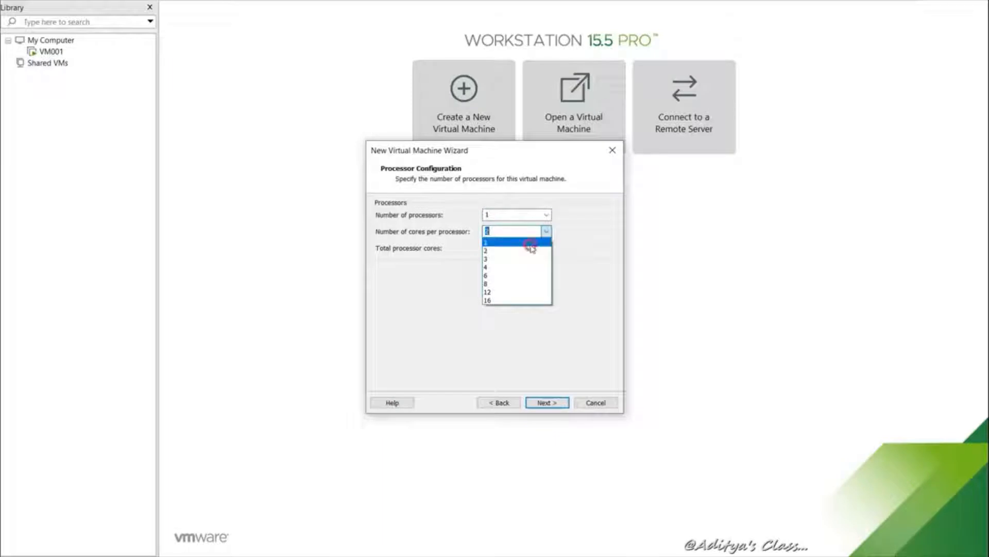
{"action": "left_click", "coordinate": [528, 242]}
{"action": "left_click", "coordinate": [536, 403]}
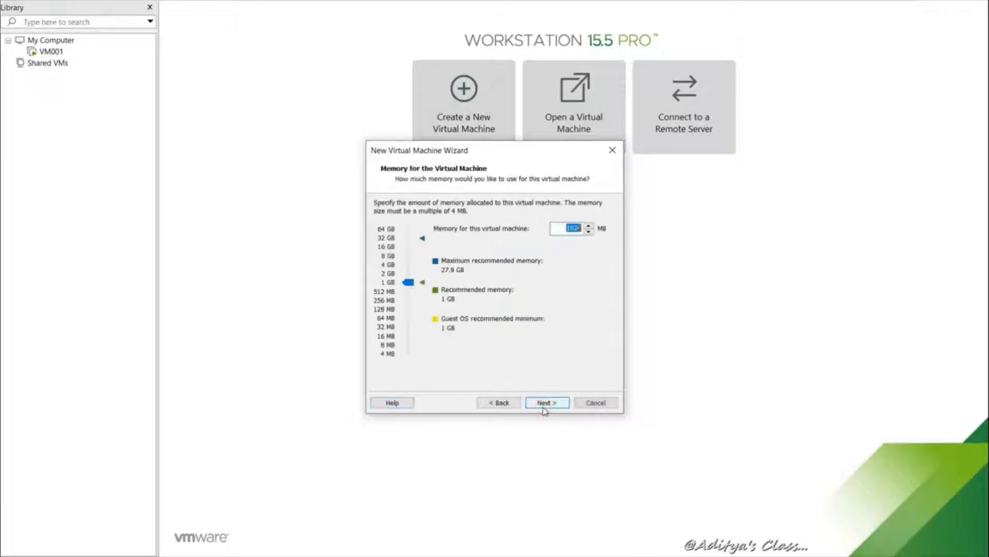
{"action": "left_click", "coordinate": [390, 265]}
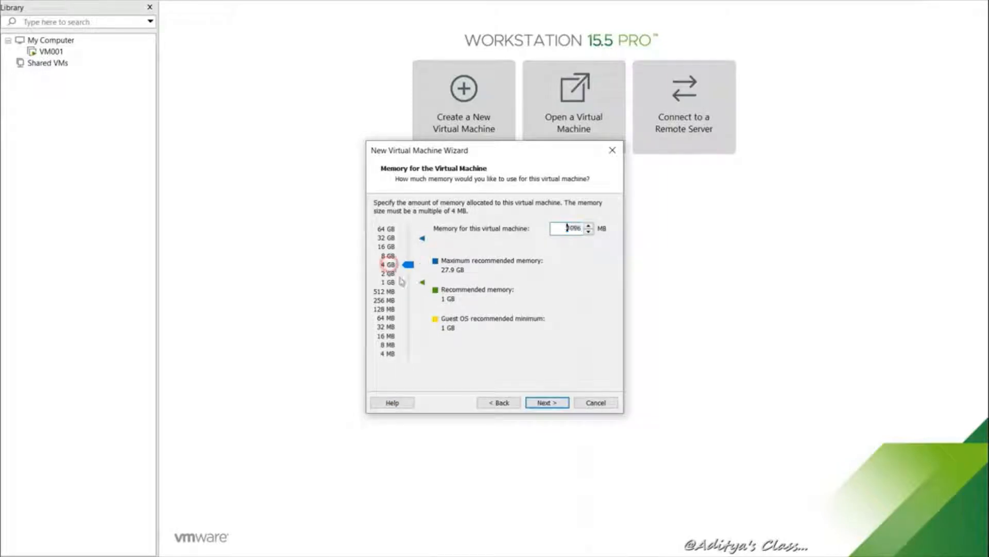
{"action": "left_click", "coordinate": [547, 405]}
{"action": "left_click", "coordinate": [547, 405]}
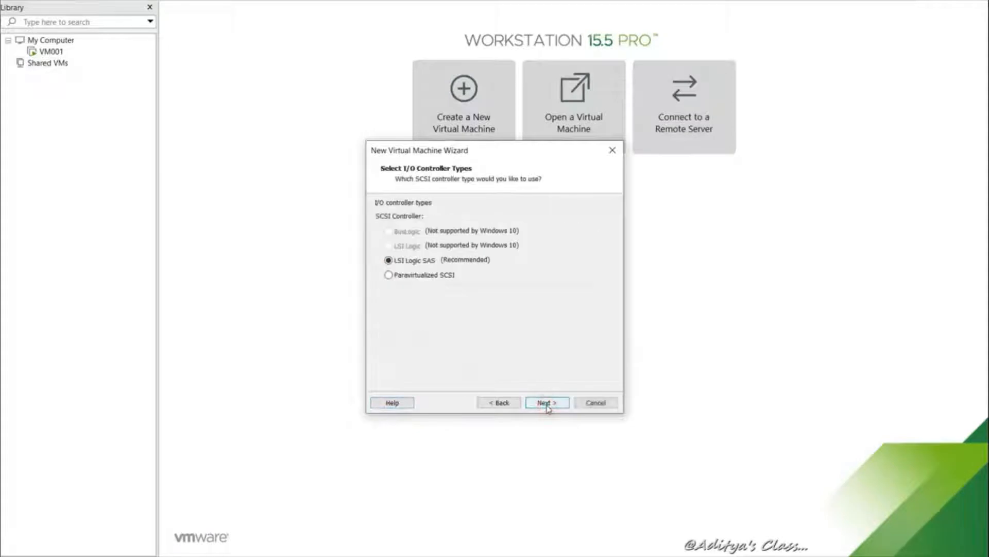
{"action": "left_click", "coordinate": [546, 403]}
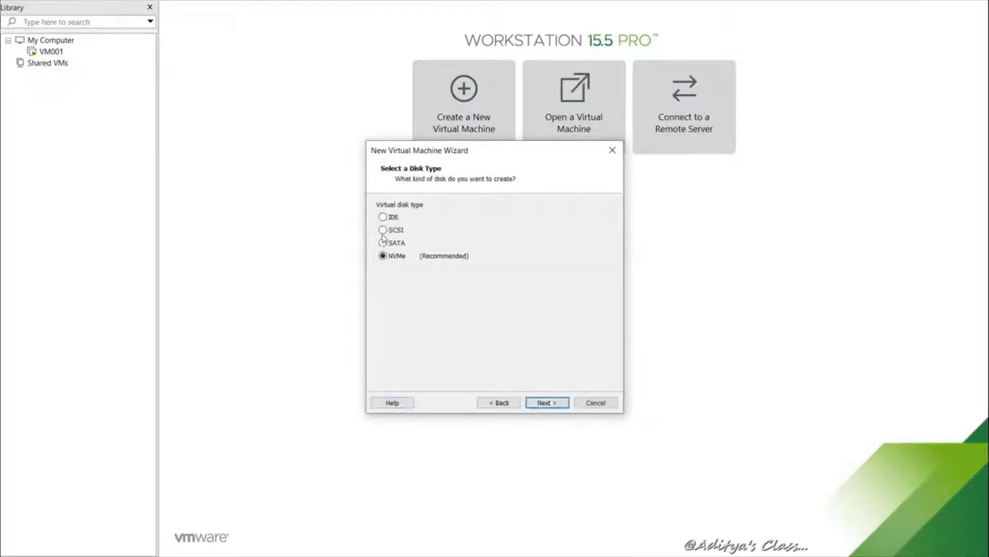
Create a new 60 GB split SCSI virtual disk with the default file name
{"action": "left_click", "coordinate": [384, 230]}
{"action": "left_click", "coordinate": [565, 402]}
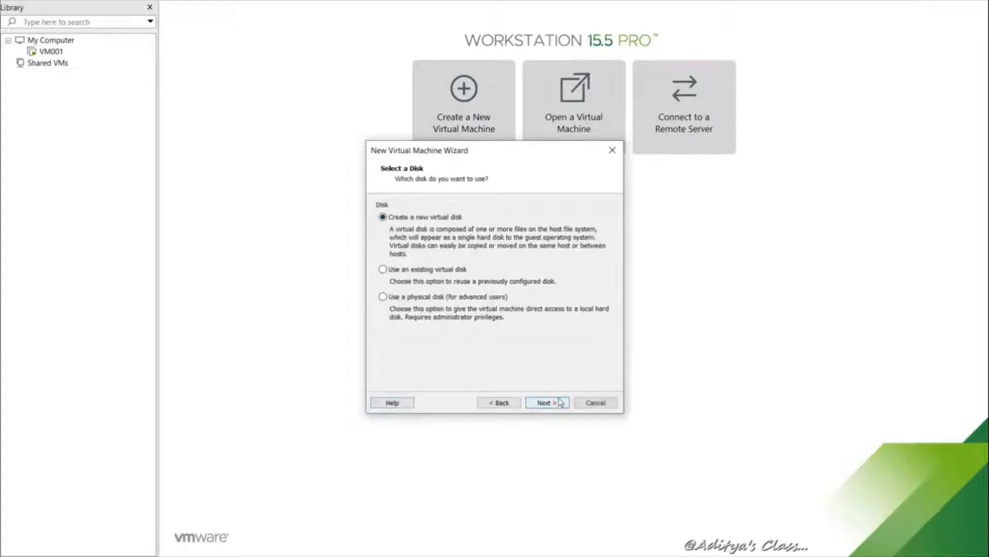
{"action": "left_click", "coordinate": [556, 401]}
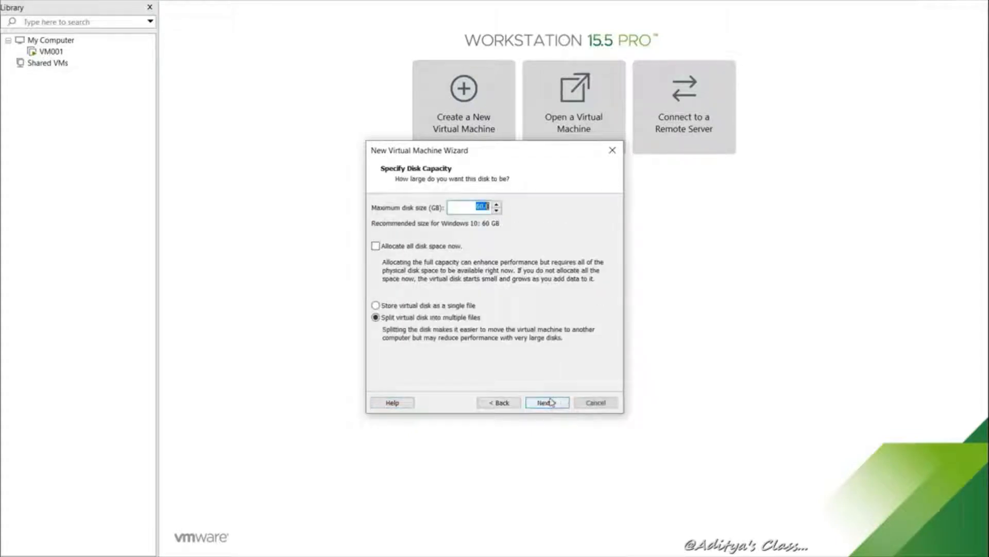
{"action": "left_click", "coordinate": [549, 402]}
{"action": "left_click", "coordinate": [548, 402]}
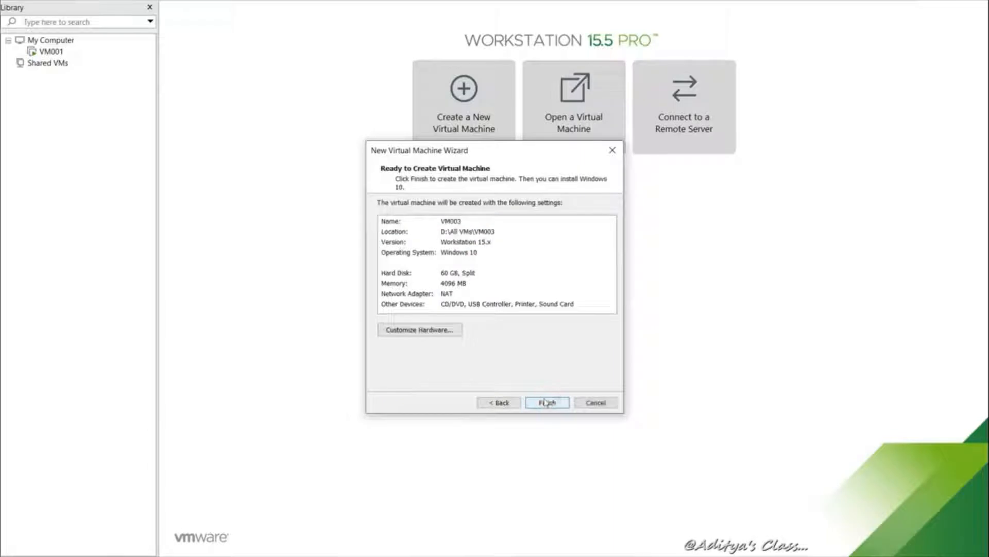
{"action": "left_click", "coordinate": [430, 329]}
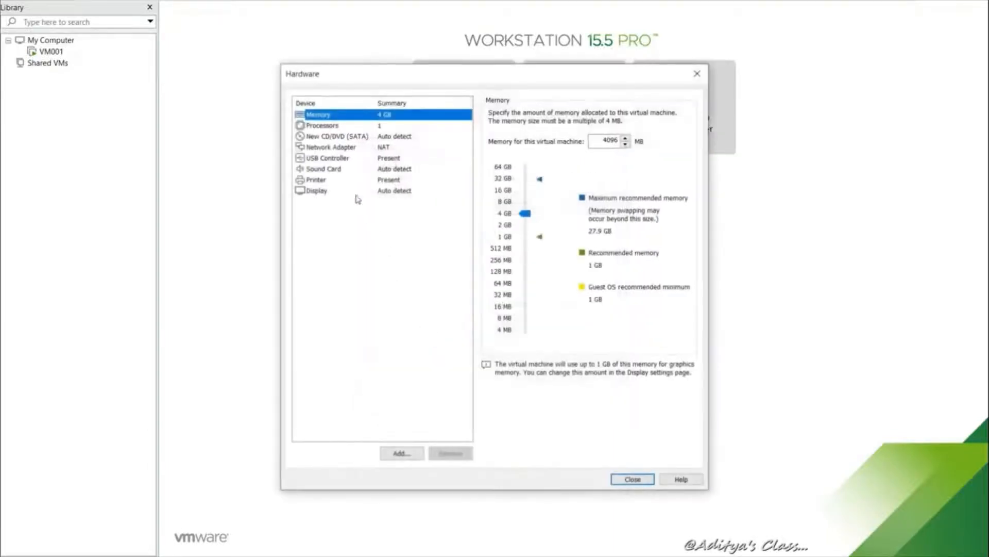
Point VM003's CD/DVD drive at the Windows 10 Pro ISO image and complete the wizard
{"action": "left_click", "coordinate": [338, 137]}
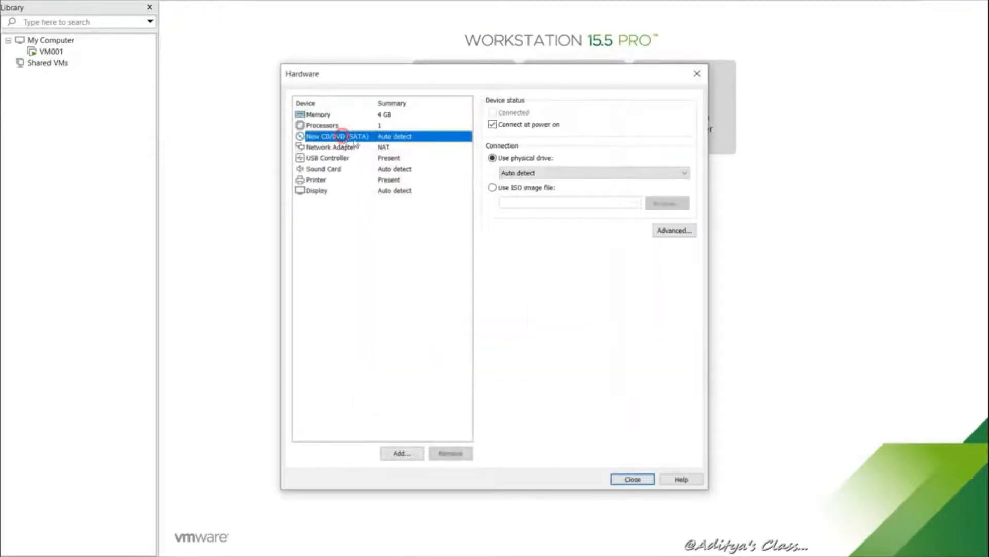
{"action": "left_click", "coordinate": [493, 187]}
{"action": "left_click", "coordinate": [658, 203]}
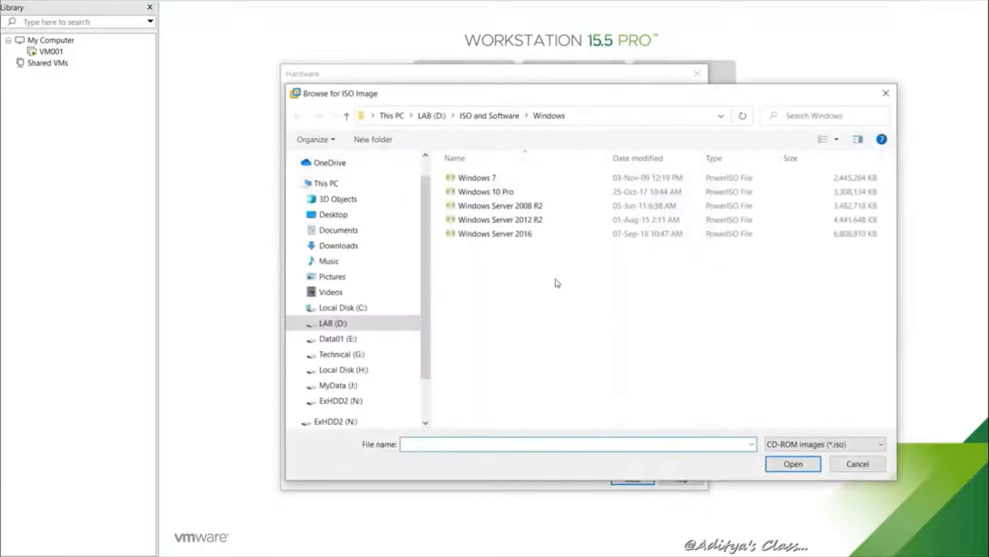
{"action": "left_click", "coordinate": [503, 190]}
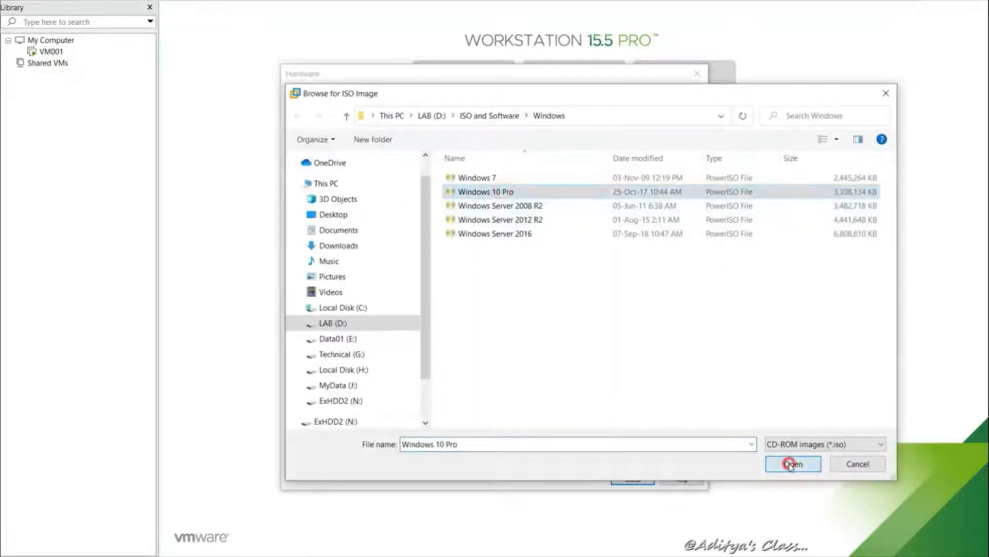
{"action": "left_click", "coordinate": [794, 464]}
{"action": "left_click", "coordinate": [633, 478]}
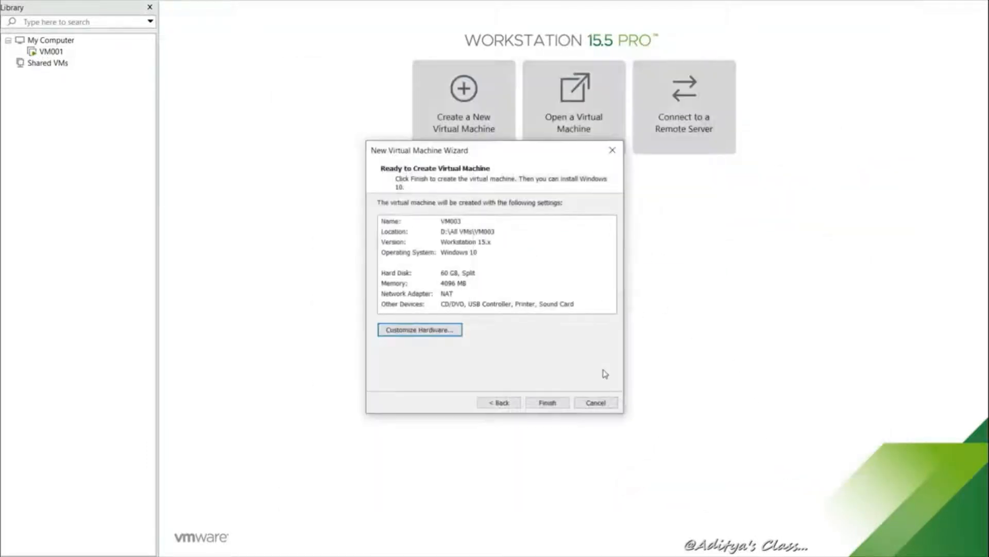
{"action": "left_click", "coordinate": [557, 403]}
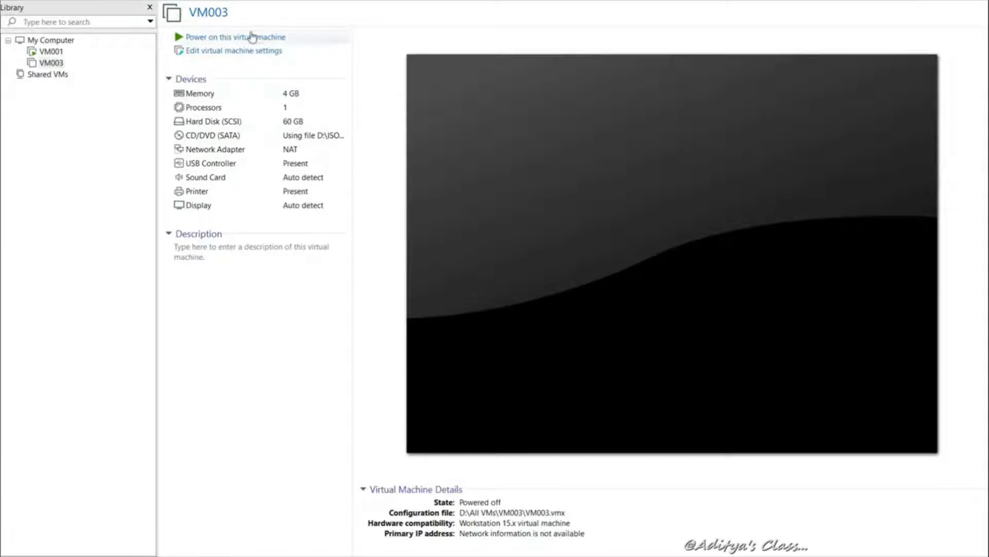
Power on VM003, keep the default language settings and begin Windows installation
{"action": "left_click", "coordinate": [252, 37]}
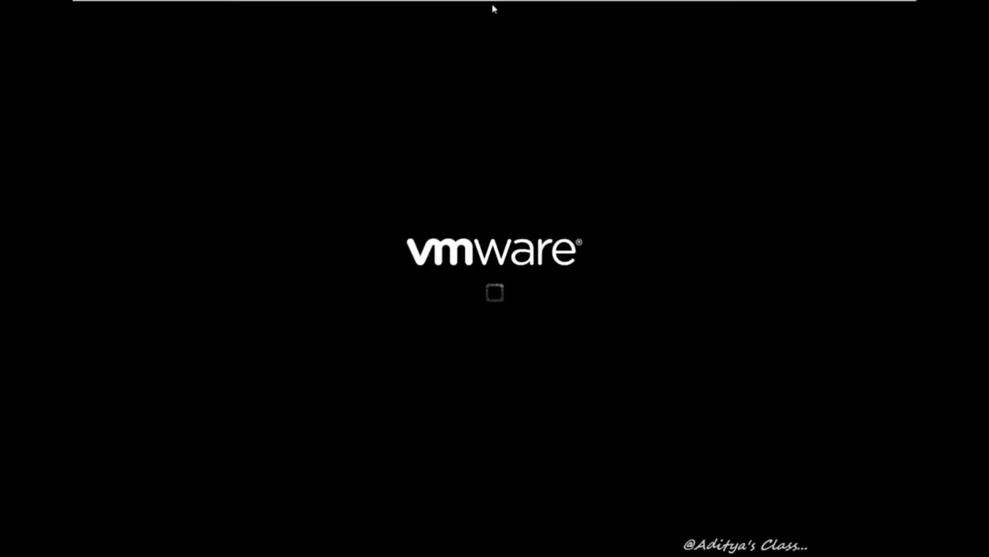
{"action": "mouse_move", "coordinate": [510, 3]}
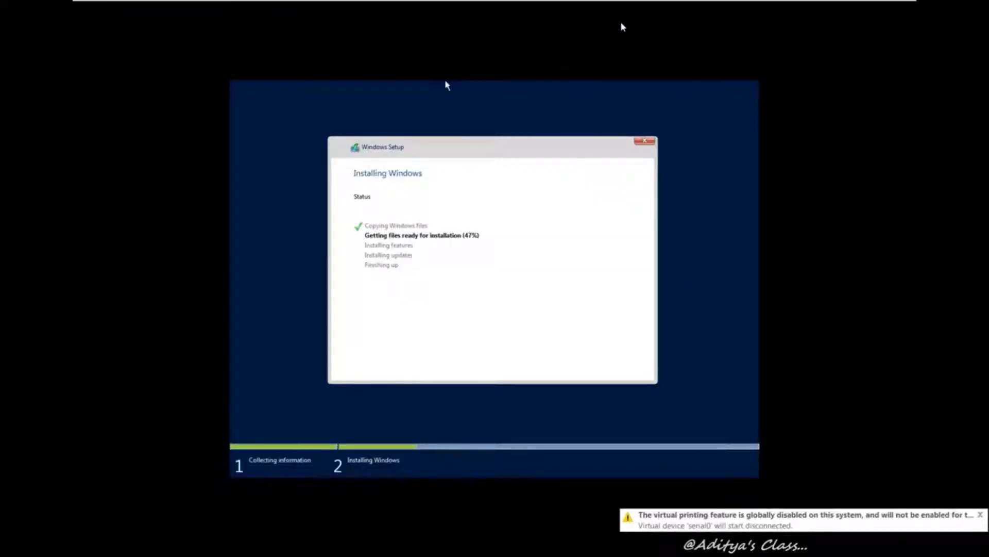
{"action": "mouse_move", "coordinate": [637, 4]}
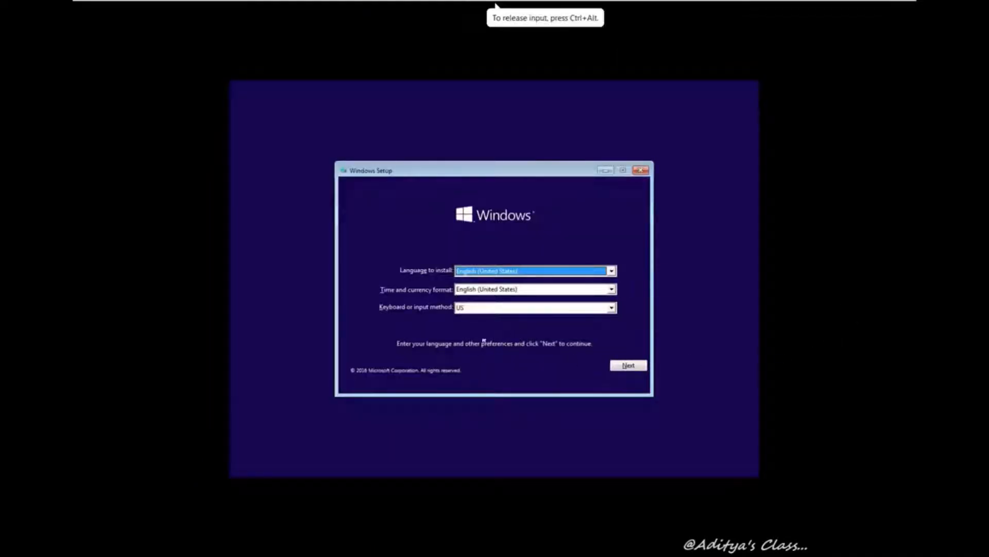
{"action": "left_click", "coordinate": [631, 366]}
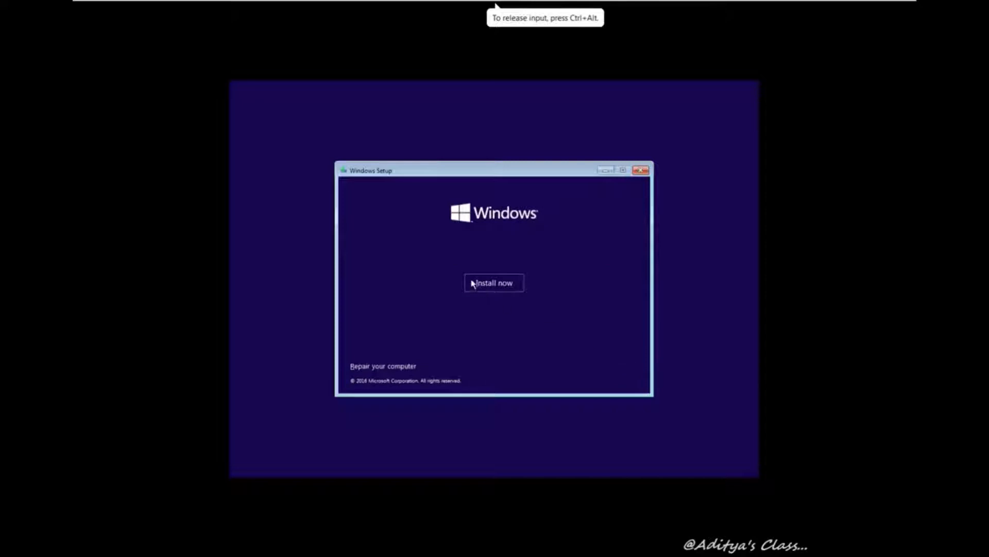
{"action": "left_click", "coordinate": [487, 283]}
Accept the license terms and custom-install Windows onto the unallocated 60 GB Drive 0
{"action": "left_click", "coordinate": [388, 345]}
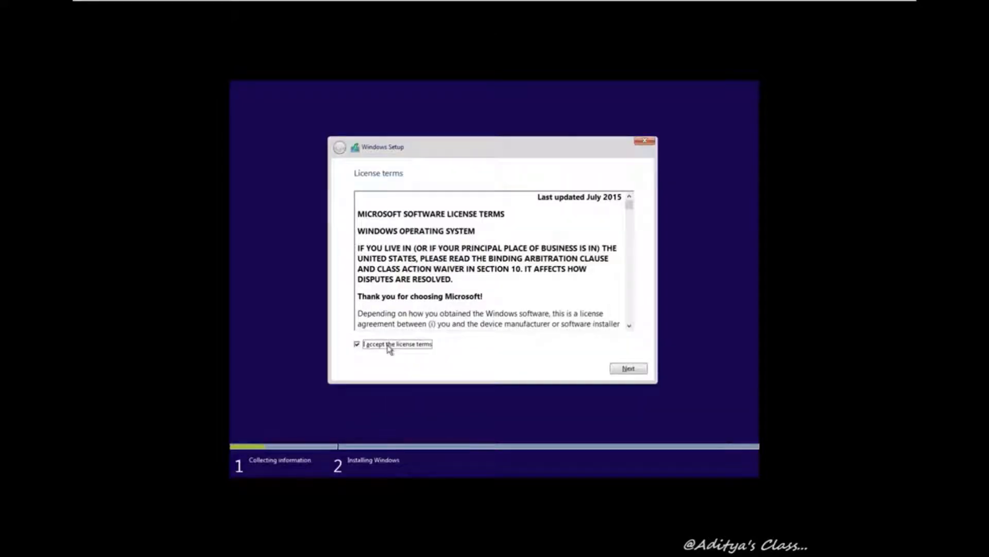
{"action": "left_click", "coordinate": [622, 369]}
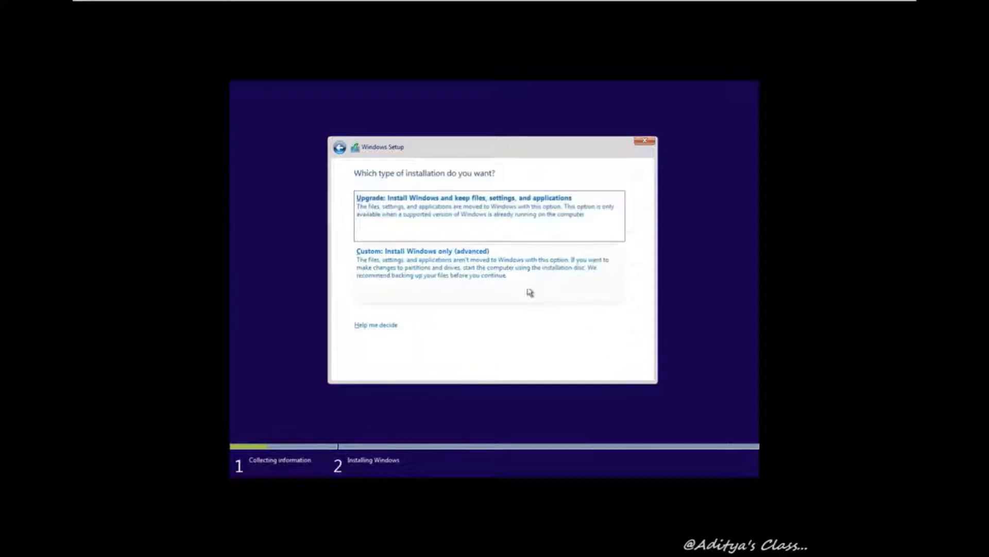
{"action": "left_click", "coordinate": [507, 265]}
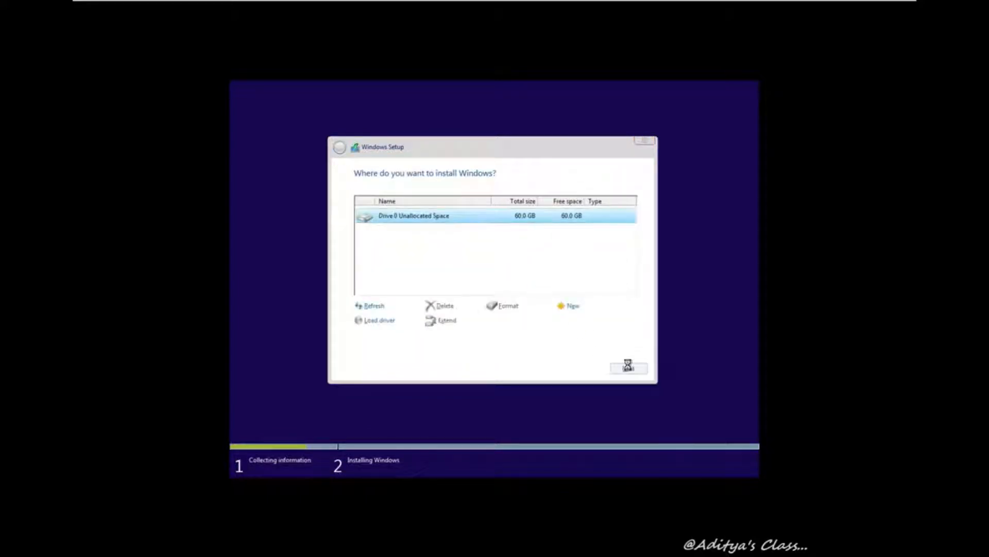
{"action": "left_click", "coordinate": [628, 368]}
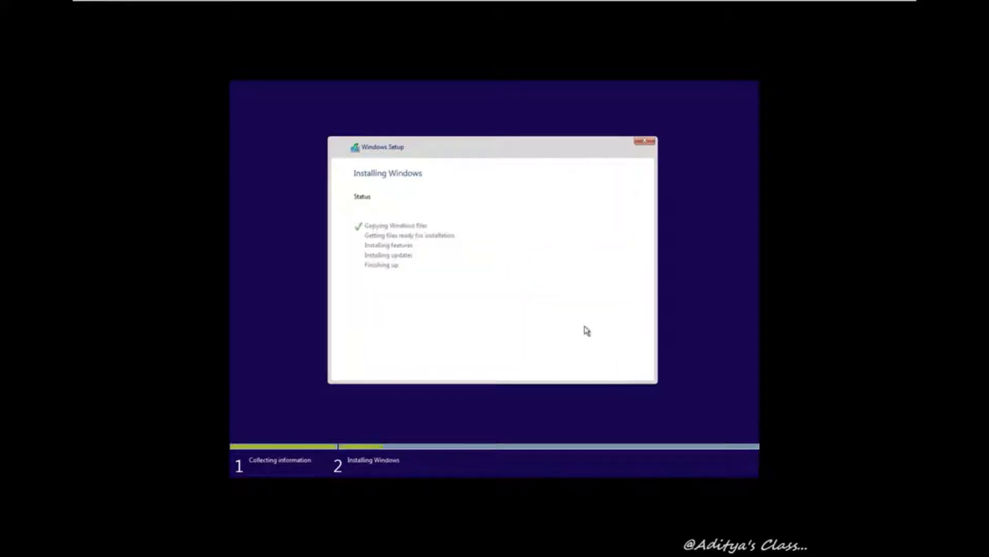
{"action": "mouse_move", "coordinate": [479, 1]}
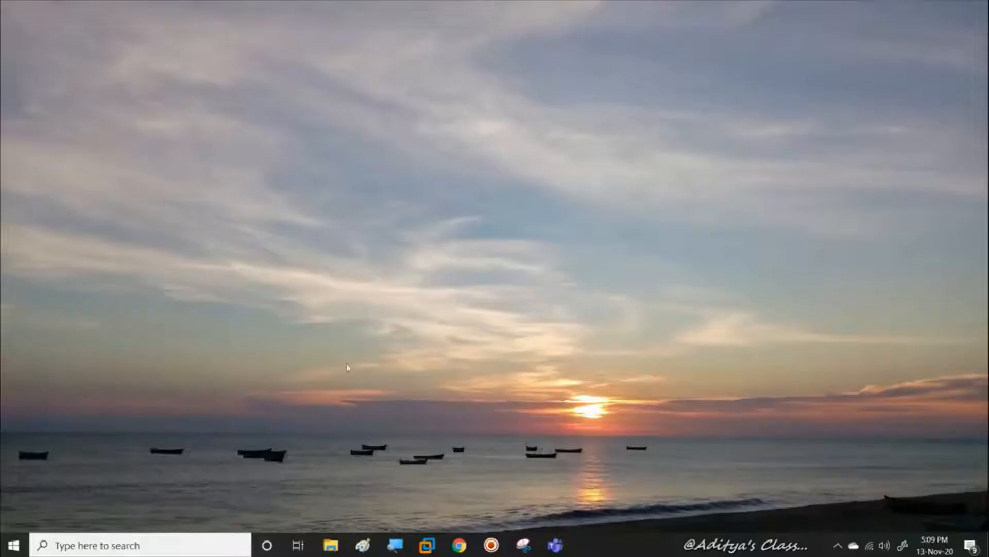
Restore VM001's setup screen and enter and confirm the administrator password
{"action": "right_click", "coordinate": [502, 288]}
{"action": "left_click", "coordinate": [442, 331]}
{"action": "mouse_move", "coordinate": [431, 548]}
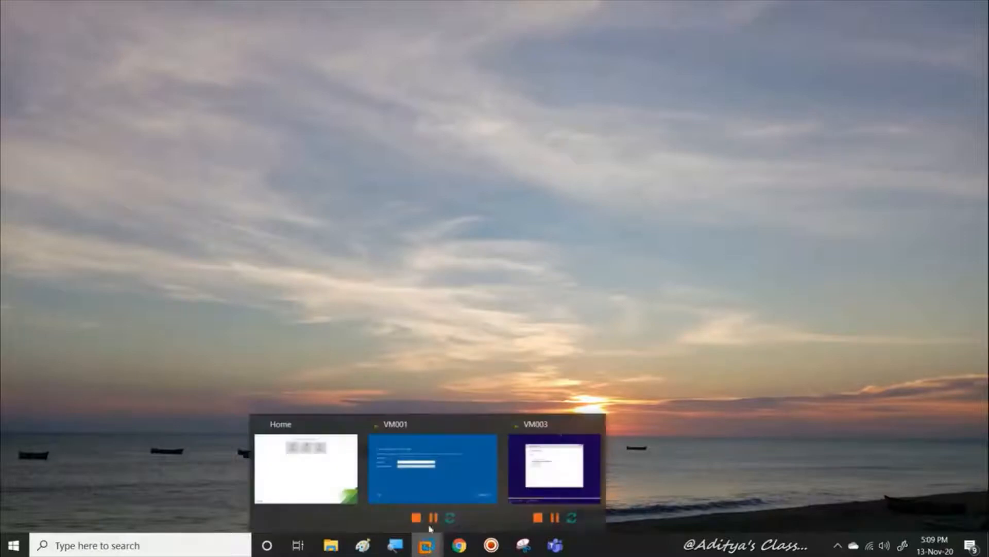
{"action": "left_click", "coordinate": [437, 420]}
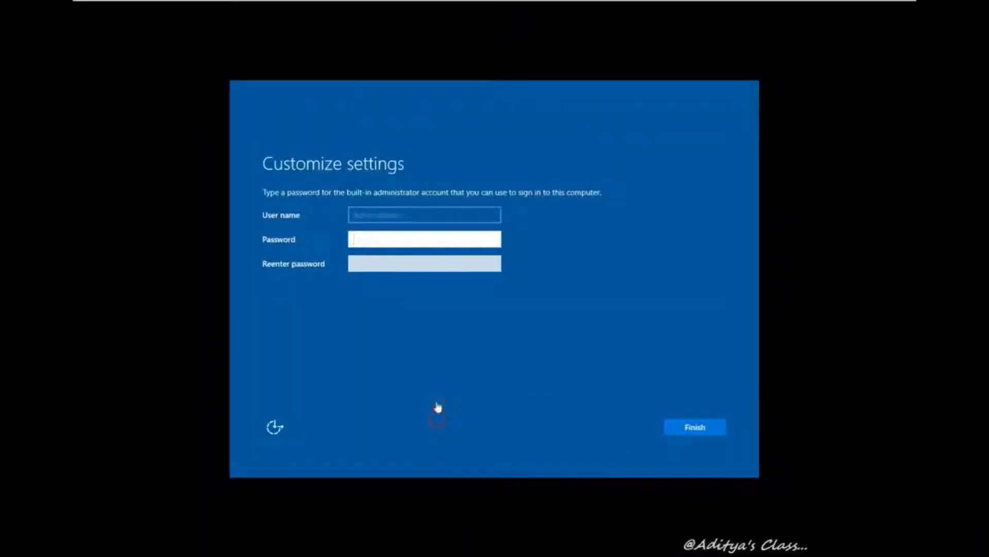
{"action": "left_click", "coordinate": [377, 238]}
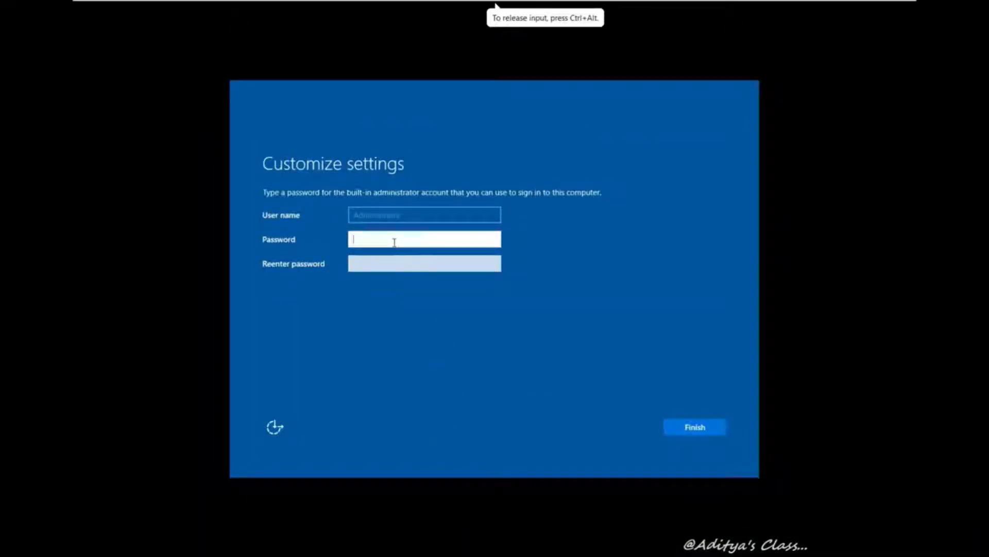
{"action": "key", "text": "Tab"}
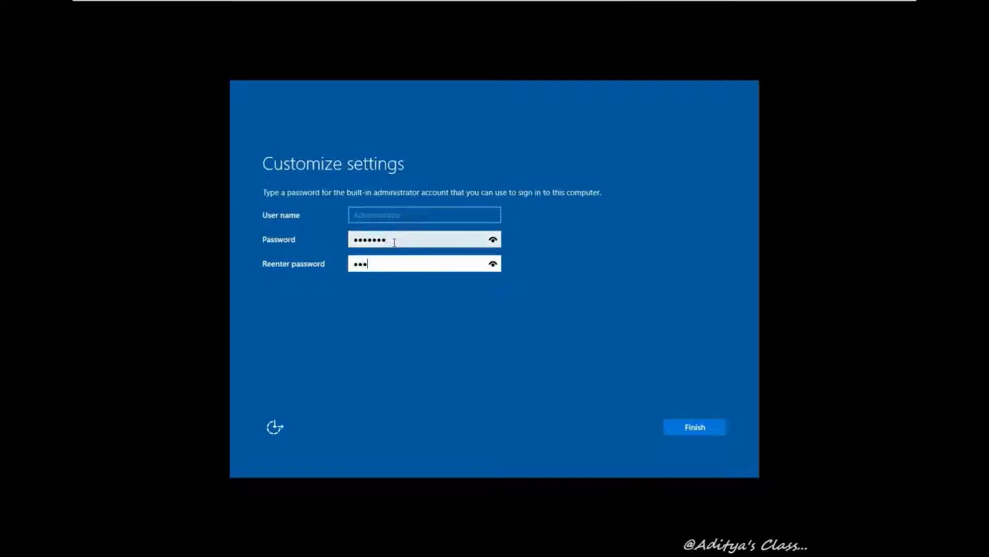
{"action": "key", "text": "Return"}
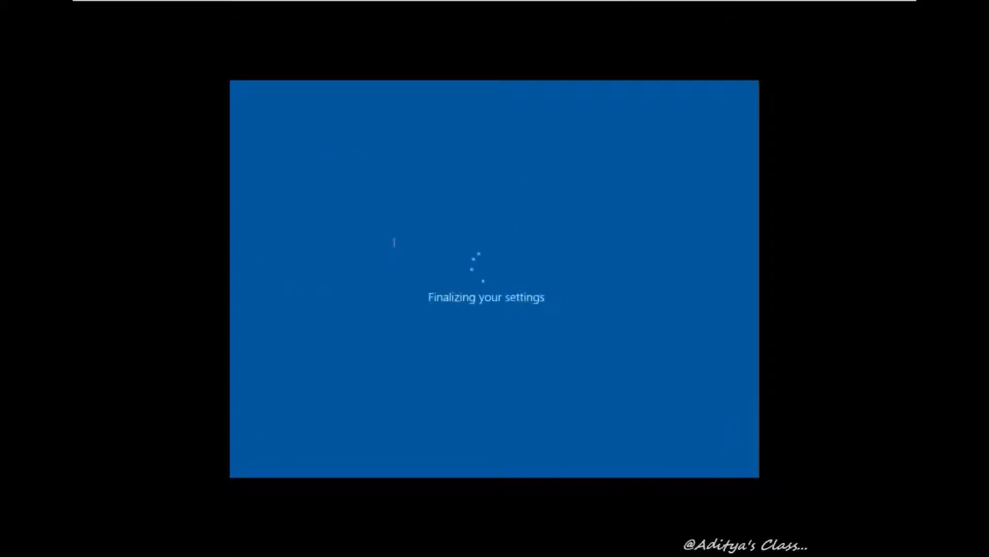
{"action": "key", "text": "ctrl+alt"}
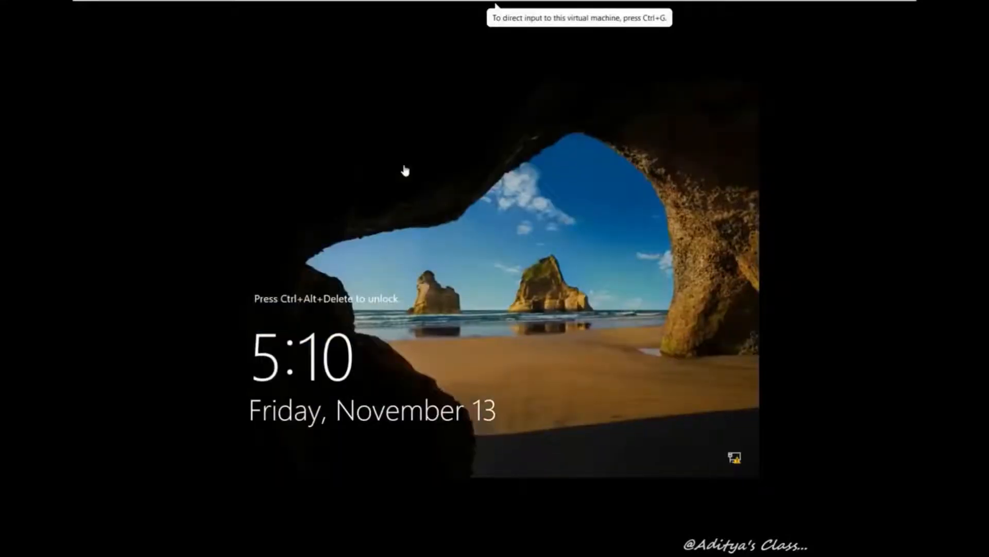
Accept Express settings in VM003's setup, then return to the VM001 tab
{"action": "left_click", "coordinate": [664, 8]}
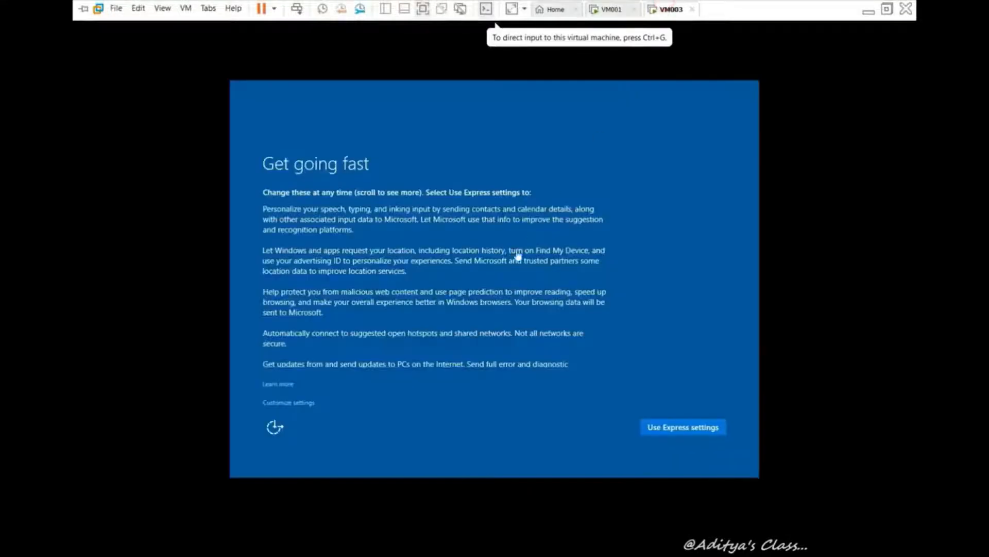
{"action": "left_click", "coordinate": [378, 416]}
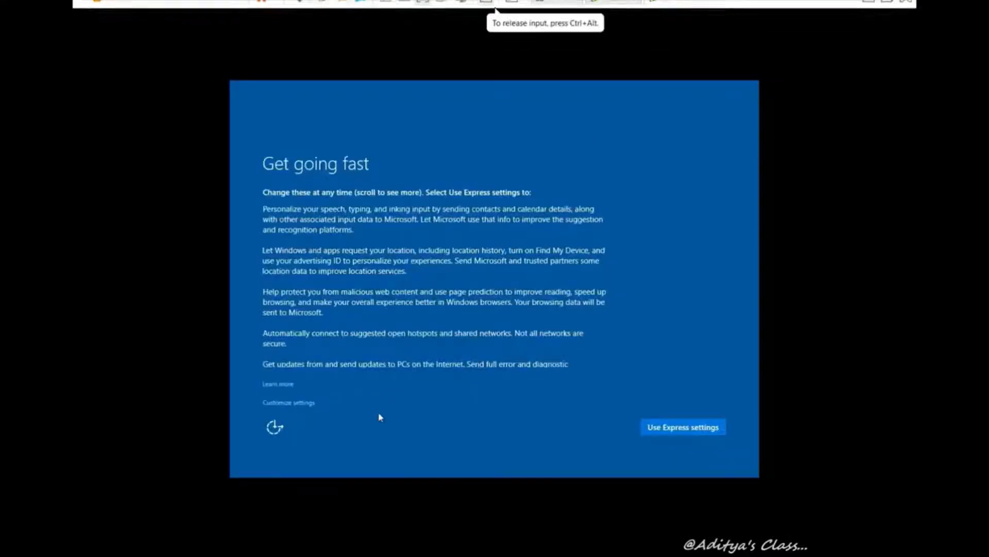
{"action": "left_click", "coordinate": [698, 431]}
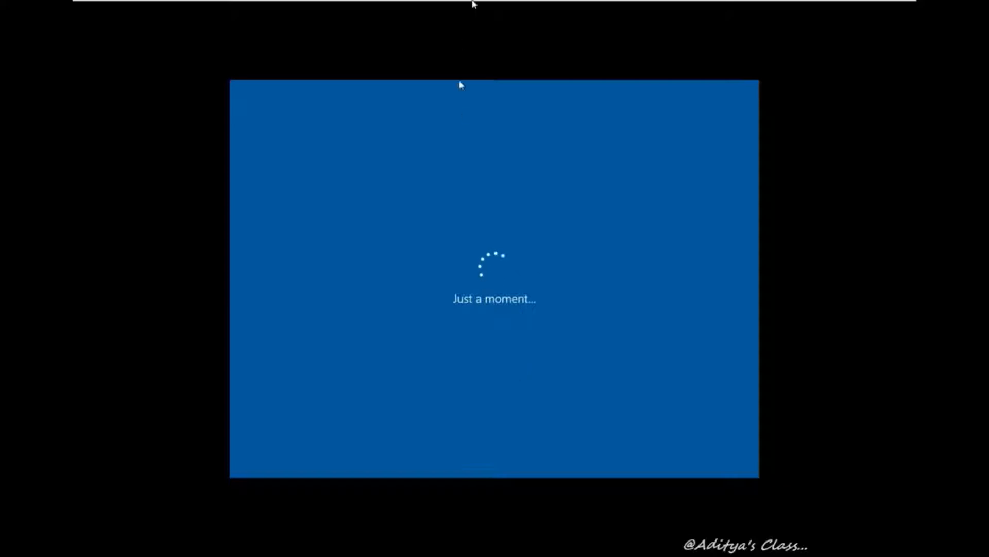
{"action": "mouse_move", "coordinate": [484, 3]}
{"action": "left_click", "coordinate": [615, 10]}
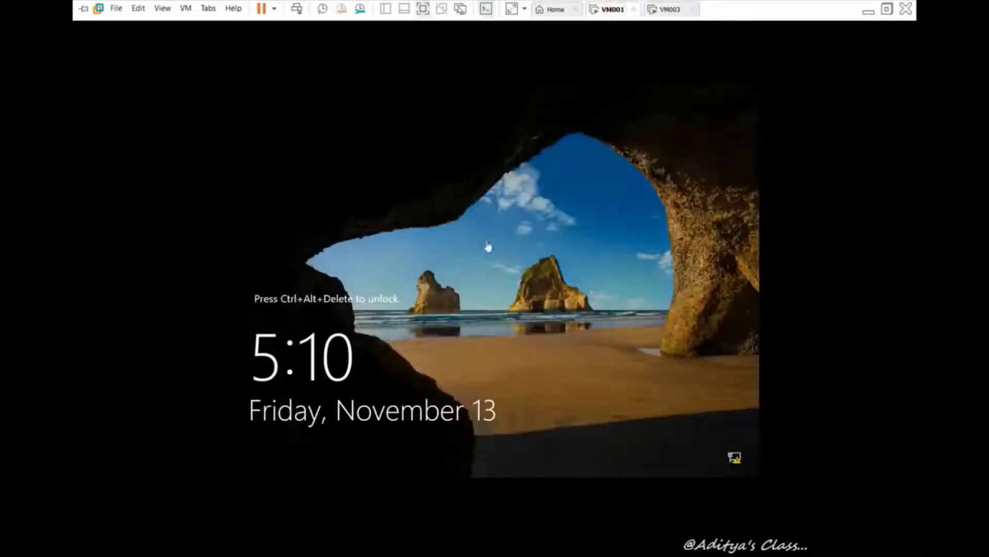
Send Ctrl+Alt+Del to VM001 and sign in as Administrator with the account password
{"action": "left_click", "coordinate": [478, 269]}
{"action": "left_click", "coordinate": [297, 9]}
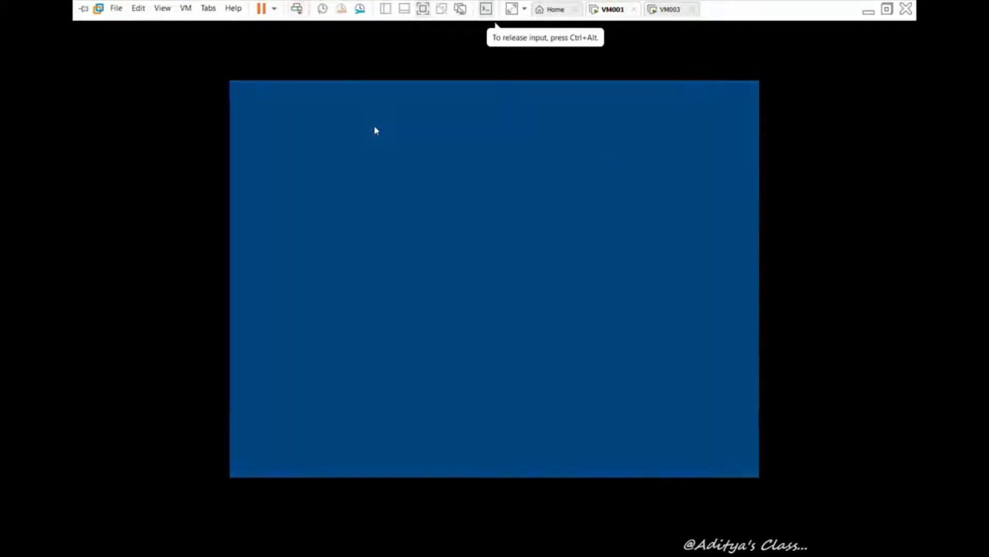
{"action": "type", "text": "••"}
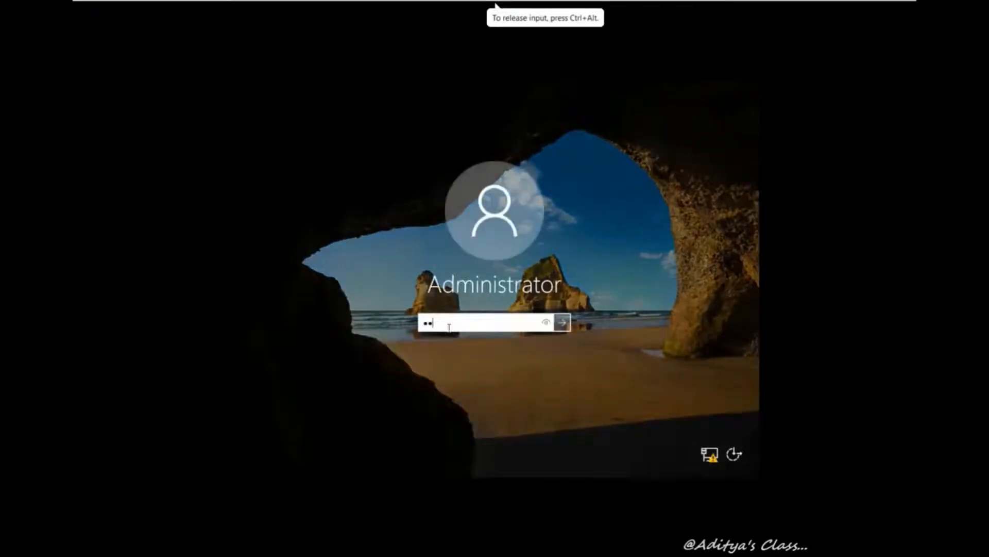
{"action": "key", "text": "BackSpace"}
{"action": "key", "text": "BackSpace"}
{"action": "type", "text": "•••••••"}
{"action": "key", "text": "Return"}
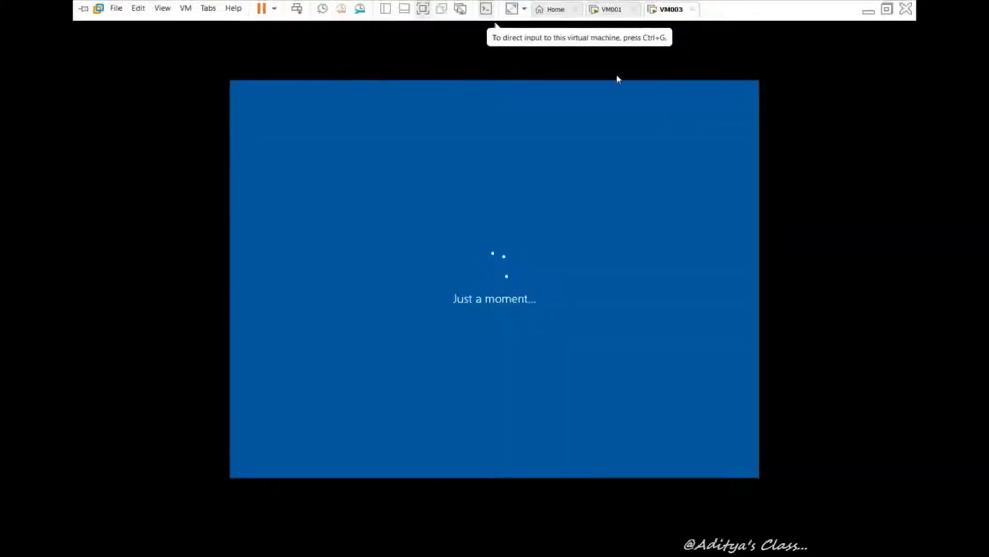
{"action": "left_click", "coordinate": [612, 9]}
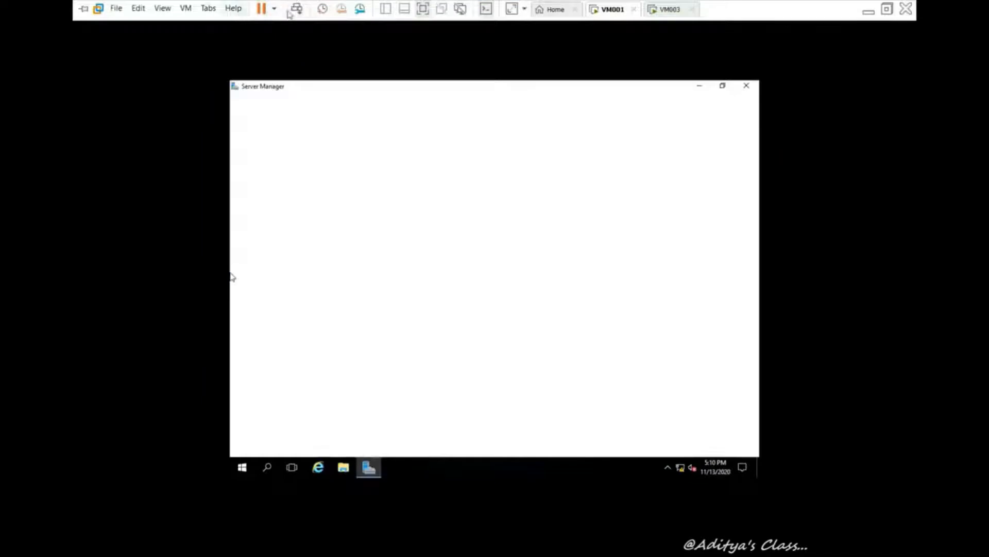
Cancel the Windows security screen and choose VM > Install VMware Tools
{"action": "left_click", "coordinate": [297, 9]}
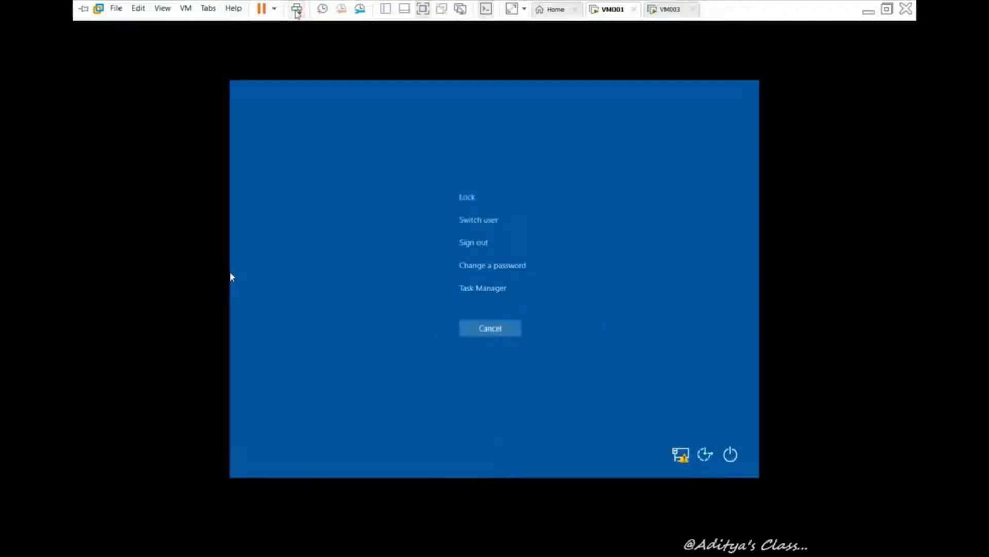
{"action": "left_click", "coordinate": [491, 329]}
{"action": "mouse_move", "coordinate": [242, 4]}
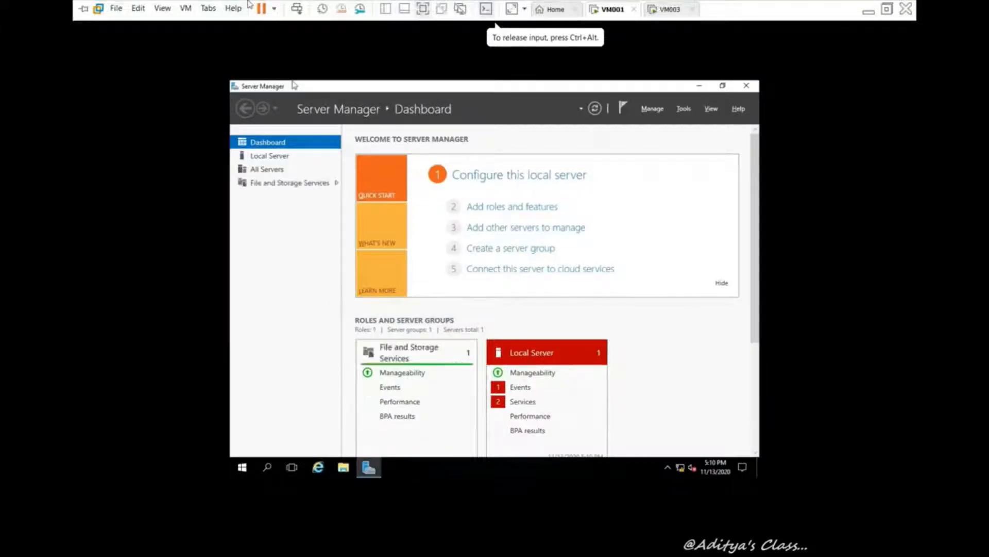
{"action": "left_click", "coordinate": [186, 9]}
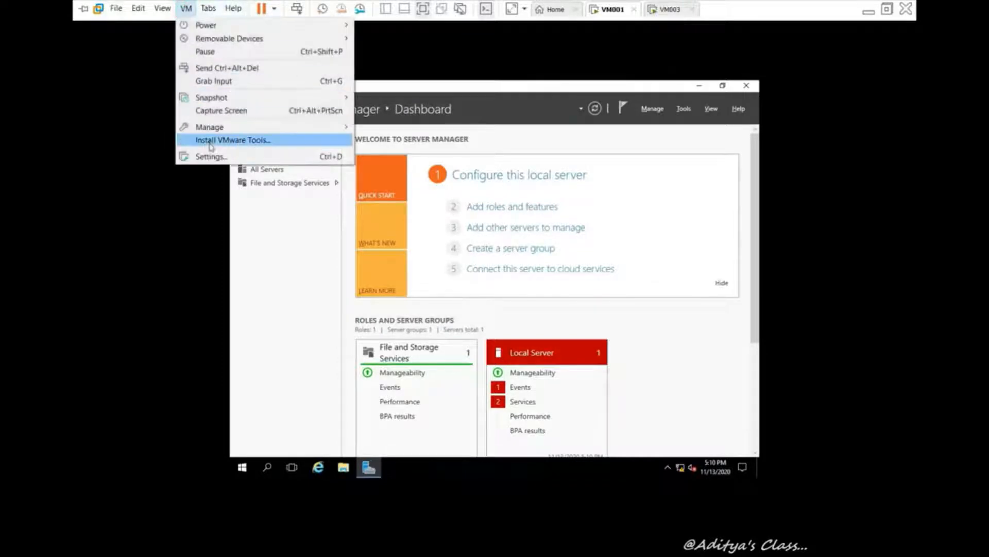
{"action": "left_click", "coordinate": [245, 141]}
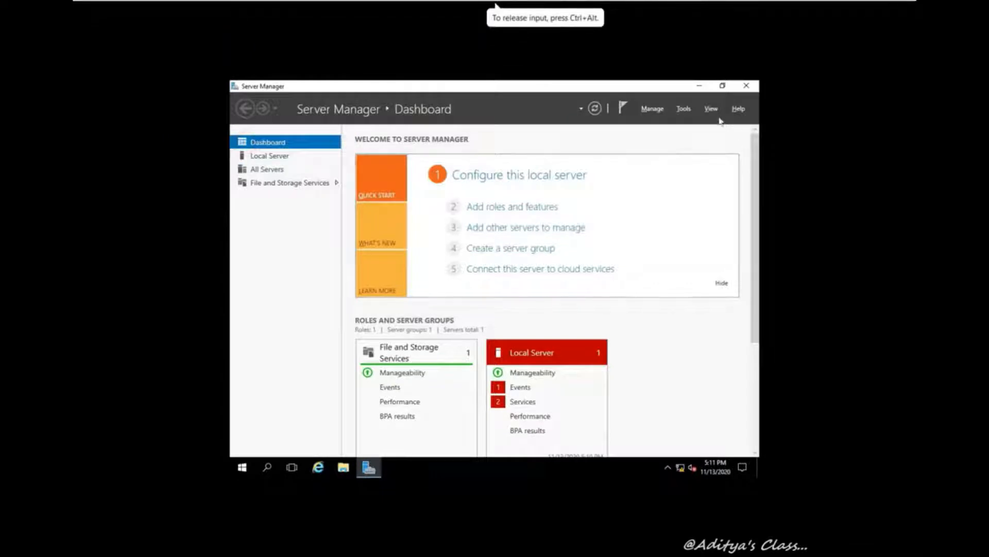
Minimize Server Manager and launch the VMware Tools installer from This PC's DVD Drive (D:)
{"action": "left_click", "coordinate": [700, 87]}
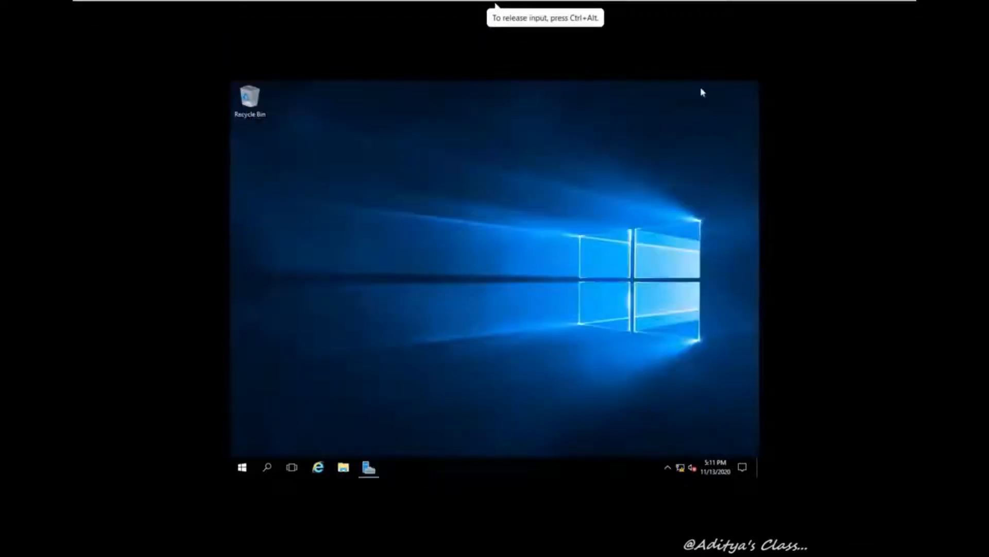
{"action": "right_click", "coordinate": [430, 233]}
{"action": "left_click", "coordinate": [476, 269]}
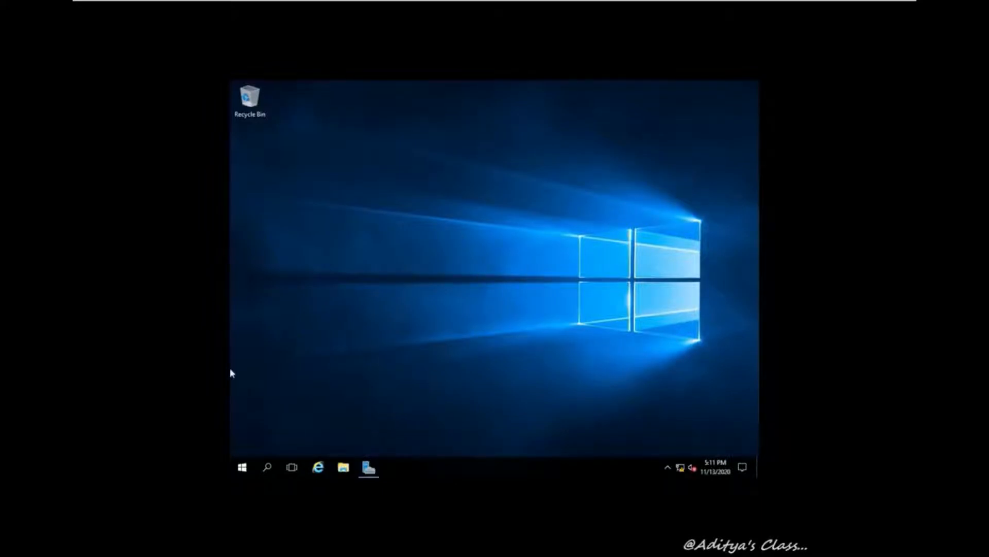
{"action": "right_click", "coordinate": [371, 256]}
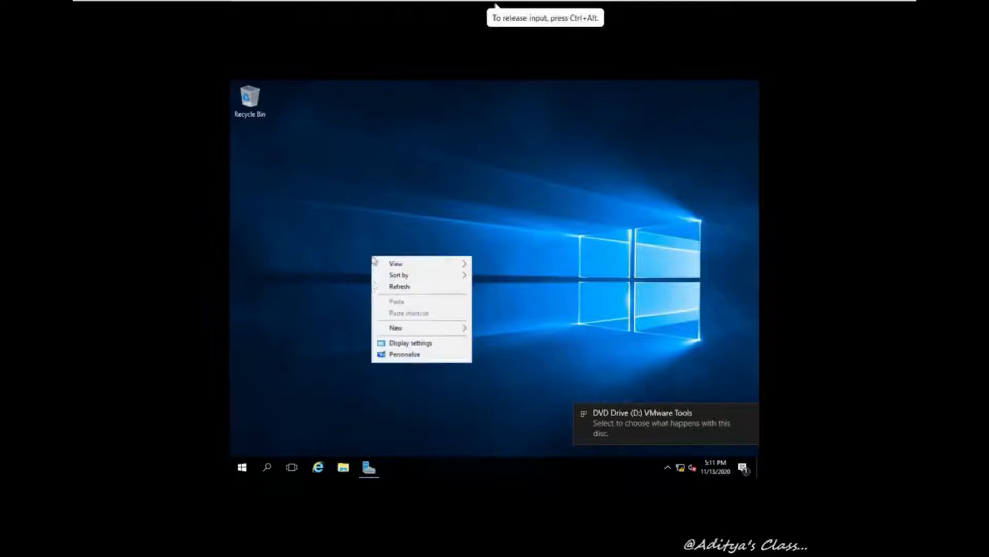
{"action": "left_click", "coordinate": [397, 291]}
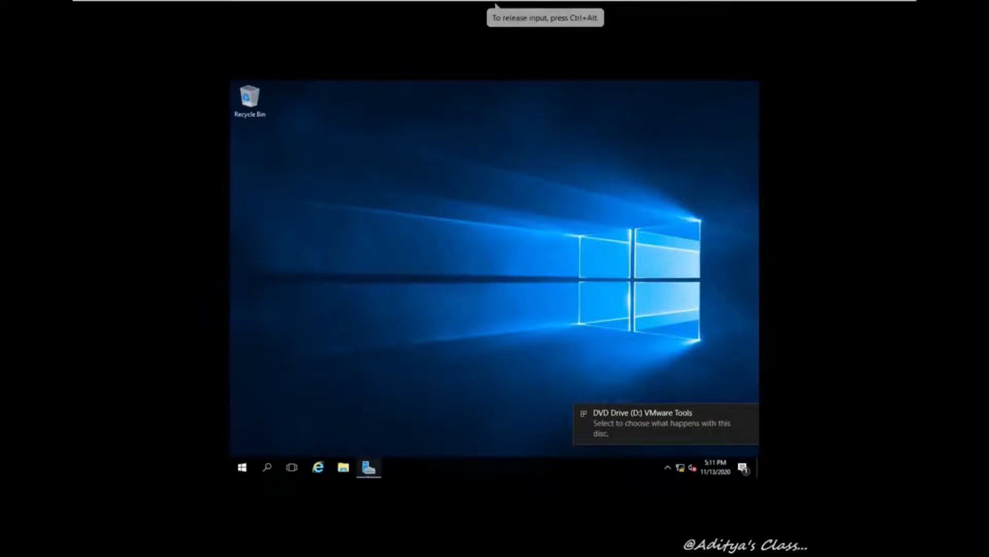
{"action": "left_click", "coordinate": [340, 472]}
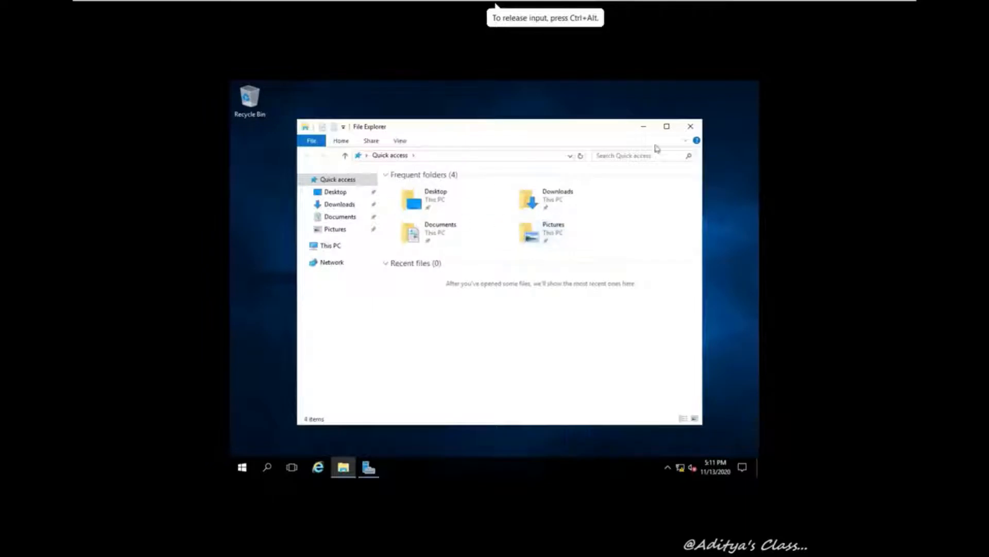
{"action": "left_click", "coordinate": [667, 126]}
{"action": "left_click", "coordinate": [258, 203]}
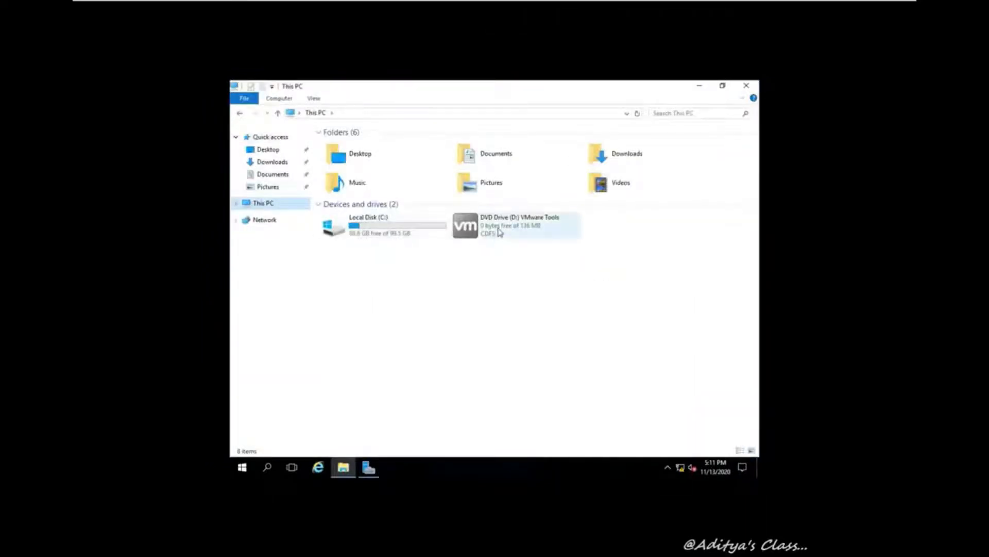
{"action": "double_click", "coordinate": [499, 232]}
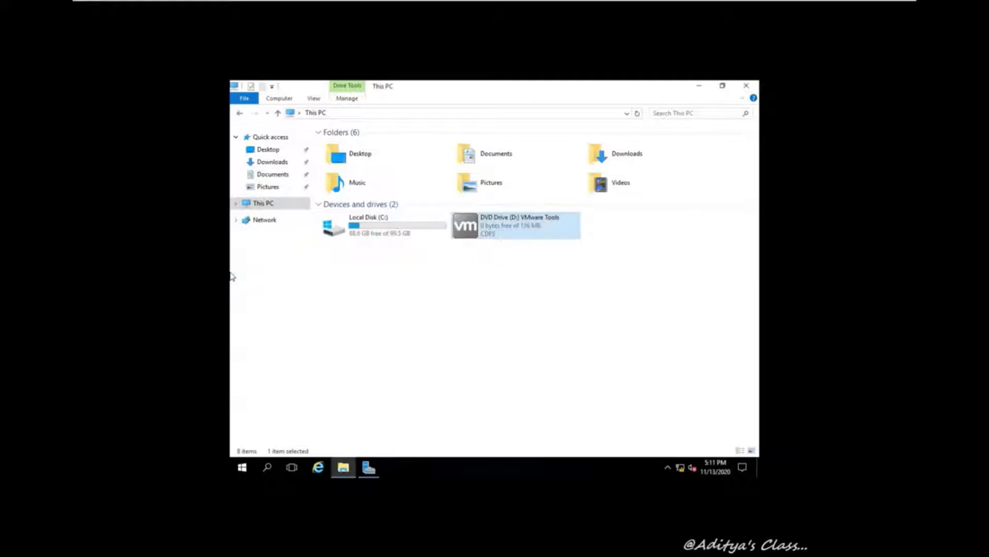
Install VMware Tools with the default setup type and restart the guest
{"action": "left_click", "coordinate": [516, 295]}
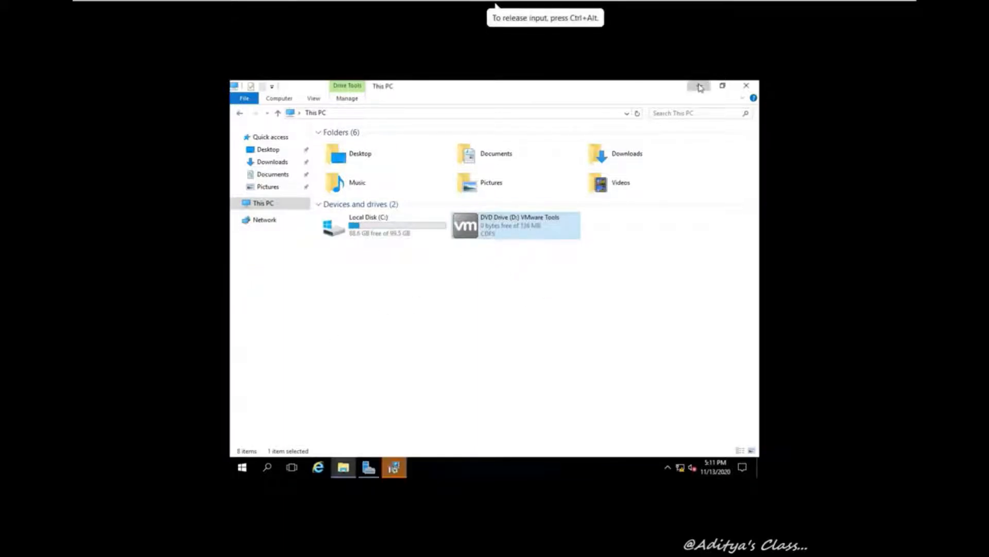
{"action": "left_click", "coordinate": [698, 87]}
{"action": "left_click", "coordinate": [548, 355]}
{"action": "left_click", "coordinate": [549, 356]}
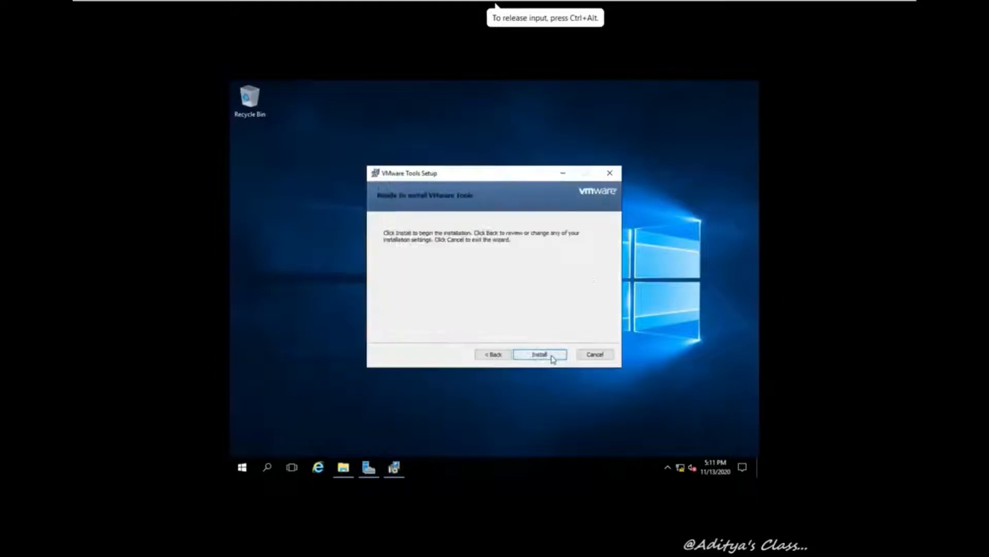
{"action": "left_click", "coordinate": [551, 357]}
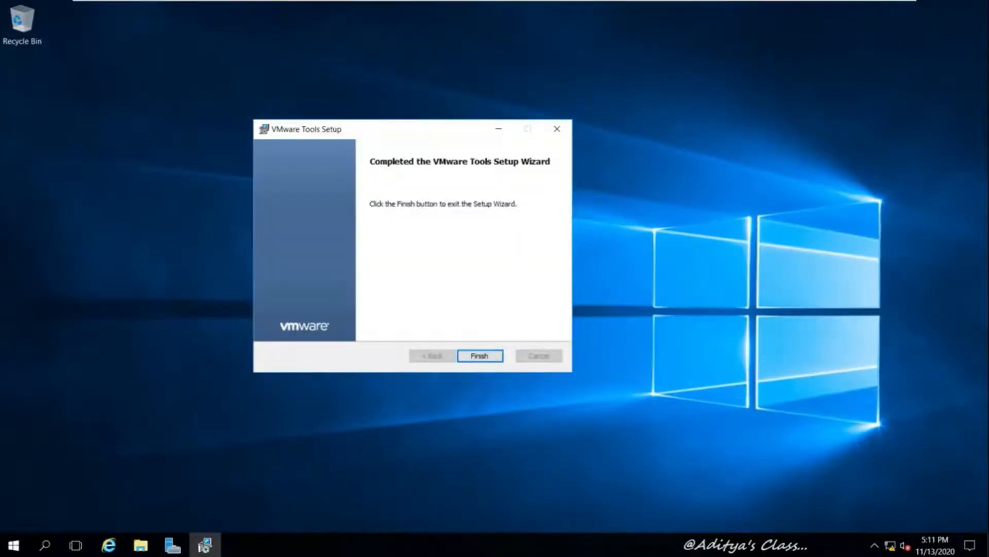
{"action": "left_click", "coordinate": [490, 355]}
{"action": "left_click", "coordinate": [458, 309]}
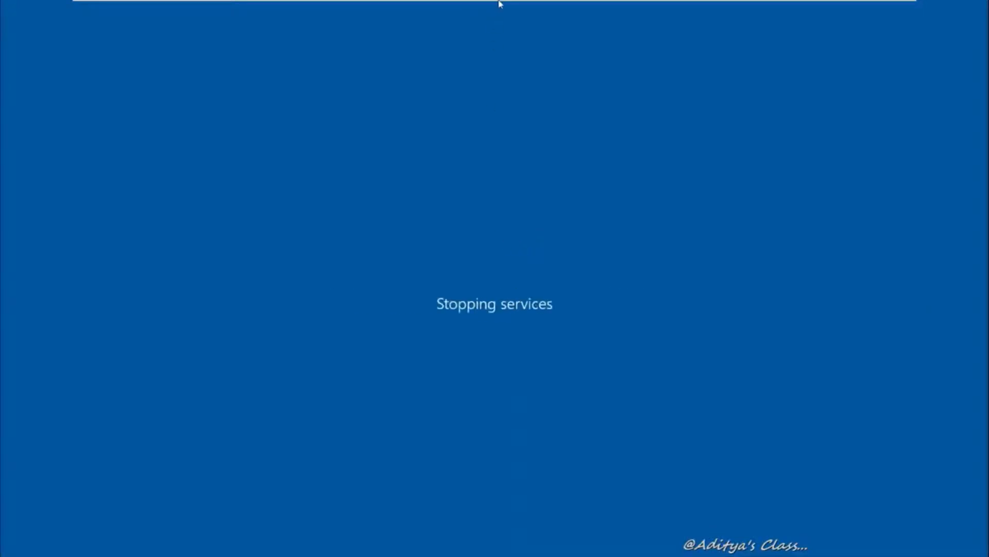
On VM003, create the local account with a user name, password and the password hint 'admin'
{"action": "mouse_move", "coordinate": [499, 2]}
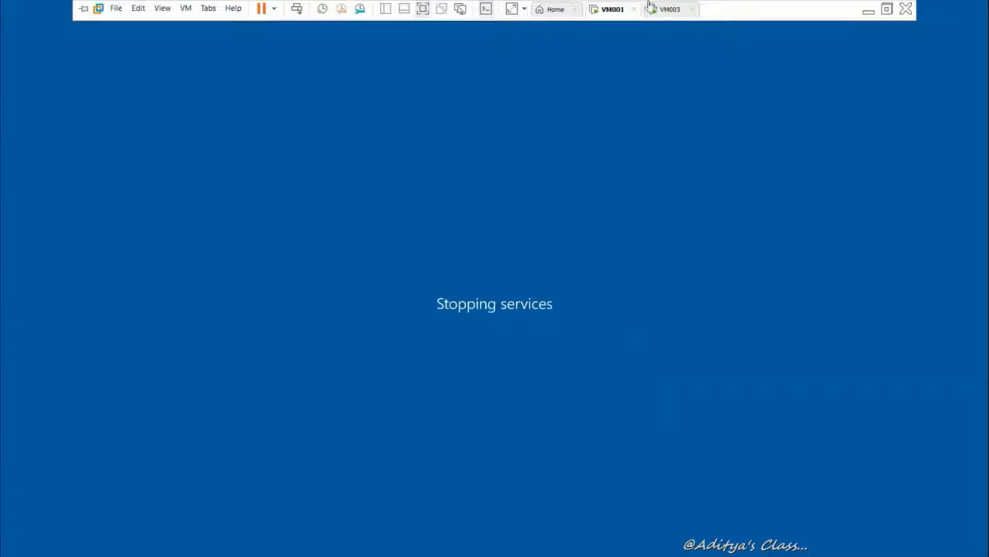
{"action": "left_click", "coordinate": [665, 9]}
{"action": "left_click", "coordinate": [332, 247]}
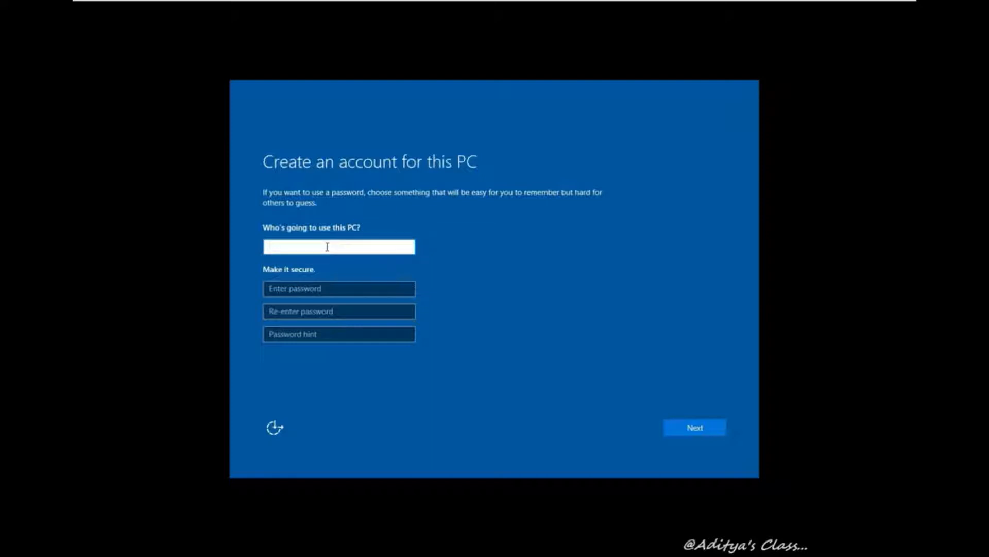
{"action": "type", "text": "Admin"}
{"action": "key", "text": "Tab"}
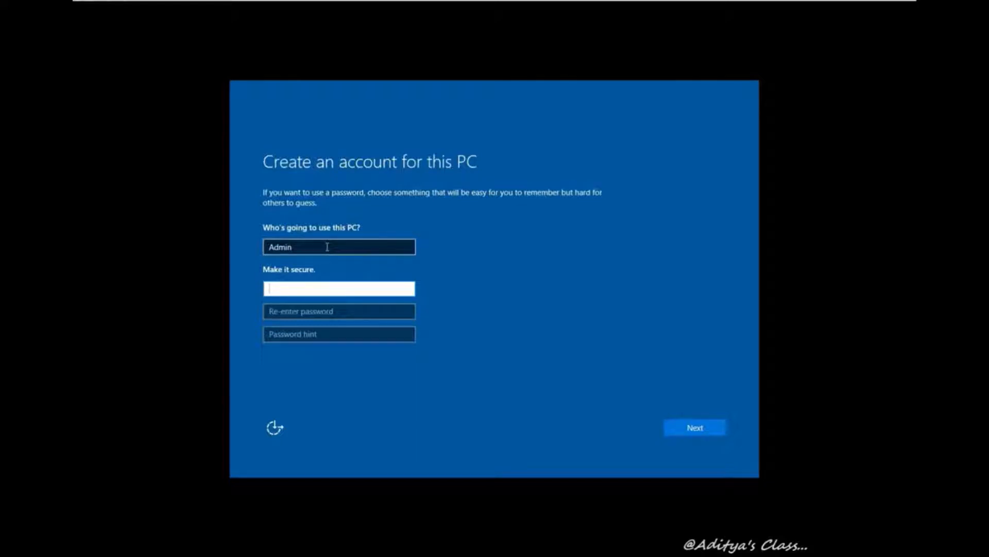
{"action": "type", "text": "*******"}
{"action": "key", "text": "Tab"}
{"action": "type", "text": "*"}
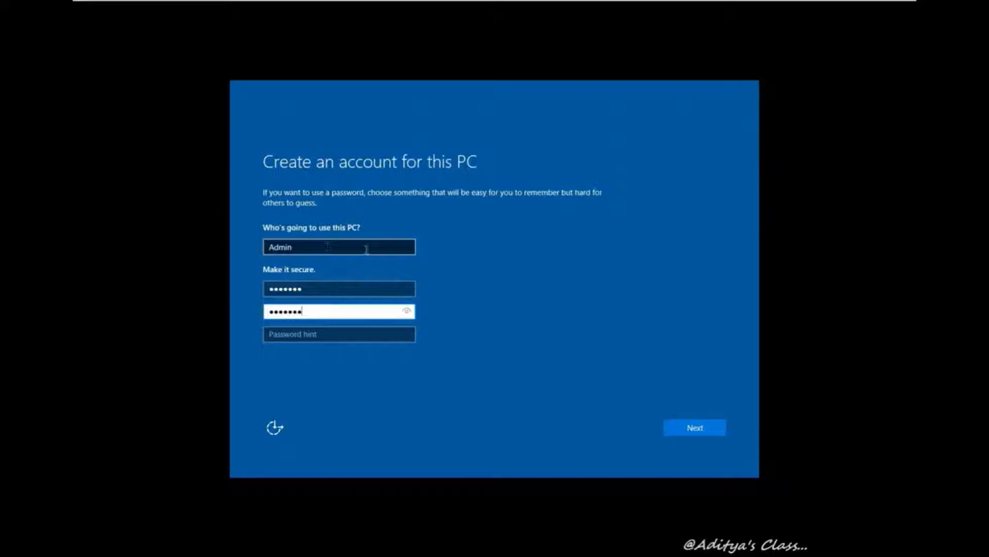
{"action": "left_click", "coordinate": [338, 336]}
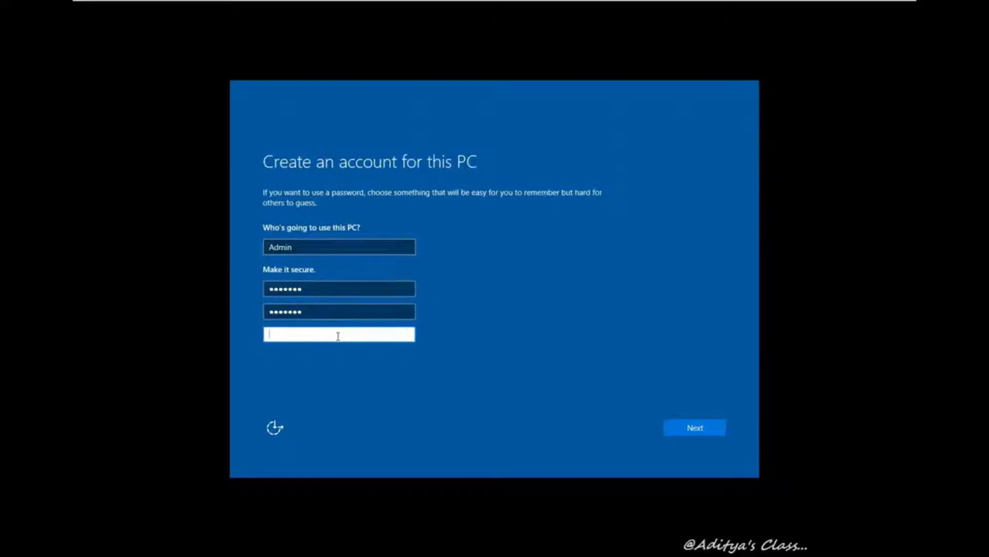
{"action": "type", "text": "admin"}
{"action": "key", "text": "Return"}
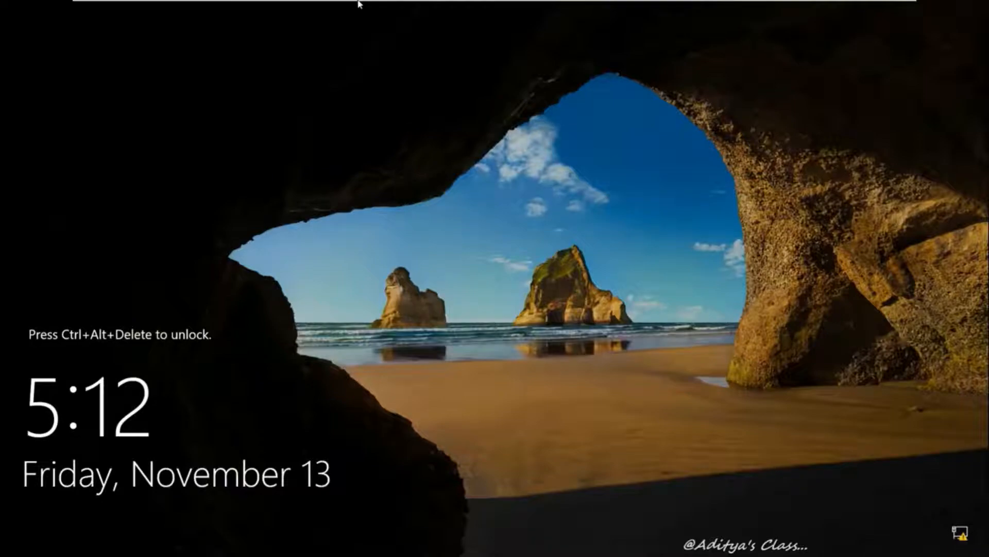
Unlock VM001 with its password, maximize Server Manager and show the Local Server properties
{"action": "left_click", "coordinate": [296, 9]}
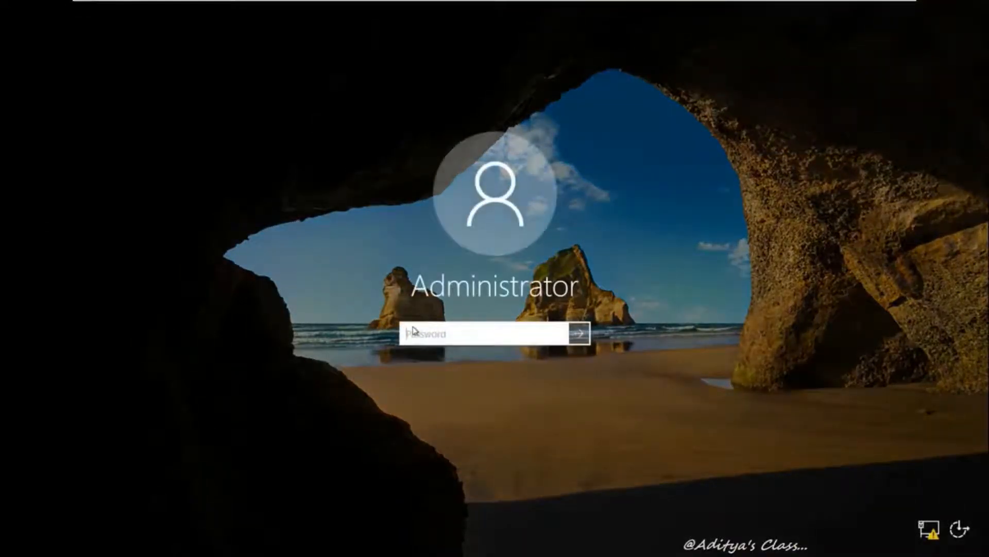
{"action": "type", "text": "P"}
{"action": "key", "text": "Return"}
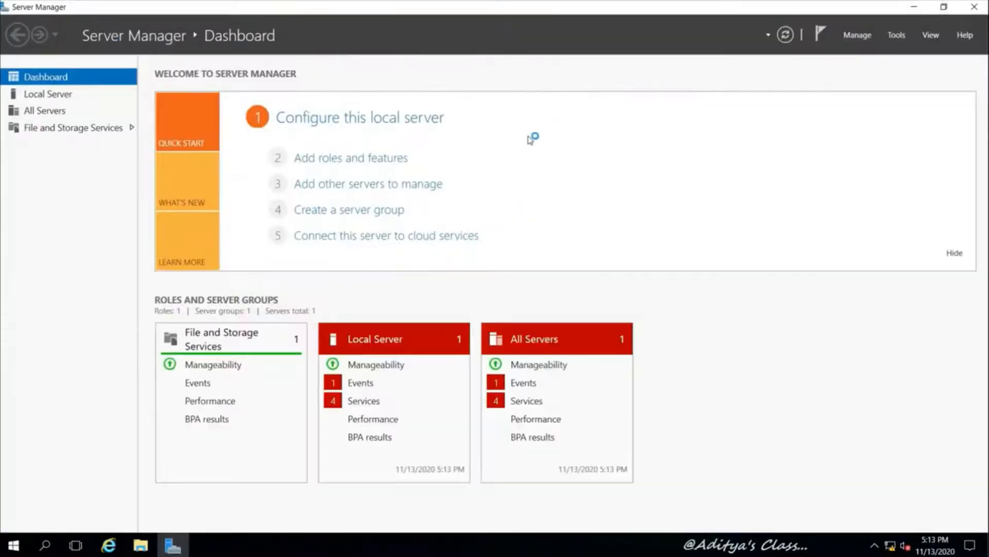
{"action": "left_click", "coordinate": [534, 91]}
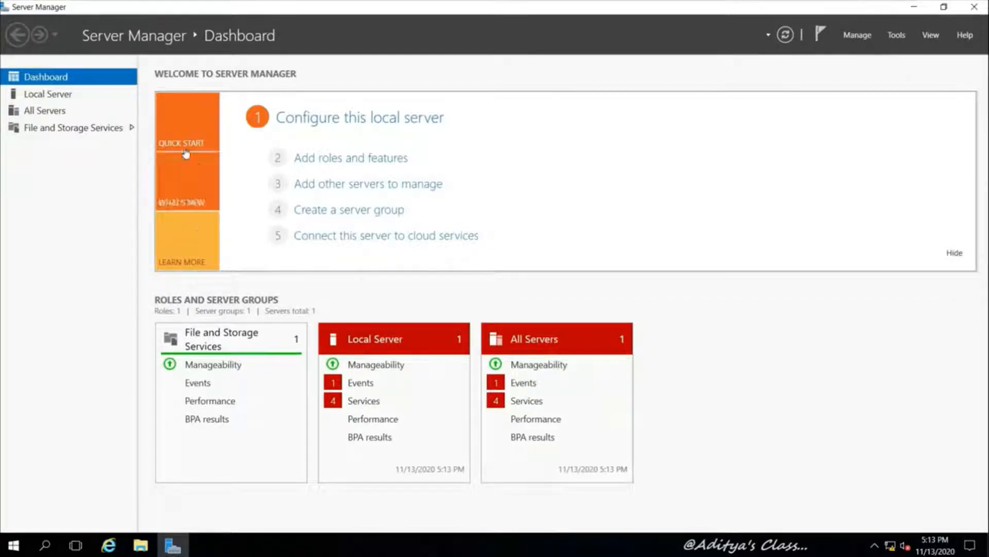
{"action": "left_click", "coordinate": [32, 95]}
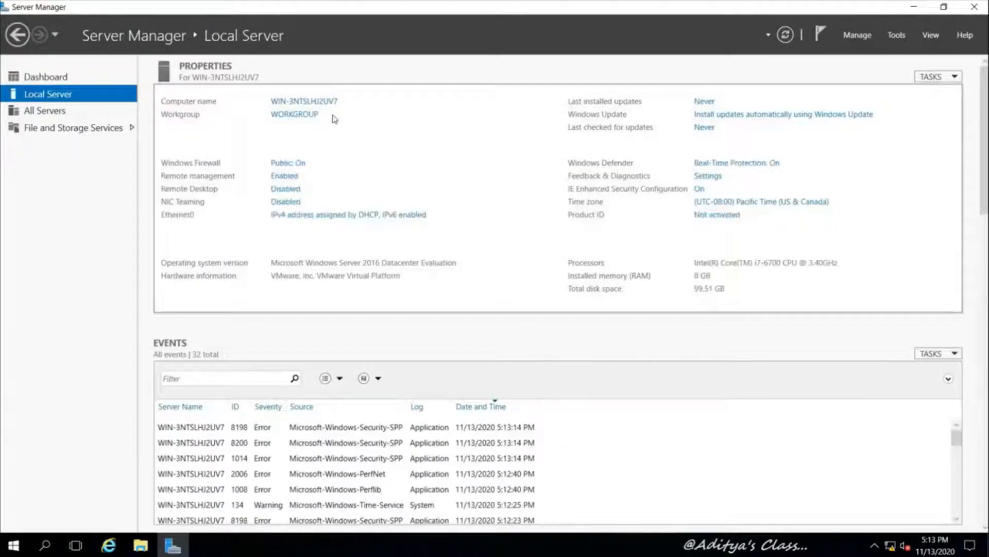
Rename the server's computer to VM001 in System Properties and restart it now
{"action": "left_click", "coordinate": [317, 102]}
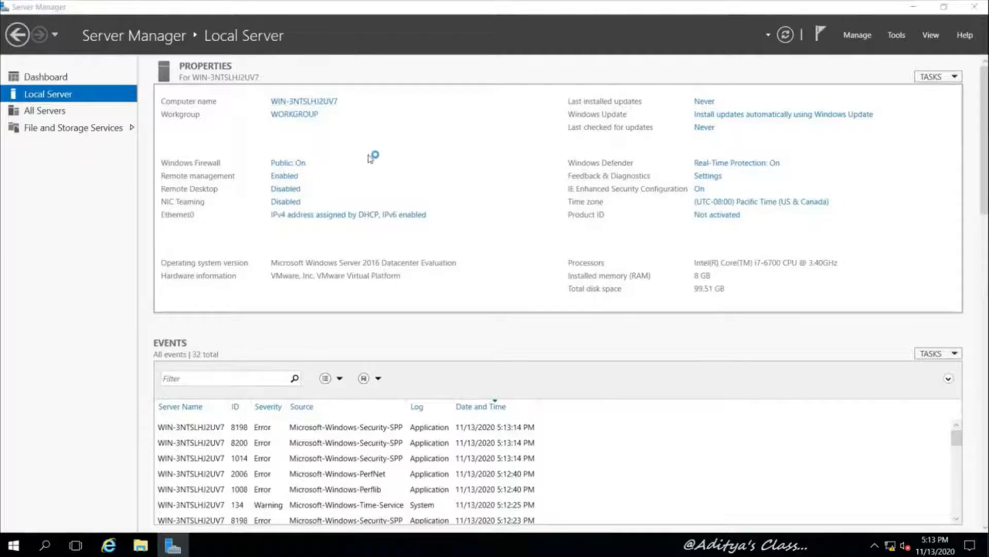
{"action": "left_click_drag", "start_coordinate": [106, 29], "coordinate": [340, 115]}
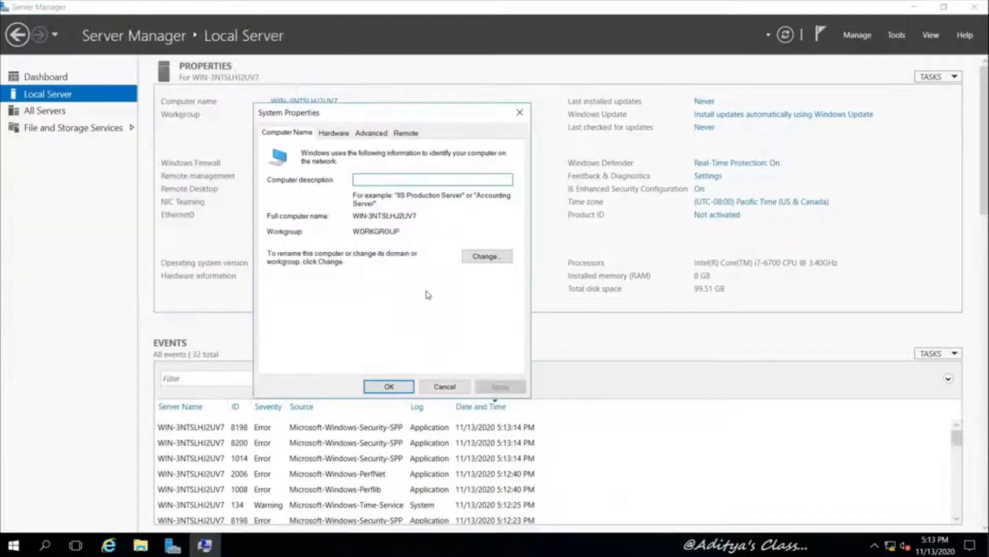
{"action": "left_click", "coordinate": [502, 257]}
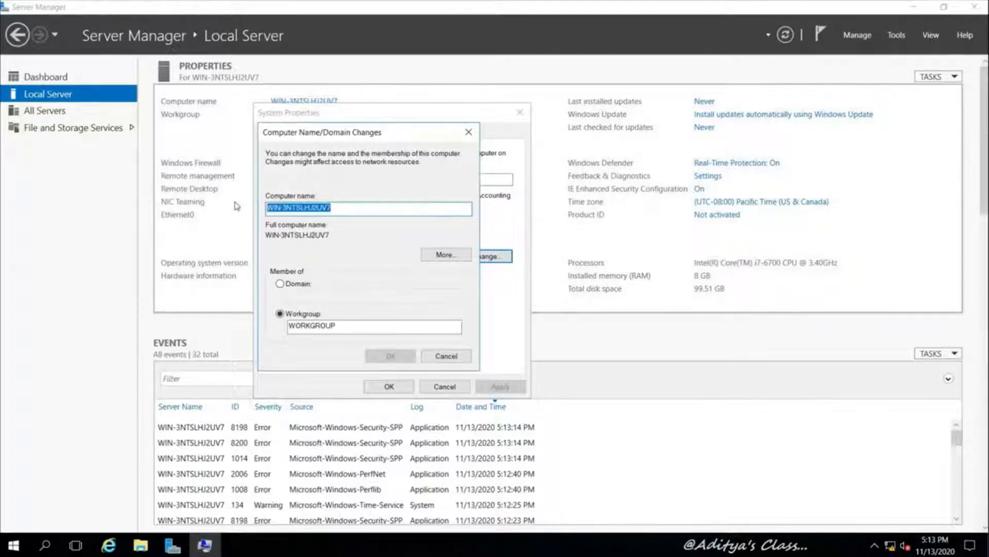
{"action": "type", "text": "VM001"}
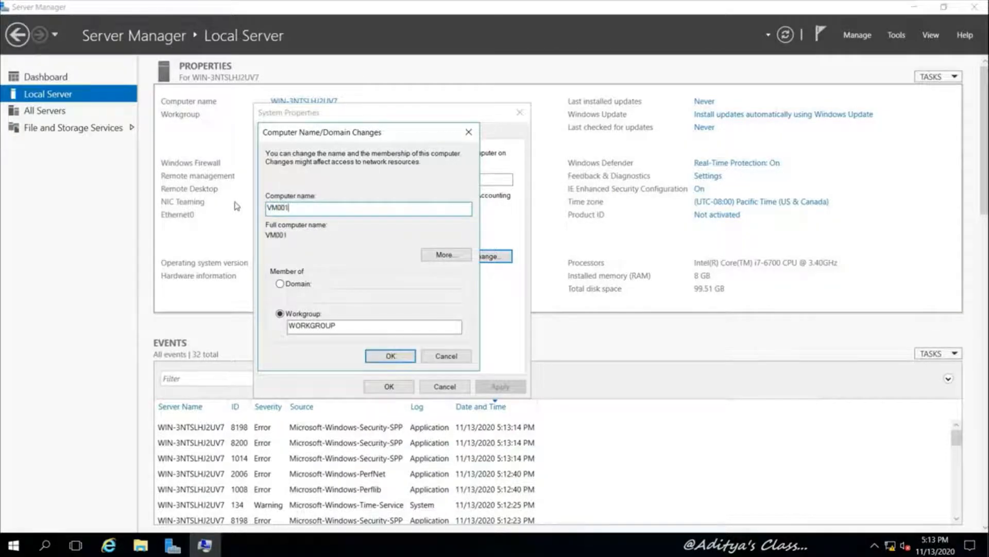
{"action": "left_click", "coordinate": [392, 355]}
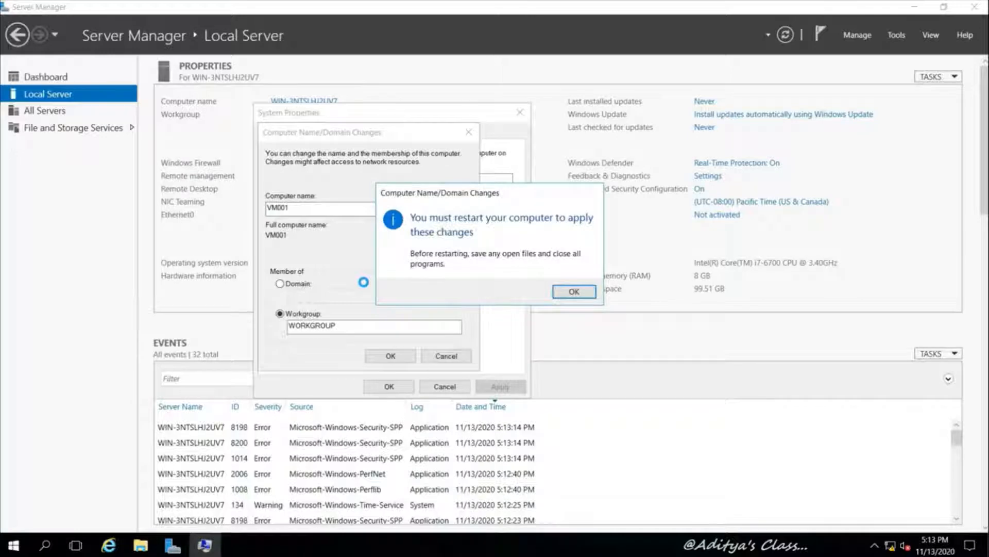
{"action": "left_click", "coordinate": [573, 291]}
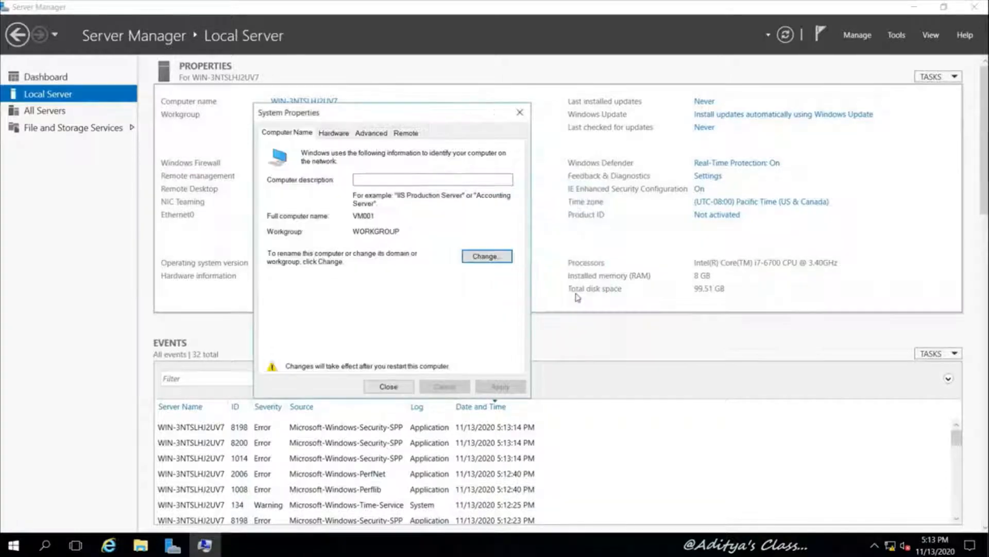
{"action": "left_click", "coordinate": [398, 384]}
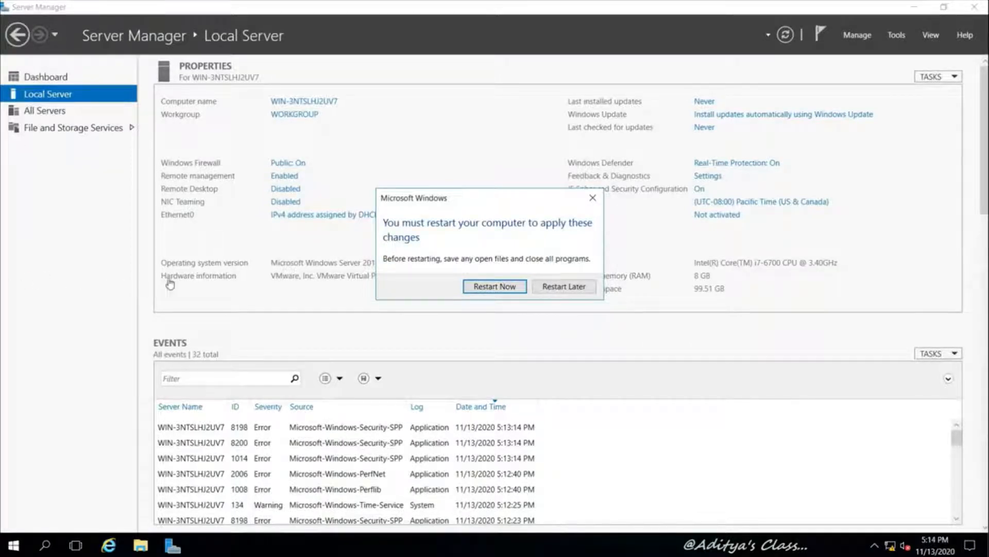
{"action": "left_click", "coordinate": [501, 288]}
{"action": "mouse_move", "coordinate": [530, 3]}
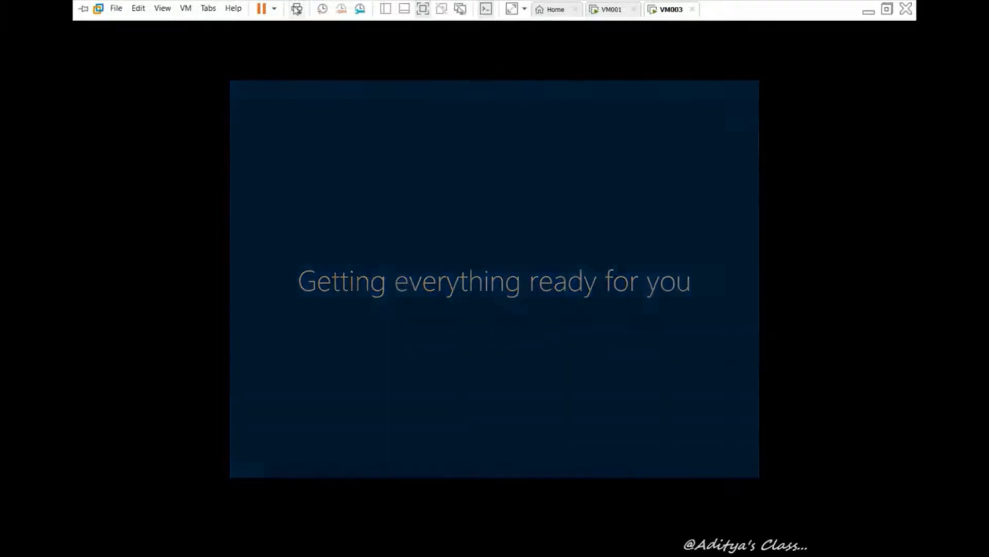
Start the Install VMware Tools command from the VM menu for VM003
{"action": "right_click", "coordinate": [284, 254]}
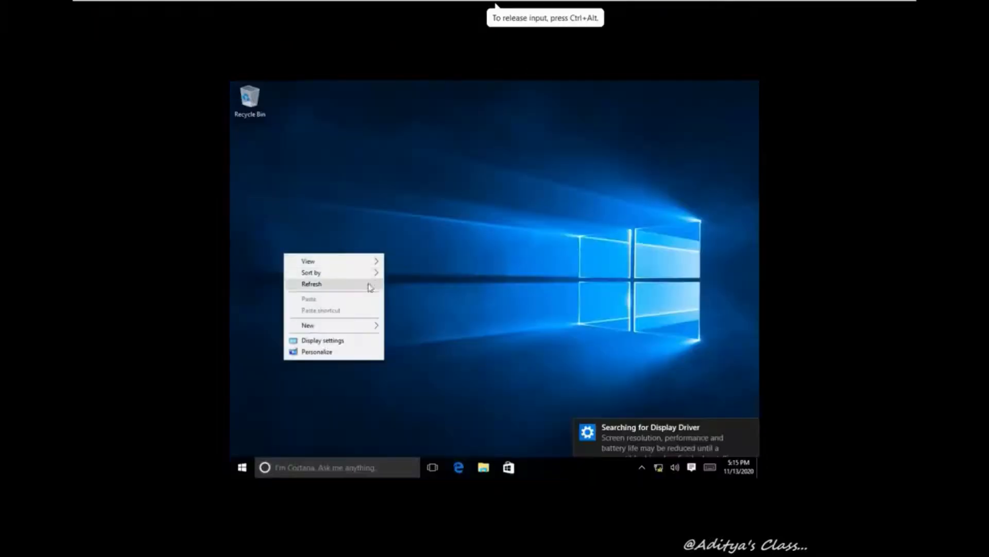
{"action": "left_click", "coordinate": [370, 287]}
{"action": "mouse_move", "coordinate": [251, 8]}
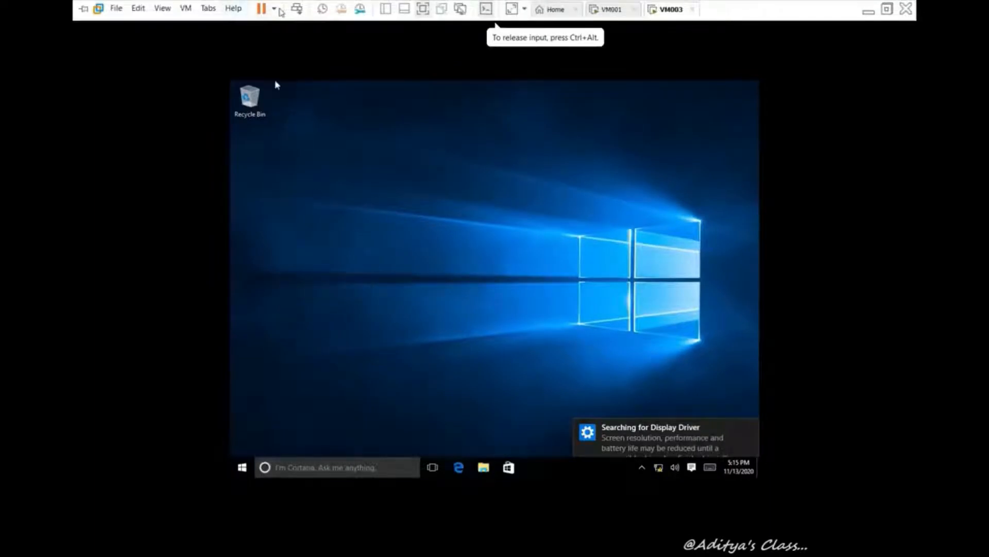
{"action": "left_click", "coordinate": [186, 8]}
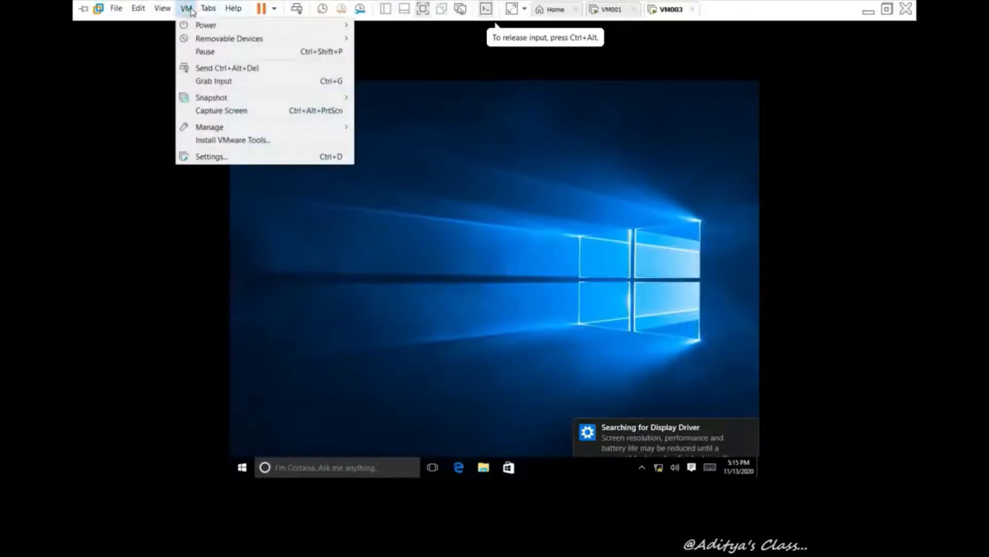
{"action": "left_click", "coordinate": [233, 140]}
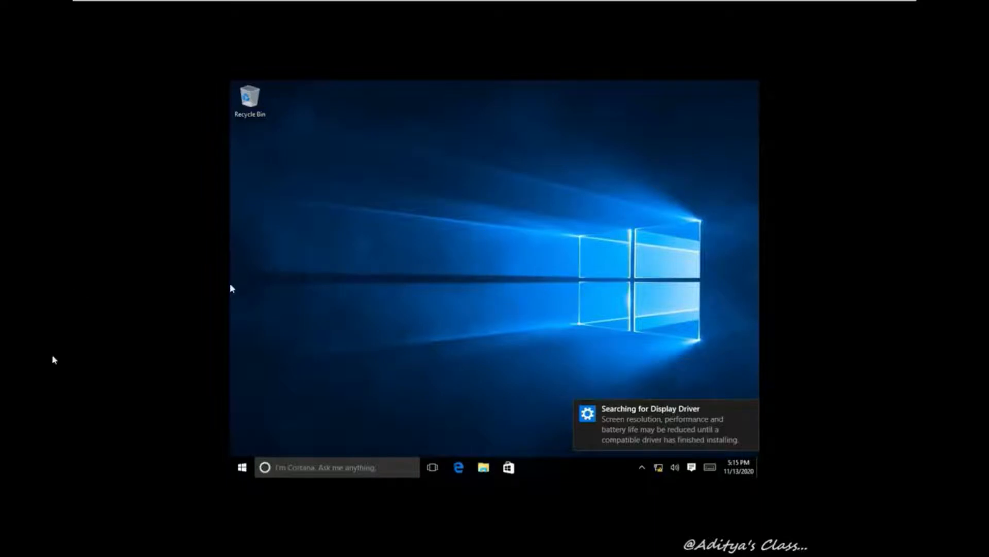
Run the VMware Tools installer from the DVD drive under This PC and allow it through UAC
{"action": "left_click", "coordinate": [404, 198]}
{"action": "right_click", "coordinate": [389, 211]}
{"action": "left_click", "coordinate": [356, 243]}
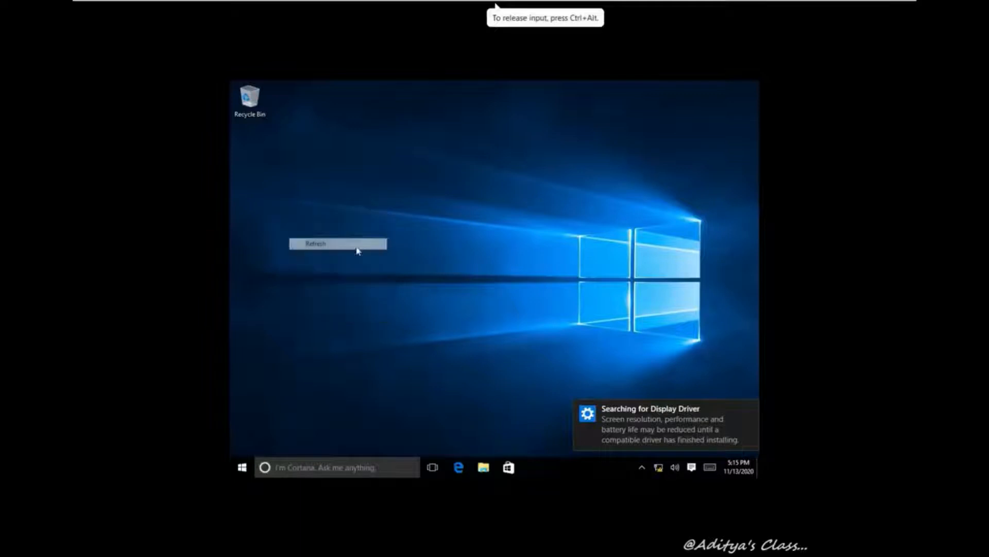
{"action": "left_click", "coordinate": [483, 467]}
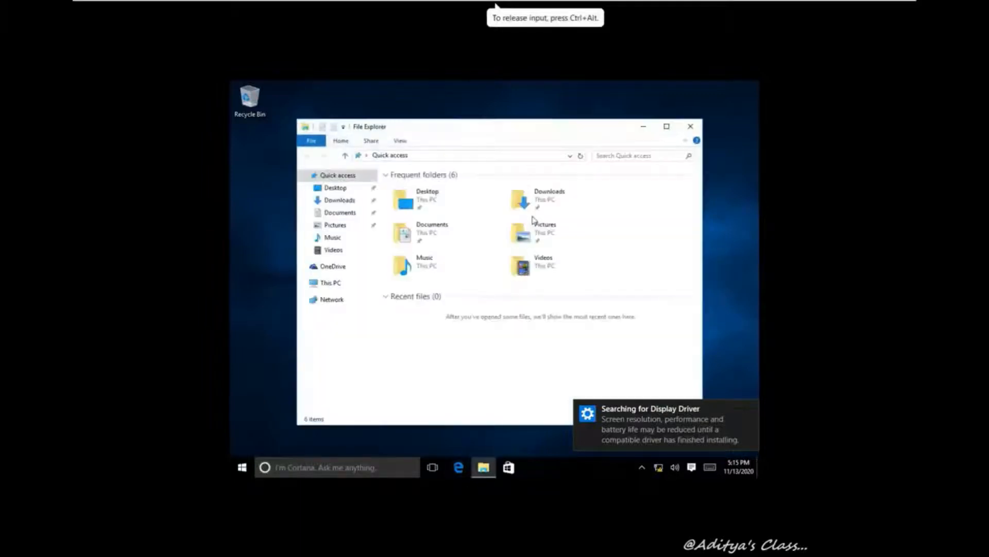
{"action": "left_click", "coordinate": [663, 130]}
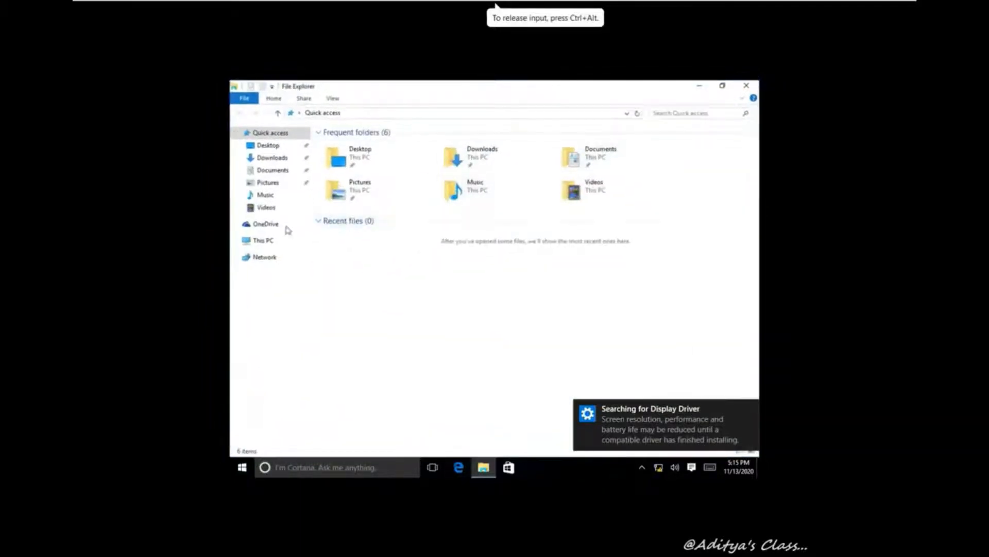
{"action": "left_click", "coordinate": [261, 241]}
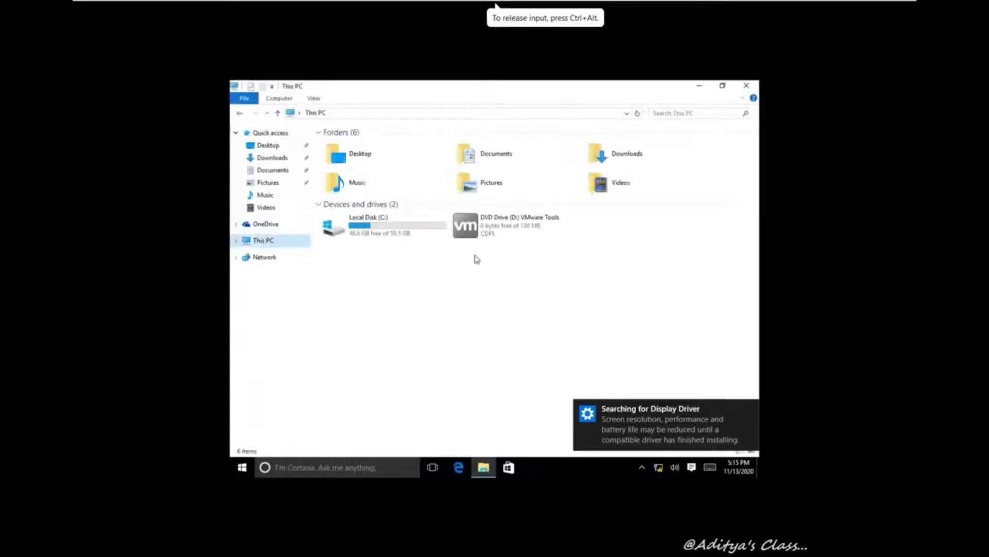
{"action": "double_click", "coordinate": [517, 227]}
{"action": "left_click", "coordinate": [541, 293]}
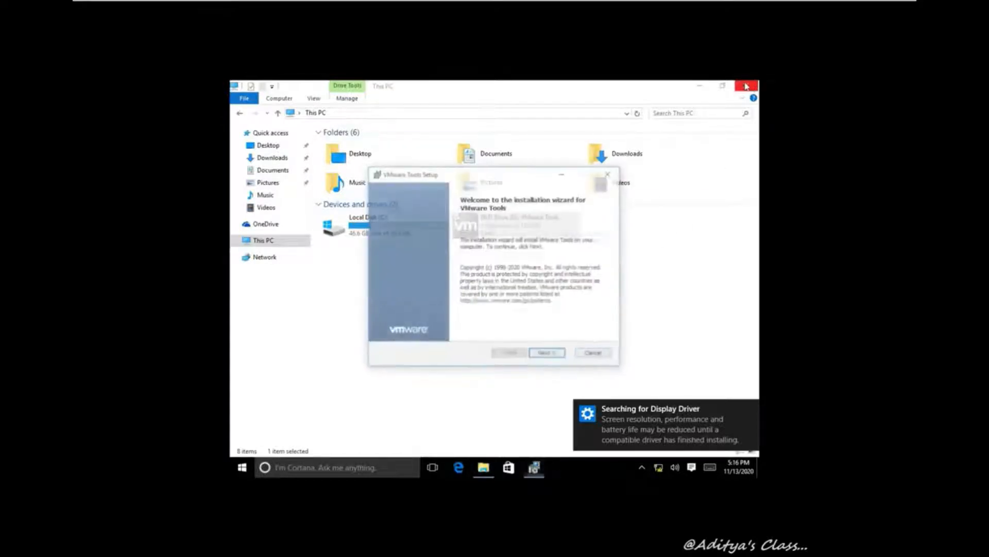
Install VMware Tools with the default setup type, finish the wizard and restart VM003
{"action": "left_click", "coordinate": [551, 354]}
{"action": "left_click", "coordinate": [550, 355]}
{"action": "left_click", "coordinate": [550, 355]}
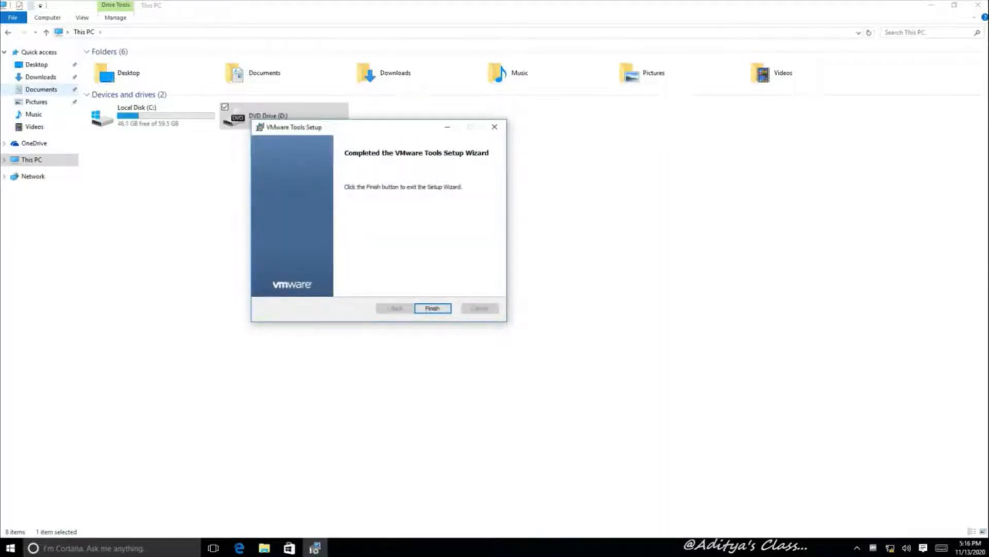
{"action": "left_click", "coordinate": [436, 308]}
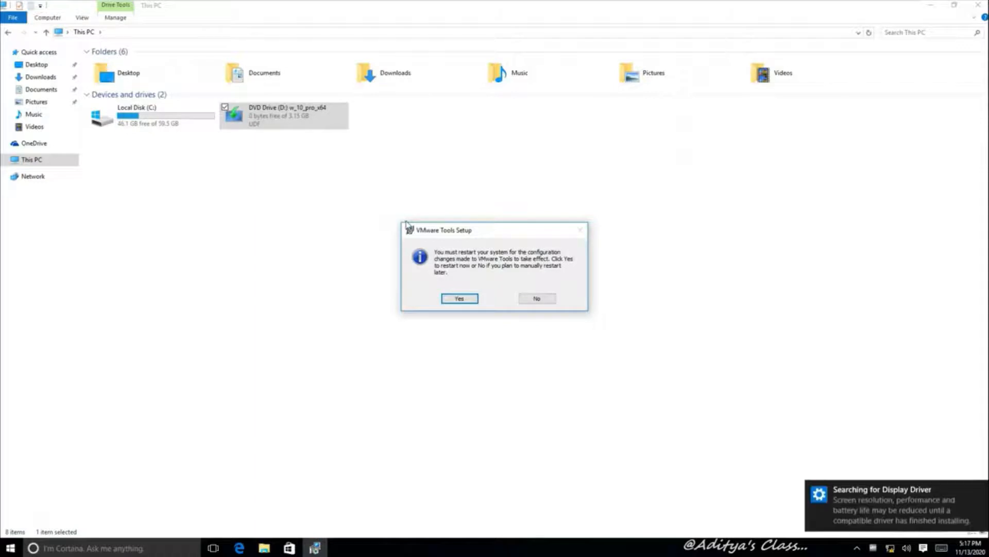
{"action": "left_click", "coordinate": [460, 298]}
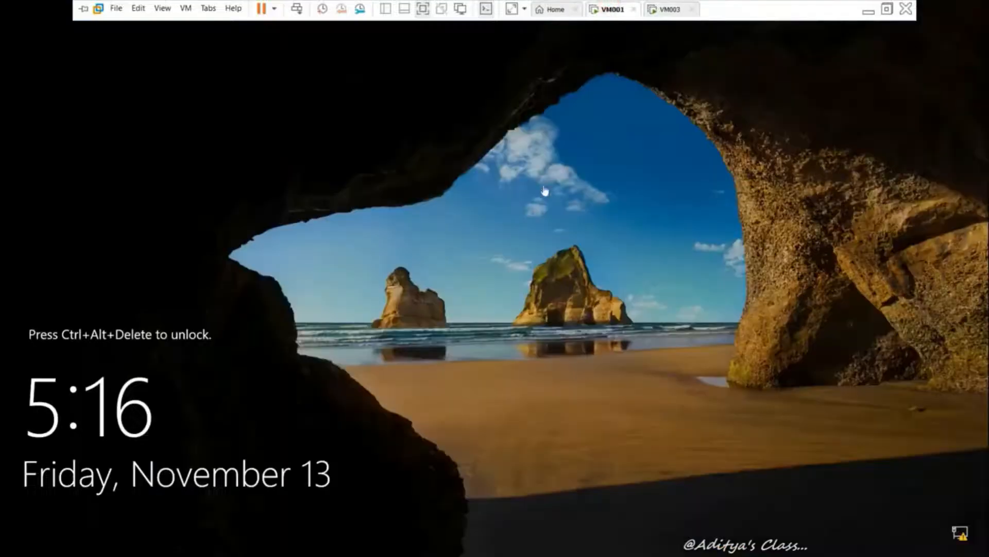
Sign in to VM001 as Administrator and open Network Connections for Ethernet0
{"action": "left_click", "coordinate": [297, 9]}
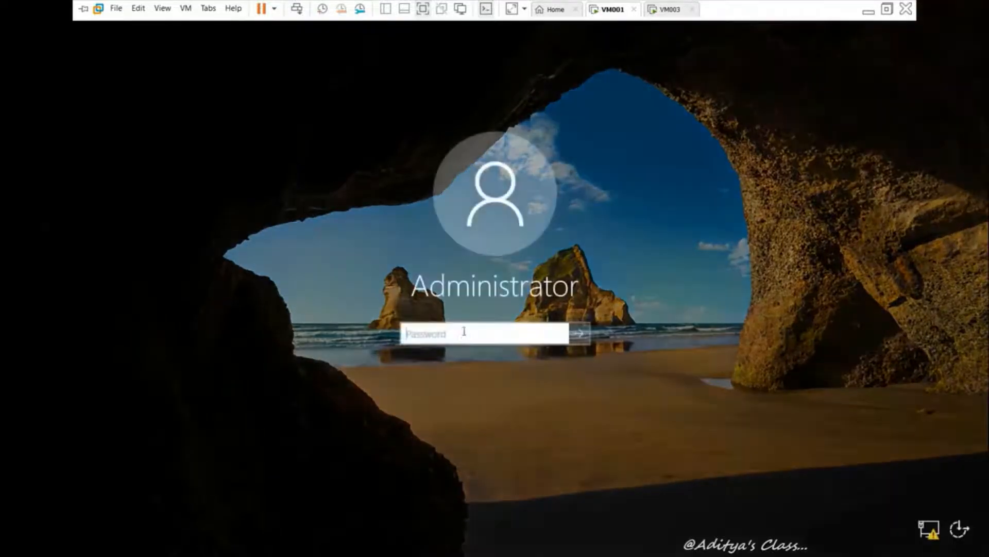
{"action": "type", "text": "••"}
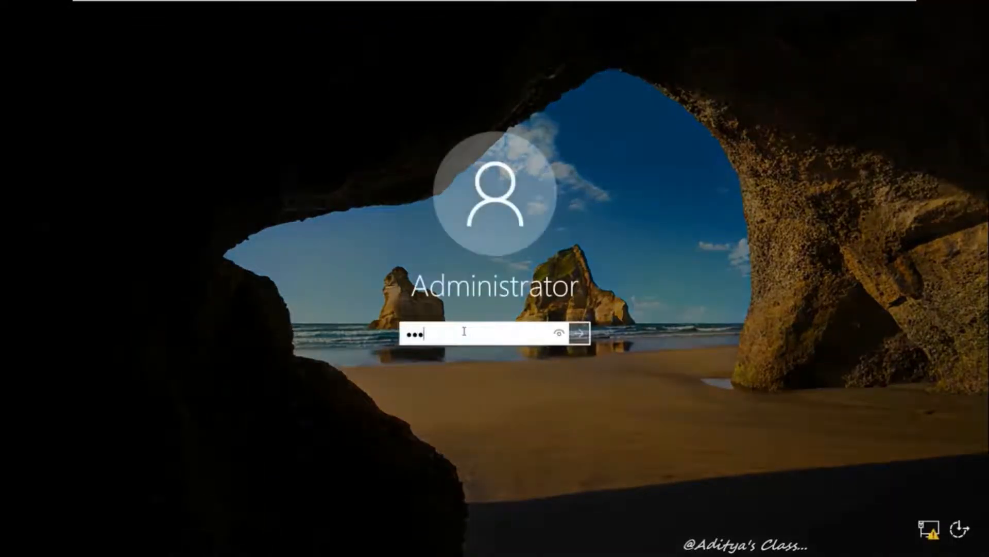
{"action": "type", "text": "•••••"}
{"action": "key", "text": "Return"}
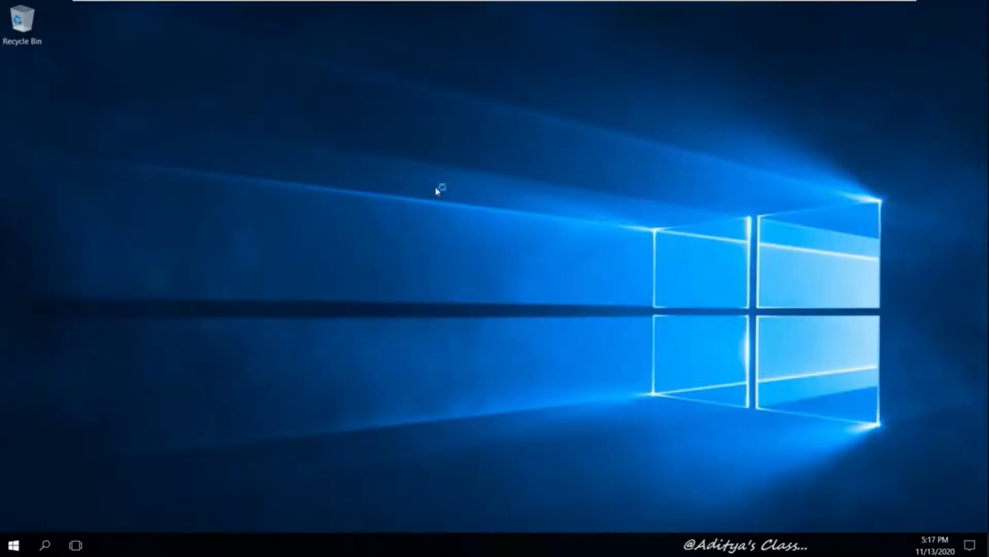
{"action": "right_click", "coordinate": [394, 171]}
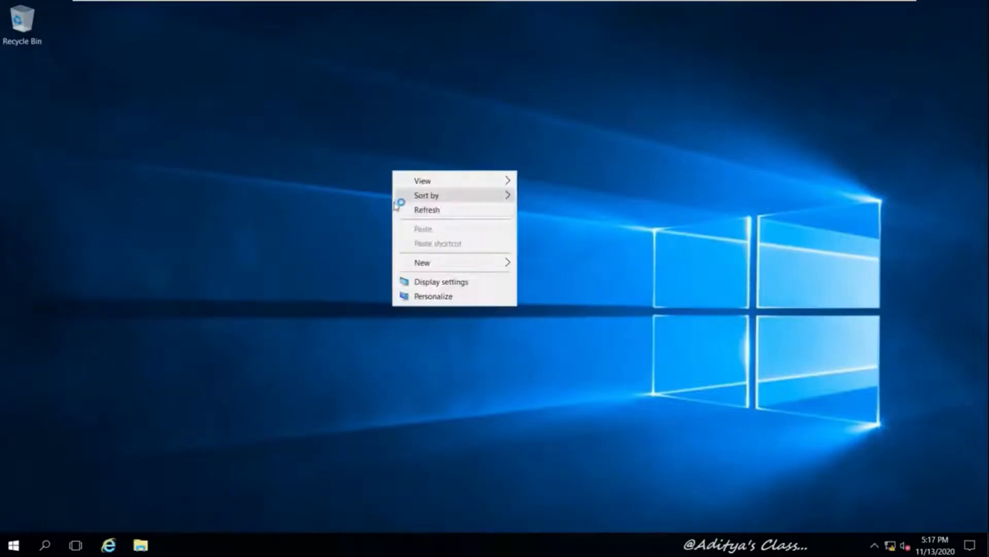
{"action": "left_click", "coordinate": [439, 208]}
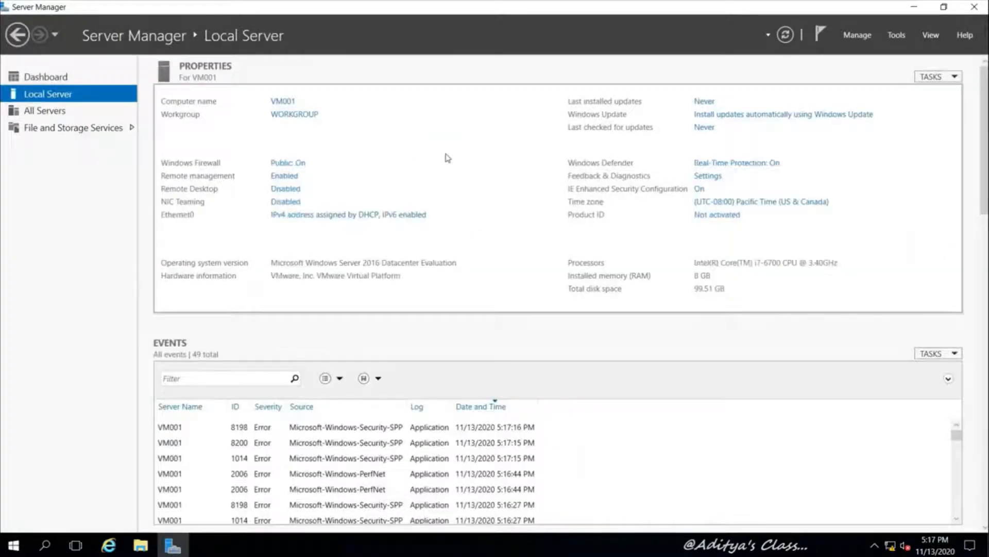
{"action": "left_click", "coordinate": [305, 215]}
Open the Ethernet0 adapter properties and turn off IPv6
{"action": "right_click", "coordinate": [209, 166]}
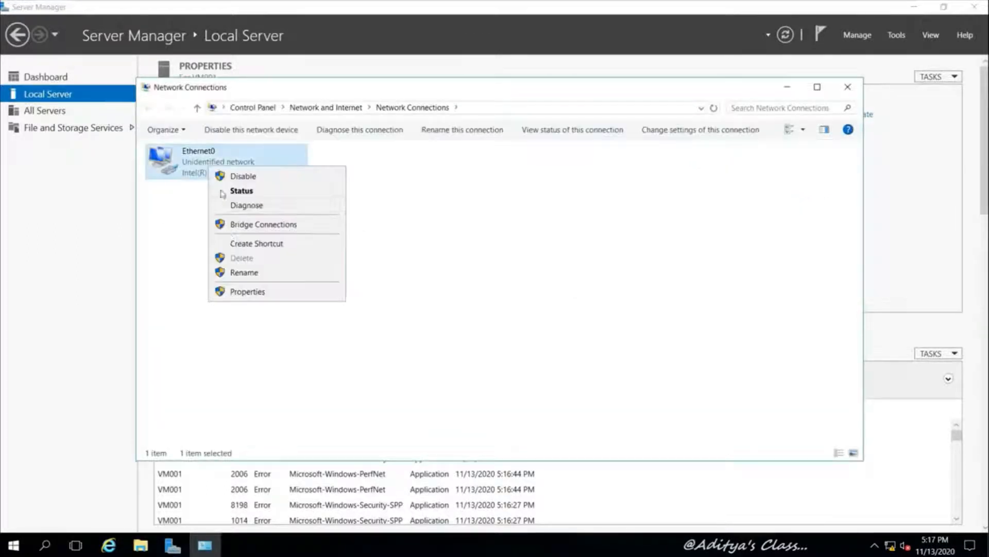
{"action": "left_click", "coordinate": [235, 292]}
{"action": "left_click_drag", "start_coordinate": [276, 151], "coordinate": [409, 115]}
{"action": "left_click", "coordinate": [406, 272]}
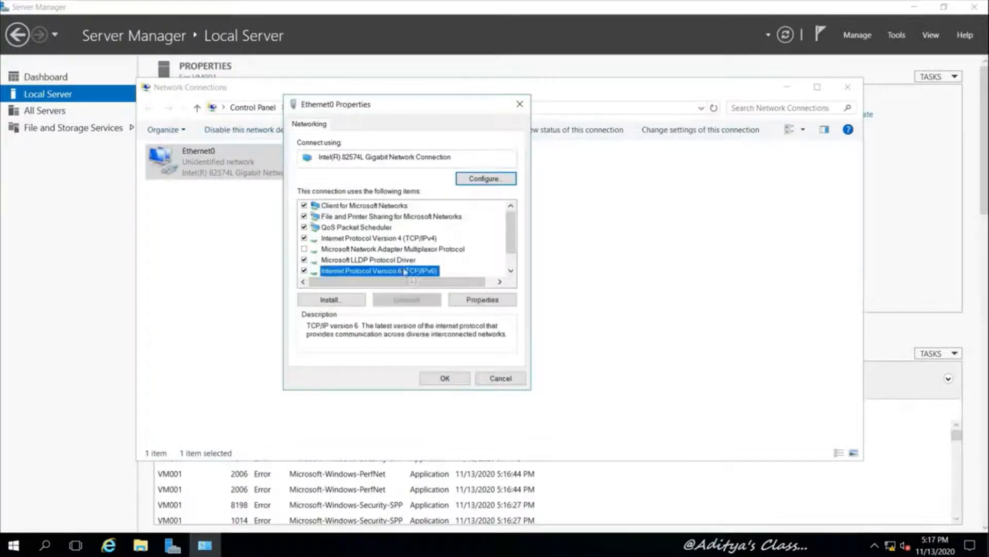
{"action": "left_click", "coordinate": [304, 271]}
Give IPv4 the static address 192.168.10.1, mask 255.255.255.0 and DNS 192.168.10.1
{"action": "left_click", "coordinate": [373, 239]}
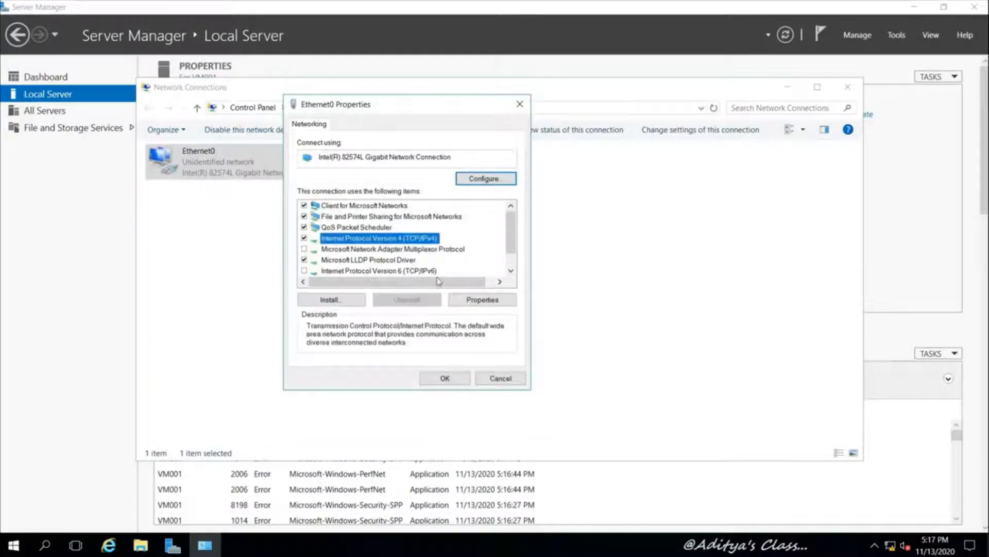
{"action": "left_click", "coordinate": [478, 299]}
{"action": "left_click", "coordinate": [340, 242]}
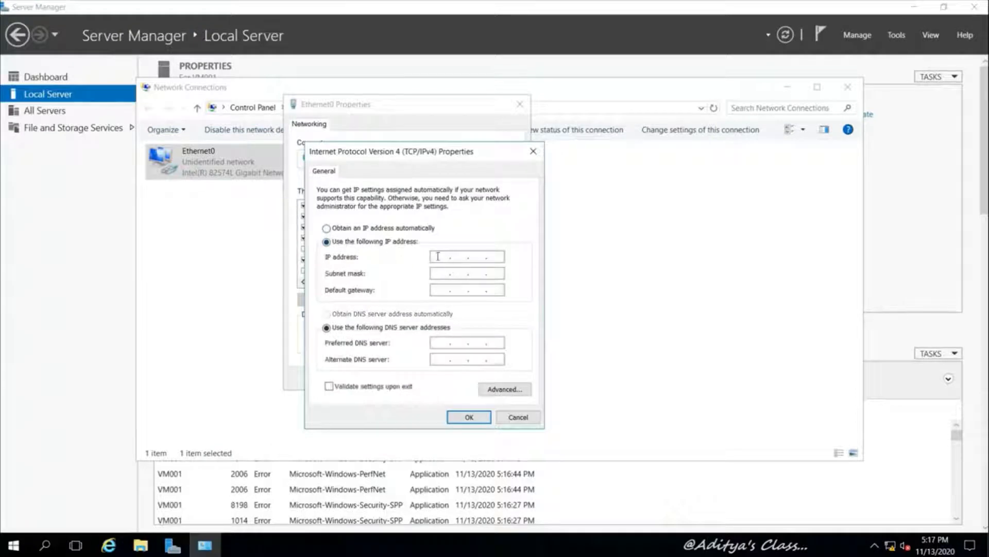
{"action": "left_click", "coordinate": [438, 257]}
{"action": "left_click", "coordinate": [436, 273]}
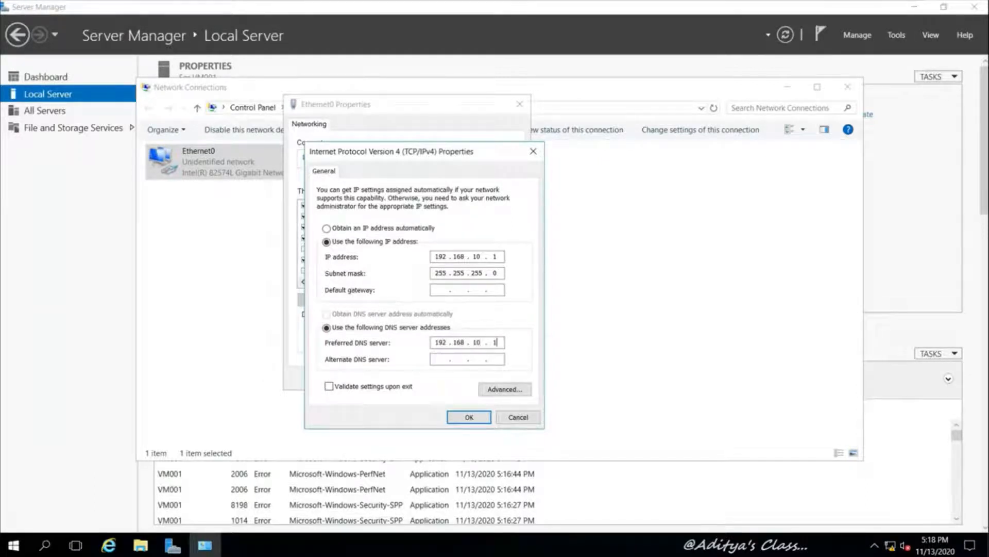
{"action": "left_click", "coordinate": [474, 418]}
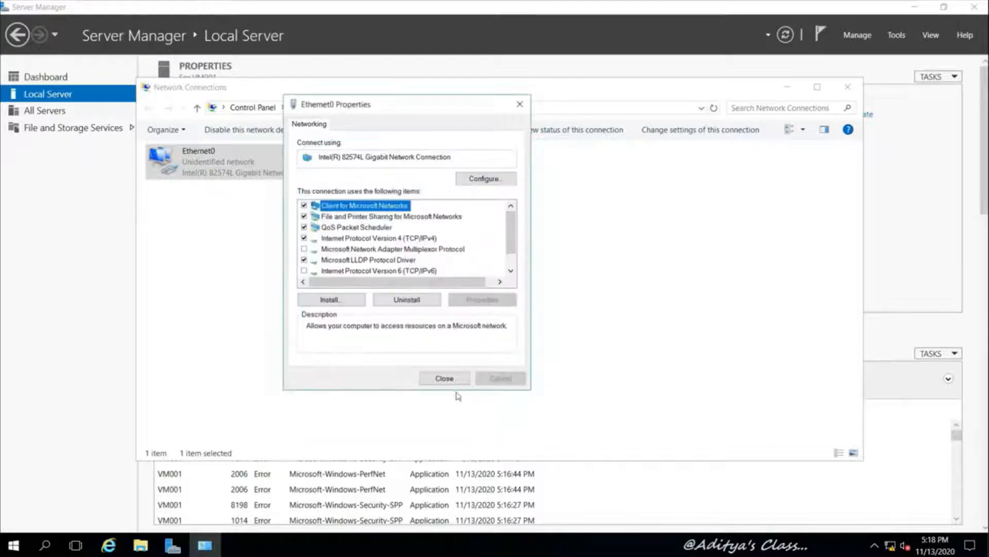
Review Ethernet0's connection status details, close Network Connections and refresh the Local Server page
{"action": "left_click", "coordinate": [443, 379]}
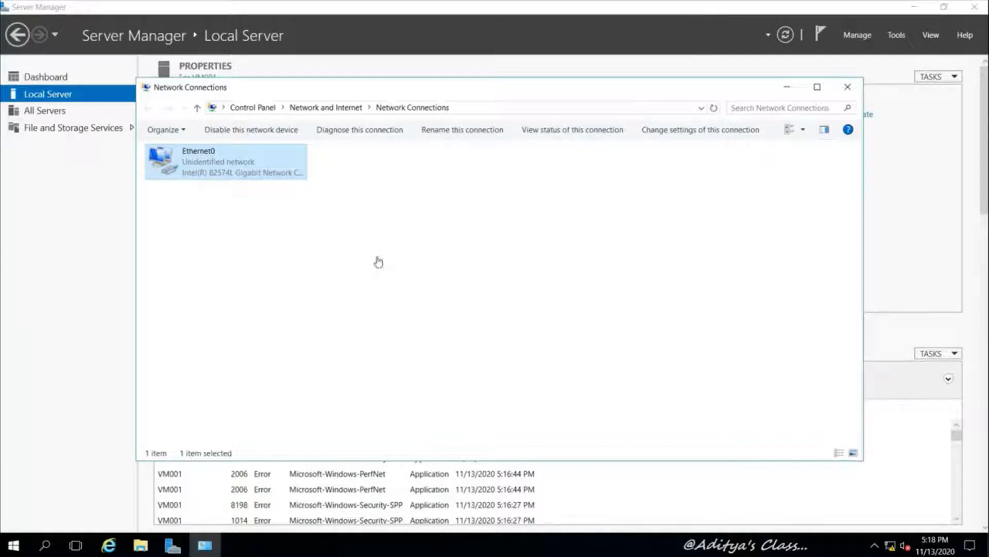
{"action": "right_click", "coordinate": [337, 265]}
{"action": "left_click", "coordinate": [369, 321]}
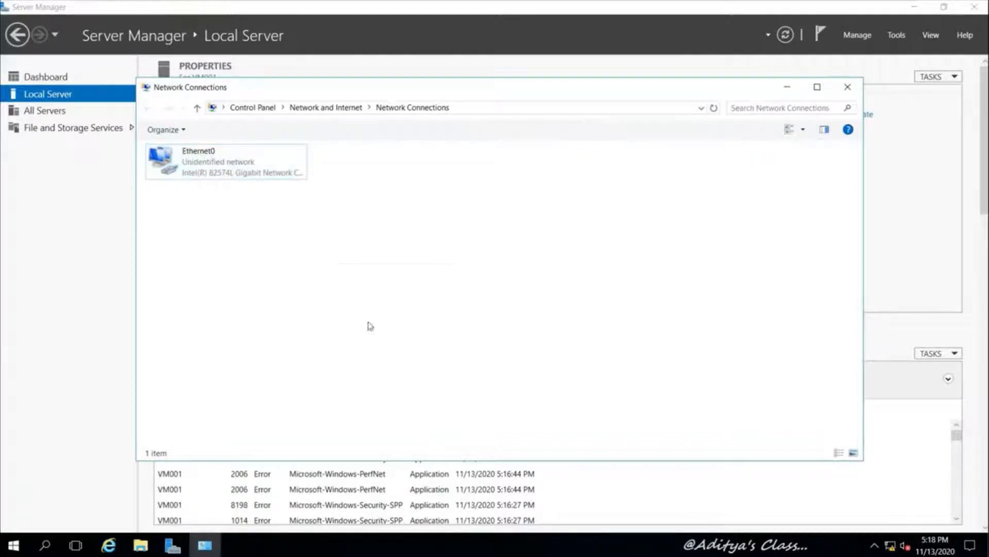
{"action": "right_click", "coordinate": [205, 169]}
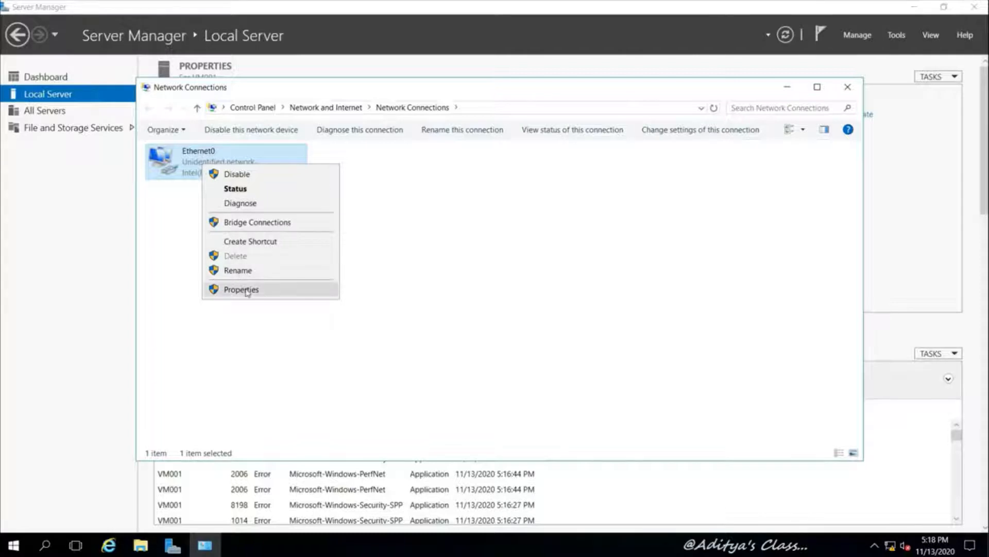
{"action": "left_click", "coordinate": [256, 192]}
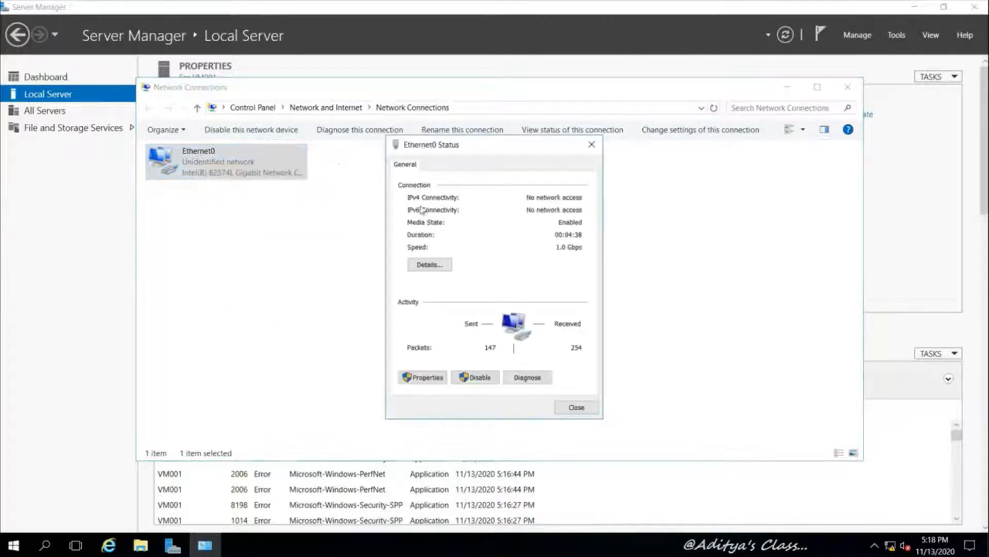
{"action": "left_click", "coordinate": [436, 264]}
{"action": "left_click", "coordinate": [598, 417]}
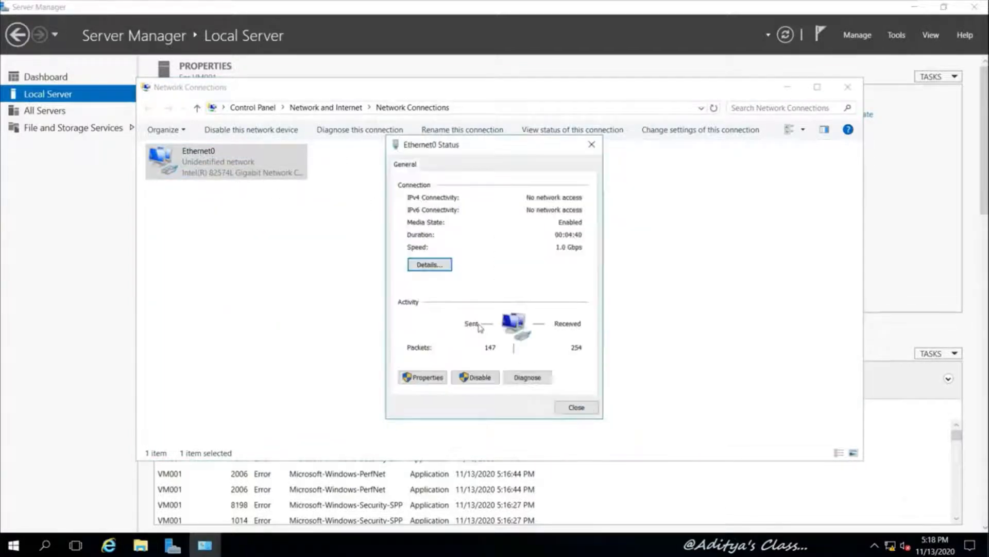
{"action": "left_click", "coordinate": [571, 406]}
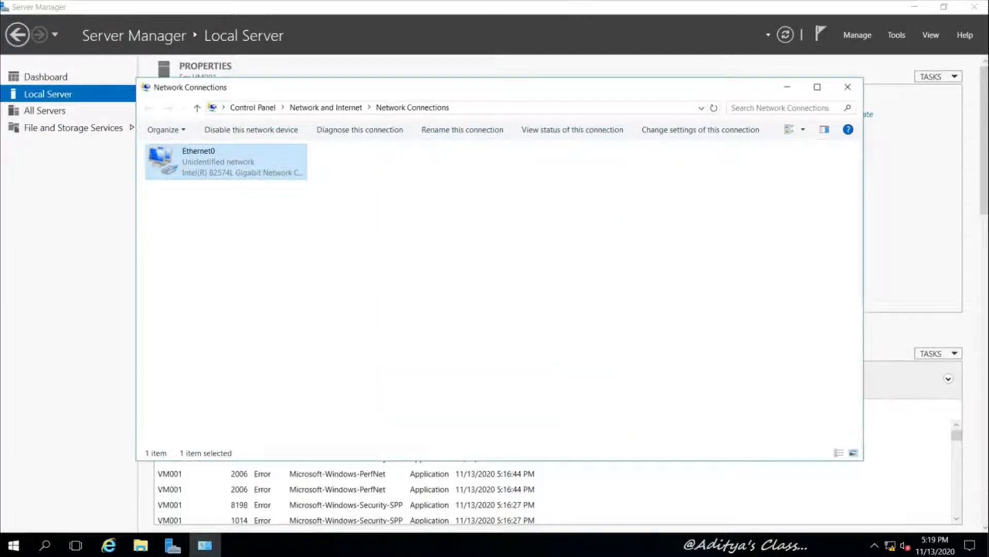
{"action": "left_click", "coordinate": [847, 88]}
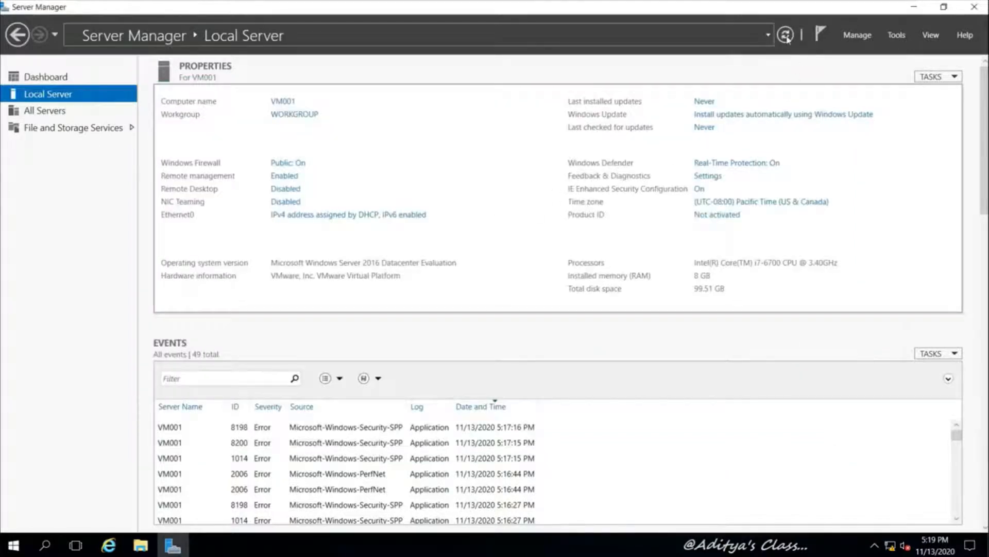
{"action": "left_click", "coordinate": [786, 36]}
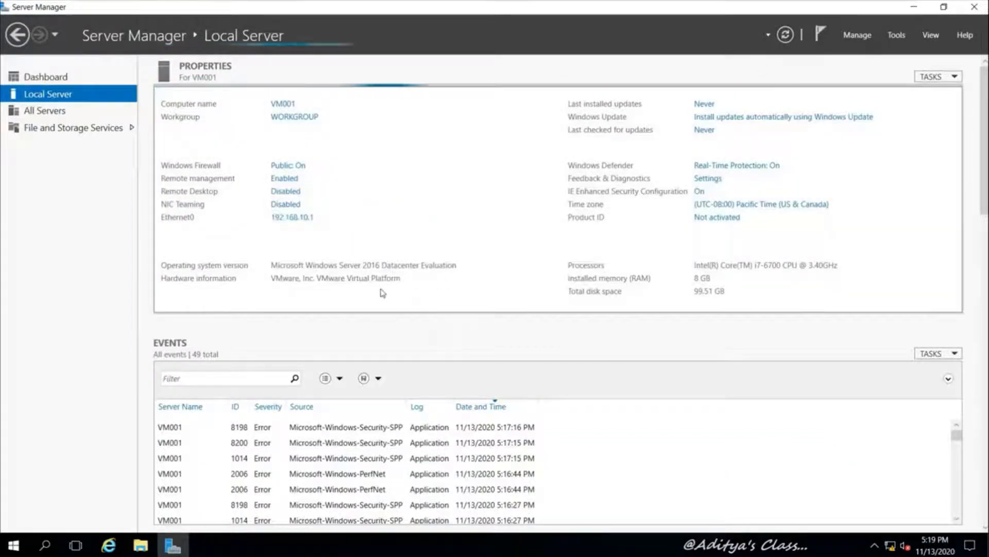
Change VM001's time zone to UTC+05:30 Chennai, Kolkata, Mumbai, New Delhi
{"action": "left_click", "coordinate": [783, 203]}
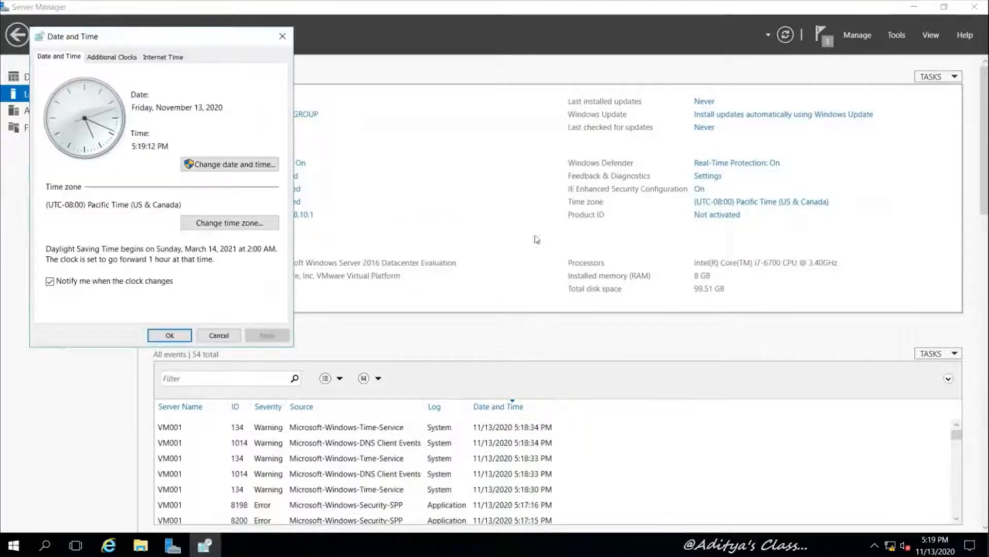
{"action": "left_click", "coordinate": [212, 222]}
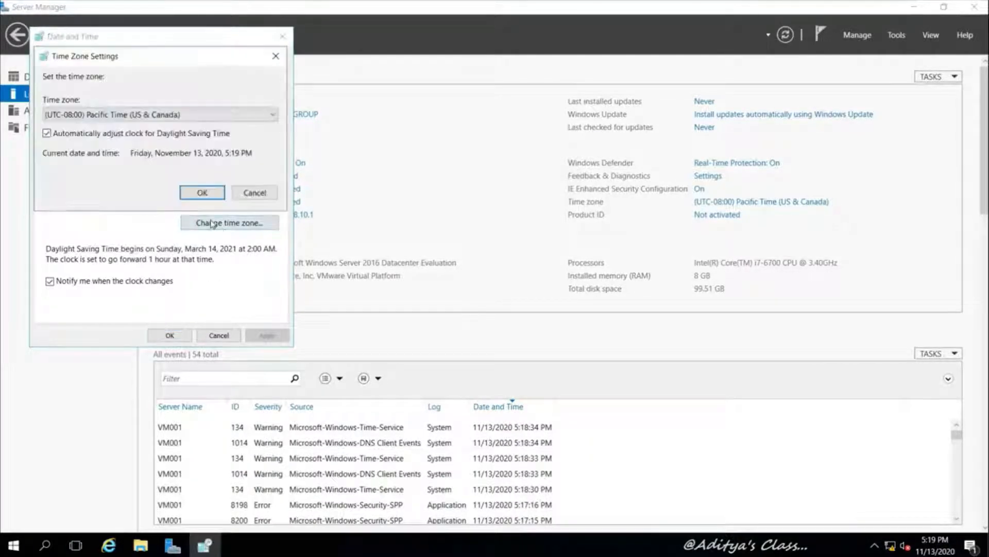
{"action": "left_click", "coordinate": [274, 115]}
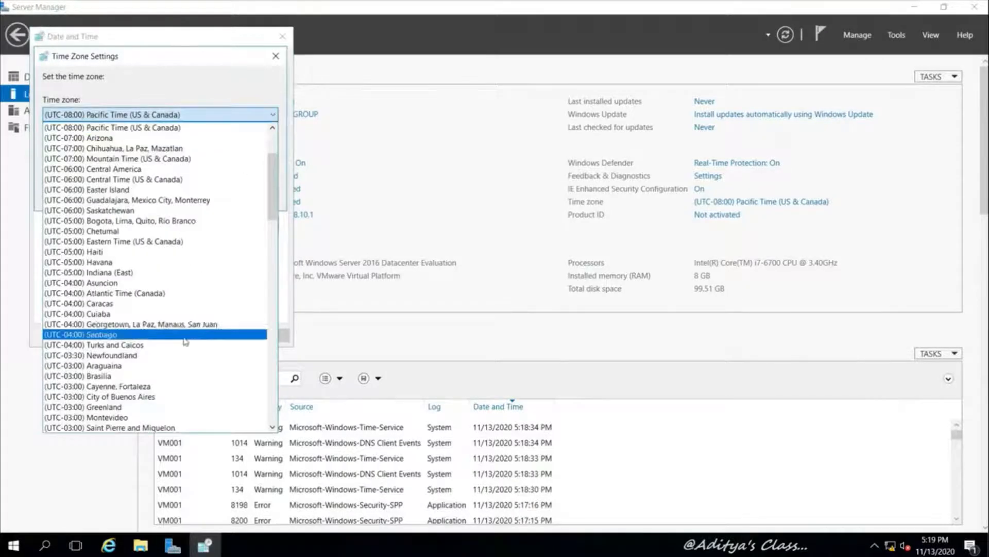
{"action": "scroll", "coordinate": [83, 340], "scroll_direction": "down", "scroll_amount": 18}
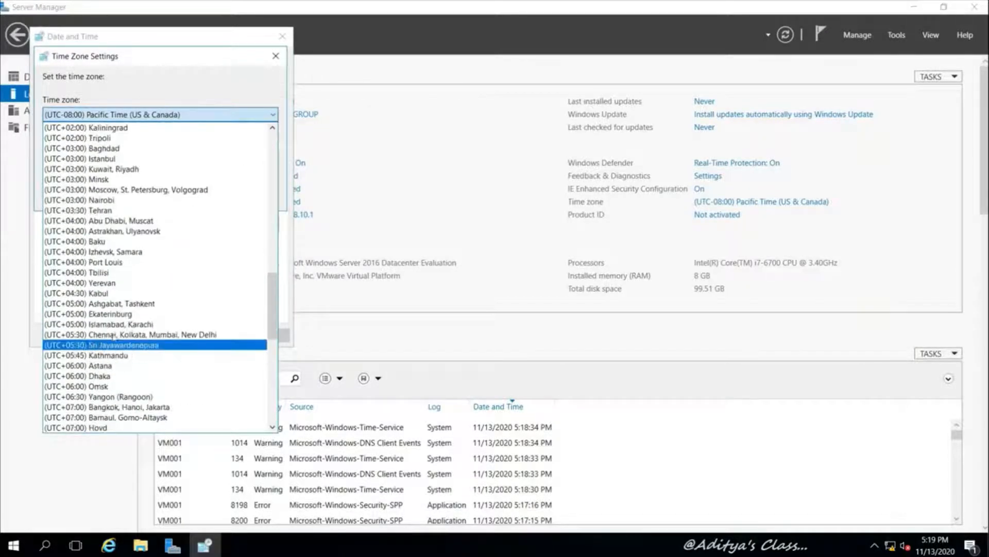
{"action": "left_click", "coordinate": [113, 334]}
{"action": "left_click", "coordinate": [209, 197]}
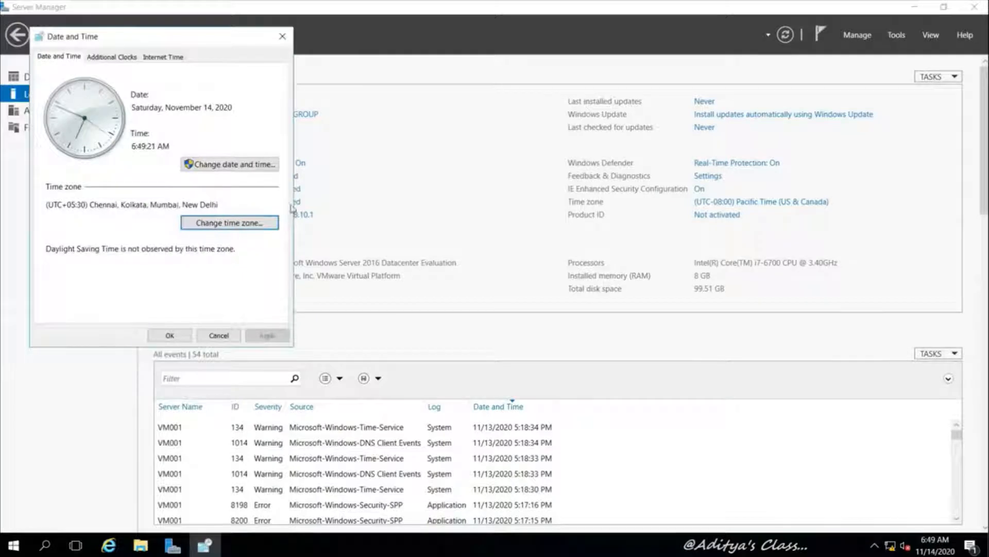
Set the date to November 13 and the time to 5:19 PM, then confirm
{"action": "left_click", "coordinate": [230, 165]}
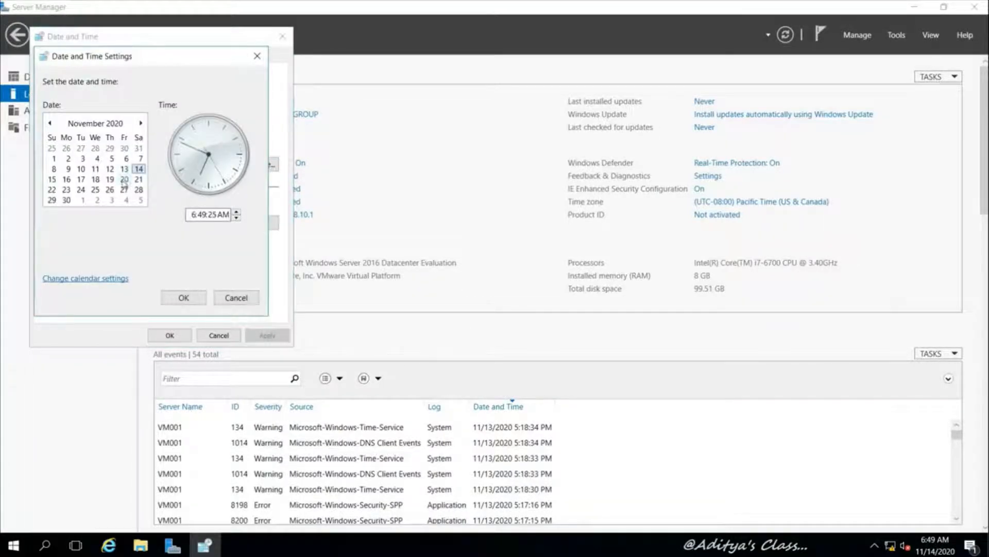
{"action": "left_click", "coordinate": [125, 169]}
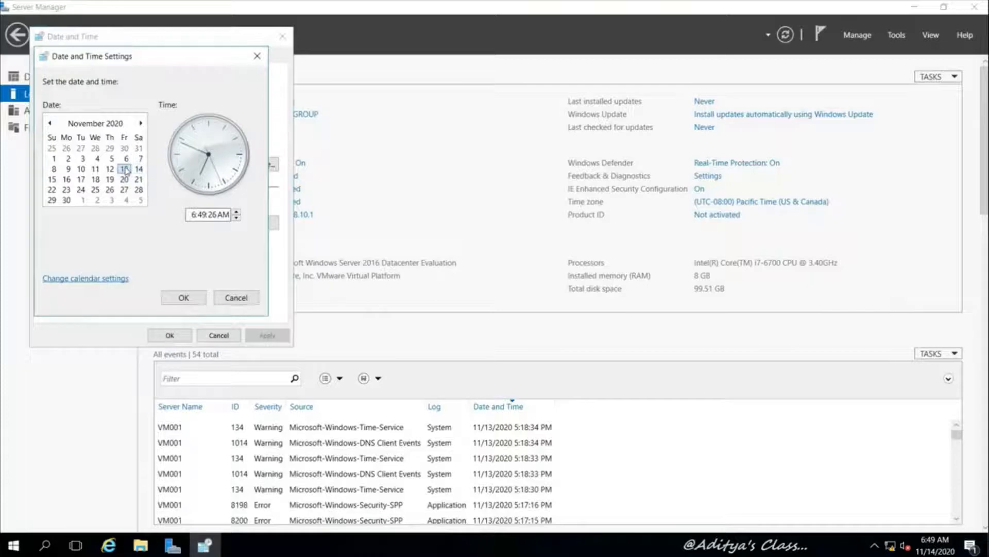
{"action": "left_click", "coordinate": [216, 218]}
{"action": "key", "text": "Up"}
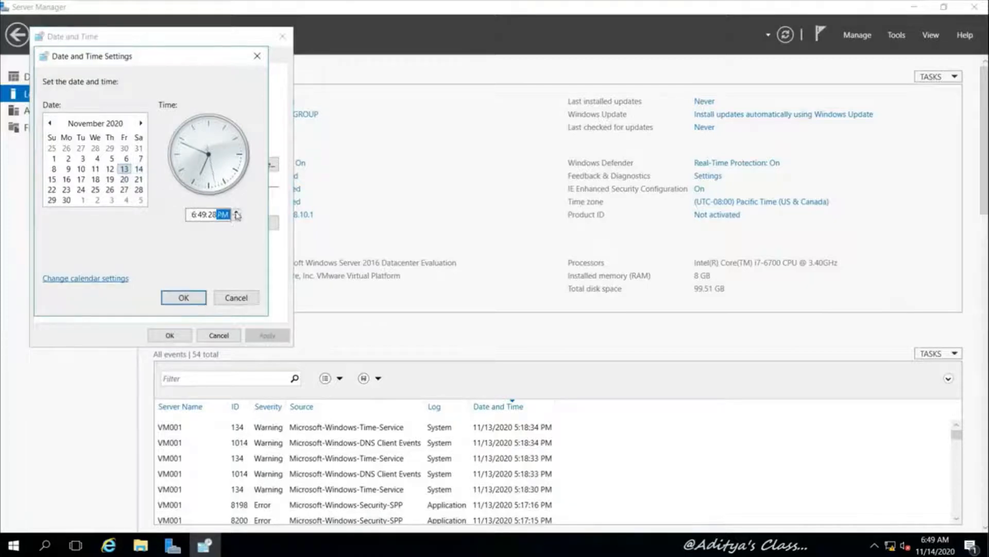
{"action": "left_click", "coordinate": [192, 212]}
{"action": "left_click", "coordinate": [237, 218]}
{"action": "left_click", "coordinate": [237, 218]}
{"action": "left_click", "coordinate": [237, 218]}
{"action": "left_click", "coordinate": [237, 218]}
{"action": "left_click", "coordinate": [237, 218]}
{"action": "left_click", "coordinate": [237, 218]}
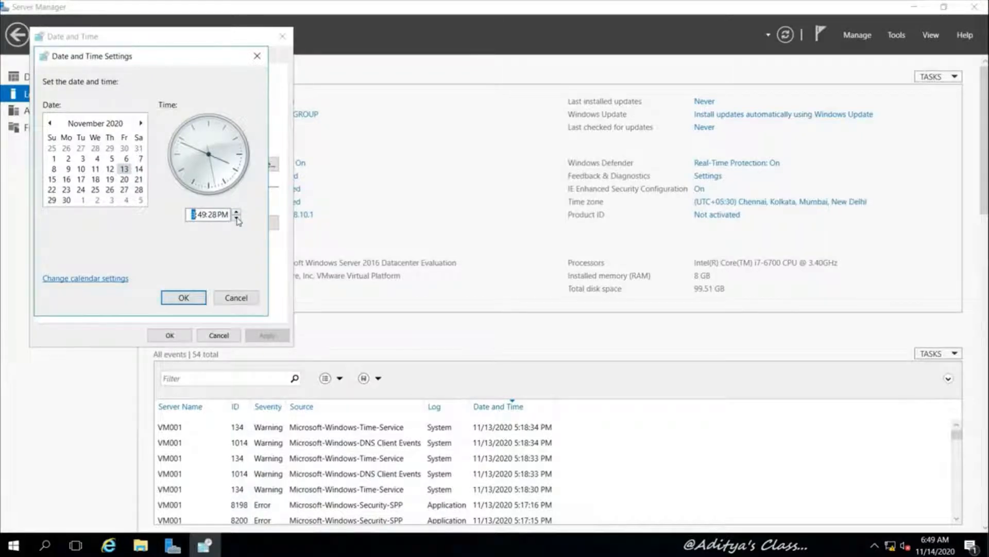
{"action": "left_click", "coordinate": [237, 218]}
{"action": "left_click", "coordinate": [236, 219]}
{"action": "left_click", "coordinate": [237, 218]}
{"action": "left_click", "coordinate": [237, 218]}
{"action": "left_click", "coordinate": [236, 219]}
{"action": "left_click", "coordinate": [236, 218]}
{"action": "left_click", "coordinate": [202, 215]}
{"action": "left_click", "coordinate": [237, 218]}
{"action": "left_click", "coordinate": [237, 218]}
{"action": "left_click", "coordinate": [237, 218]}
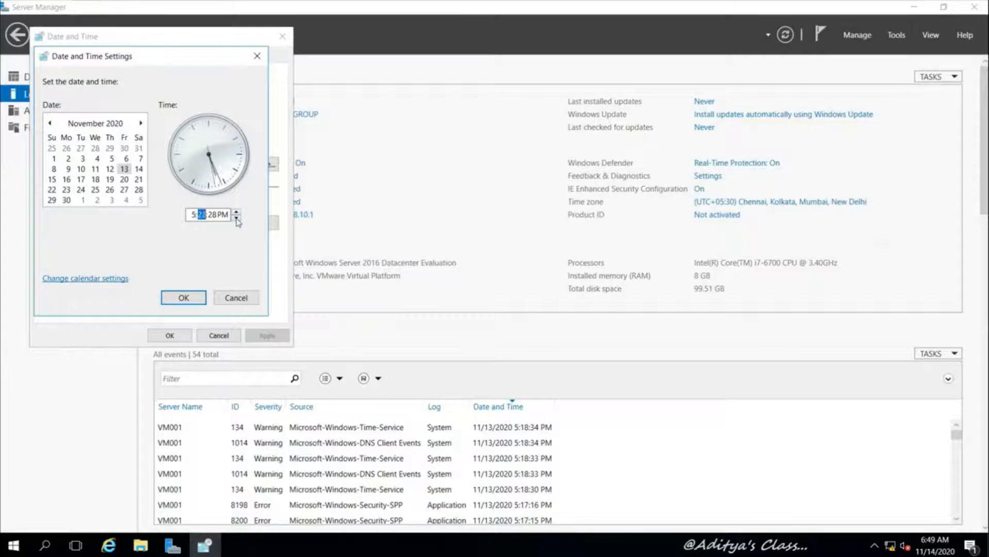
{"action": "left_click", "coordinate": [177, 298]}
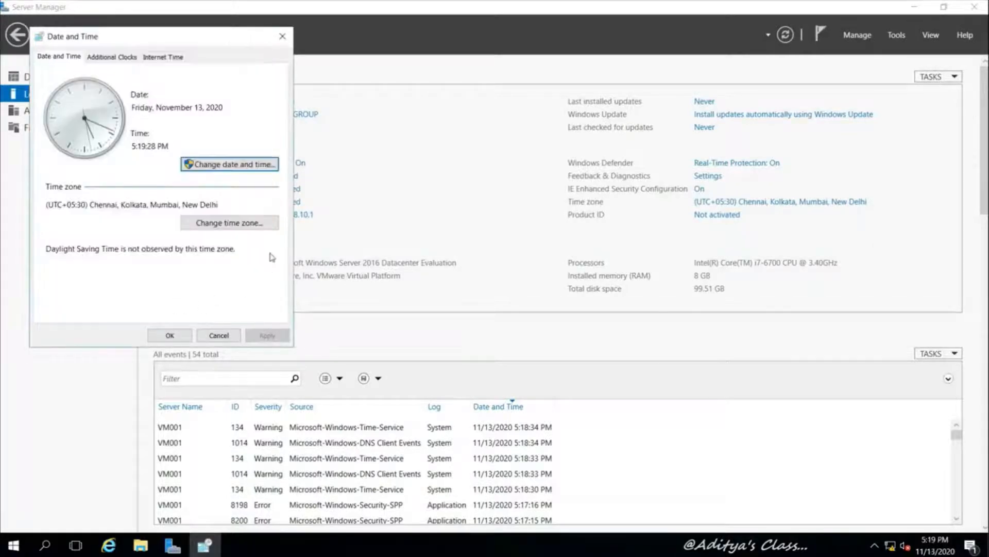
{"action": "left_click", "coordinate": [172, 335]}
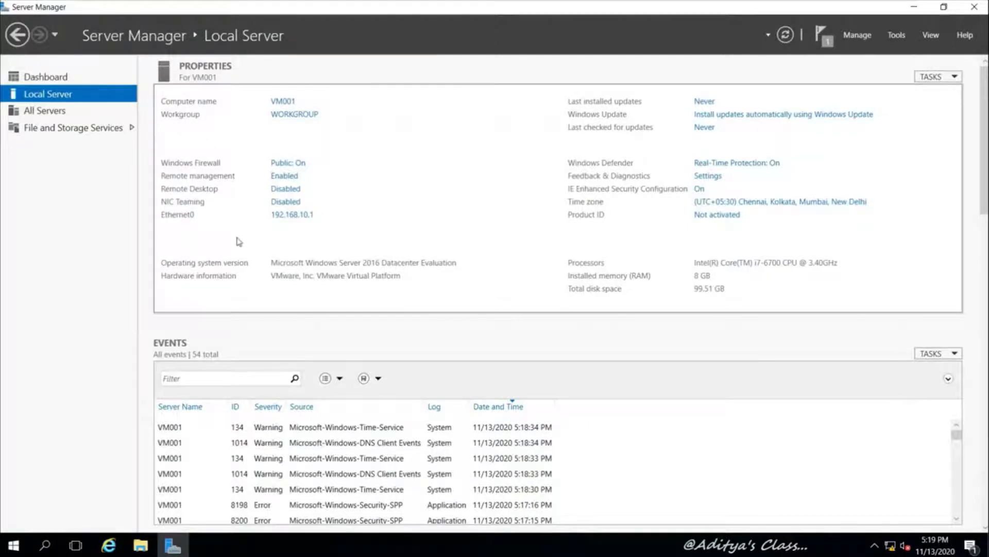
Close Server Manager and shut down VM001 from the Start menu's power options
{"action": "left_click", "coordinate": [974, 8]}
{"action": "right_click", "coordinate": [359, 193]}
{"action": "left_click", "coordinate": [392, 230]}
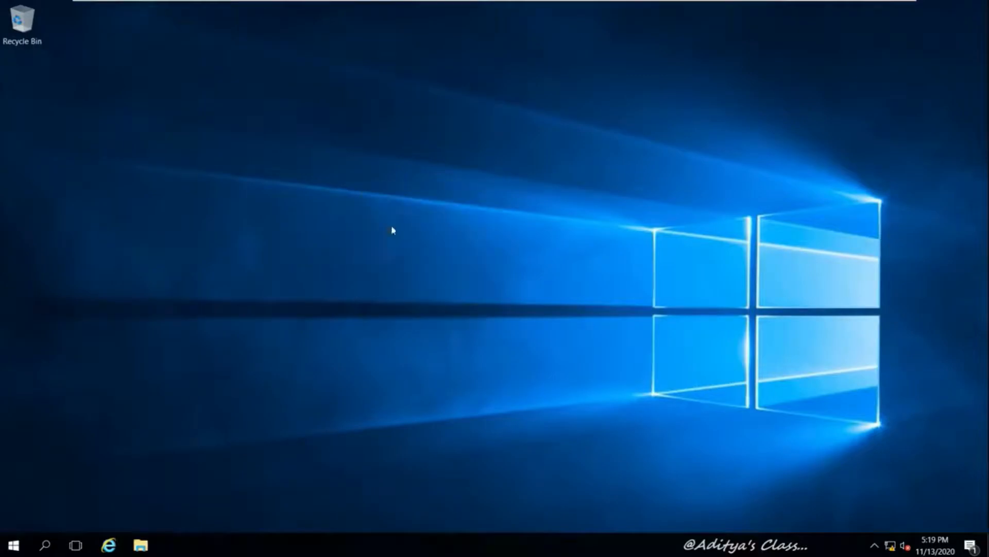
{"action": "mouse_move", "coordinate": [411, 4]}
{"action": "left_click", "coordinate": [655, 8]}
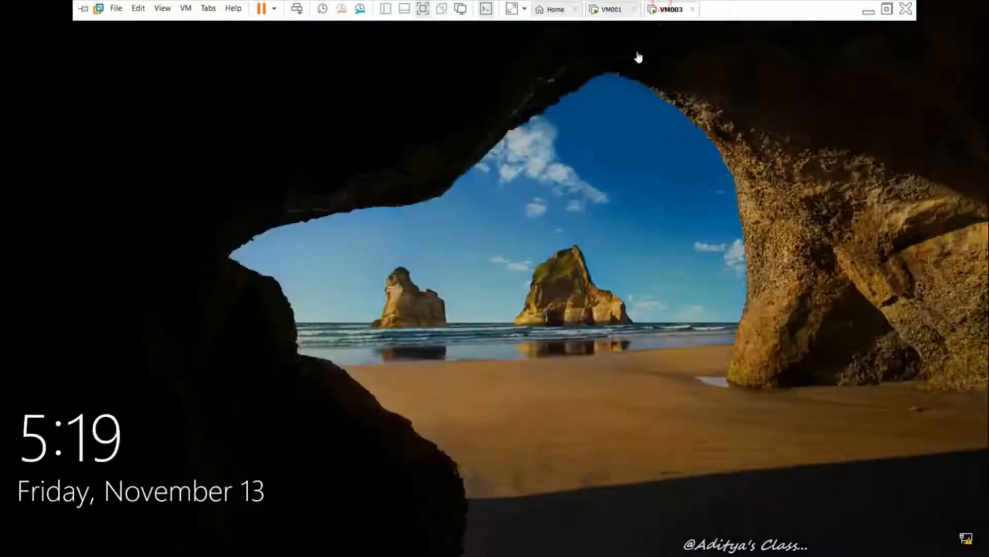
{"action": "left_click", "coordinate": [541, 7]}
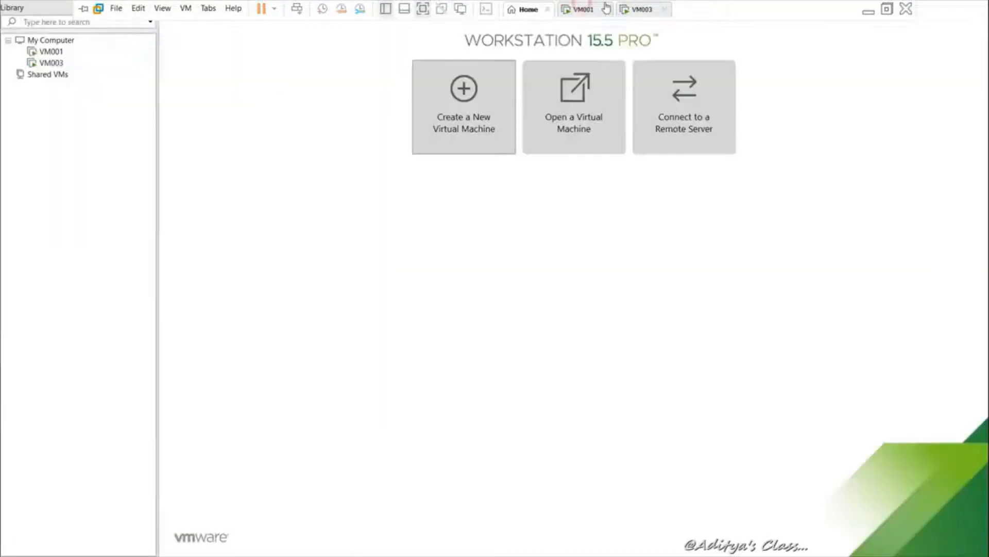
{"action": "left_click", "coordinate": [594, 8]}
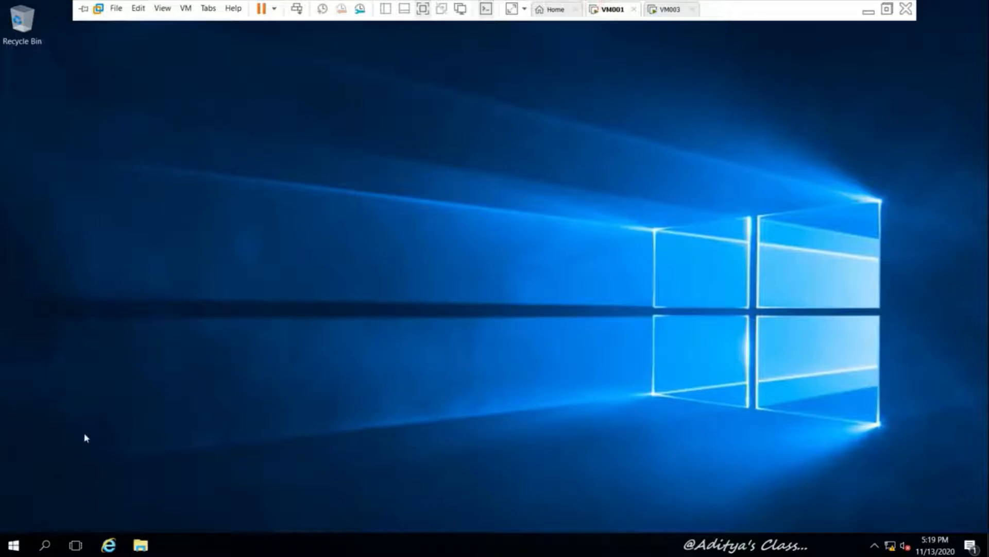
{"action": "left_click", "coordinate": [11, 551]}
{"action": "left_click", "coordinate": [13, 516]}
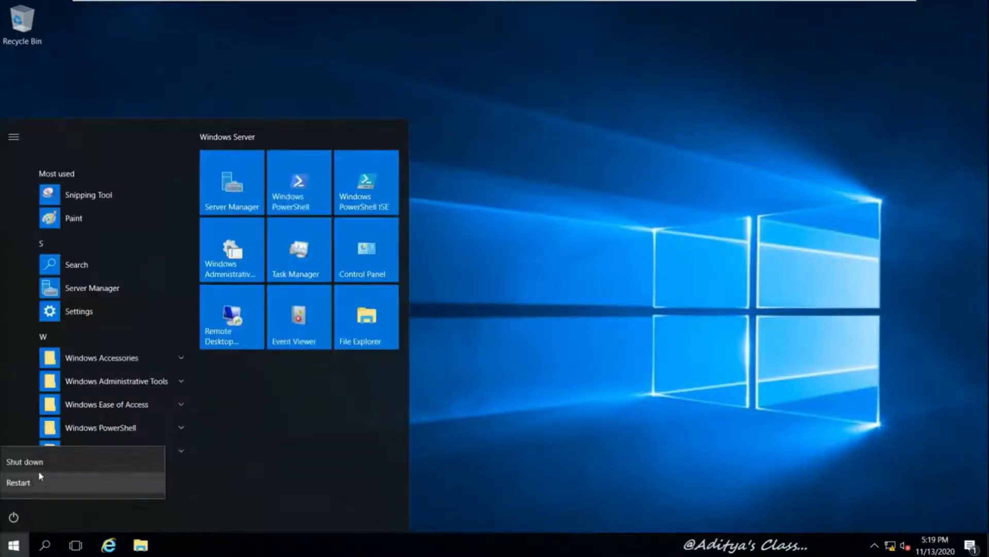
{"action": "left_click", "coordinate": [45, 463]}
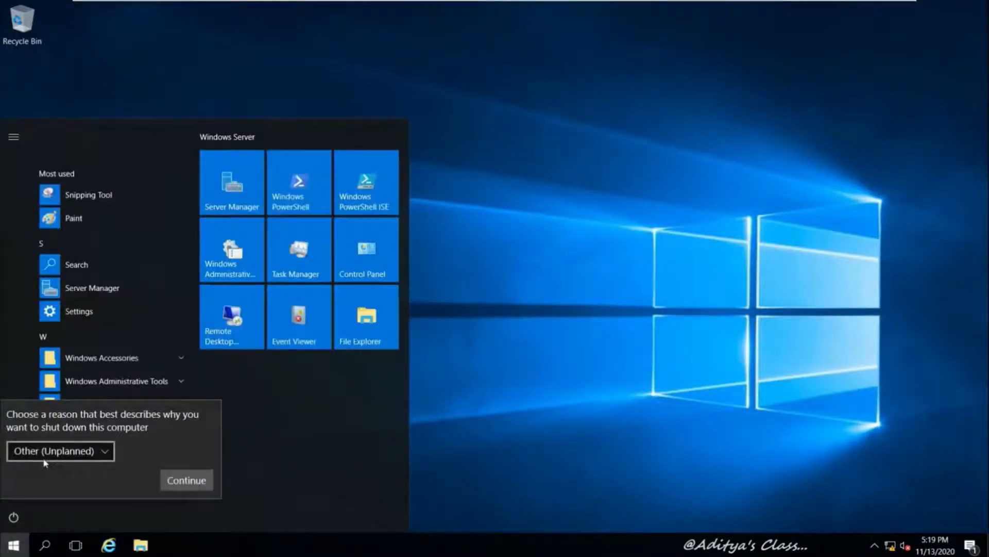
{"action": "left_click", "coordinate": [196, 485]}
Sign in to VM003 with its password, then leave full screen on the VM001 tab
{"action": "mouse_move", "coordinate": [436, 4]}
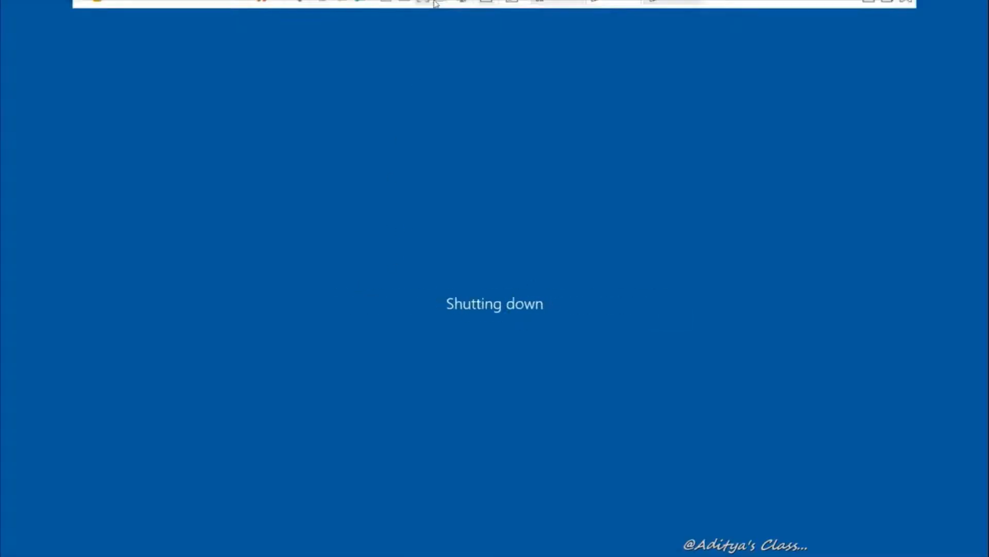
{"action": "left_click", "coordinate": [665, 9]}
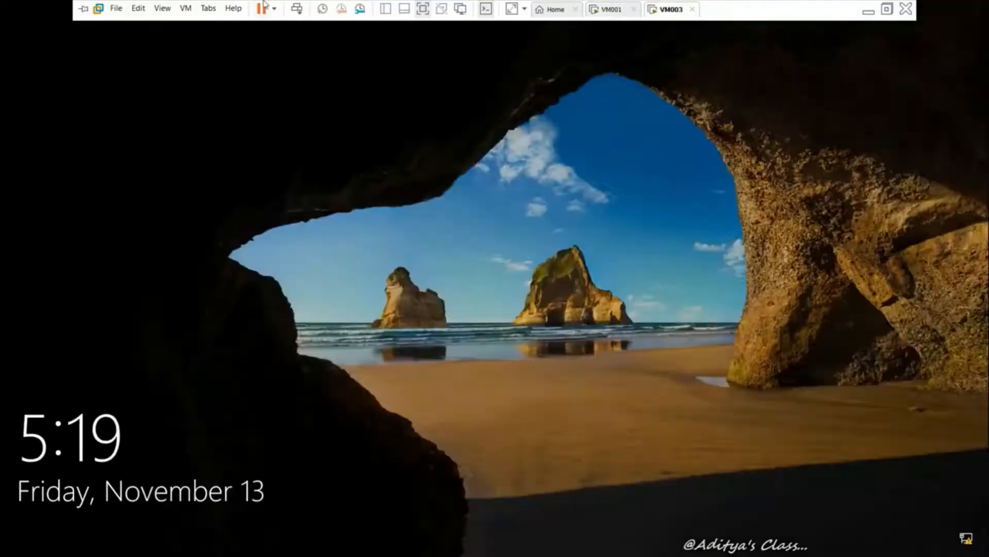
{"action": "left_click", "coordinate": [298, 10]}
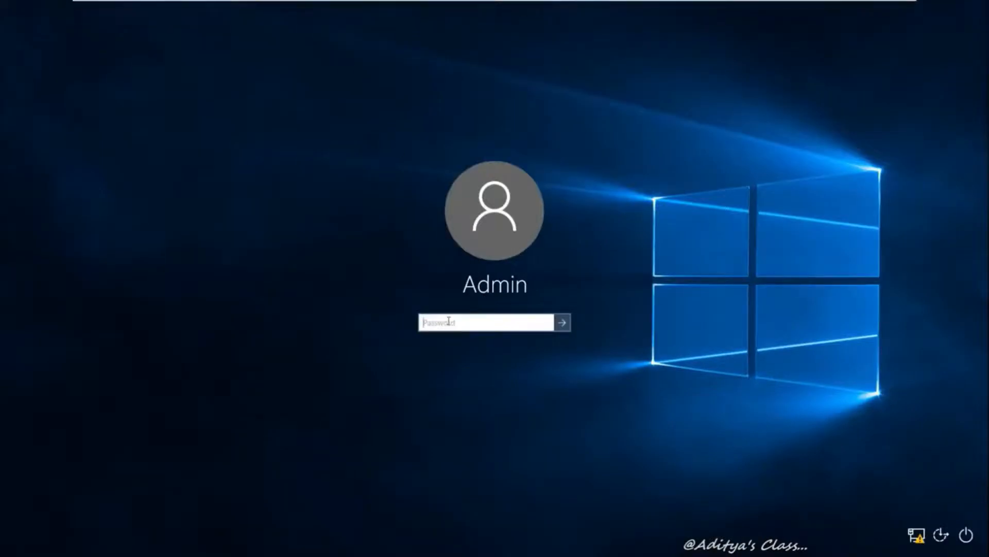
{"action": "type", "text": "•"}
{"action": "key", "text": "Return"}
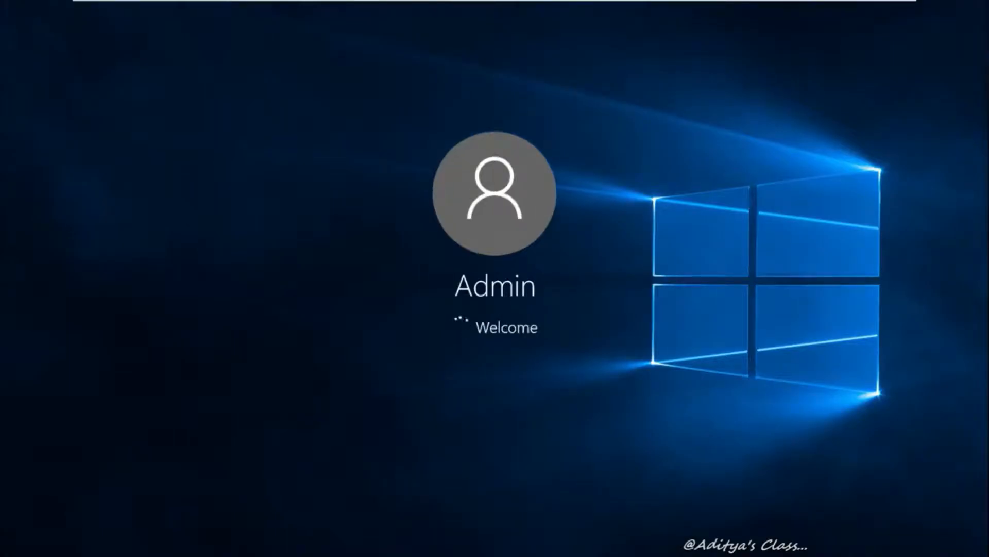
{"action": "mouse_move", "coordinate": [405, 3]}
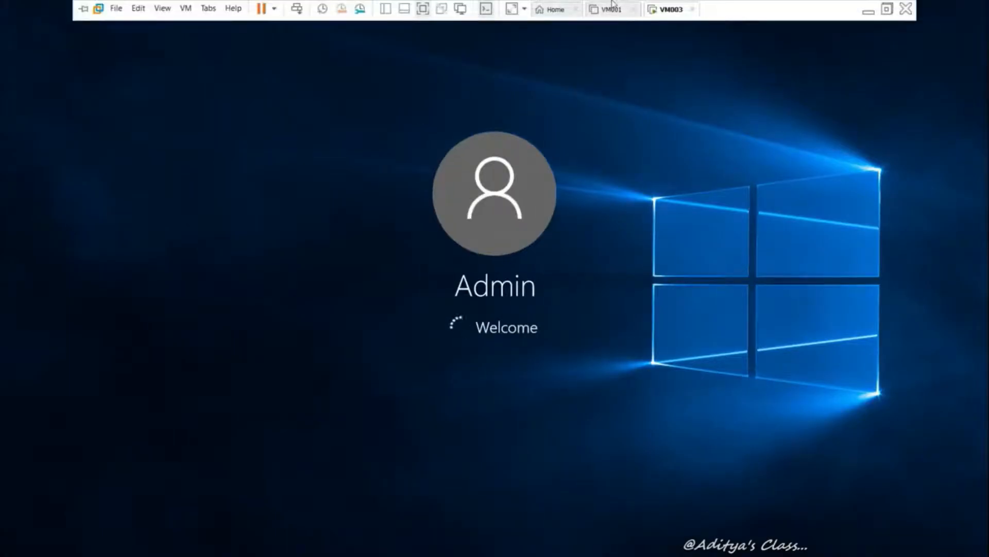
{"action": "left_click", "coordinate": [611, 9]}
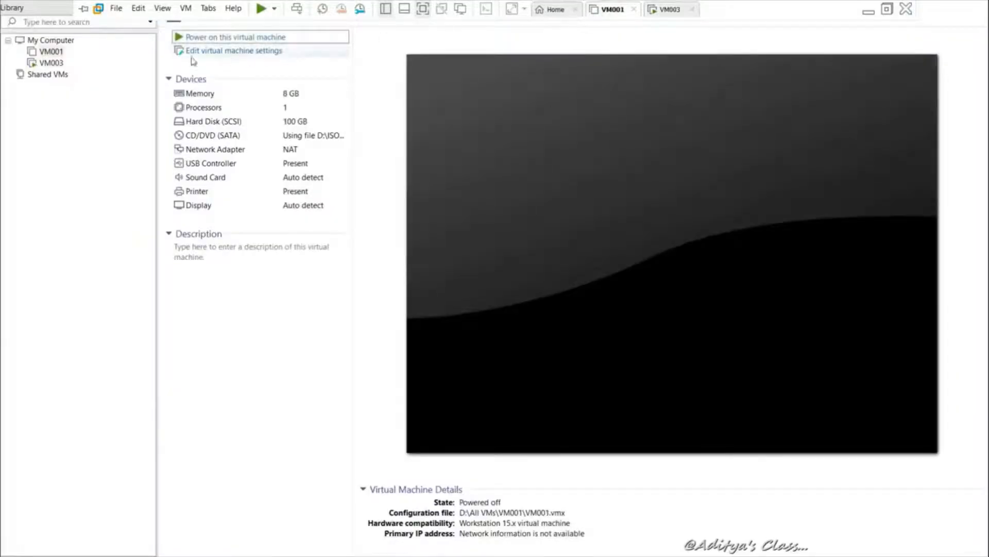
Take a snapshot of VM001 named 'Snapshot 1', then switch to the running VM003
{"action": "right_click", "coordinate": [51, 51]}
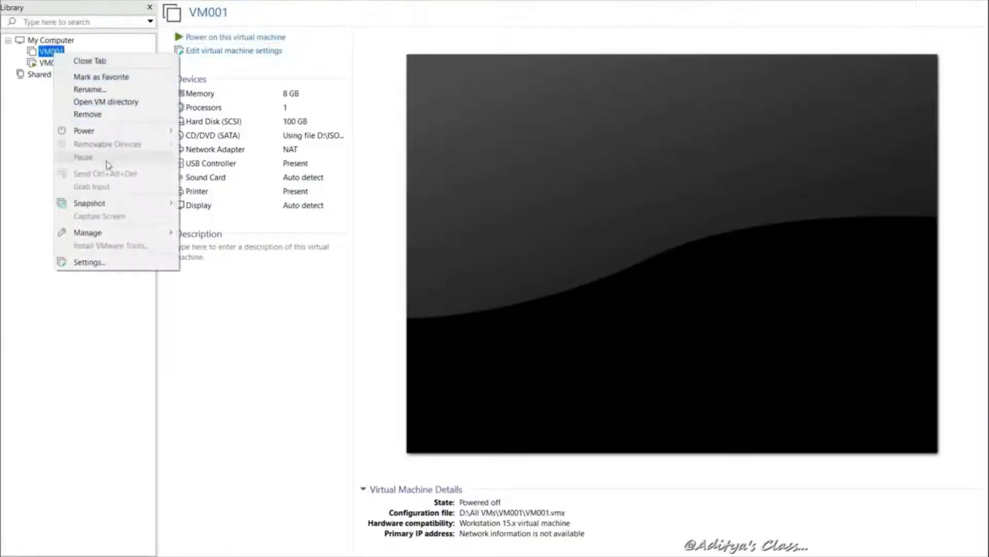
{"action": "mouse_move", "coordinate": [147, 202]}
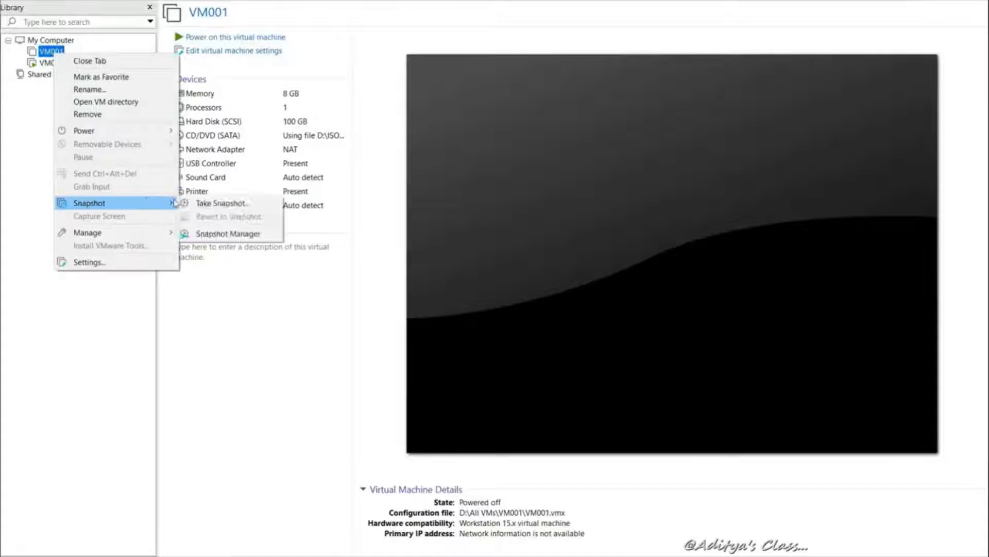
{"action": "left_click", "coordinate": [219, 202]}
{"action": "left_click", "coordinate": [522, 337]}
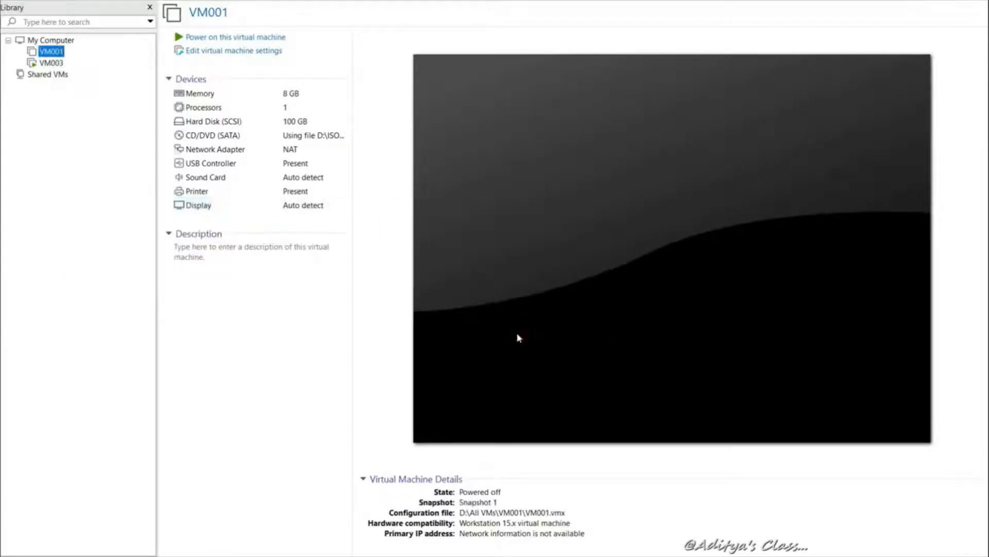
{"action": "mouse_move", "coordinate": [473, 4]}
{"action": "left_click", "coordinate": [671, 9]}
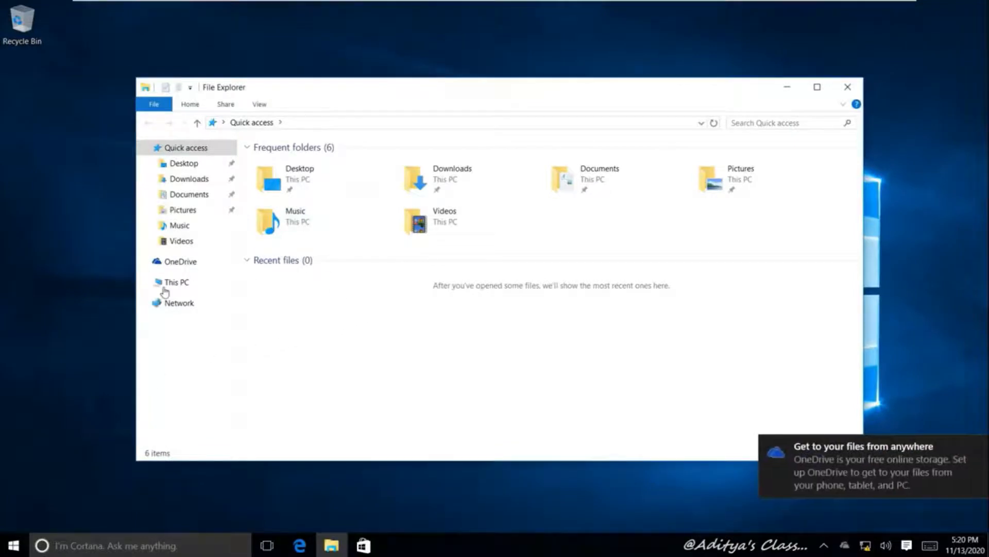
Change the computer name to VM003 from This PC's system properties
{"action": "left_click", "coordinate": [144, 282]}
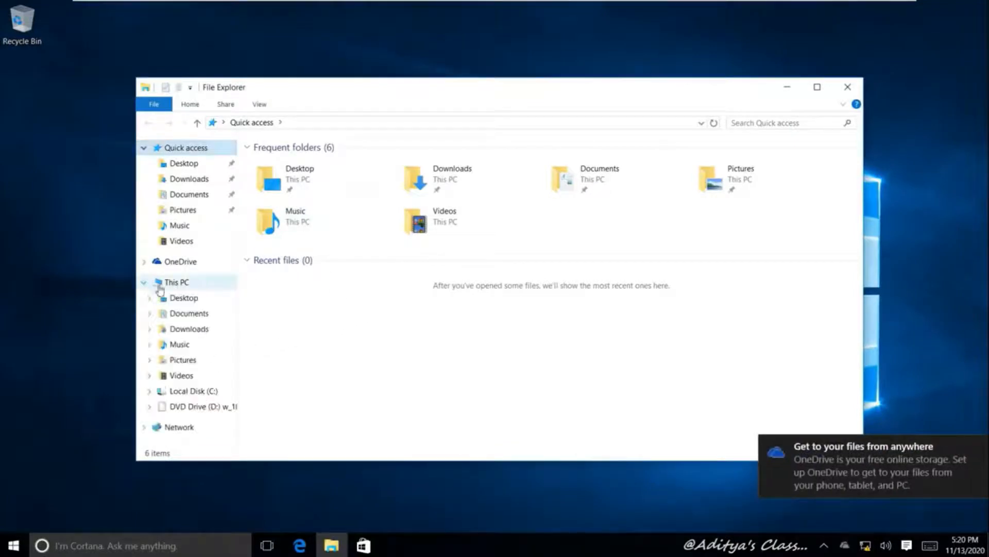
{"action": "right_click", "coordinate": [187, 289]}
{"action": "left_click", "coordinate": [116, 452]}
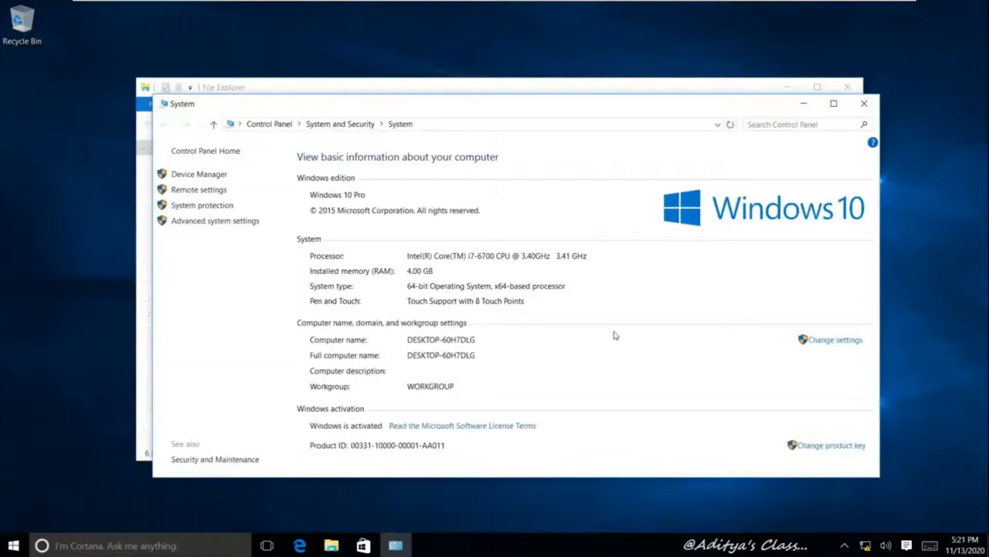
{"action": "left_click", "coordinate": [826, 341]}
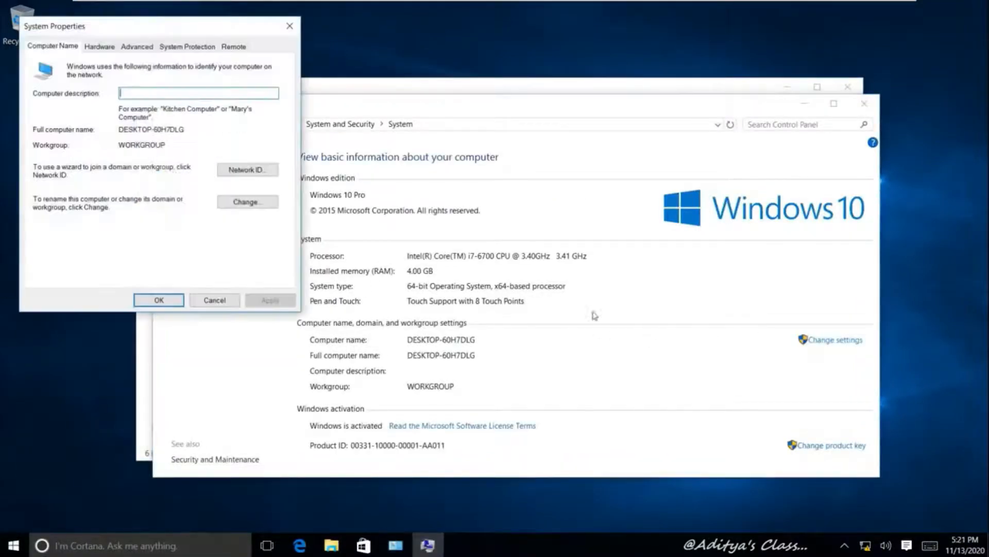
{"action": "left_click", "coordinate": [273, 205]}
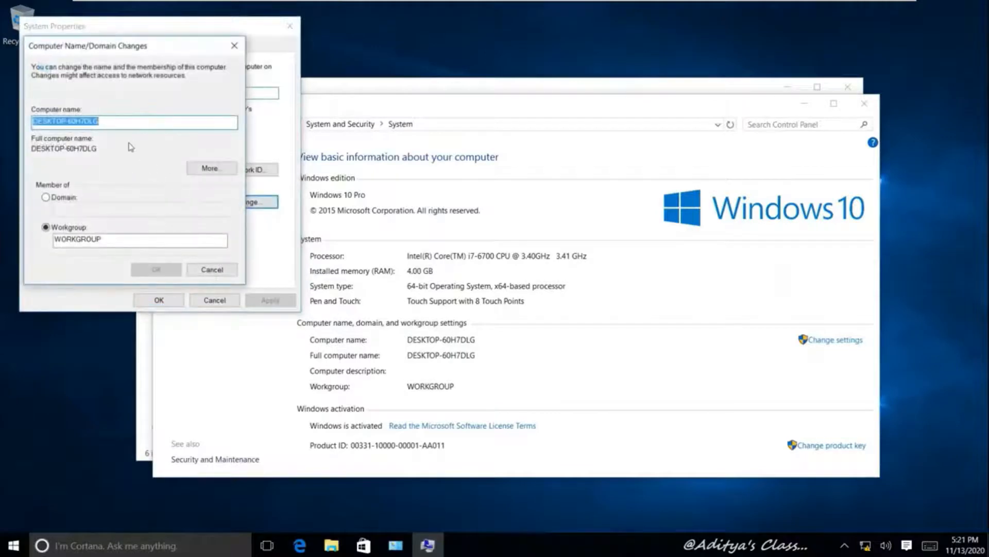
{"action": "type", "text": "V"}
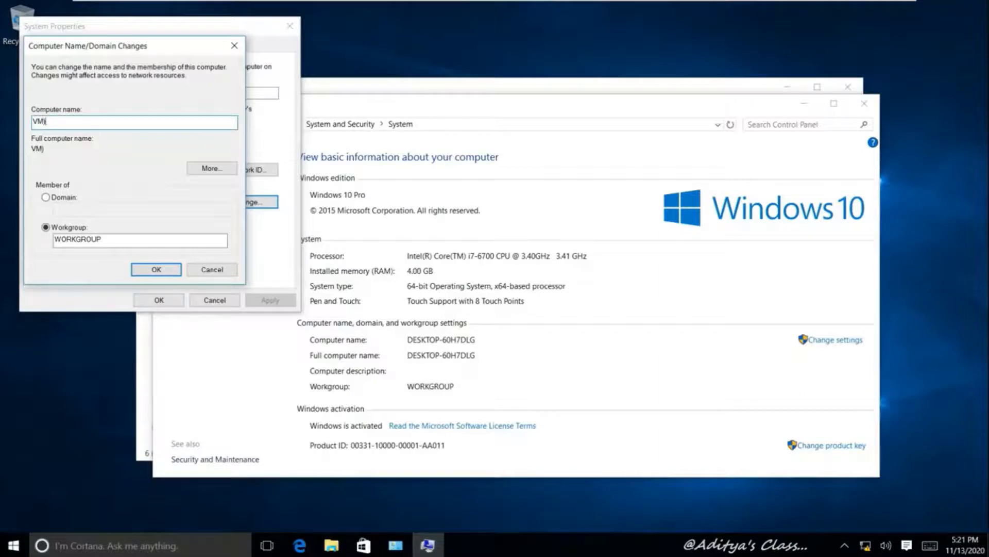
{"action": "type", "text": "M003"}
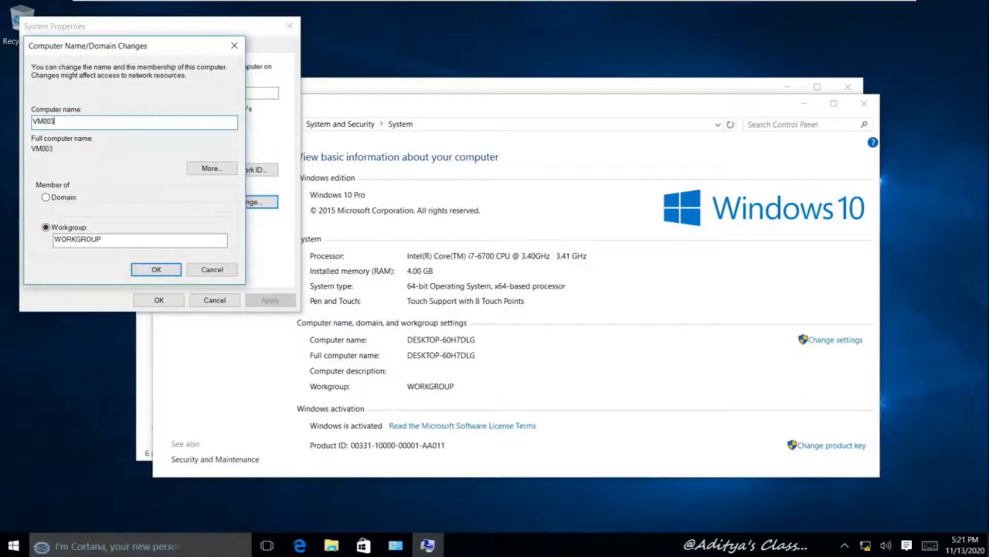
{"action": "left_click", "coordinate": [150, 270]}
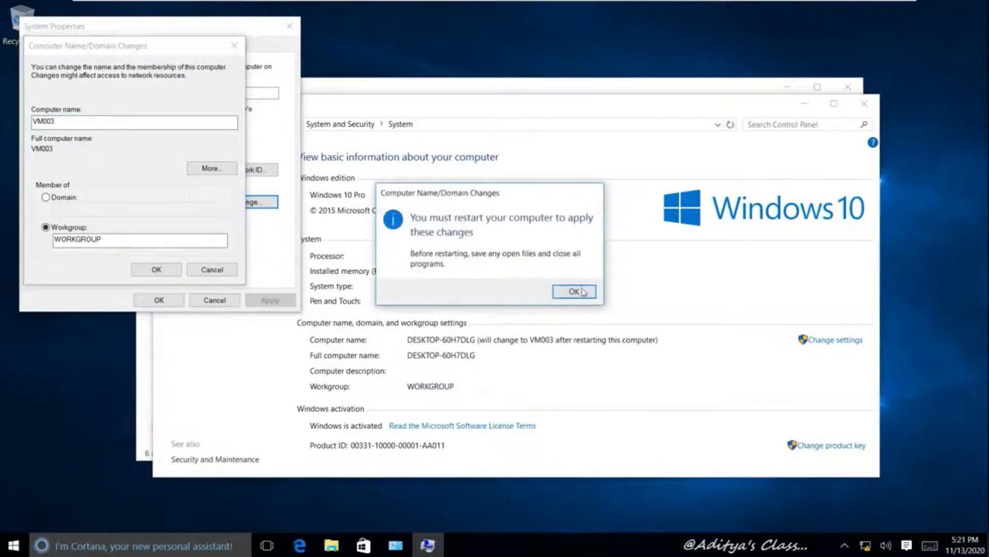
Defer the restart and close the System and File Explorer windows
{"action": "left_click", "coordinate": [572, 290]}
{"action": "left_click", "coordinate": [158, 301]}
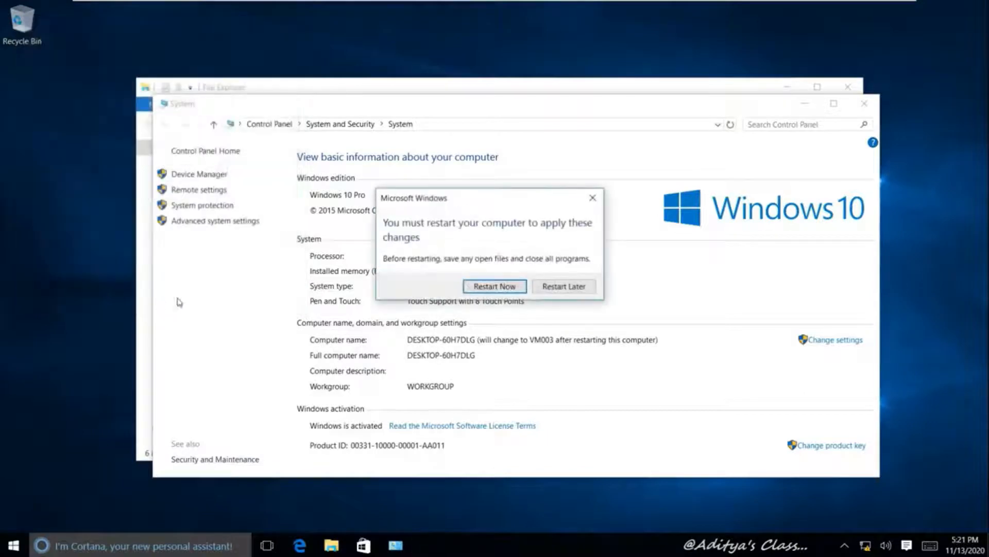
{"action": "left_click", "coordinate": [573, 290]}
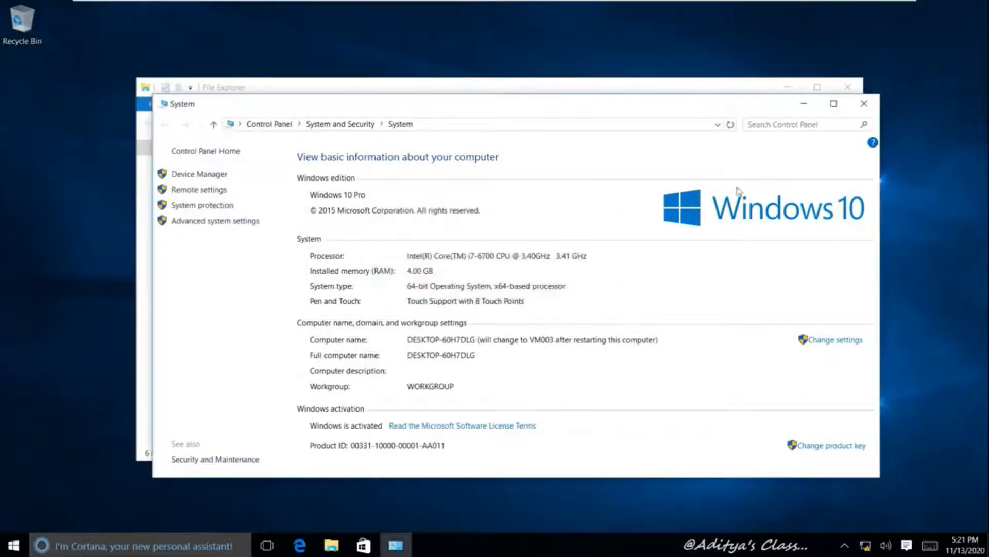
{"action": "left_click", "coordinate": [864, 103]}
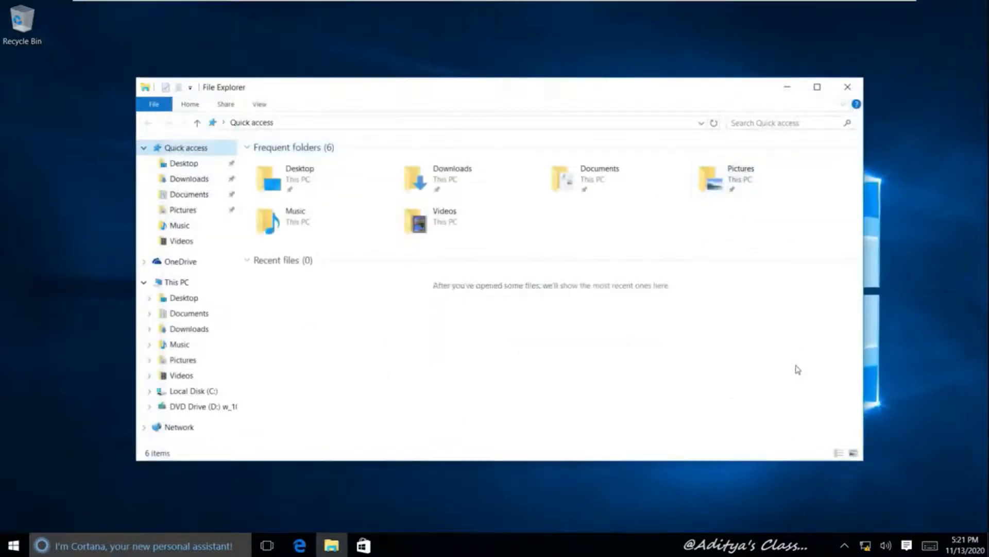
{"action": "left_click", "coordinate": [847, 87]}
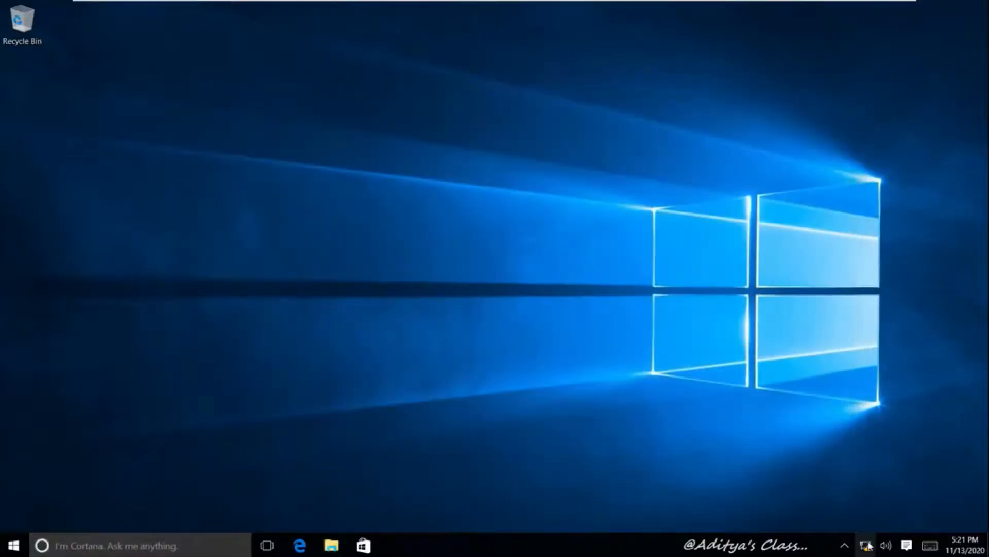
Give Ethernet0 static IPv4 192.168.10.3, mask 255.255.255.0, DNS 192.168.10.1, then close the network windows
{"action": "right_click", "coordinate": [868, 545]}
{"action": "left_click", "coordinate": [869, 531]}
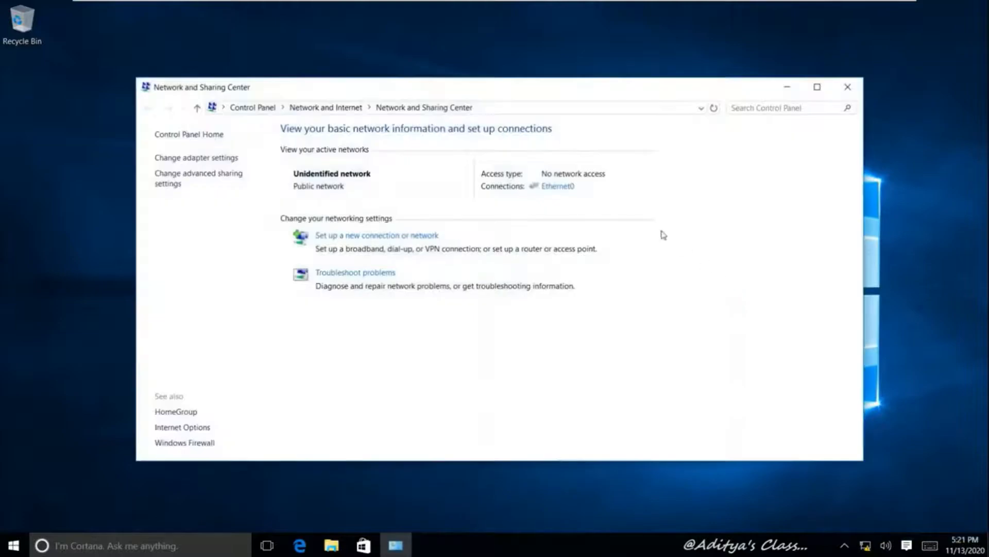
{"action": "left_click", "coordinate": [562, 187]}
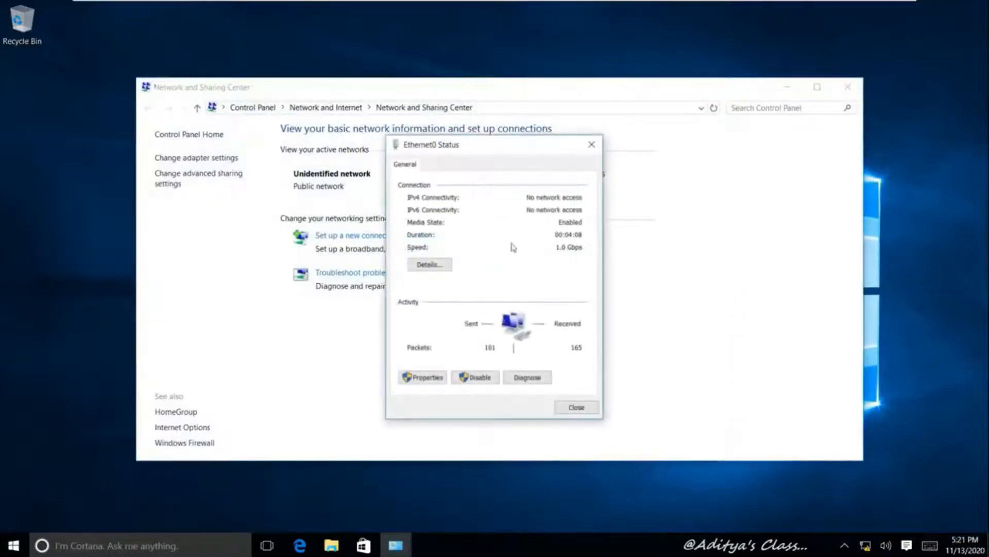
{"action": "left_click", "coordinate": [429, 377]}
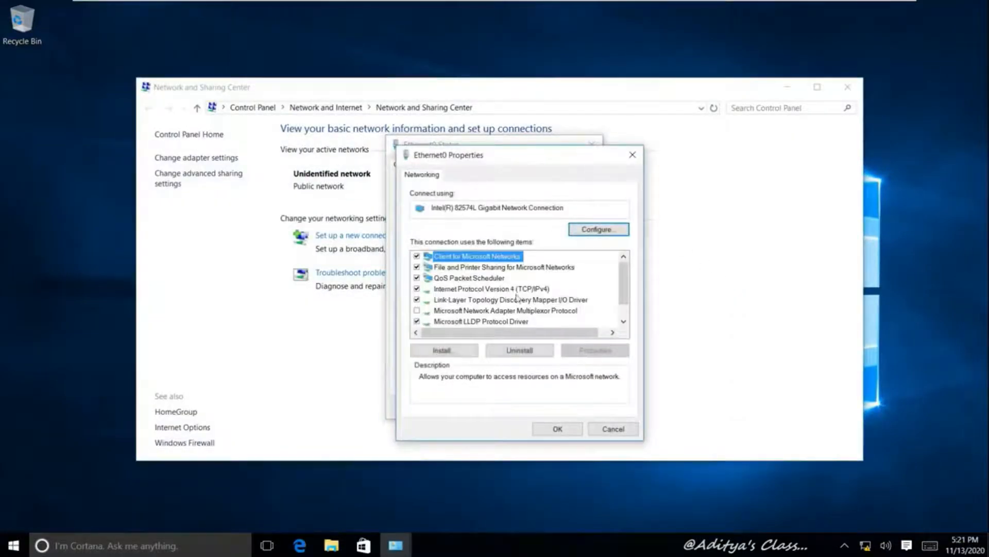
{"action": "double_click", "coordinate": [493, 290]}
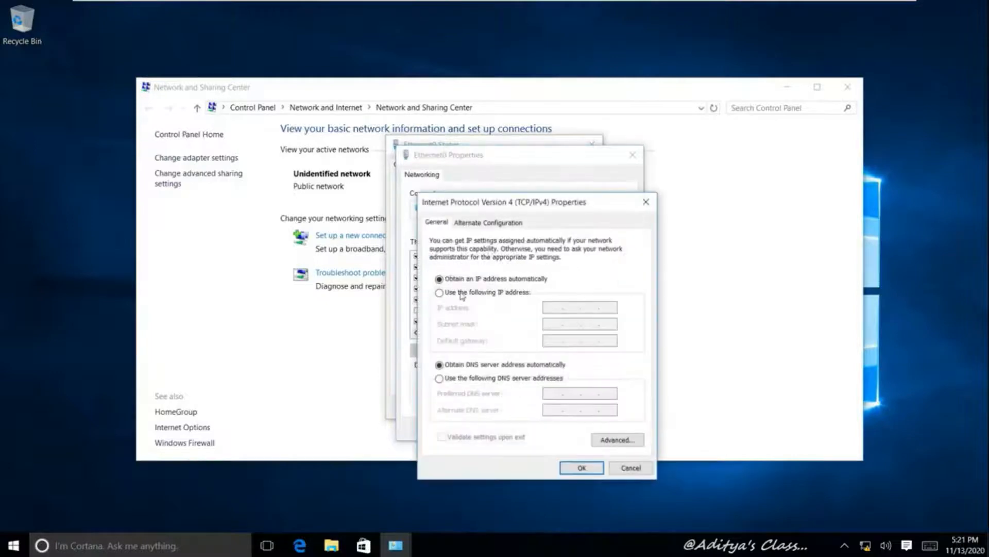
{"action": "left_click", "coordinate": [462, 295]}
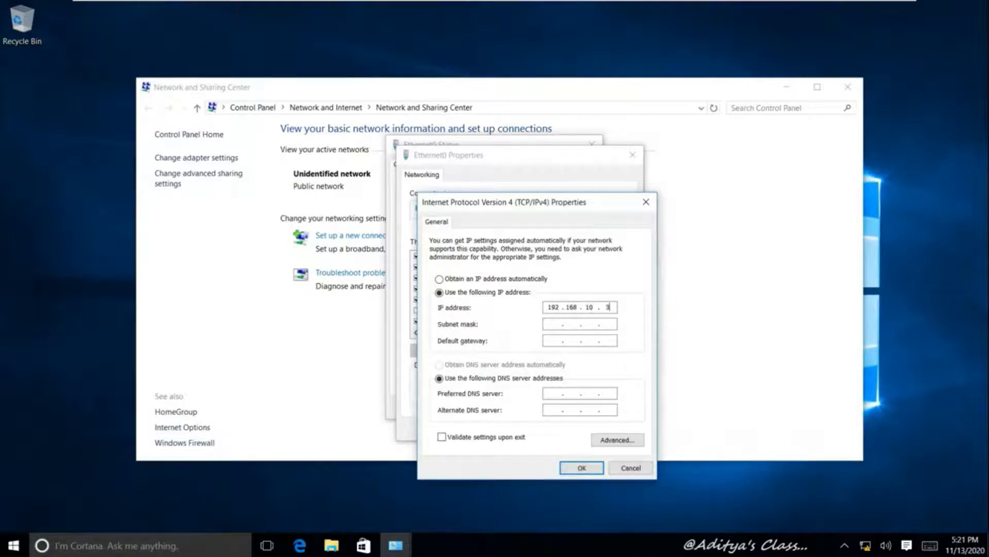
{"action": "left_click", "coordinate": [551, 320]}
{"action": "left_click", "coordinate": [575, 467]}
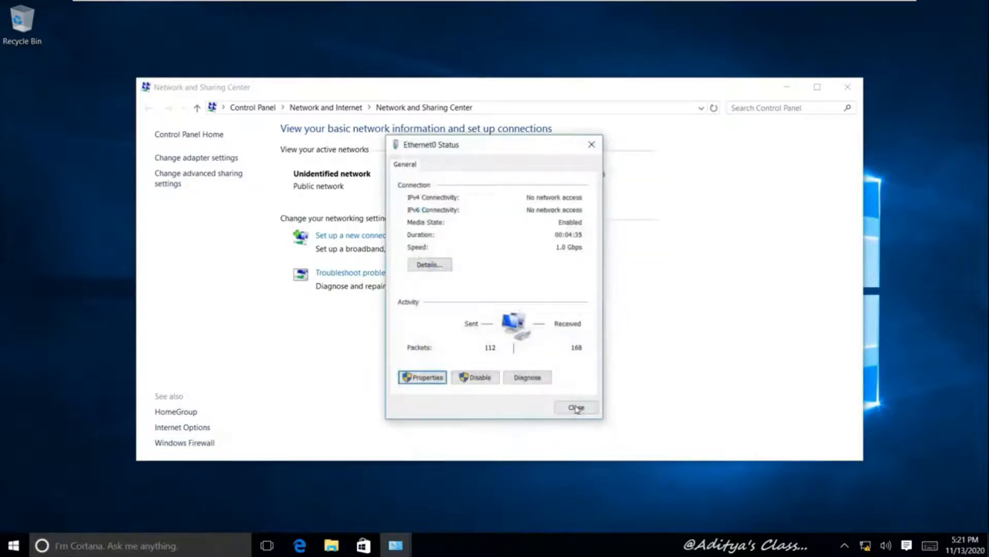
{"action": "left_click", "coordinate": [576, 408]}
{"action": "left_click", "coordinate": [847, 87]}
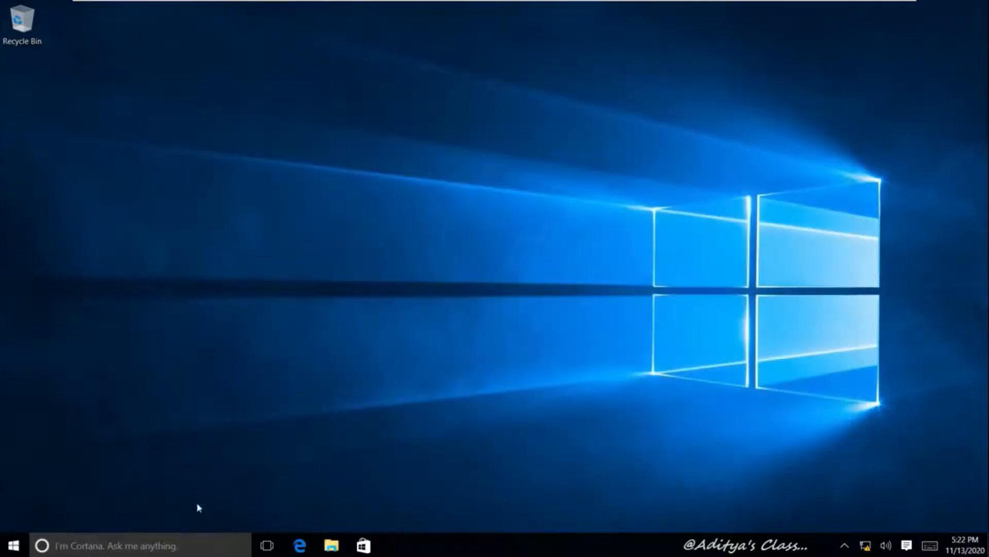
Shut down the Windows 10 guest from the Start menu and switch to VM001
{"action": "left_click", "coordinate": [4, 552]}
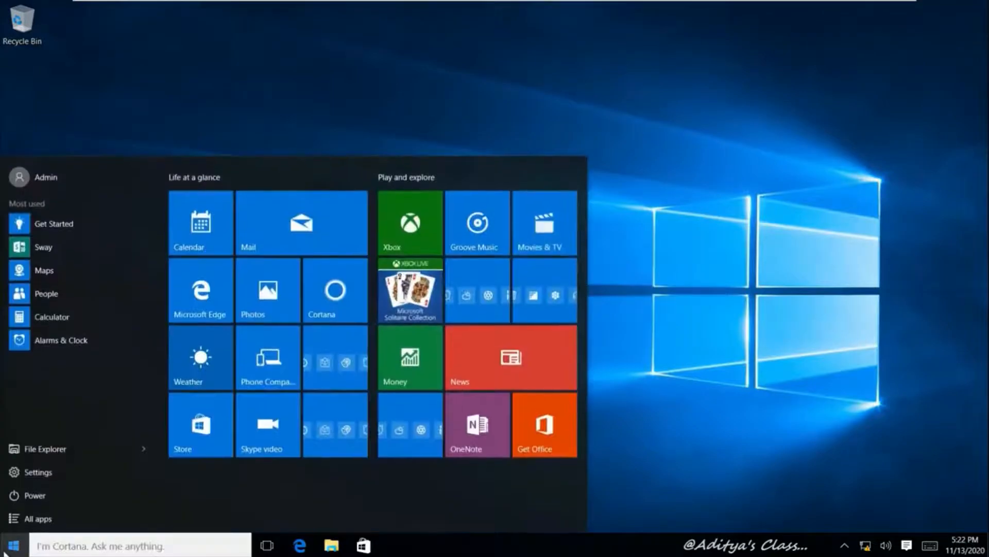
{"action": "left_click", "coordinate": [32, 495]}
{"action": "left_click", "coordinate": [44, 443]}
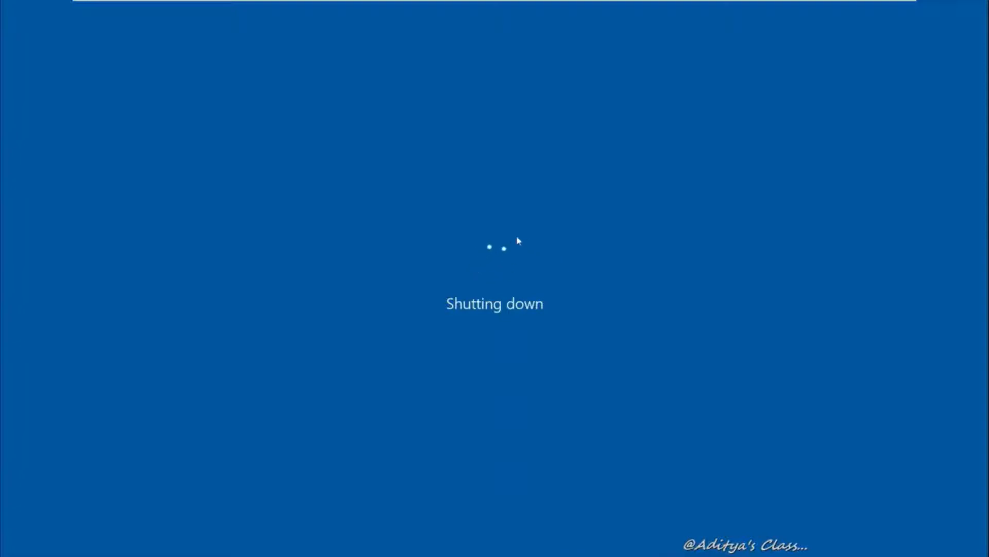
{"action": "mouse_move", "coordinate": [608, 3]}
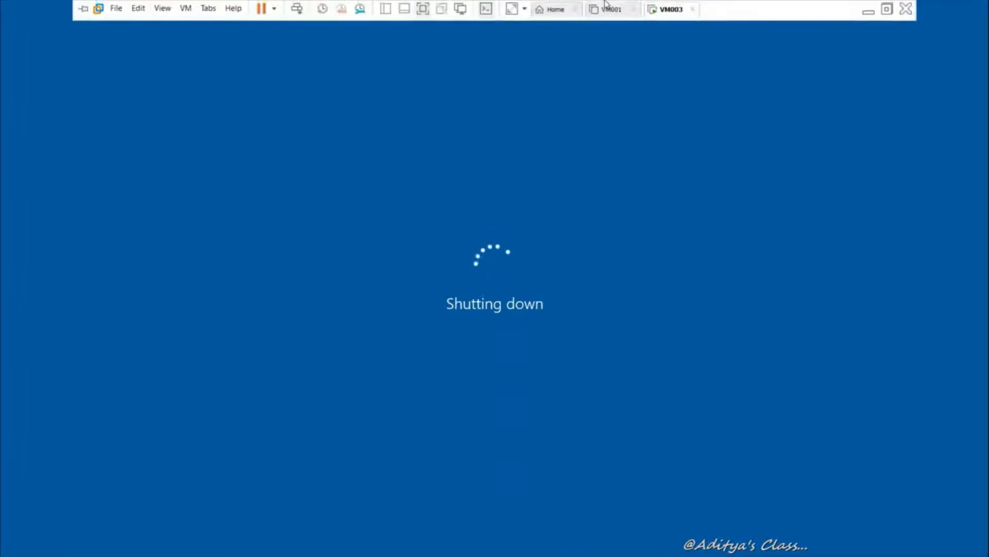
{"action": "left_click", "coordinate": [608, 8]}
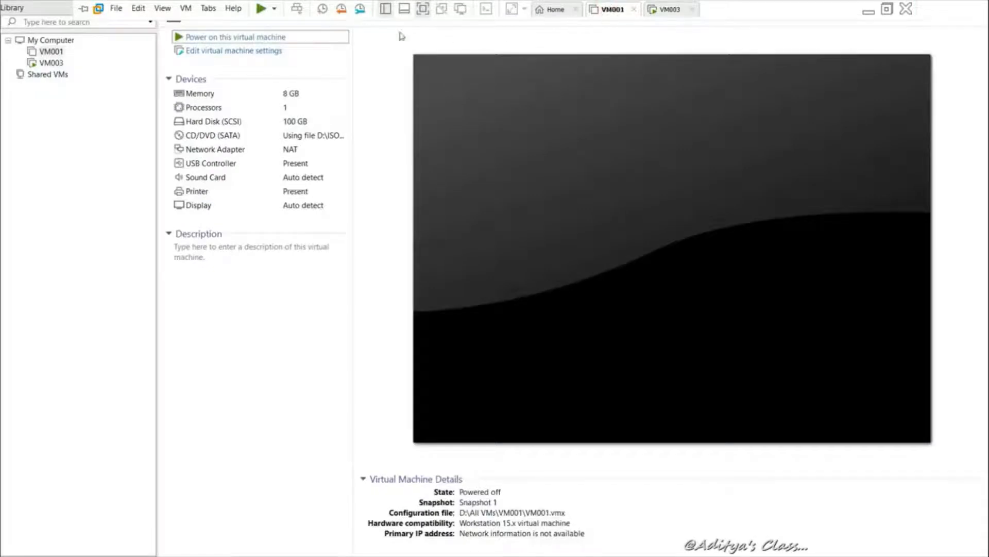
Power on VM001 and switch to the VM003 machine
{"action": "left_click", "coordinate": [222, 37]}
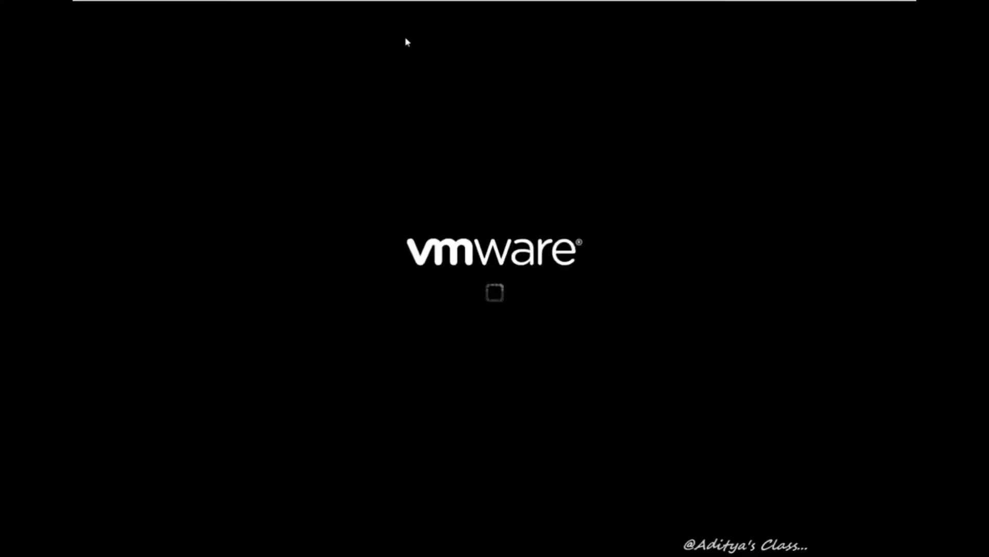
{"action": "mouse_move", "coordinate": [546, 4]}
{"action": "left_click", "coordinate": [663, 8]}
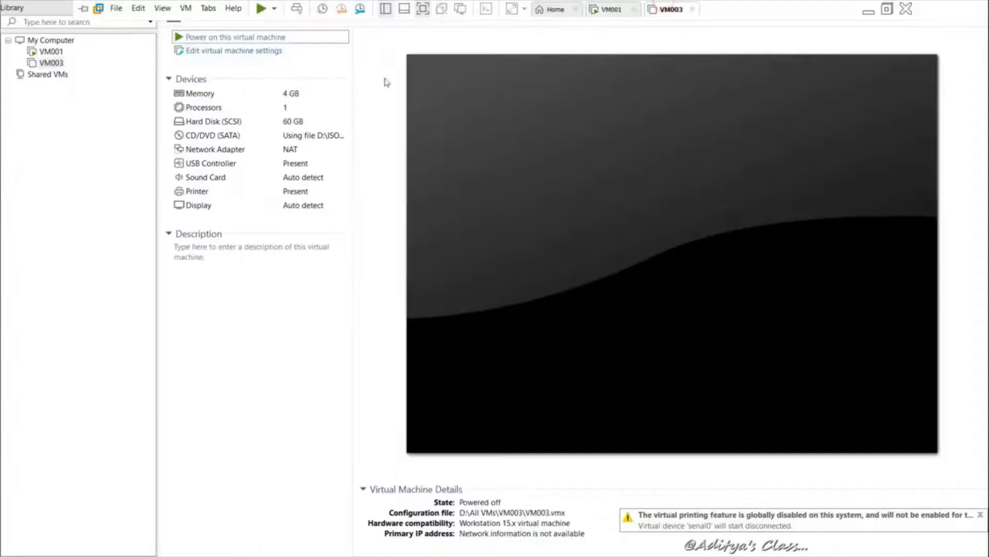
Take a snapshot of VM003 named 'Snapshot 1'
{"action": "right_click", "coordinate": [51, 62]}
{"action": "mouse_move", "coordinate": [167, 148]}
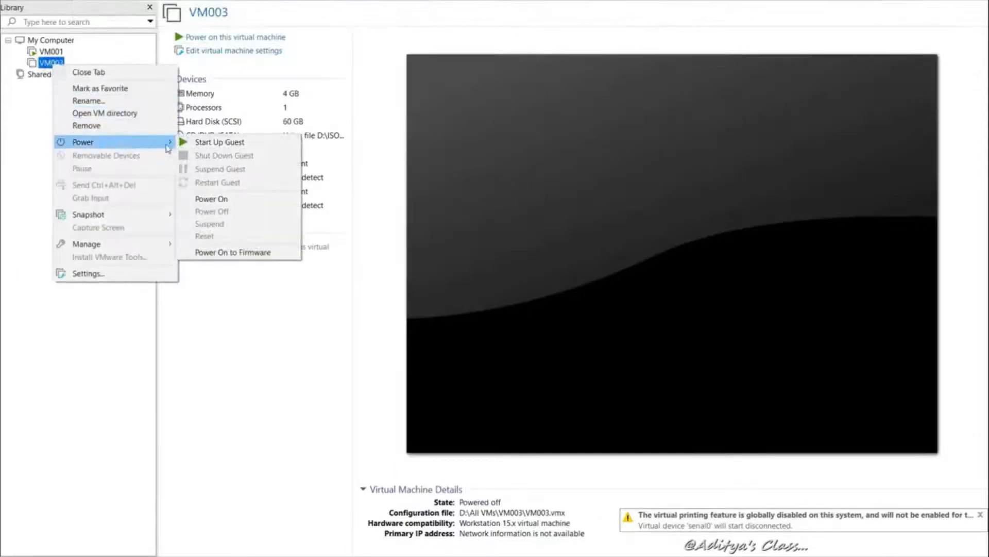
{"action": "mouse_move", "coordinate": [118, 215]}
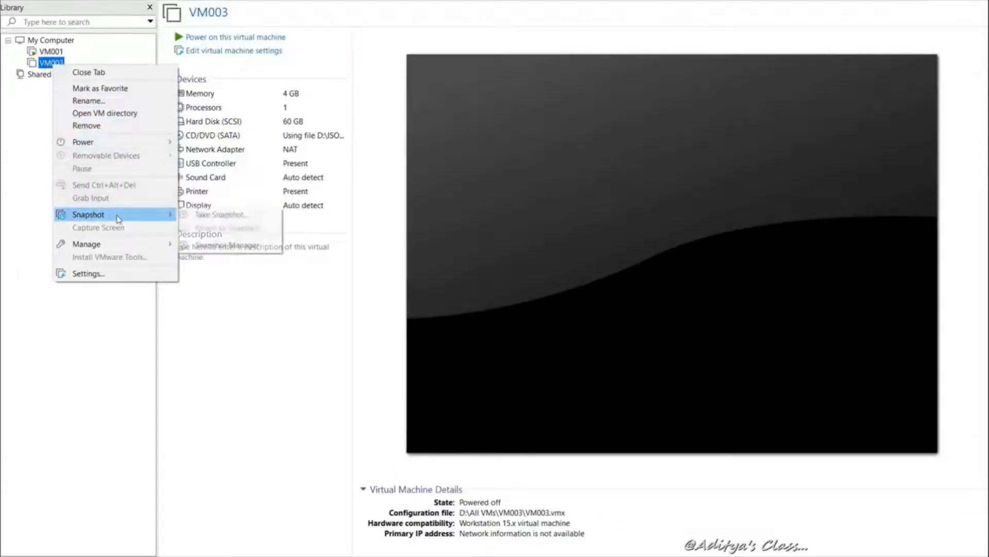
{"action": "left_click", "coordinate": [214, 215]}
{"action": "left_click", "coordinate": [528, 336]}
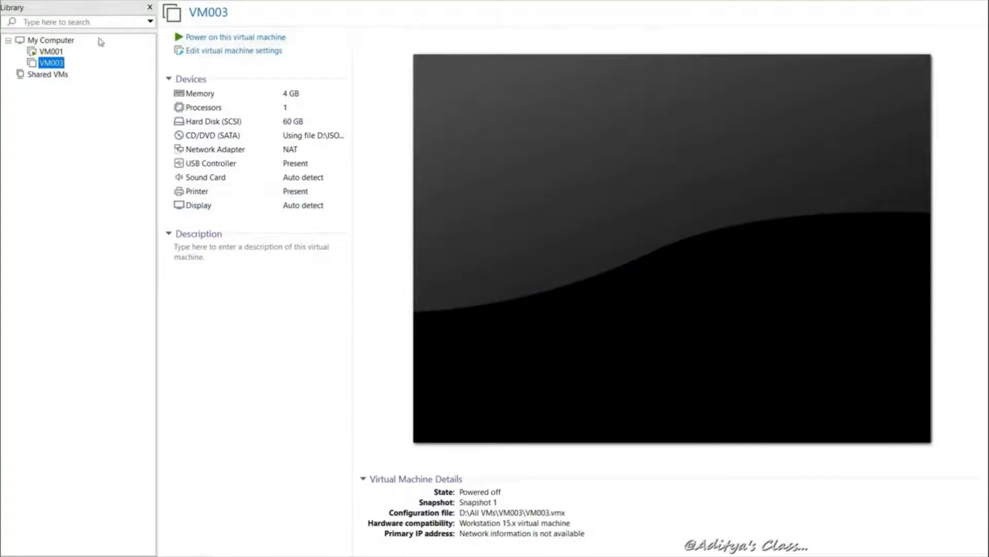
Start a Custom new virtual machine with Windows Server 2016 as the guest OS
{"action": "mouse_move", "coordinate": [246, 4]}
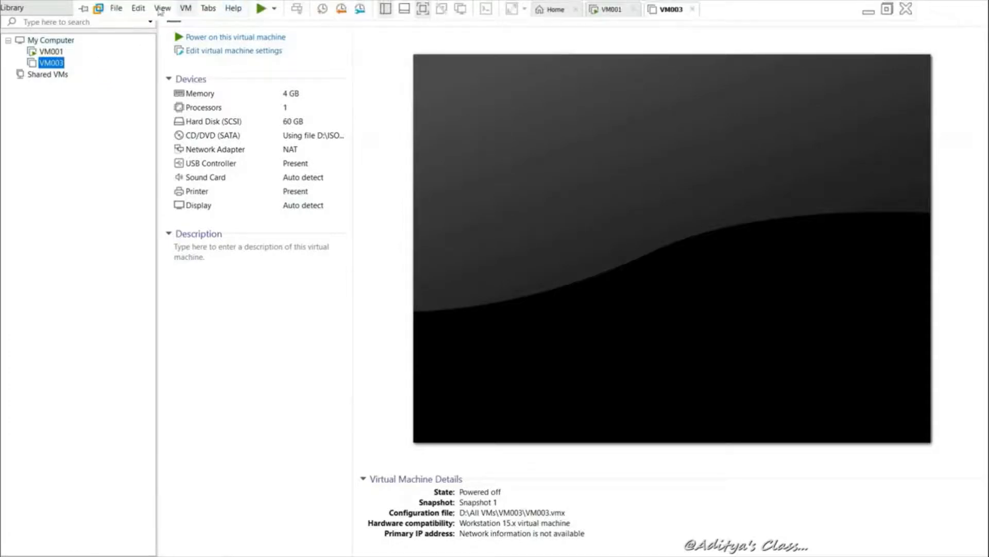
{"action": "left_click", "coordinate": [116, 8]}
{"action": "left_click", "coordinate": [133, 24]}
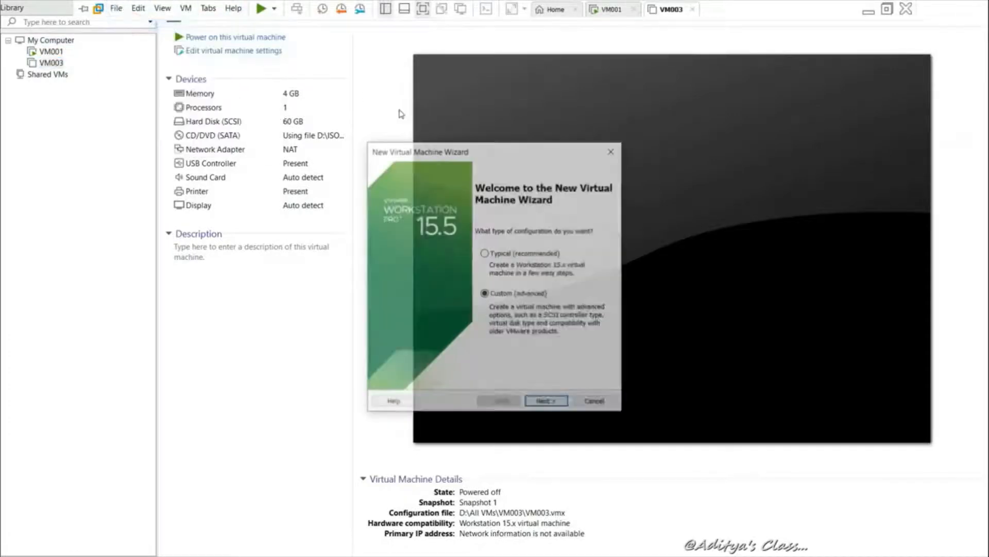
{"action": "left_click", "coordinate": [547, 401]}
{"action": "left_click", "coordinate": [548, 402]}
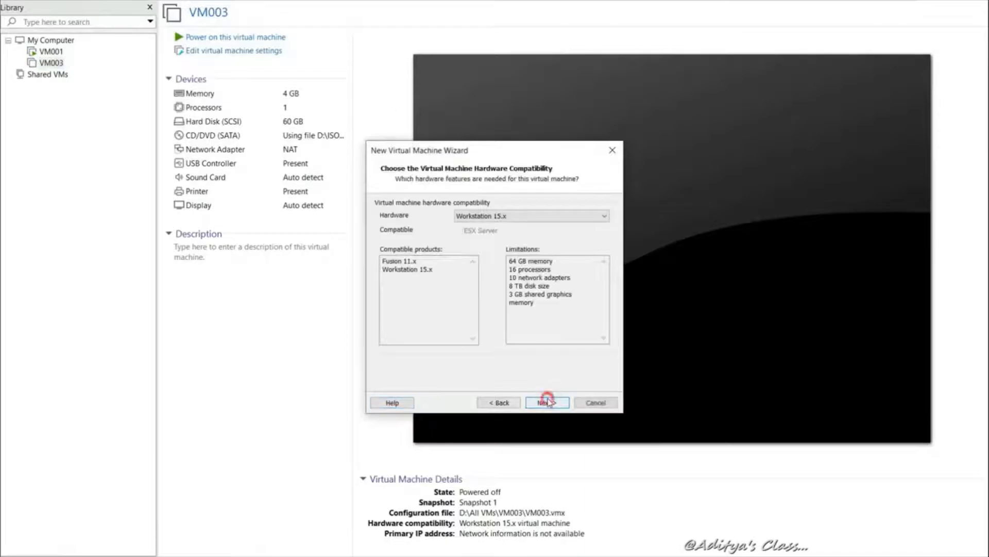
{"action": "left_click", "coordinate": [547, 402]}
{"action": "left_click", "coordinate": [548, 401]}
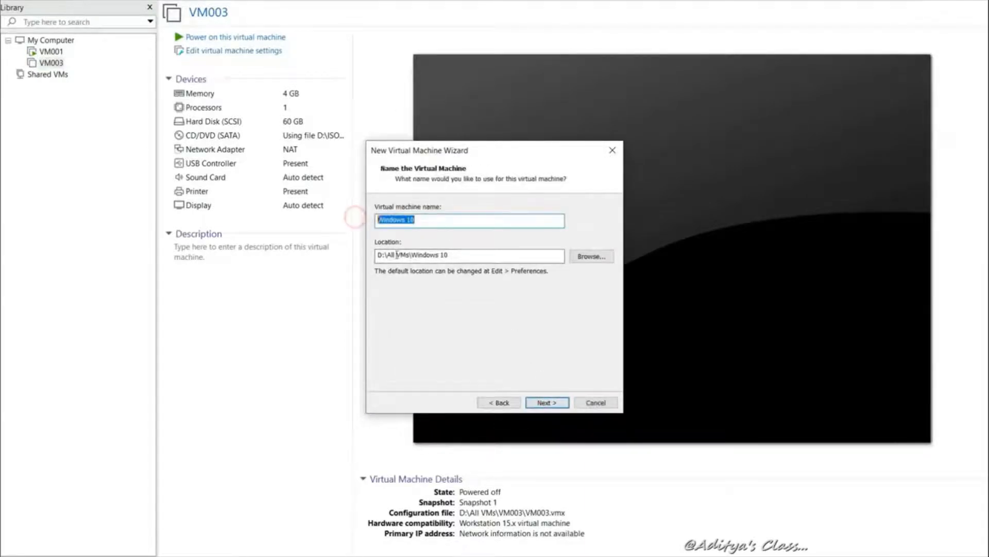
{"action": "left_click", "coordinate": [499, 403]}
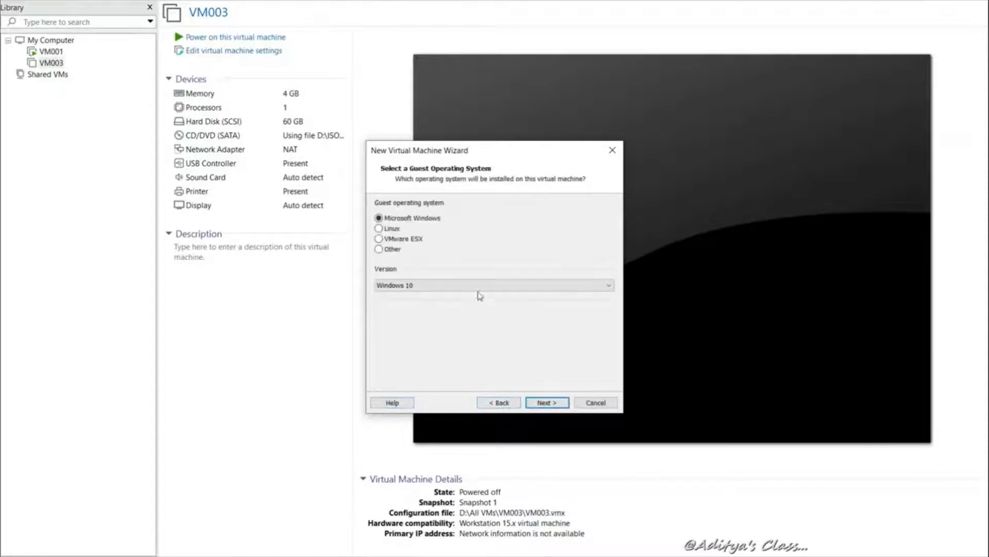
{"action": "left_click", "coordinate": [473, 285]}
{"action": "left_click", "coordinate": [442, 394]}
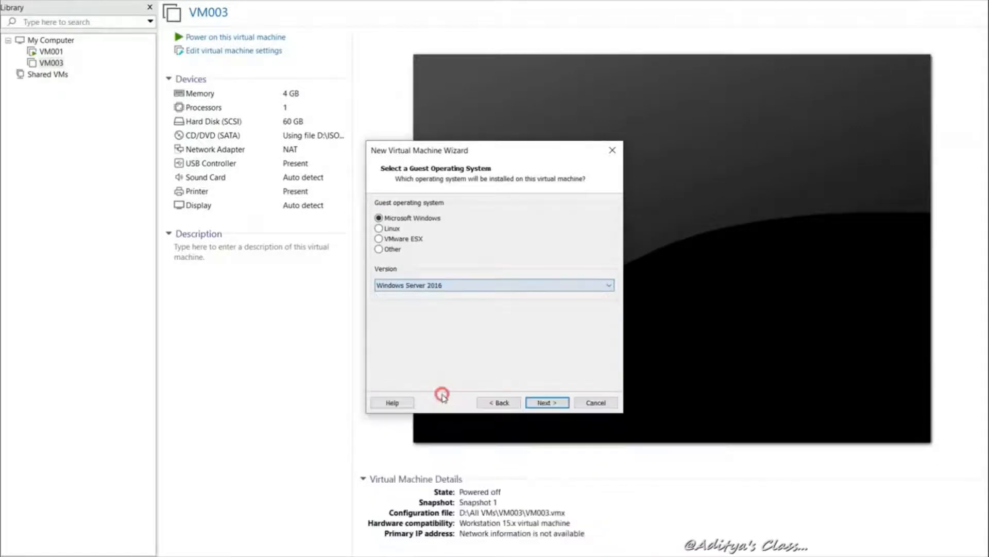
{"action": "left_click", "coordinate": [547, 401]}
Name the machine VM002 with BIOS firmware, 1 processor and 8192 MB memory
{"action": "left_click", "coordinate": [463, 216]}
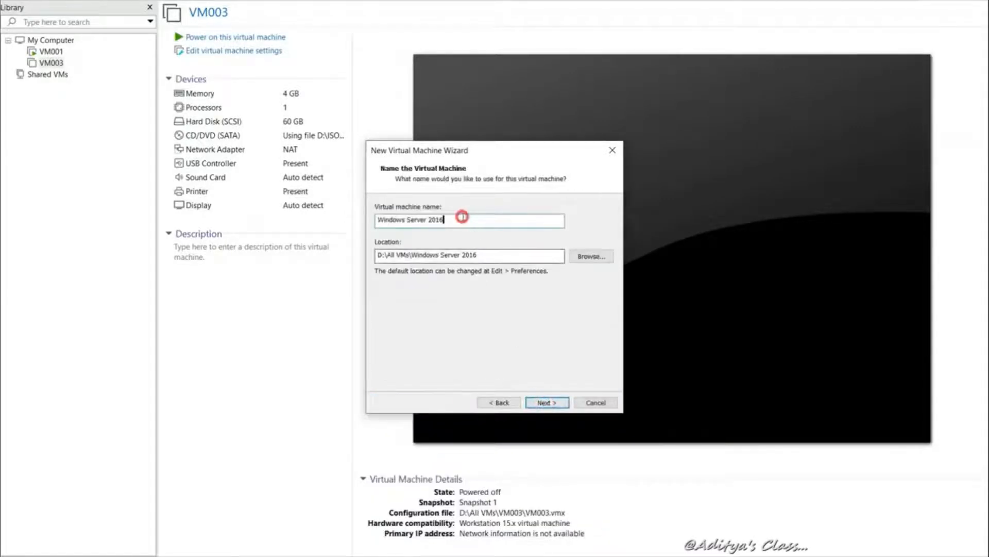
{"action": "left_click_drag", "start_coordinate": [462, 216], "coordinate": [338, 219]}
{"action": "type", "text": "V"}
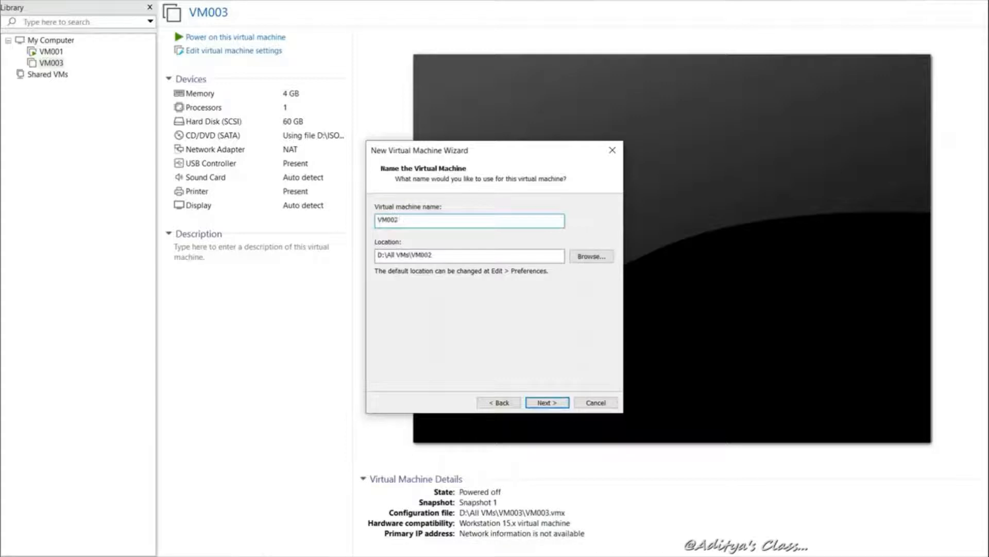
{"action": "type", "text": "M002"}
{"action": "left_click", "coordinate": [556, 402]}
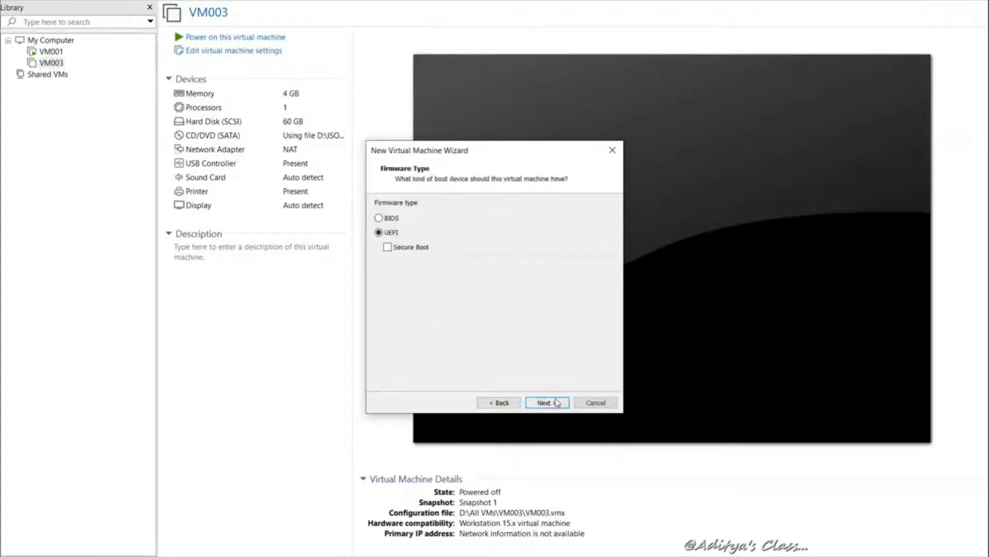
{"action": "left_click", "coordinate": [392, 219]}
{"action": "left_click", "coordinate": [546, 402]}
{"action": "left_click", "coordinate": [546, 214]}
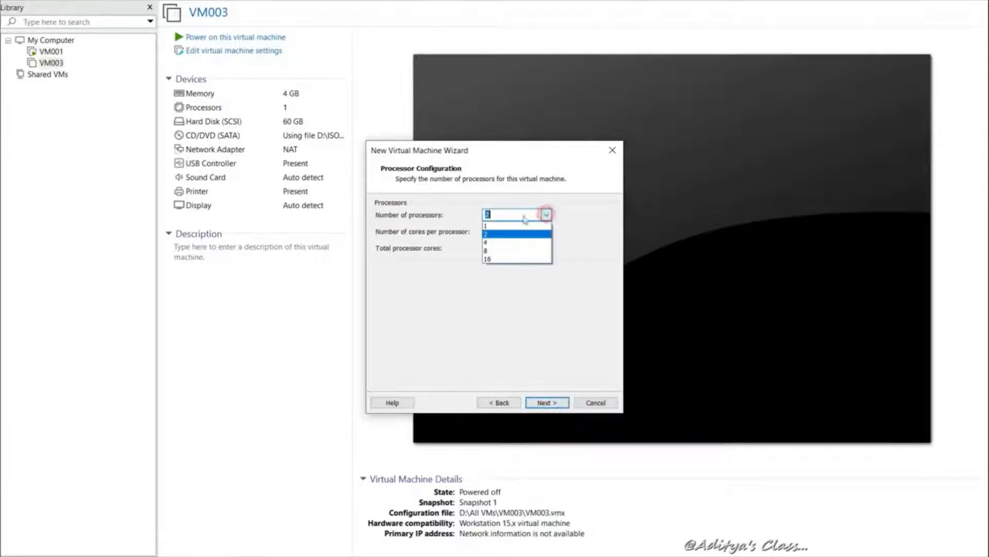
{"action": "left_click", "coordinate": [490, 224]}
{"action": "left_click", "coordinate": [546, 402]}
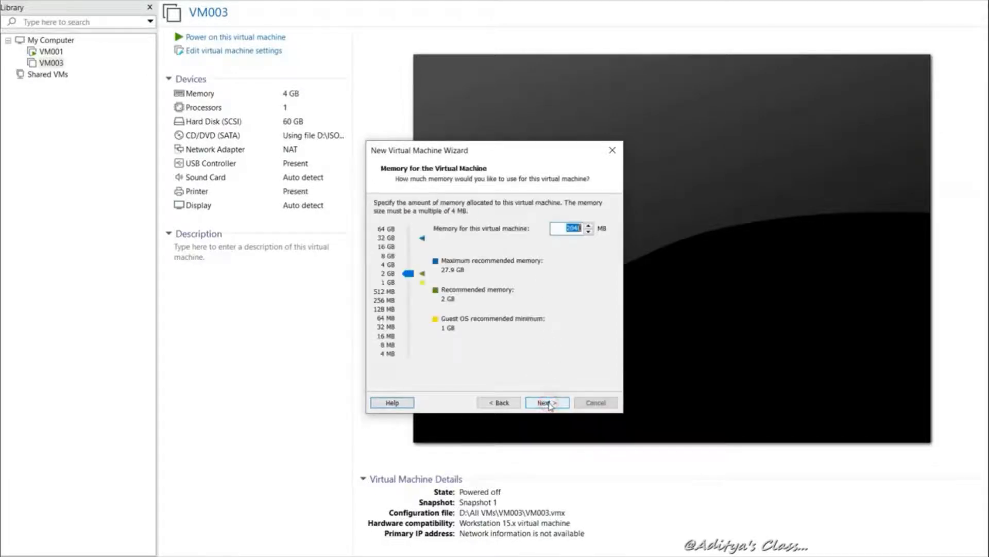
{"action": "left_click", "coordinate": [388, 255]}
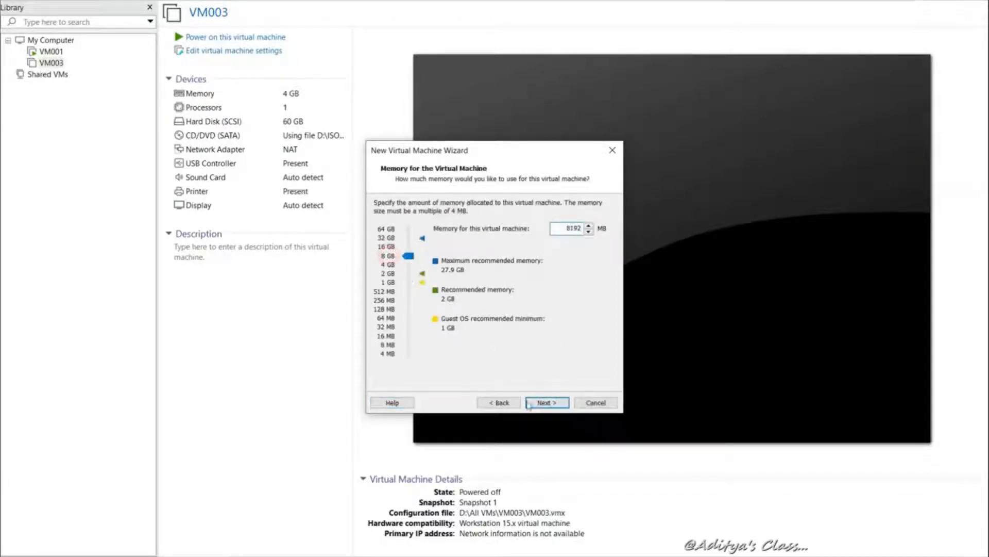
Keep default networking and create a new 60 GB split SCSI disk, VM002.vmdk
{"action": "left_click", "coordinate": [548, 403]}
{"action": "left_click", "coordinate": [548, 403]}
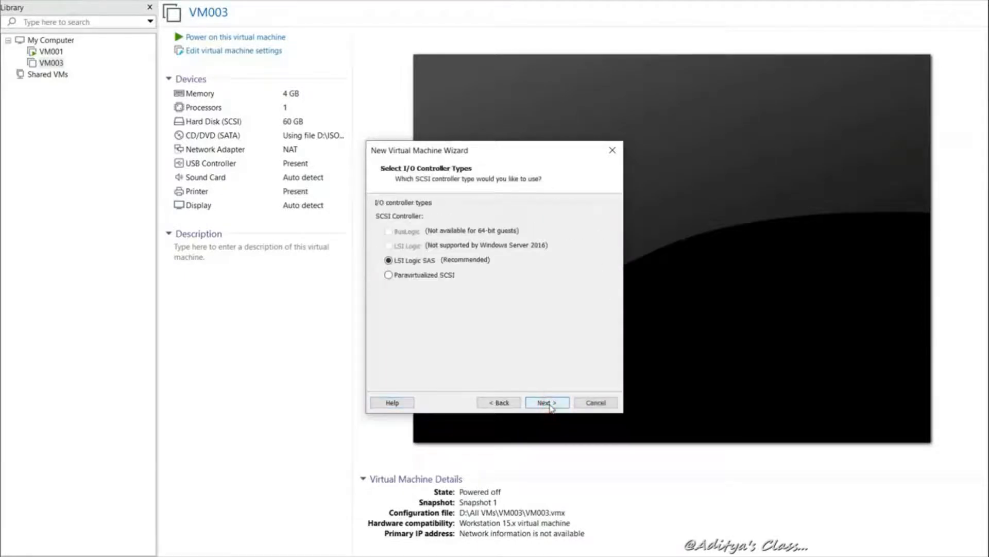
{"action": "left_click", "coordinate": [548, 403]}
{"action": "left_click", "coordinate": [395, 230]}
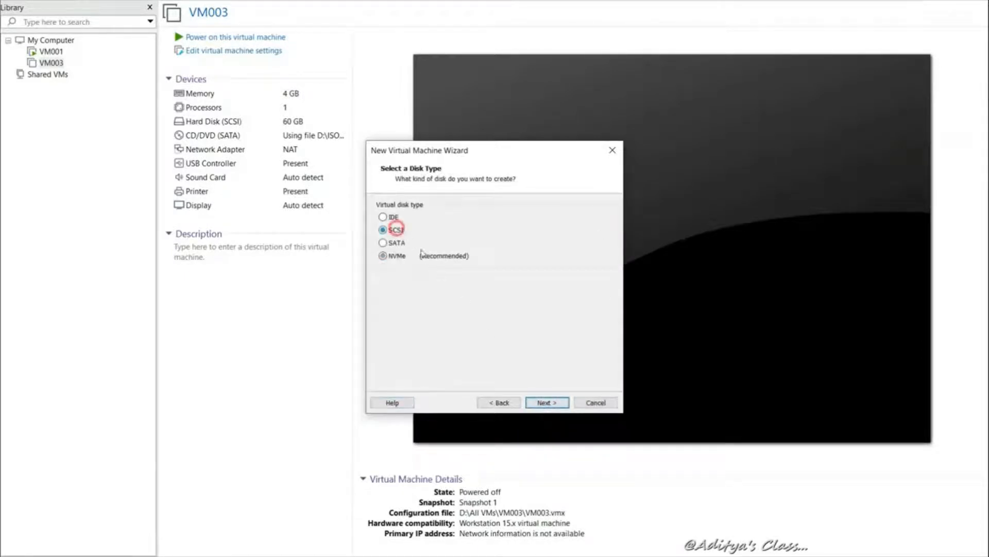
{"action": "left_click", "coordinate": [546, 404]}
{"action": "left_click", "coordinate": [546, 403]}
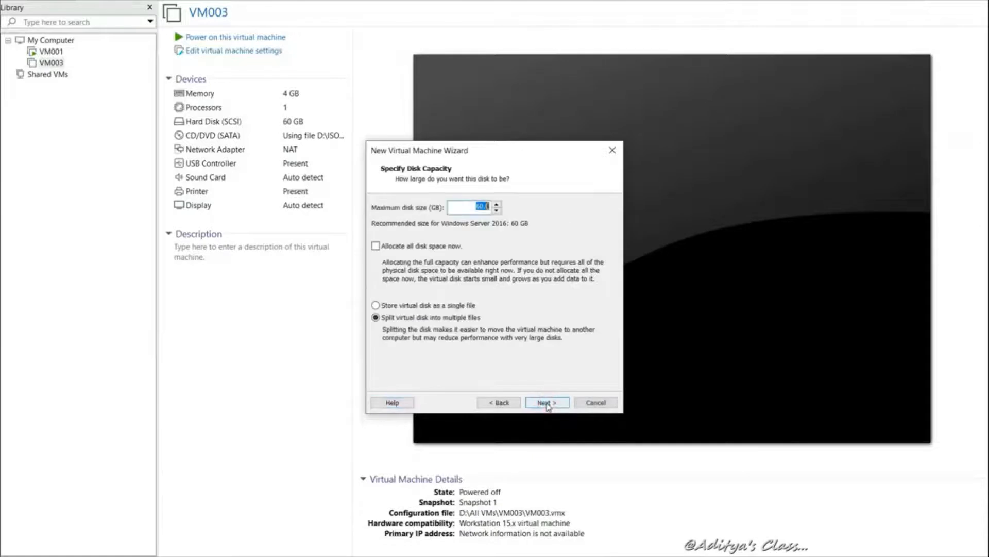
{"action": "left_click", "coordinate": [546, 403]}
{"action": "left_click", "coordinate": [546, 402]}
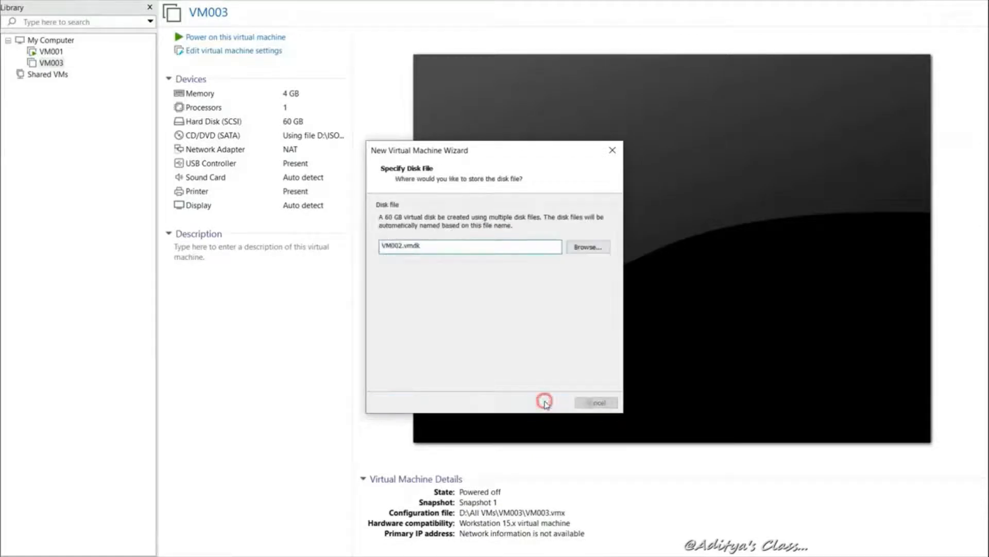
{"action": "left_click", "coordinate": [444, 330]}
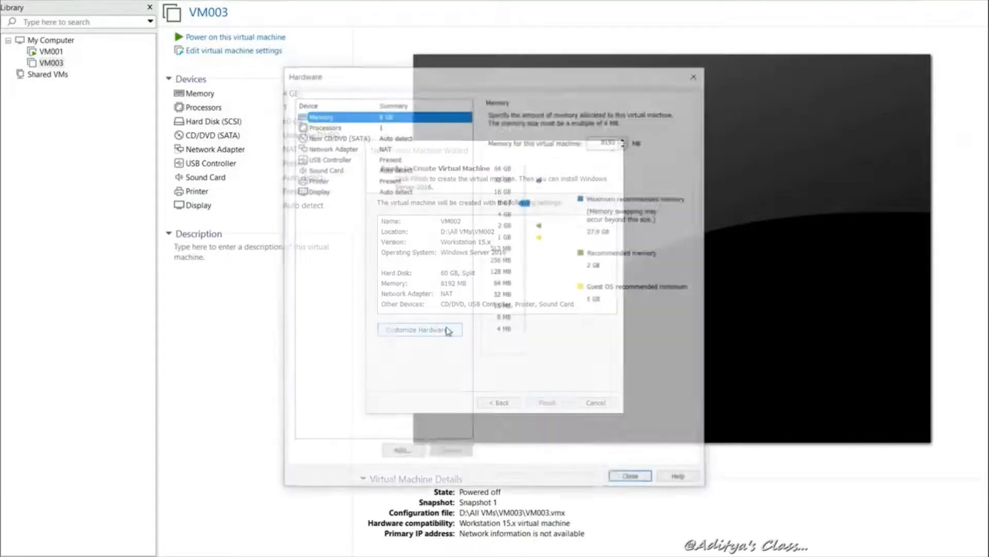
Attach the Windows Server 2016 ISO image to the new CD/DVD drive
{"action": "left_click", "coordinate": [332, 138]}
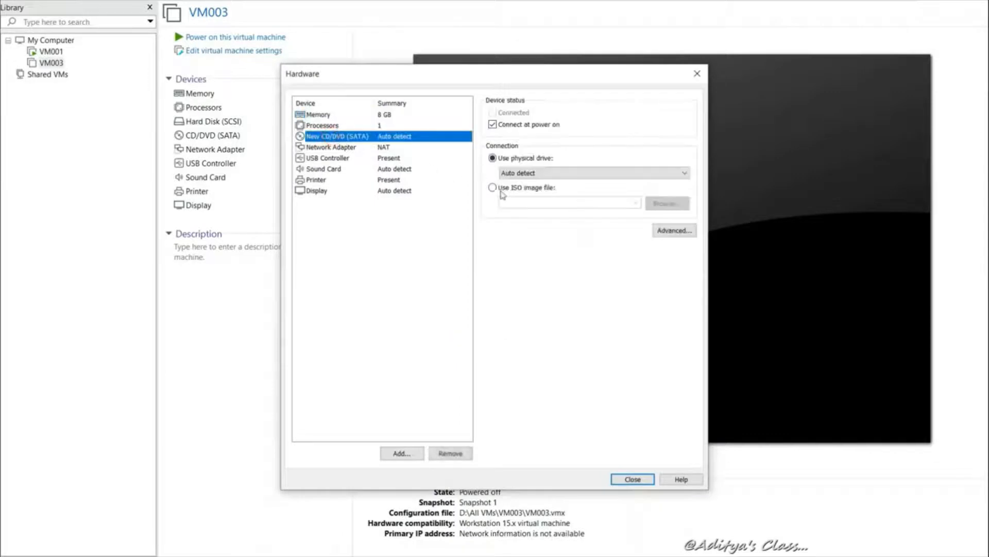
{"action": "left_click", "coordinate": [503, 191]}
{"action": "left_click", "coordinate": [667, 203]}
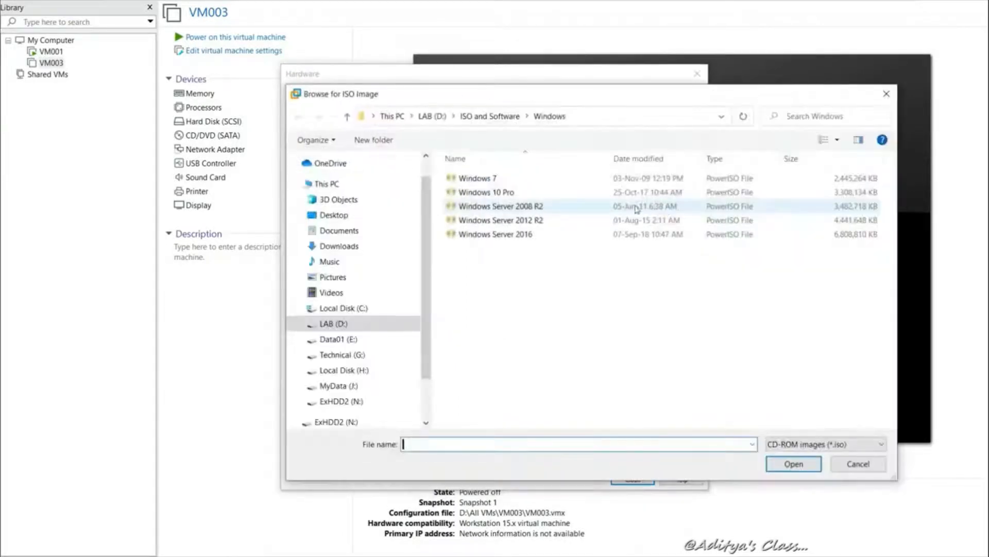
{"action": "left_click", "coordinate": [511, 234]}
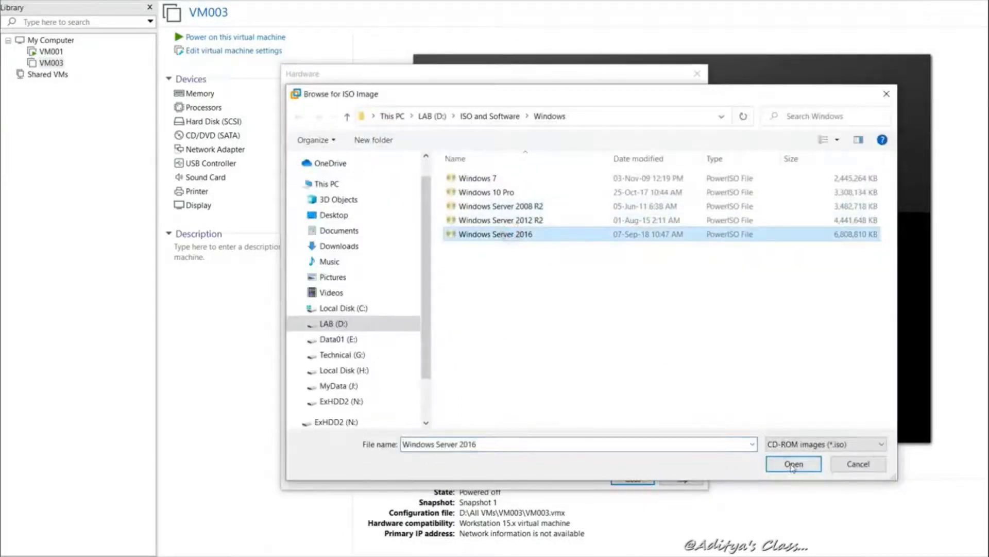
{"action": "left_click", "coordinate": [793, 465]}
Finish creating VM002 and power it on
{"action": "left_click", "coordinate": [632, 480]}
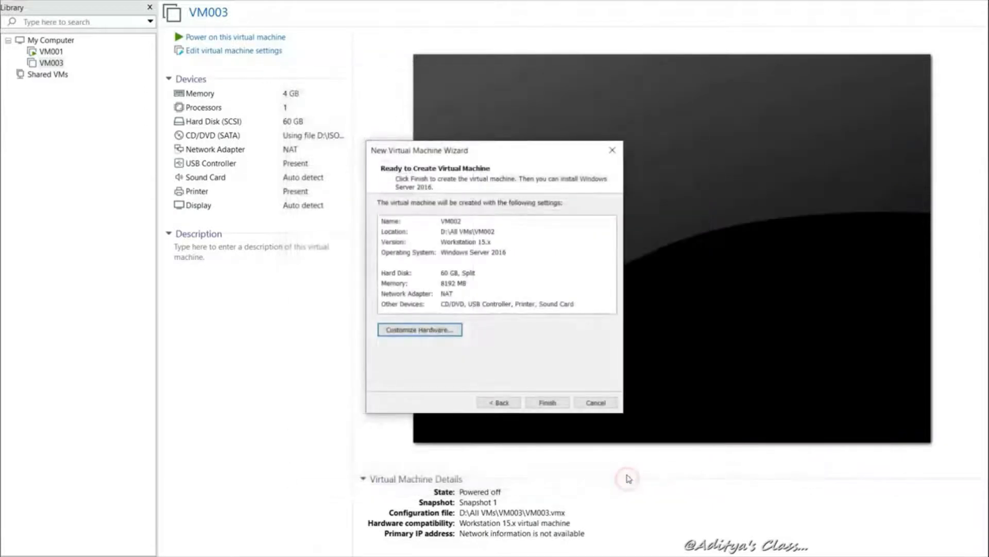
{"action": "left_click", "coordinate": [548, 401]}
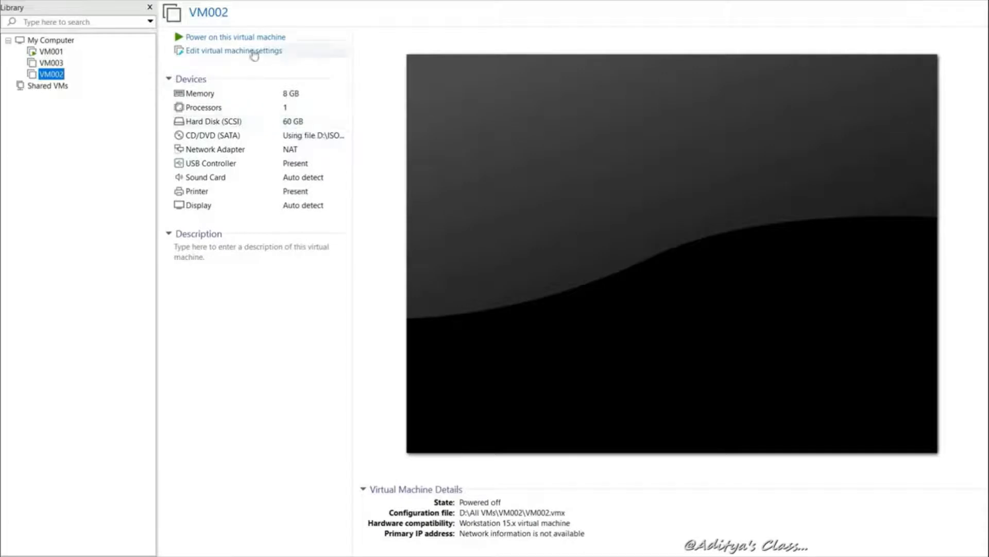
{"action": "left_click", "coordinate": [247, 36]}
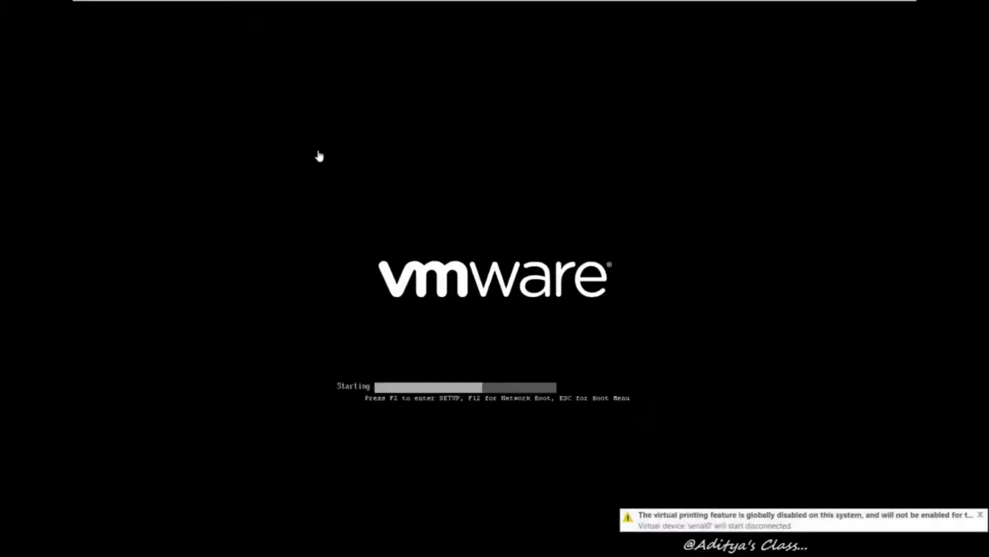
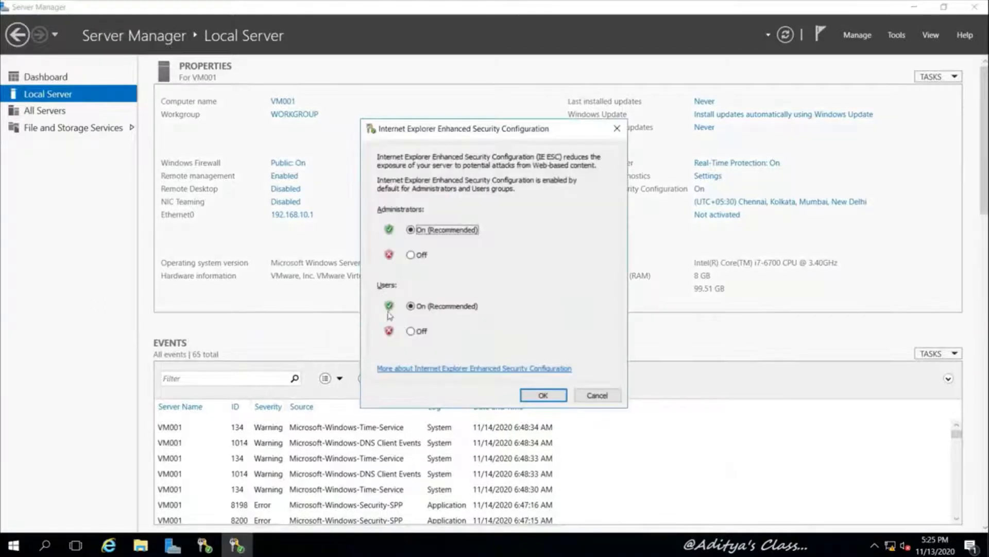
Turn off IE Enhanced Security Configuration for both Administrators and Users
{"action": "left_click", "coordinate": [411, 255]}
{"action": "left_click", "coordinate": [420, 333]}
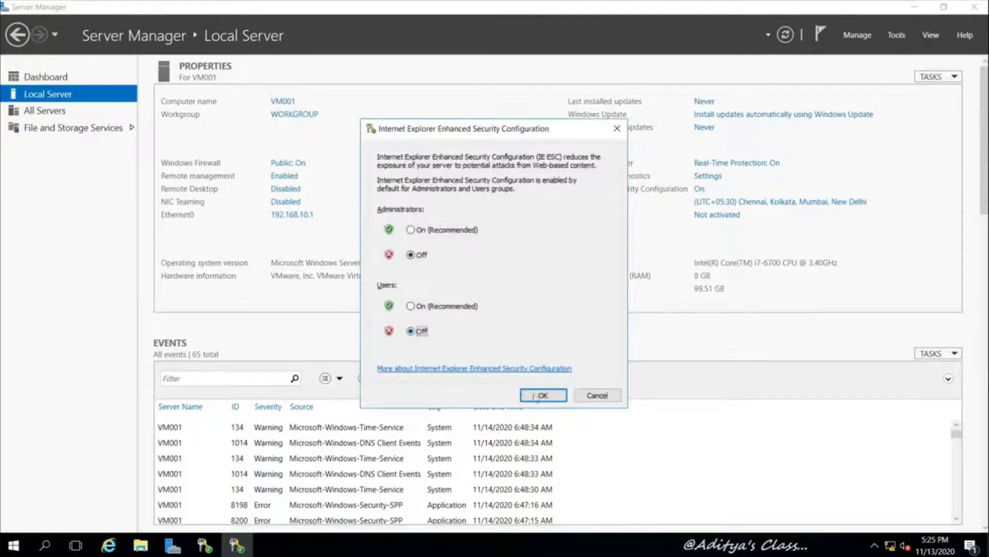
{"action": "left_click", "coordinate": [539, 397]}
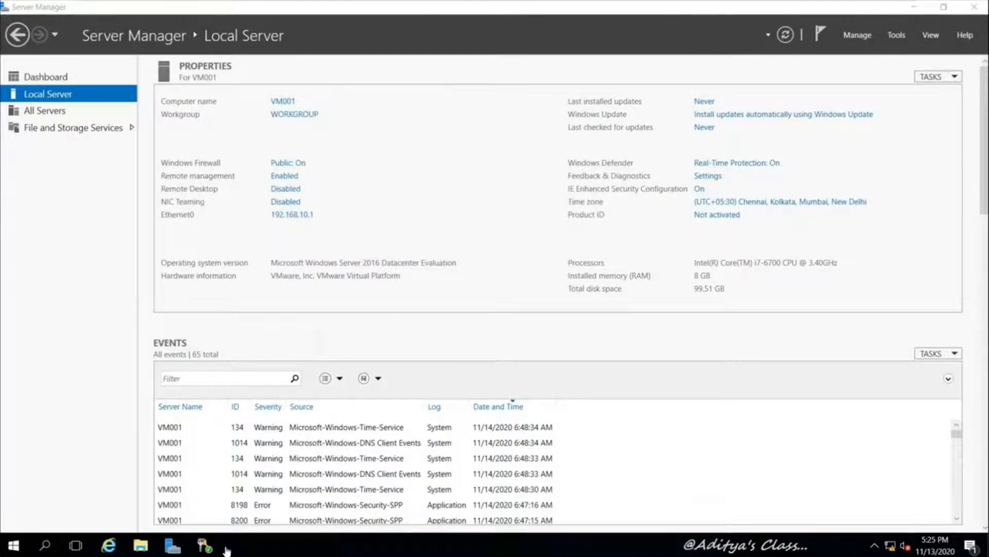
{"action": "left_click", "coordinate": [211, 549]}
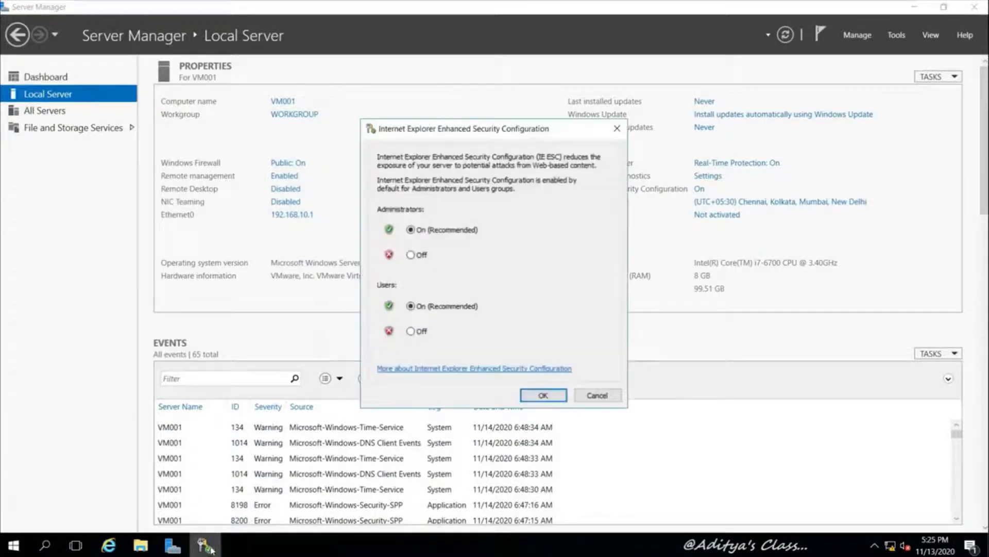
{"action": "left_click", "coordinate": [597, 395]}
Refresh Local Server properties until the setting shows Off, then go to the Dashboard
{"action": "left_click", "coordinate": [785, 35]}
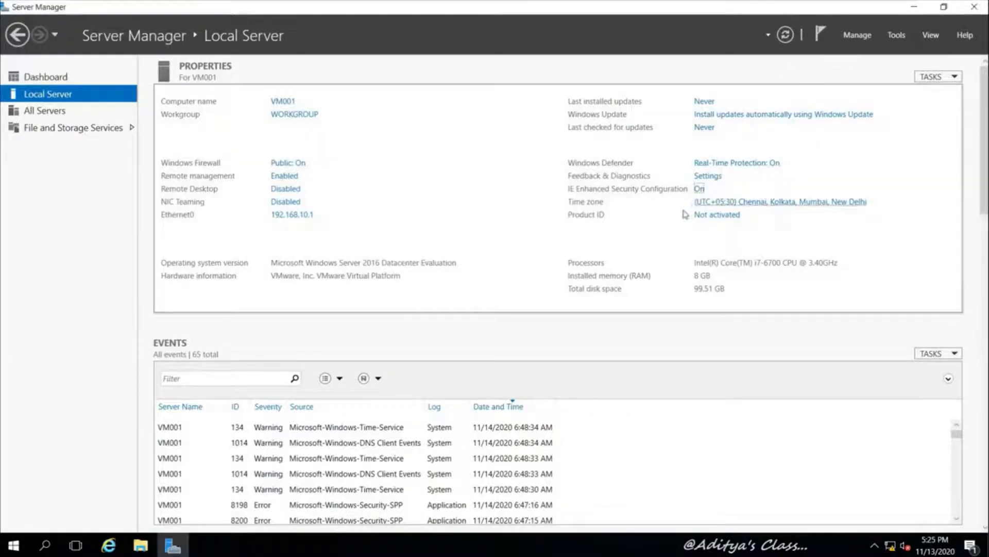
{"action": "left_click", "coordinate": [785, 34]}
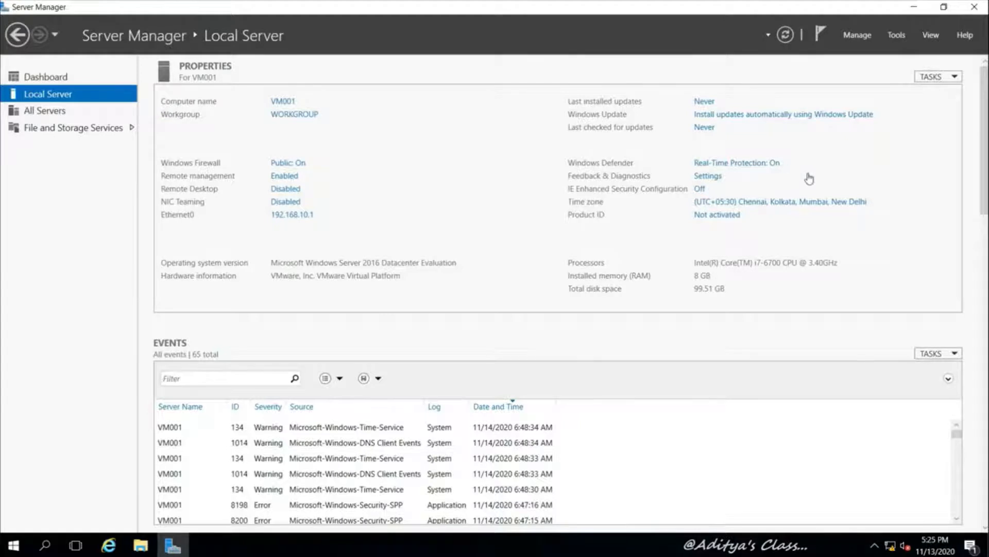
{"action": "left_click", "coordinate": [44, 77]}
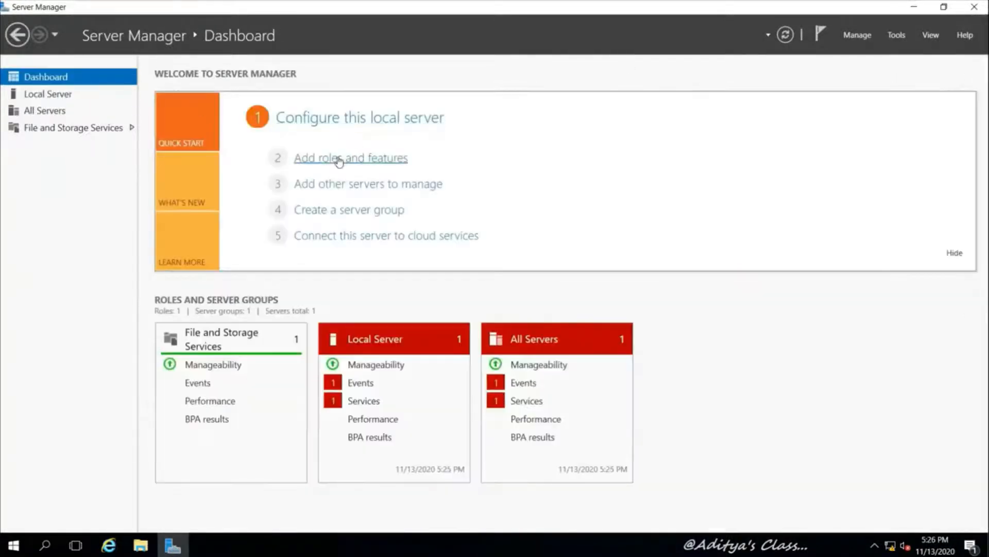
Start a role-based Add Roles and Features installation targeting VM001
{"action": "left_click", "coordinate": [340, 158]}
{"action": "left_click_drag", "start_coordinate": [369, 98], "coordinate": [518, 87]}
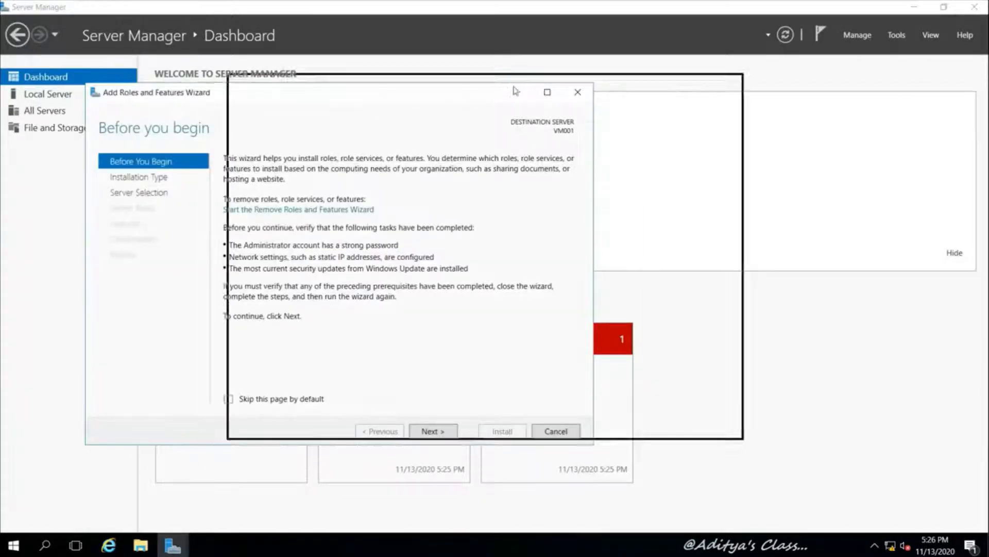
{"action": "left_click", "coordinate": [582, 420]}
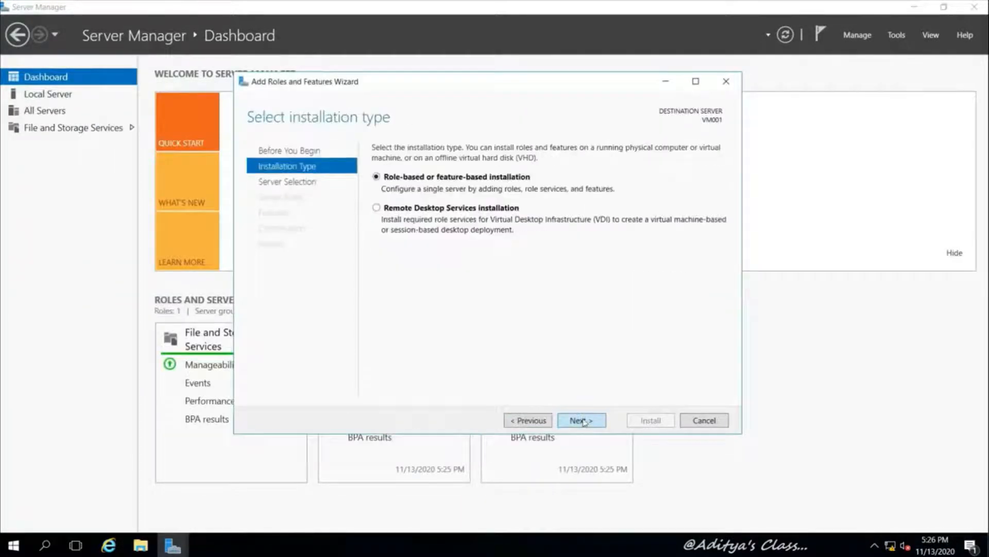
{"action": "left_click", "coordinate": [584, 420]}
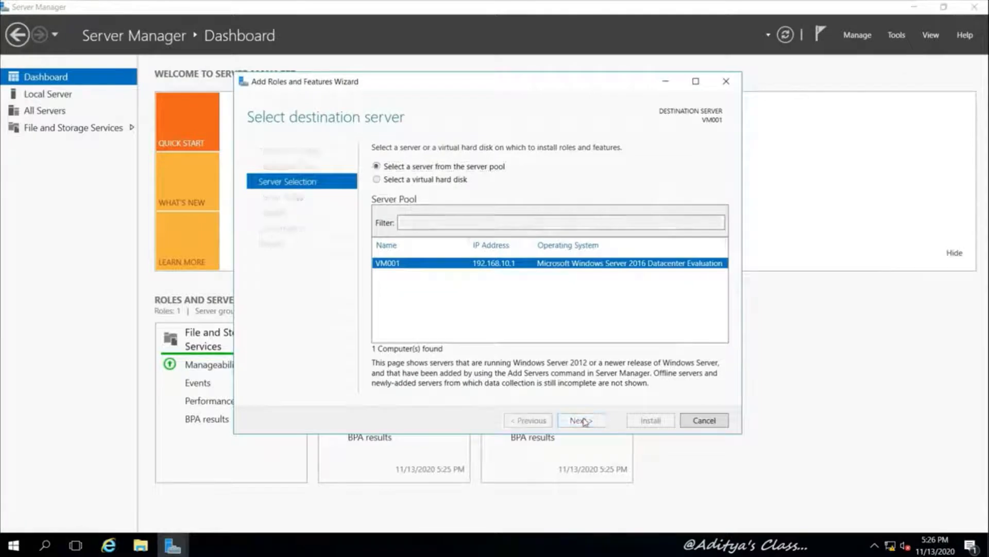
{"action": "left_click", "coordinate": [584, 420]}
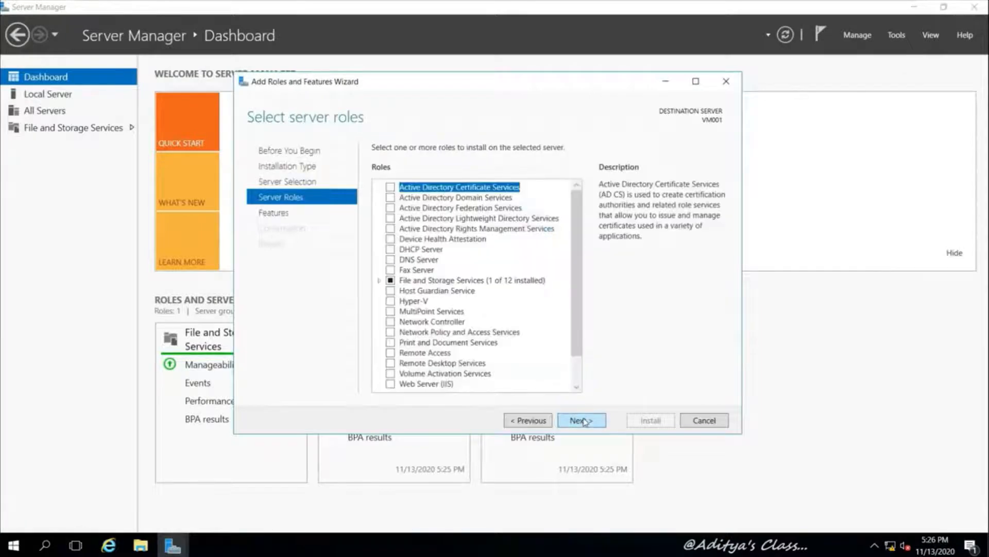
Select Active Directory Domain Services with its required features and start the installation
{"action": "left_click", "coordinate": [390, 198]}
{"action": "left_click", "coordinate": [540, 376]}
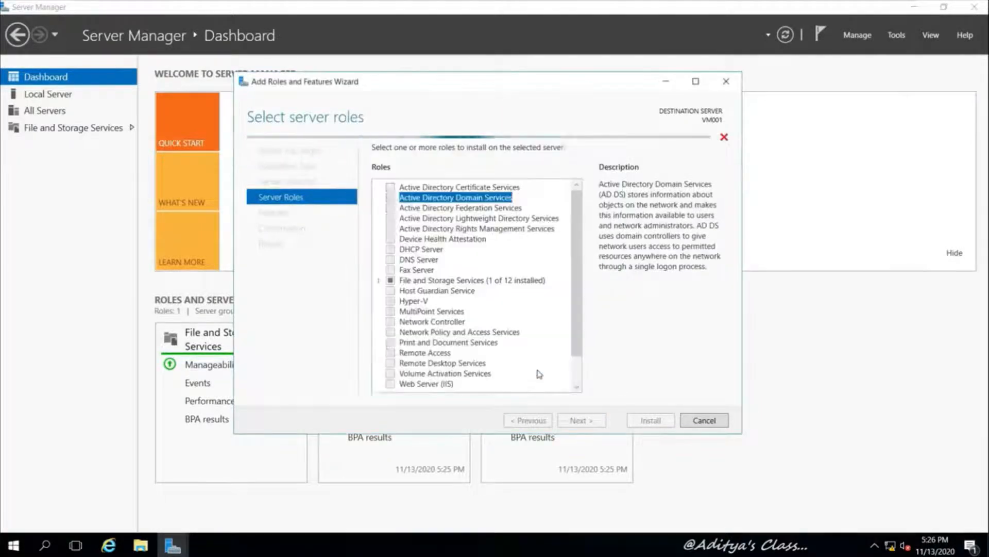
{"action": "left_click", "coordinate": [584, 421]}
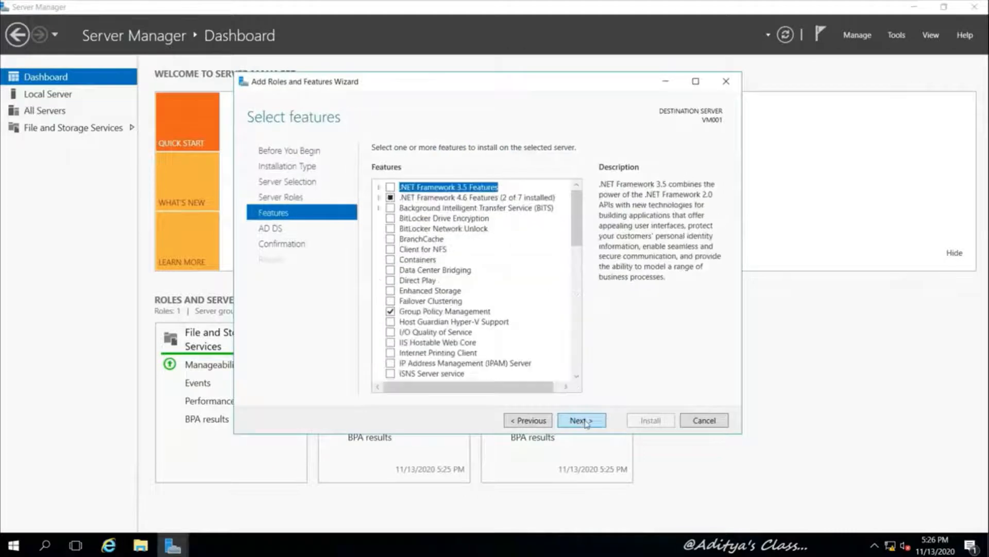
{"action": "left_click", "coordinate": [582, 421]}
{"action": "left_click", "coordinate": [582, 421]}
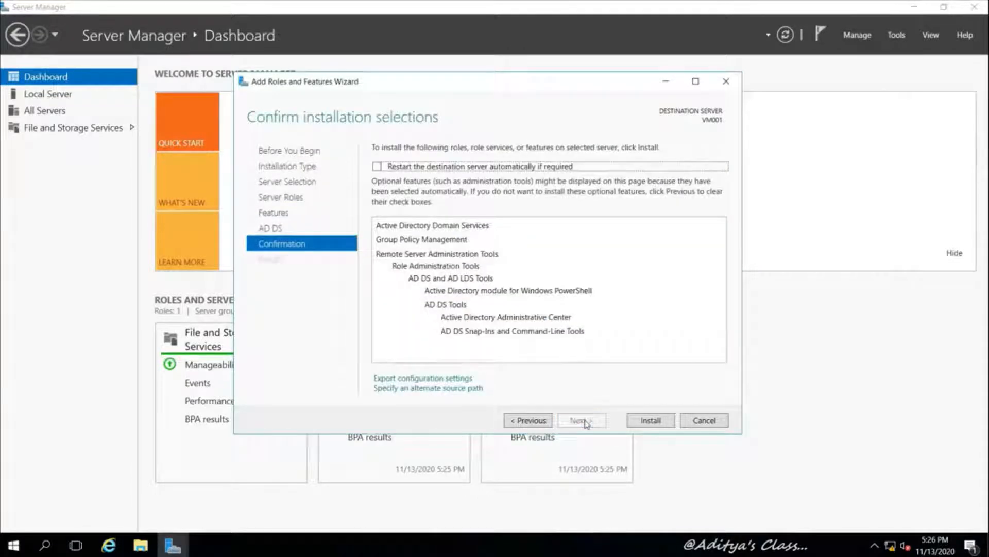
{"action": "left_click", "coordinate": [649, 420]}
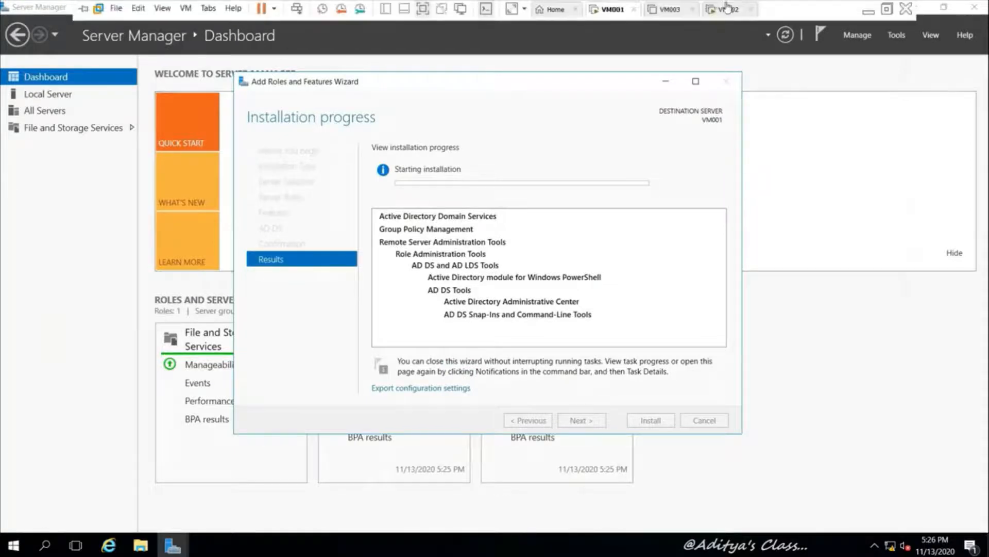
Check on VM002's setup, then close the wizard after AD DS installs successfully on VM001
{"action": "left_click", "coordinate": [726, 7]}
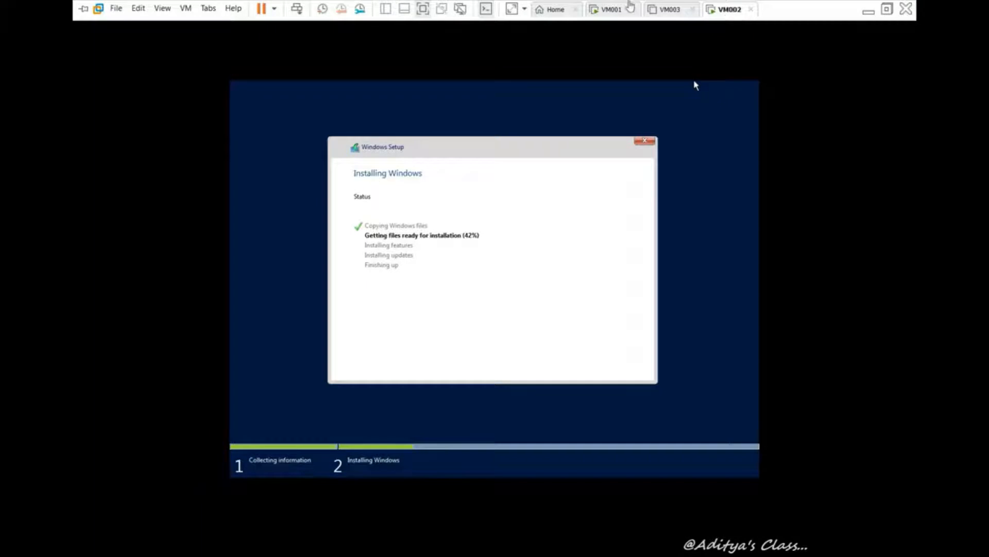
{"action": "left_click", "coordinate": [611, 8]}
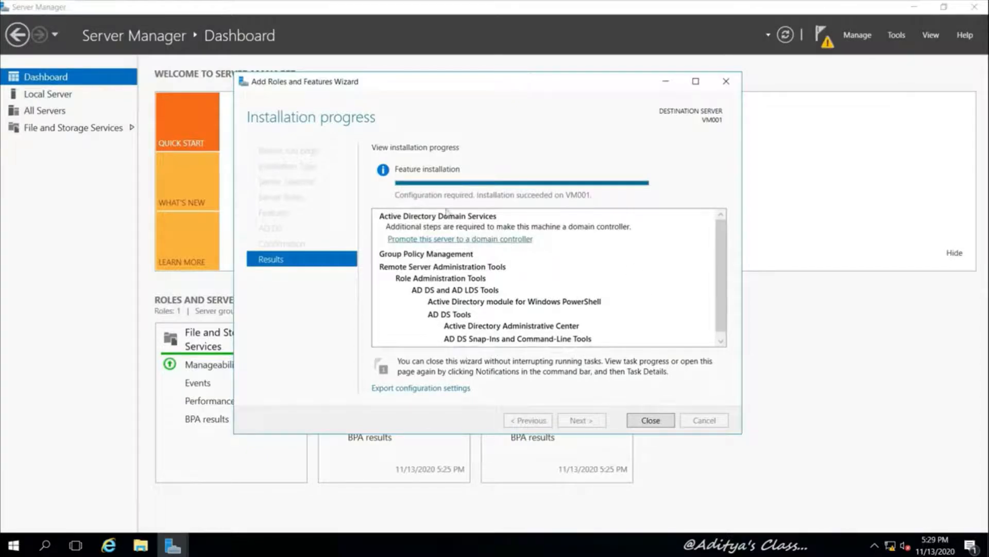
{"action": "left_click", "coordinate": [651, 420]}
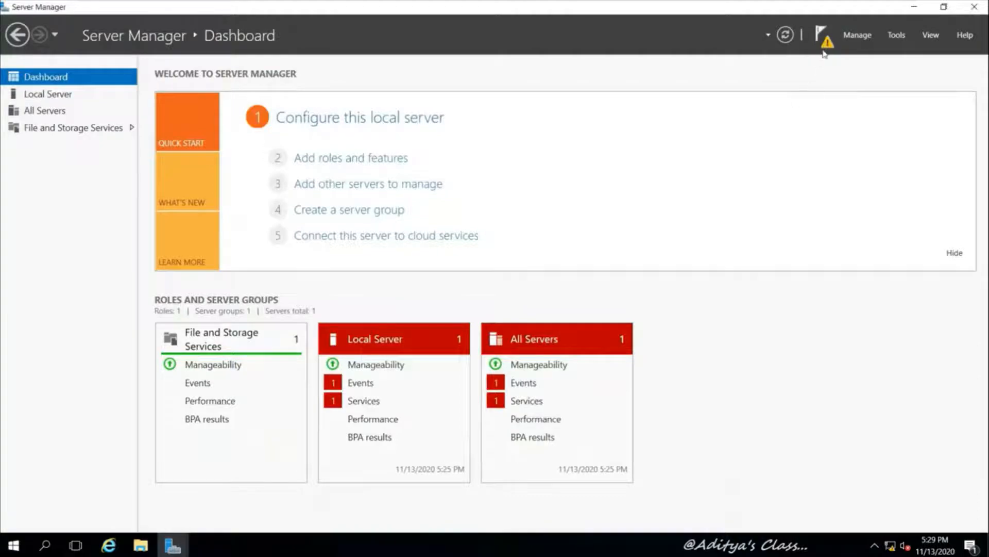
Choose Promote this server to a domain controller and add a new forest named Domain01.com
{"action": "left_click", "coordinate": [173, 545]}
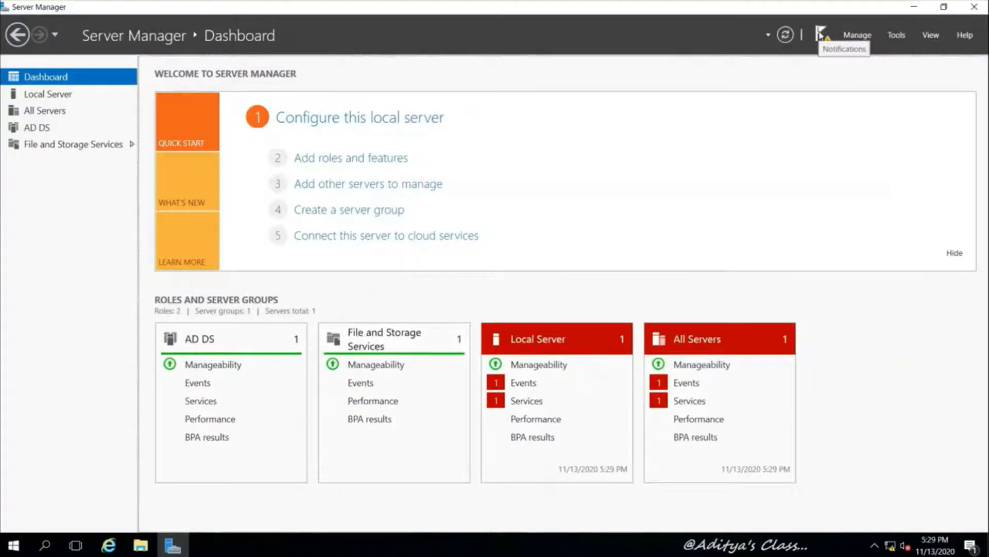
{"action": "left_click", "coordinate": [820, 34]}
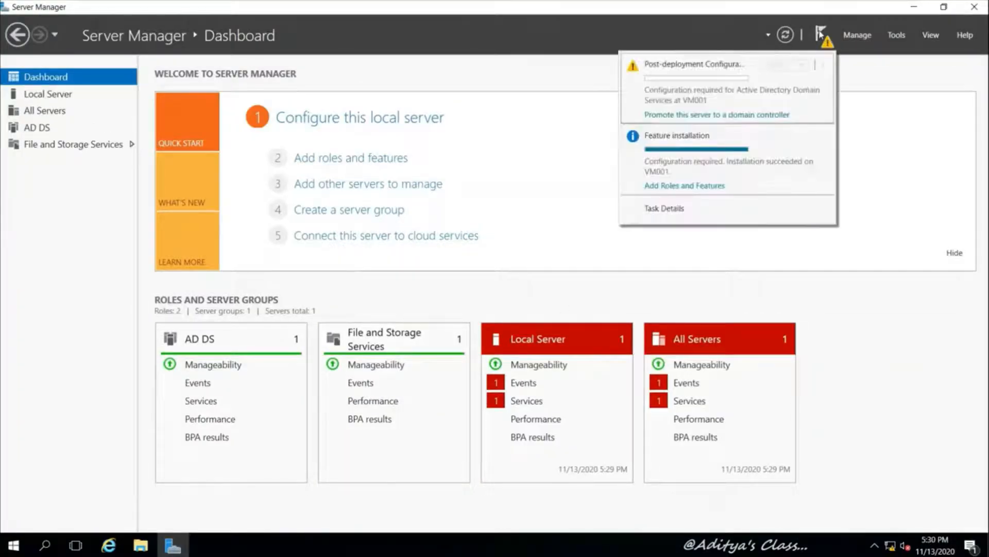
{"action": "left_click", "coordinate": [704, 113]}
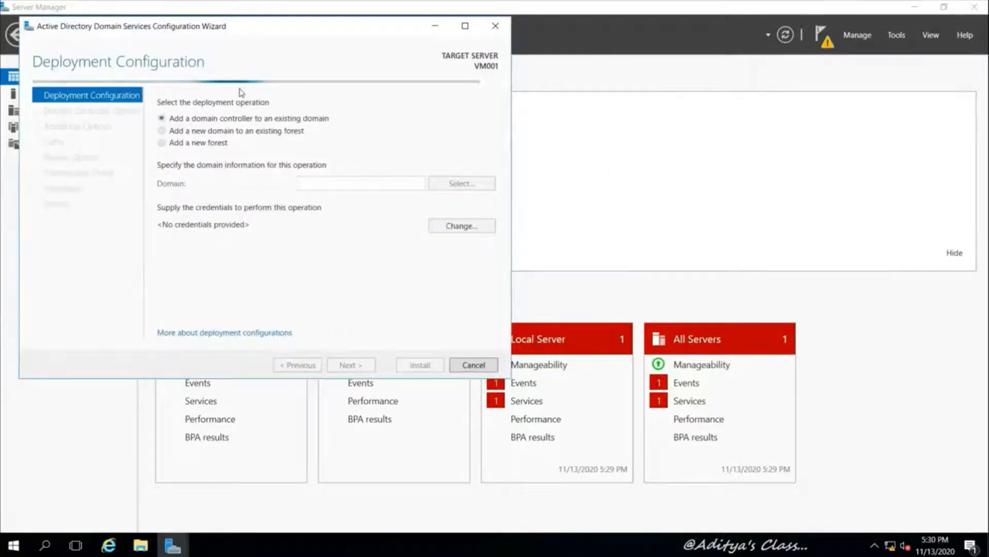
{"action": "left_click_drag", "start_coordinate": [219, 25], "coordinate": [406, 64]}
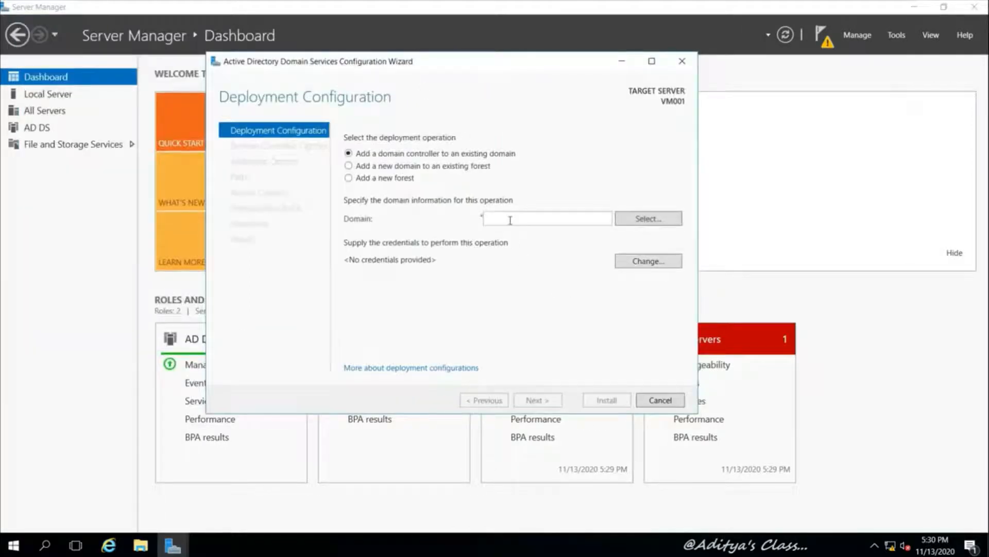
{"action": "left_click", "coordinate": [359, 178]}
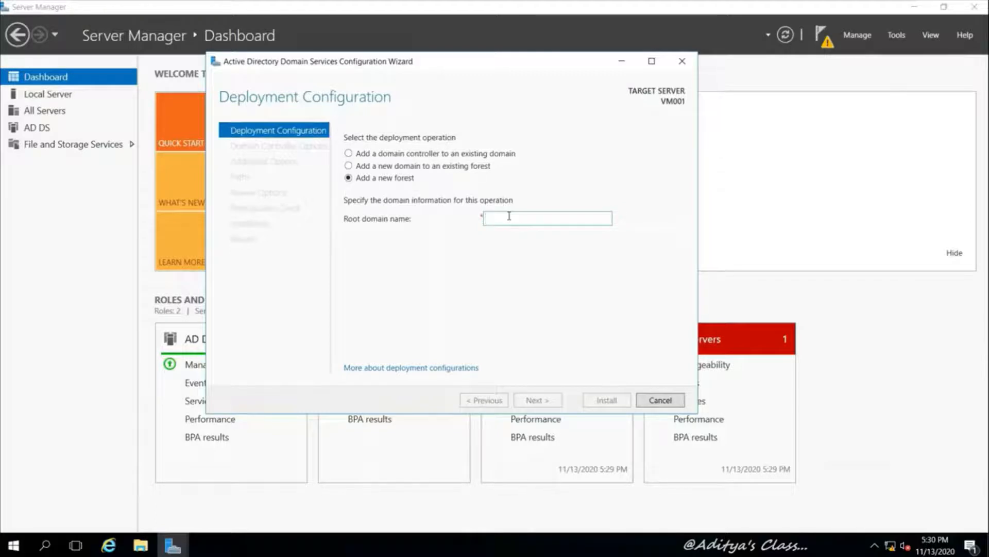
{"action": "type", "text": "Domain01"}
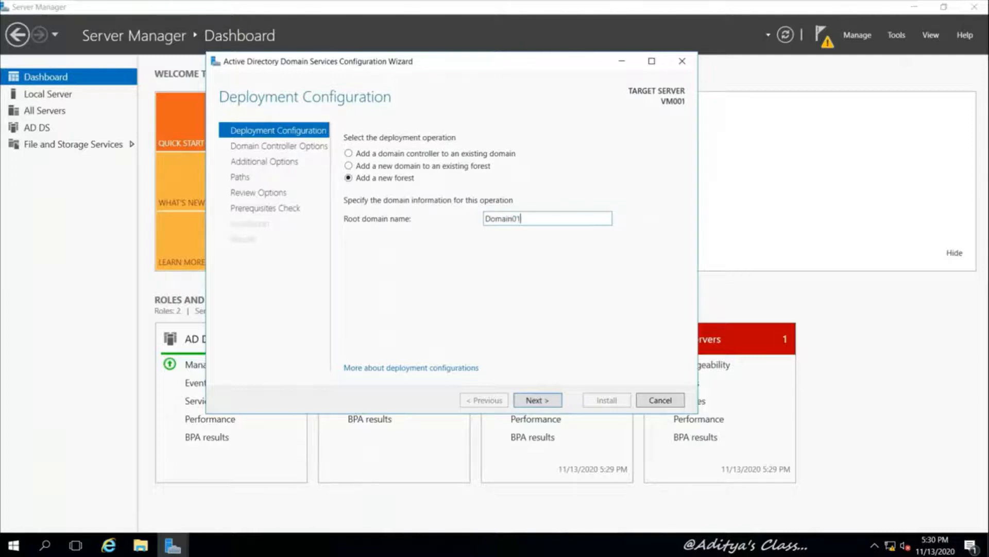
{"action": "type", "text": ".com"}
Set forest and domain functional levels to Windows Server 2008 and enter the DSRM password
{"action": "left_click", "coordinate": [537, 400]}
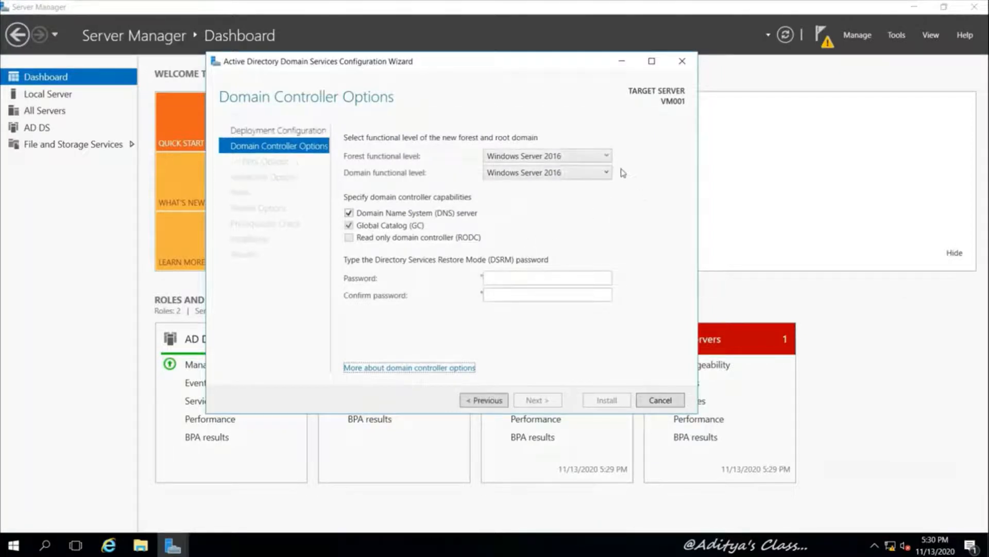
{"action": "left_click", "coordinate": [607, 157]}
{"action": "left_click", "coordinate": [572, 171]}
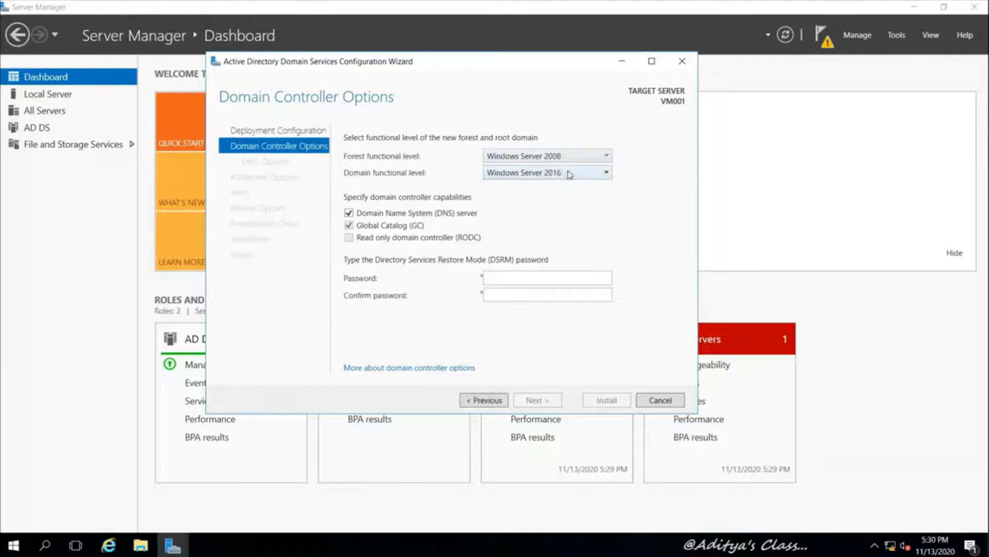
{"action": "left_click", "coordinate": [604, 175]}
{"action": "left_click", "coordinate": [558, 189]}
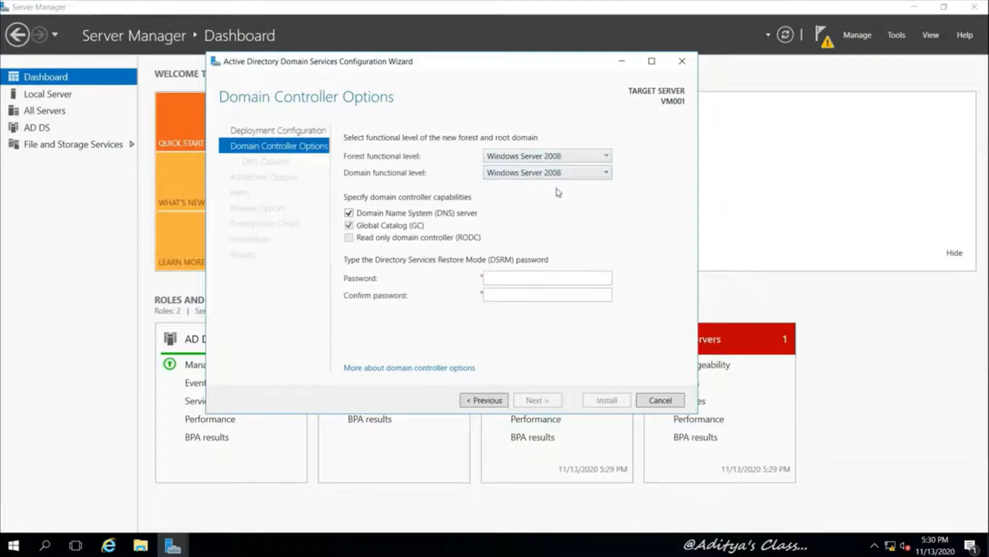
{"action": "left_click", "coordinate": [518, 278]}
{"action": "key", "text": "Tab"}
{"action": "type", "text": "•••••••"}
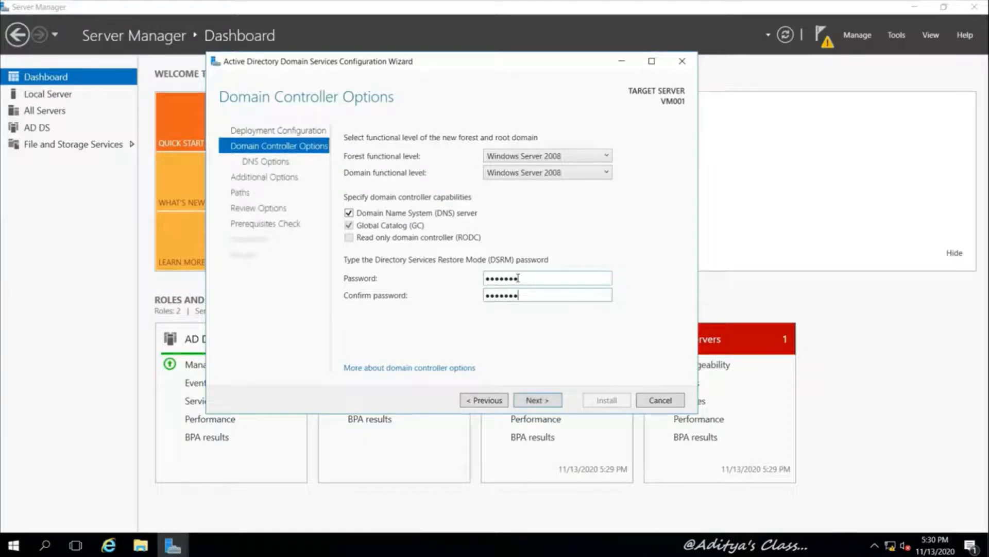
Accept the DNS delegation warning, NetBIOS name DOMAIN01 and default database and log paths
{"action": "left_click", "coordinate": [536, 400]}
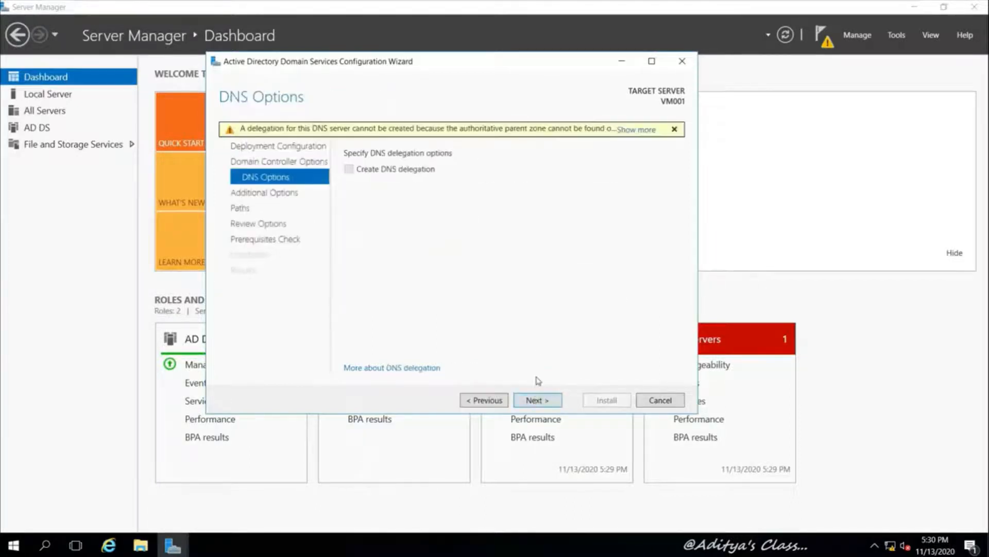
{"action": "left_click", "coordinate": [540, 406]}
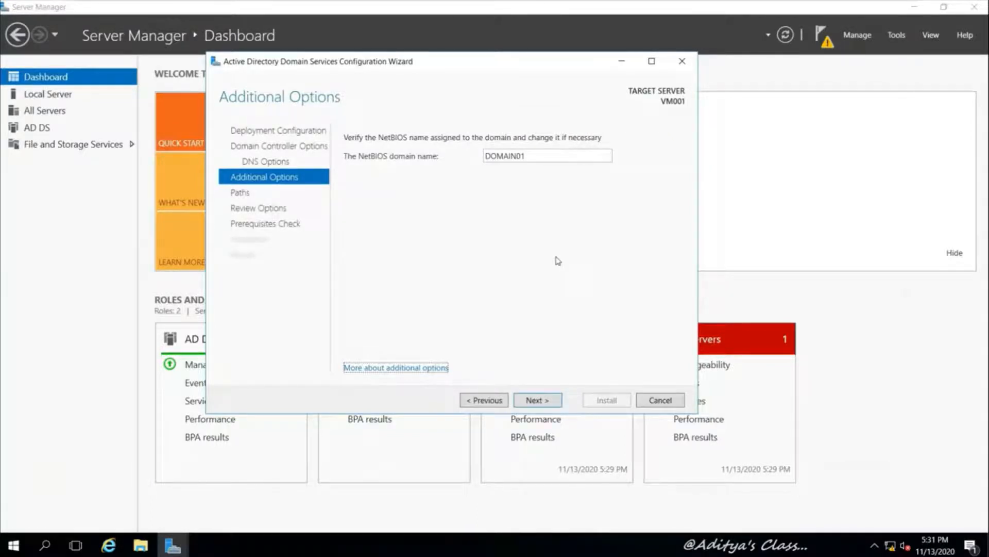
{"action": "left_click", "coordinate": [541, 398]}
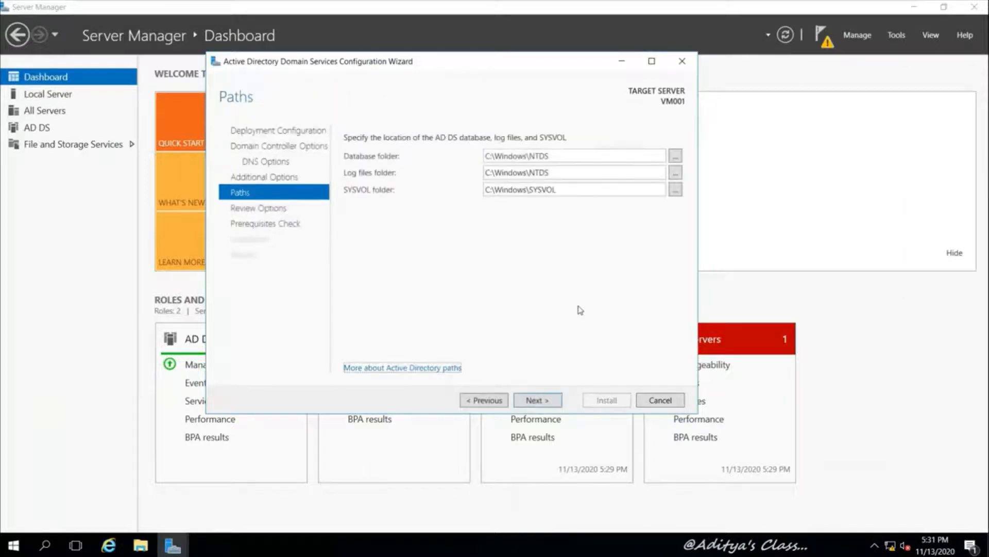
{"action": "left_click", "coordinate": [552, 400]}
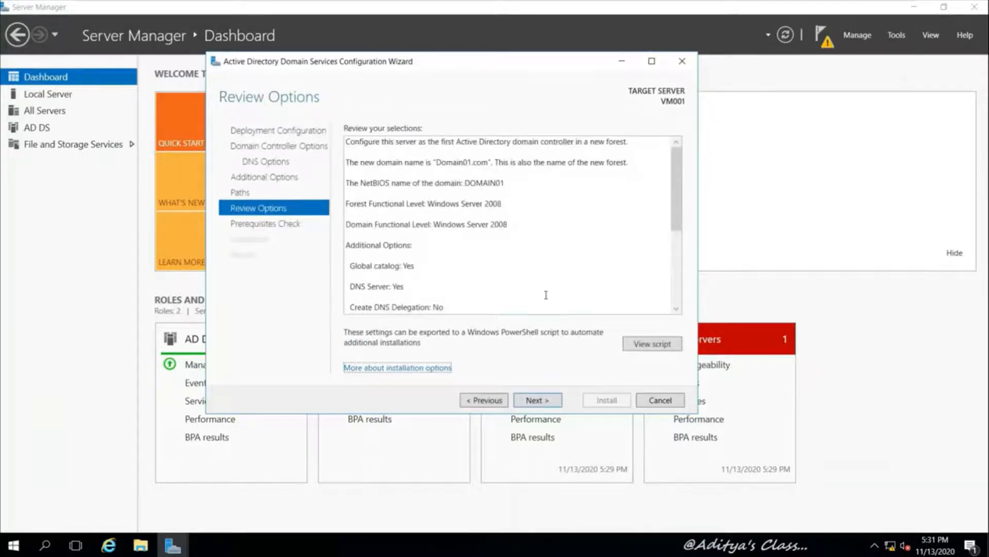
Save the wizard's PowerShell script to the Desktop as 'AD Install PS' and close Notepad
{"action": "left_click", "coordinate": [650, 344]}
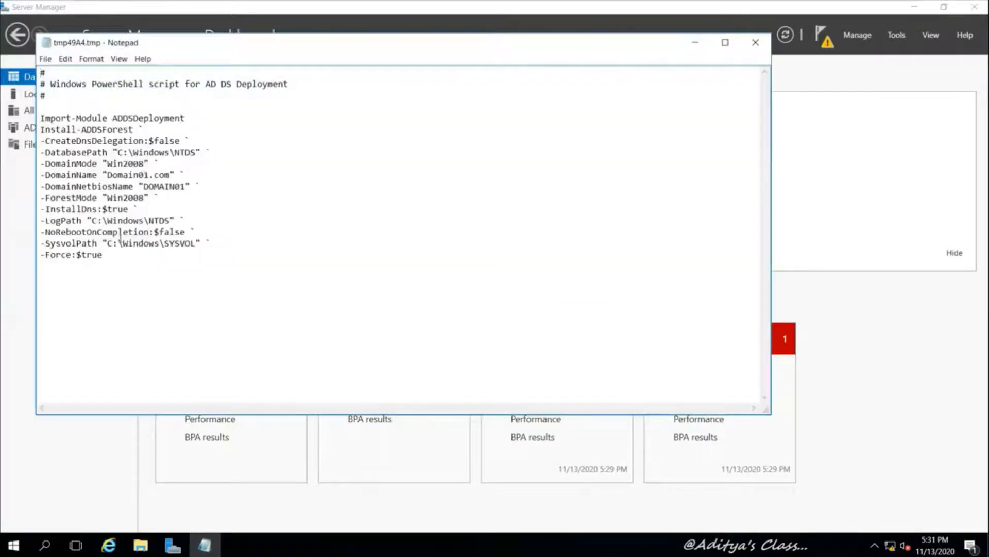
{"action": "left_click", "coordinate": [45, 59]}
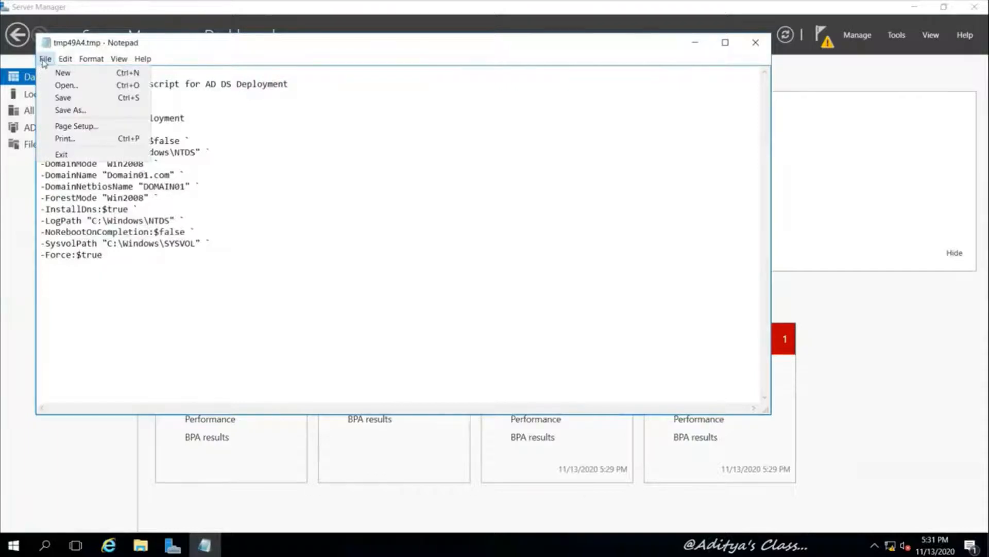
{"action": "left_click", "coordinate": [70, 110]}
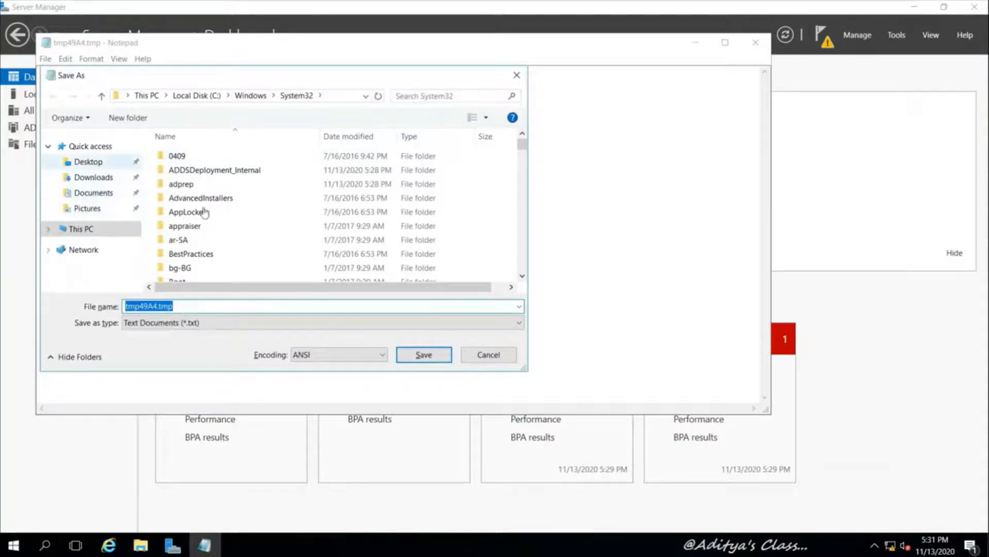
{"action": "left_click", "coordinate": [243, 266]}
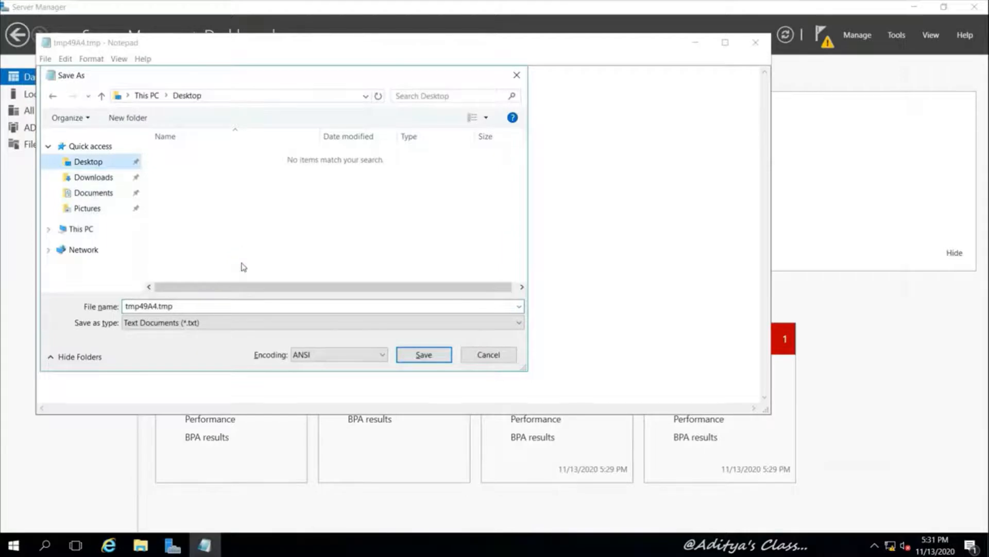
{"action": "left_click", "coordinate": [199, 306]}
{"action": "left_click", "coordinate": [191, 307]}
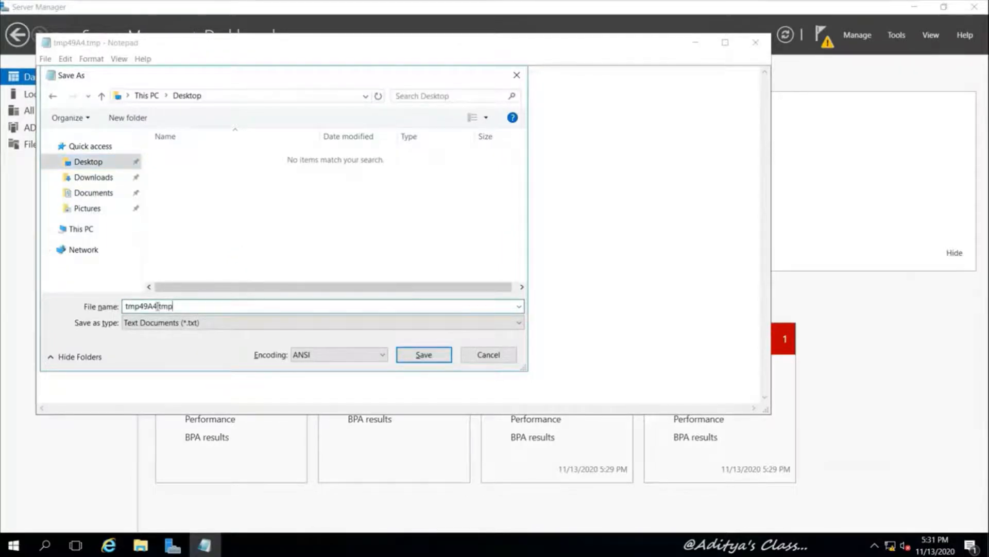
{"action": "left_click_drag", "start_coordinate": [183, 306], "coordinate": [96, 306]}
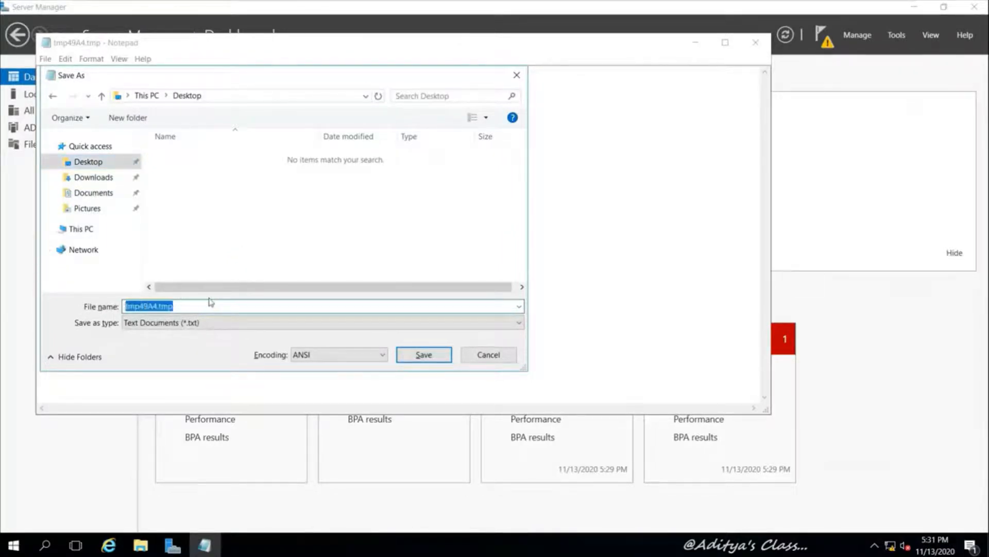
{"action": "type", "text": "Ad"}
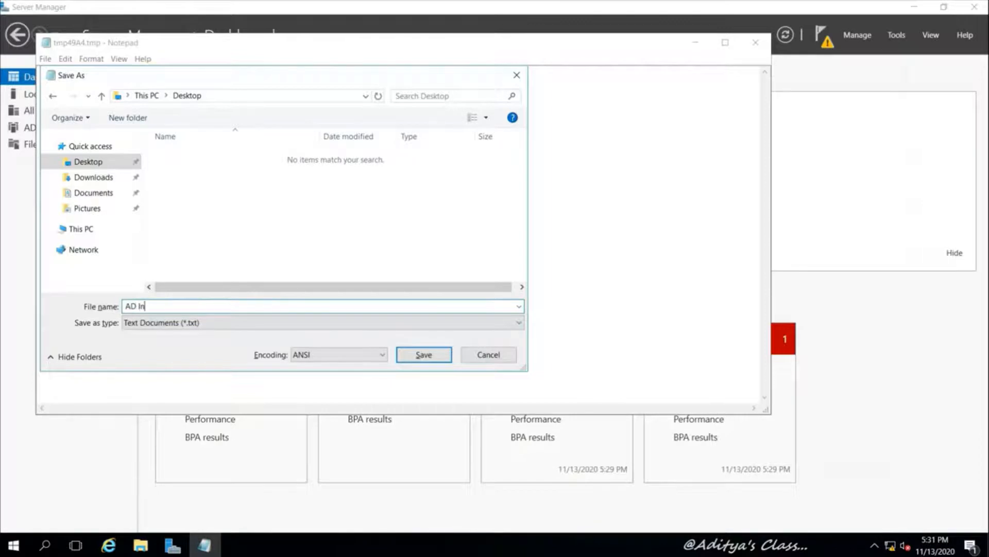
{"action": "type", "text": " Install PS"}
{"action": "left_click", "coordinate": [424, 355]}
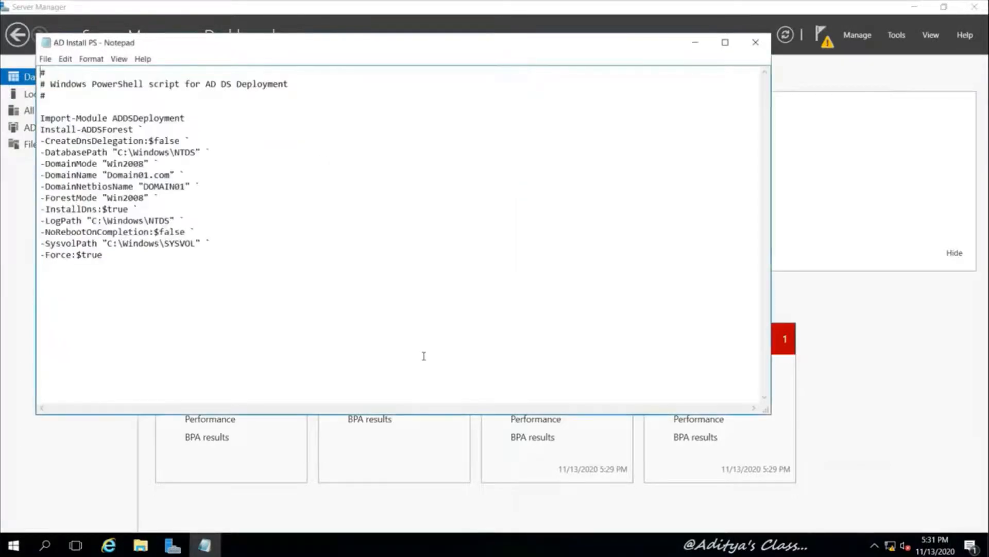
{"action": "left_click", "coordinate": [755, 42]}
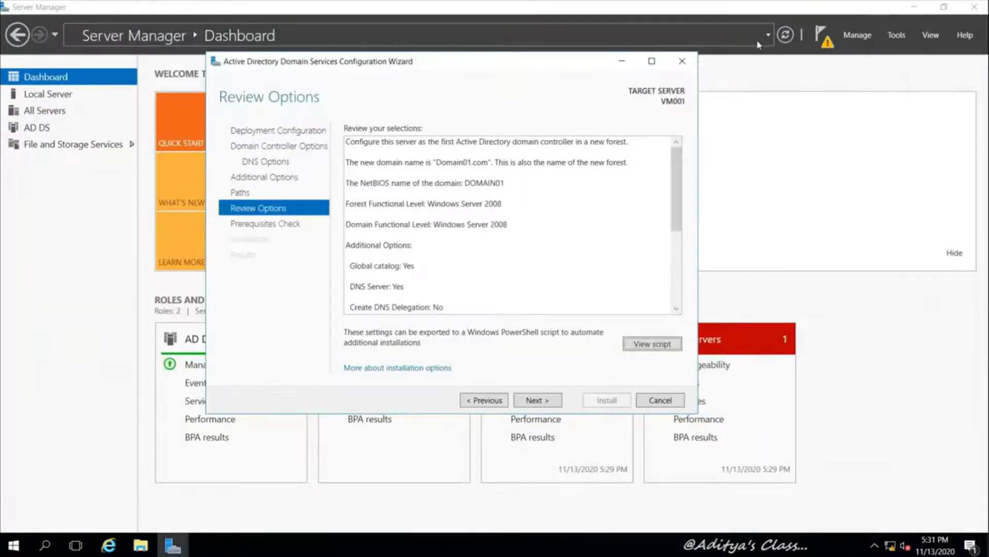
Pass the prerequisites check, start the domain controller installation, and switch to VM002
{"action": "left_click", "coordinate": [537, 400]}
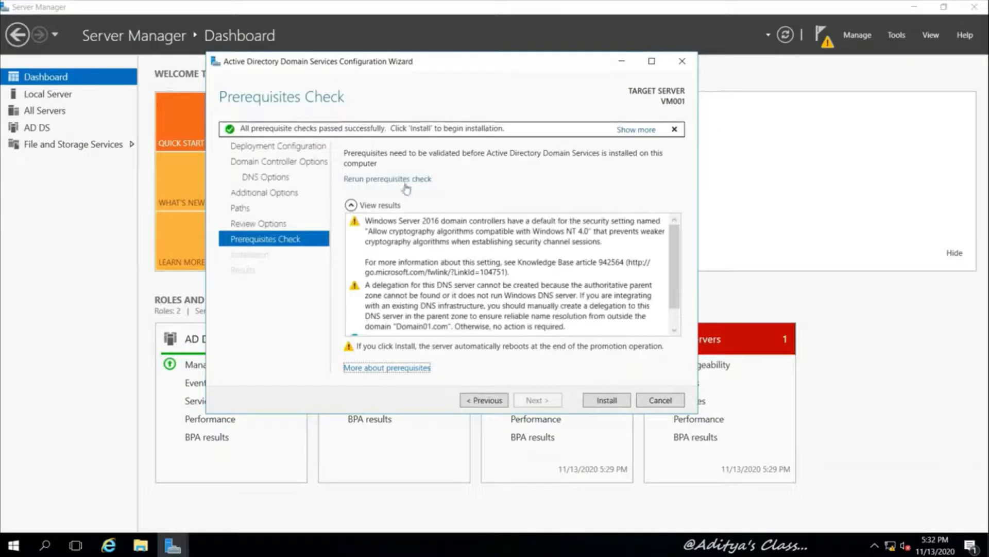
{"action": "left_click", "coordinate": [613, 405]}
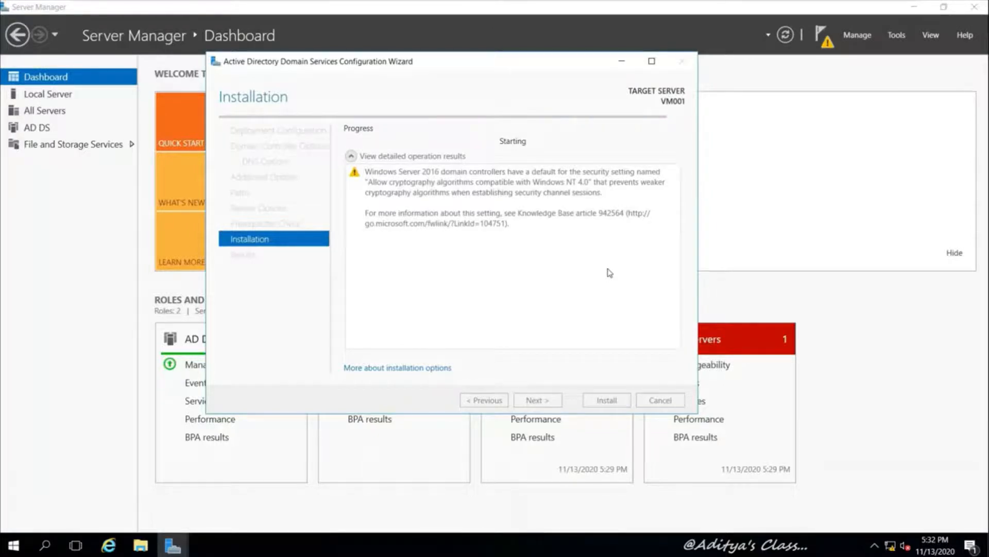
{"action": "mouse_move", "coordinate": [586, 4]}
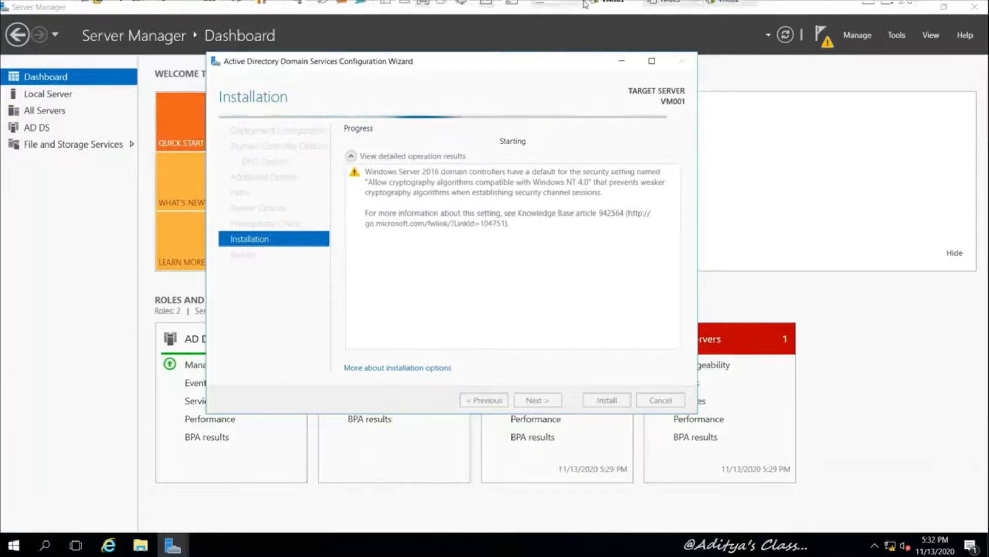
{"action": "left_click", "coordinate": [729, 10]}
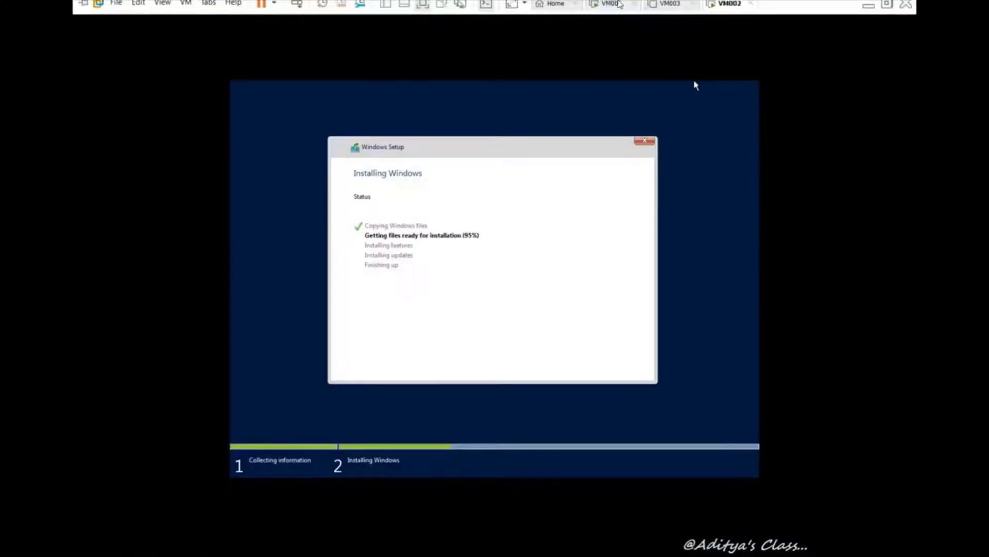
Set and confirm the Administrator password to finish VM002's Windows setup
{"action": "left_click", "coordinate": [618, 4]}
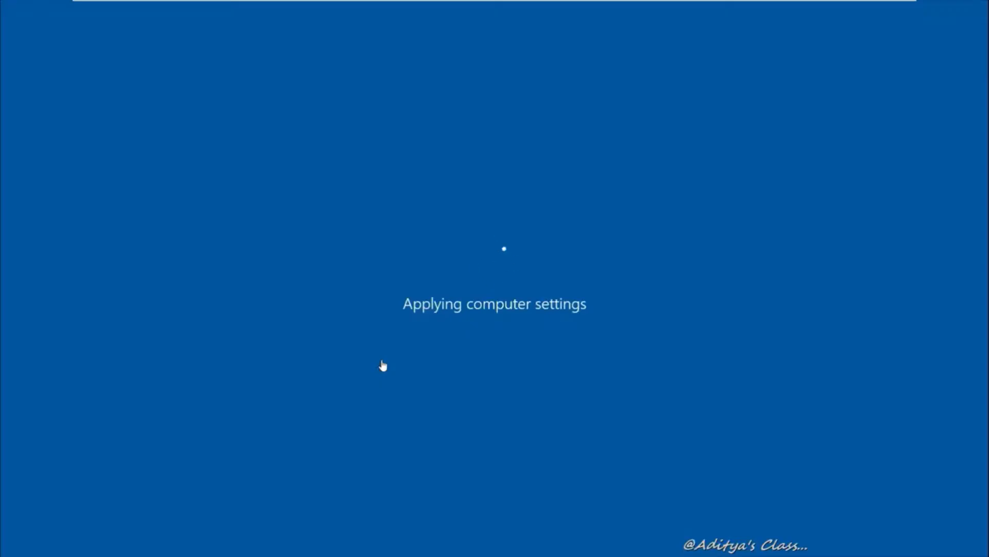
{"action": "mouse_move", "coordinate": [523, 3]}
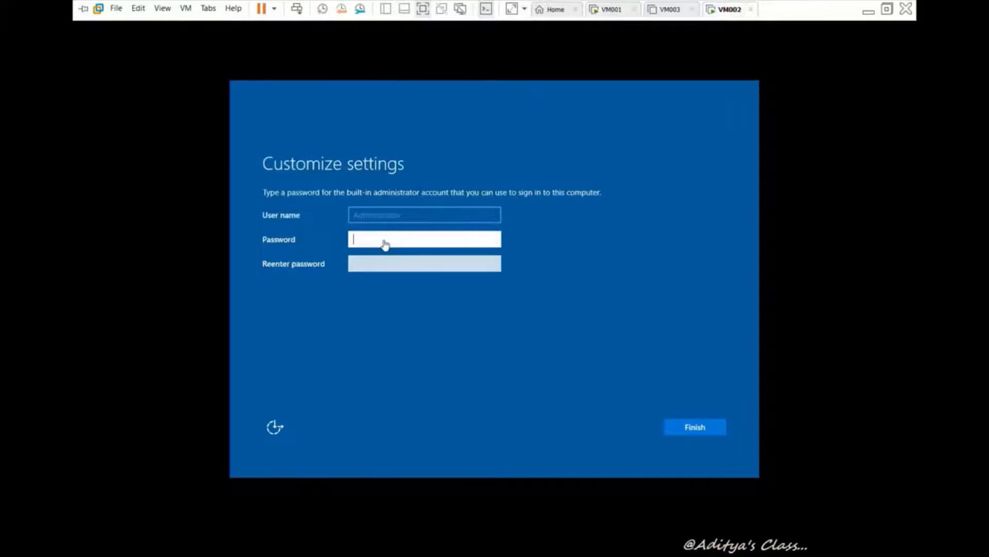
{"action": "left_click", "coordinate": [381, 239]}
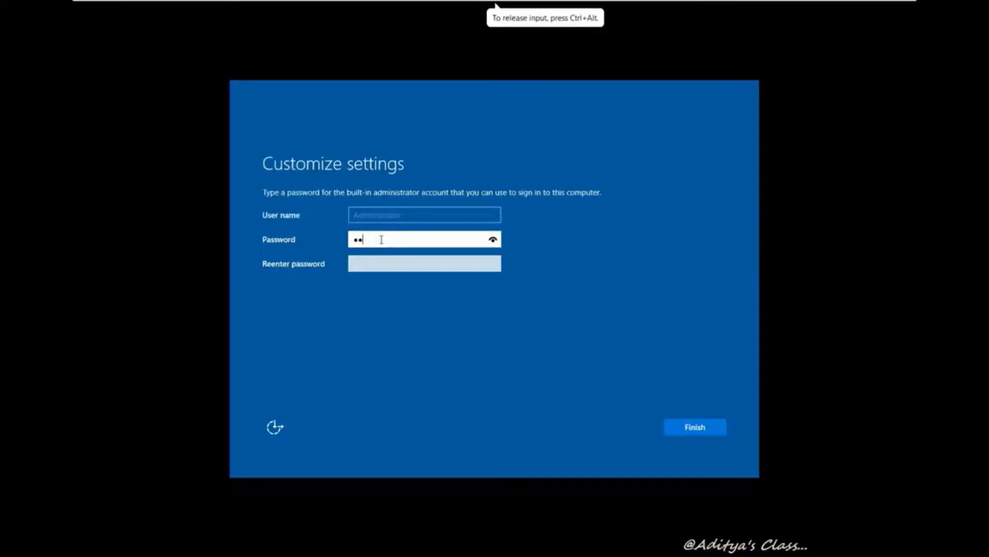
{"action": "key", "text": "Tab"}
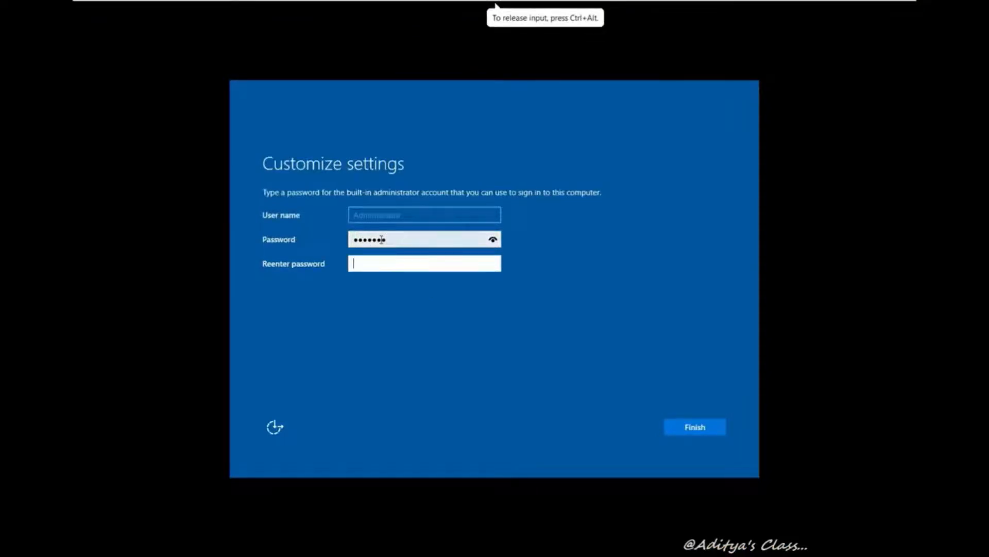
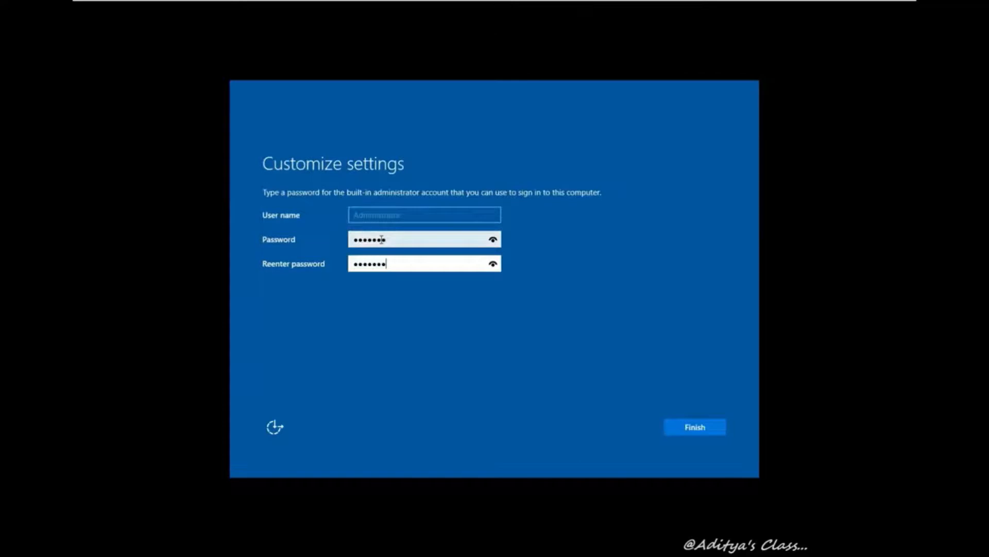
{"action": "key", "text": "Return"}
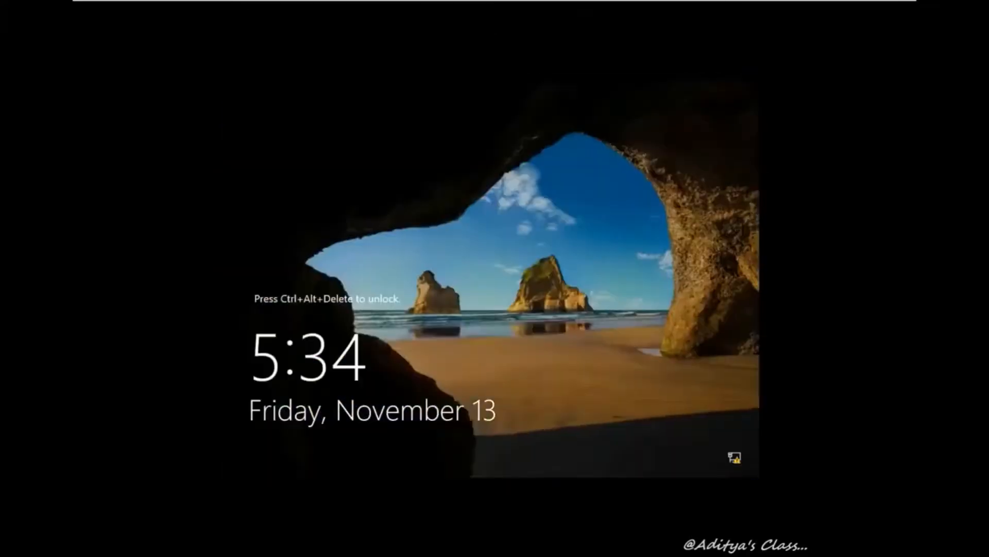
Send Ctrl+Alt+Del and sign in to VM002 as Administrator with the password
{"action": "mouse_move", "coordinate": [245, 2]}
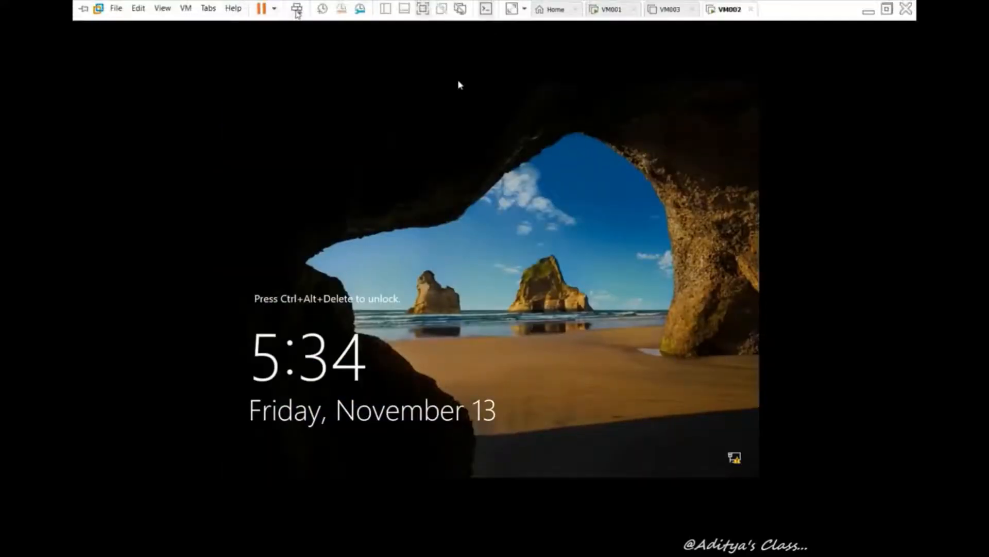
{"action": "left_click", "coordinate": [296, 9]}
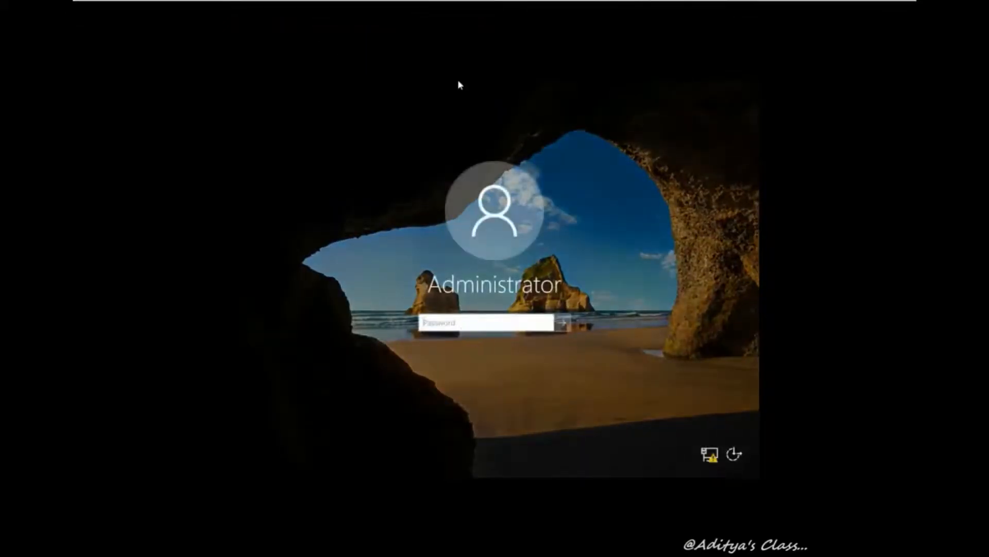
{"action": "left_click", "coordinate": [465, 321]}
{"action": "type", "text": "•"}
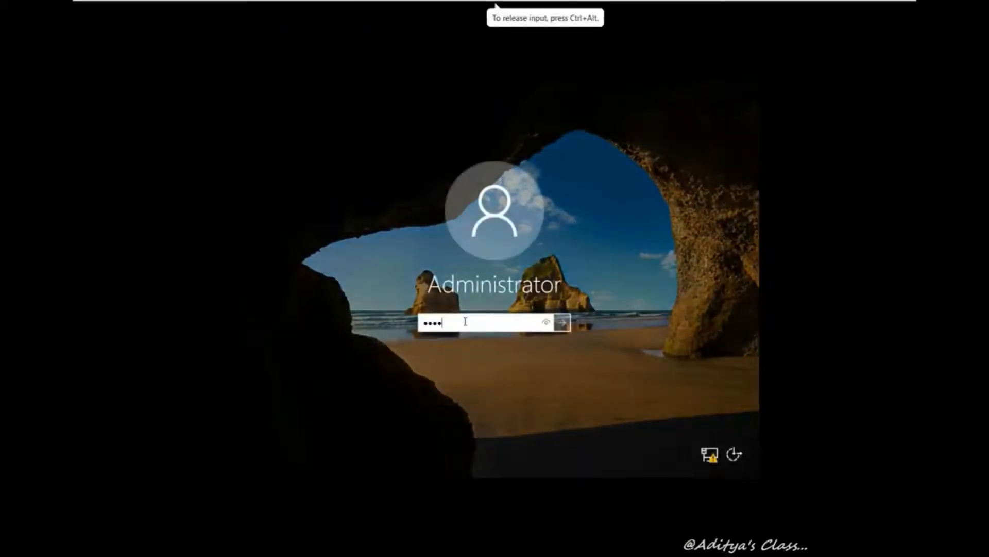
{"action": "type", "text": "•"}
{"action": "key", "text": "Return"}
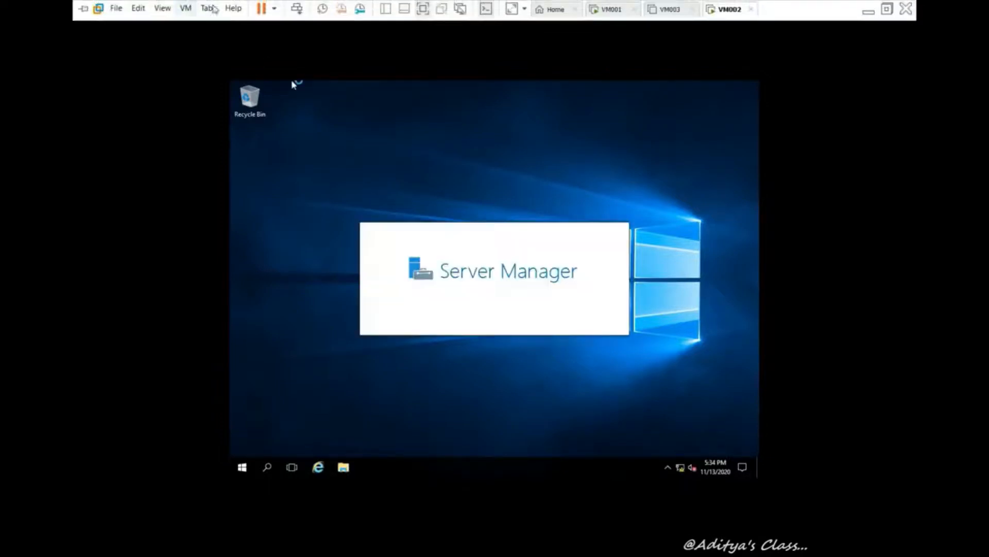
Start installing VMware Tools on VM002 and open its computer name settings from Local Server
{"action": "left_click", "coordinate": [186, 8]}
{"action": "left_click", "coordinate": [214, 139]}
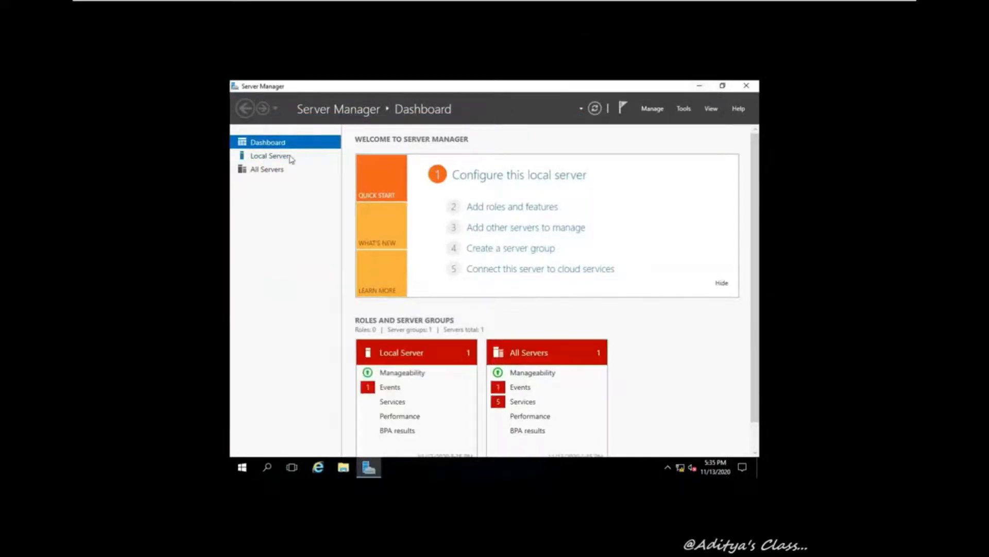
{"action": "left_click", "coordinate": [266, 158]}
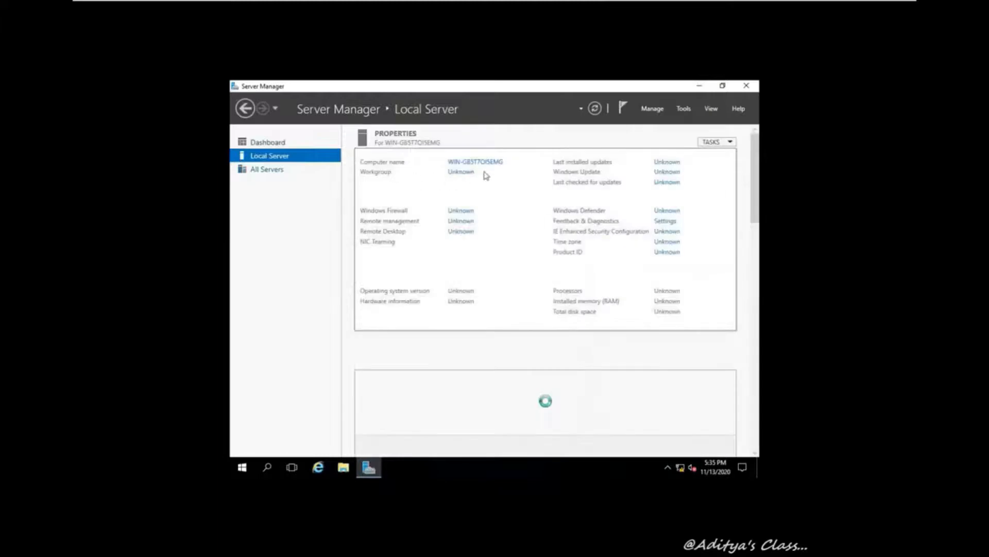
{"action": "left_click", "coordinate": [491, 163]}
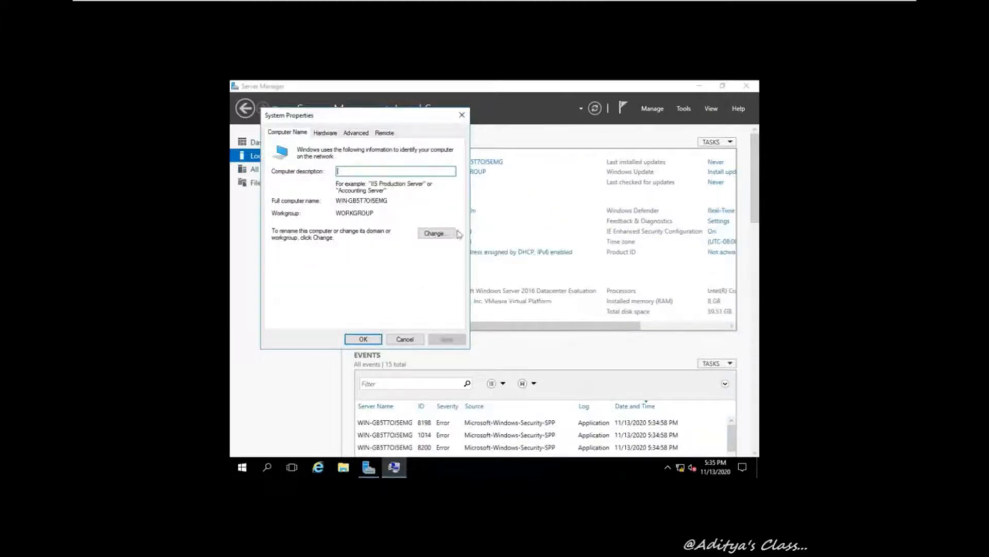
{"action": "left_click", "coordinate": [435, 235]}
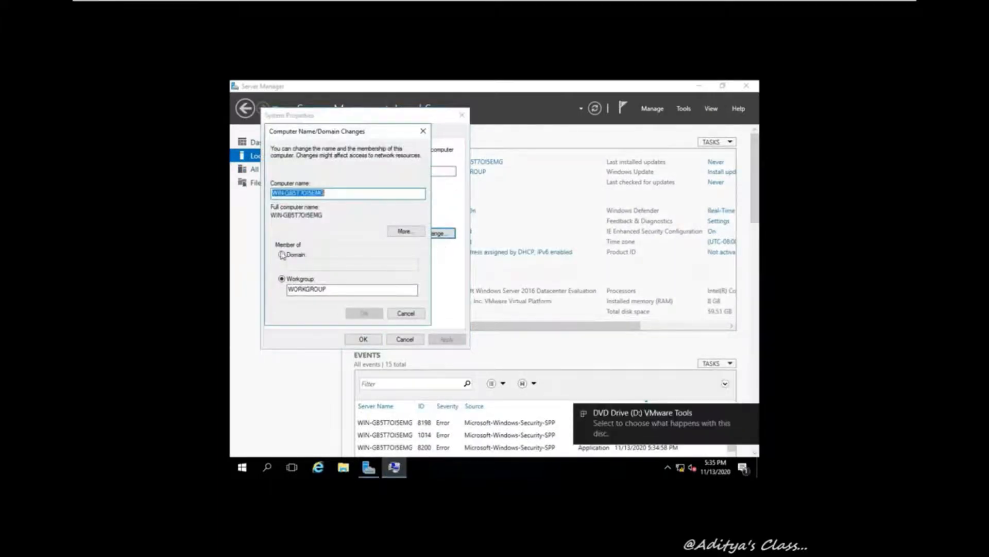
Rename the computer to VM002, keeping it in the workgroup, and choose Restart Later
{"action": "left_click", "coordinate": [282, 255]}
{"action": "left_click", "coordinate": [282, 279]}
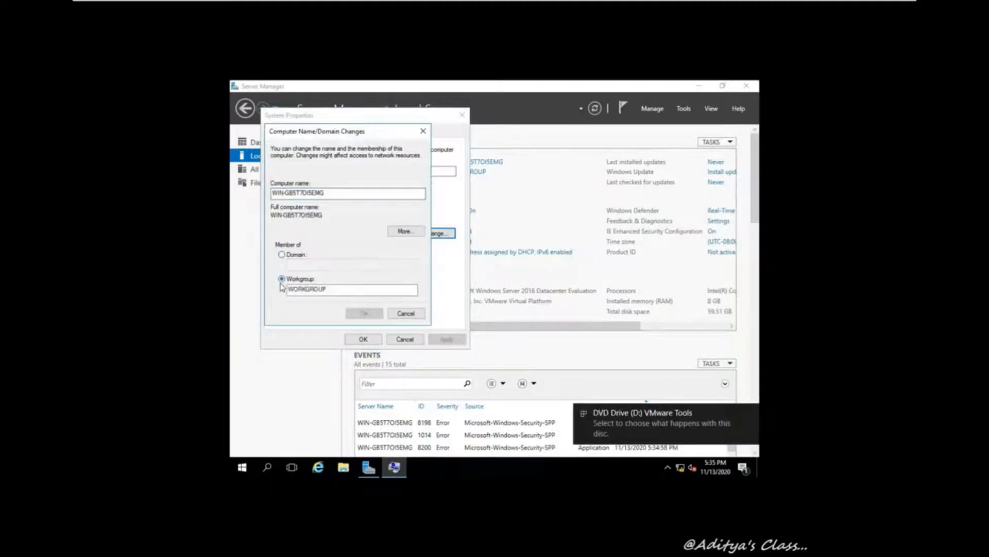
{"action": "left_click", "coordinate": [402, 313]}
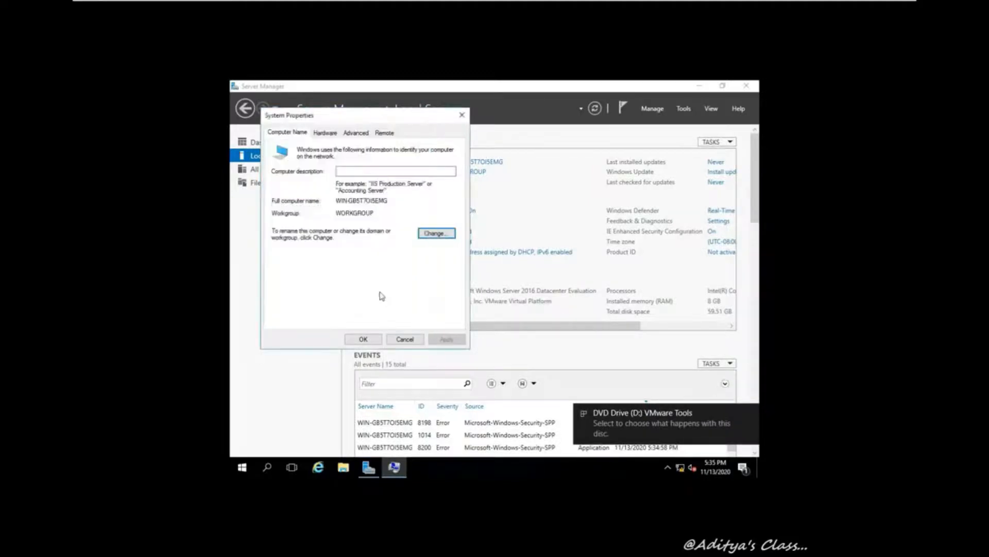
{"action": "left_click", "coordinate": [437, 234]}
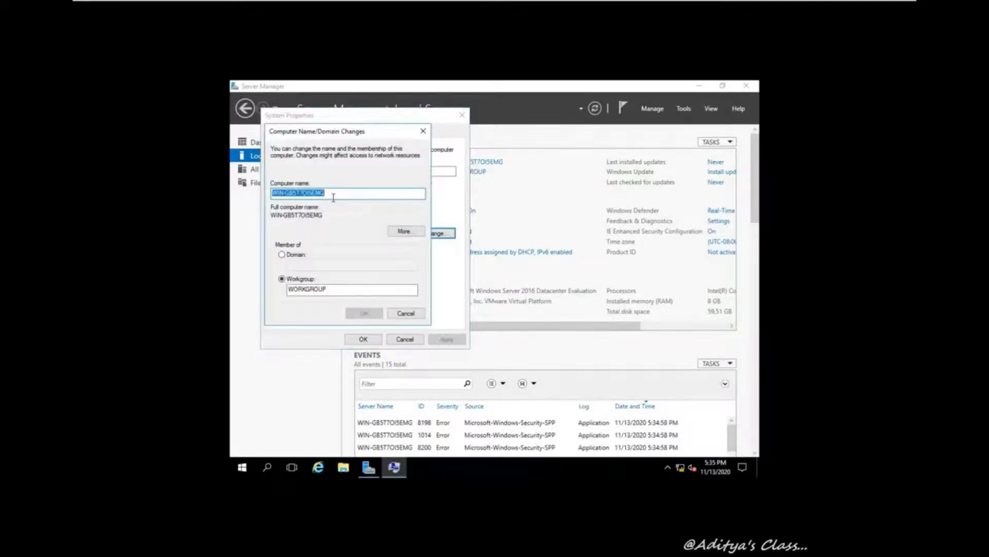
{"action": "type", "text": "VM002"}
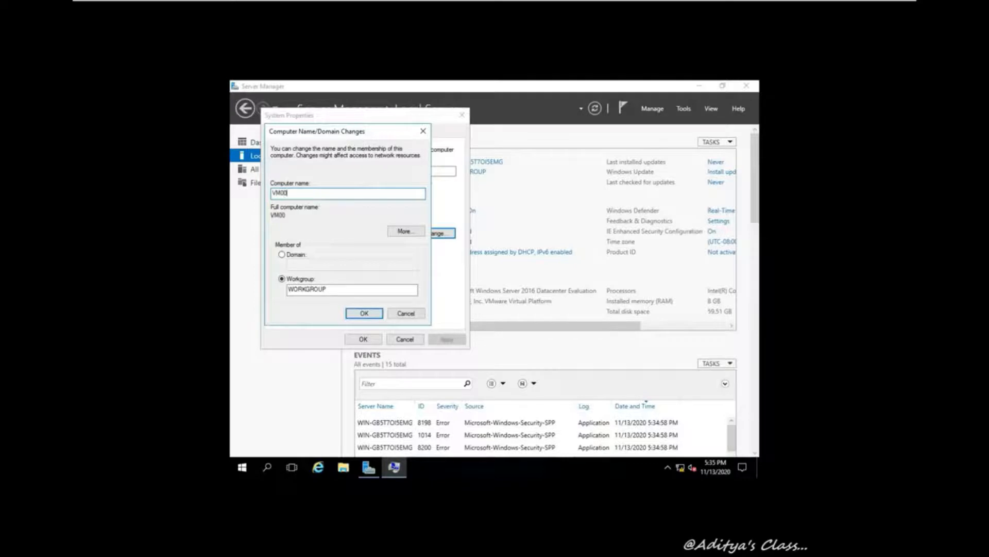
{"action": "left_click", "coordinate": [364, 314]}
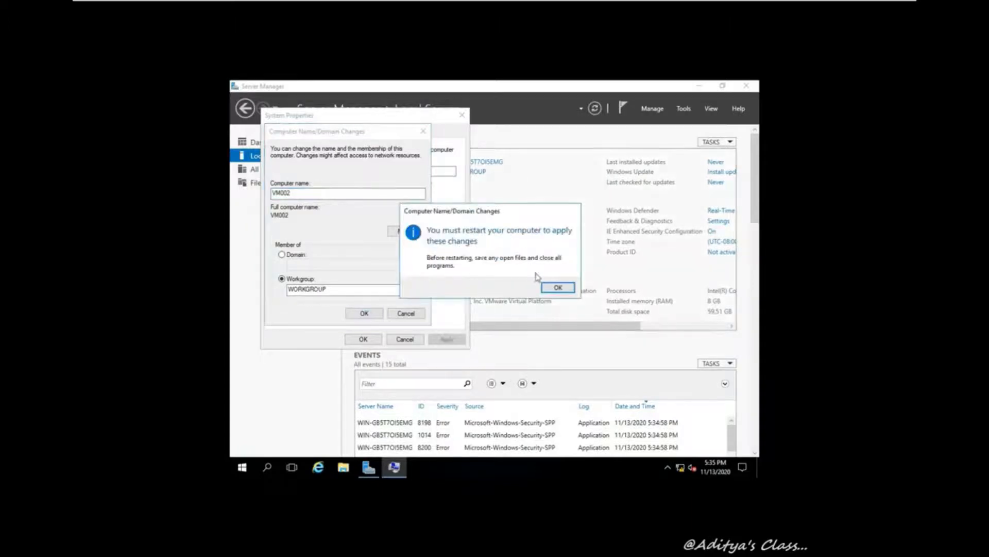
{"action": "left_click", "coordinate": [558, 287]}
{"action": "left_click", "coordinate": [363, 340]}
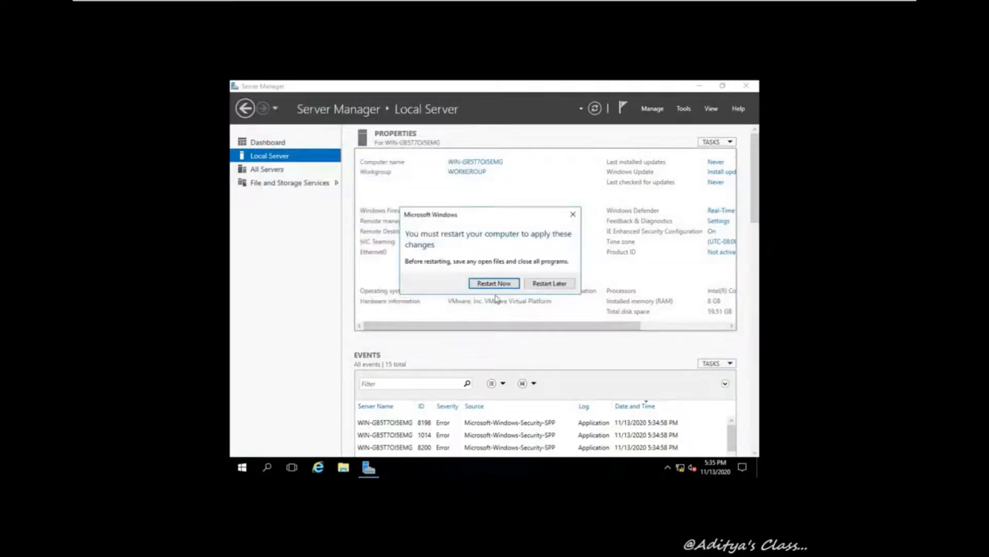
{"action": "left_click", "coordinate": [553, 284]}
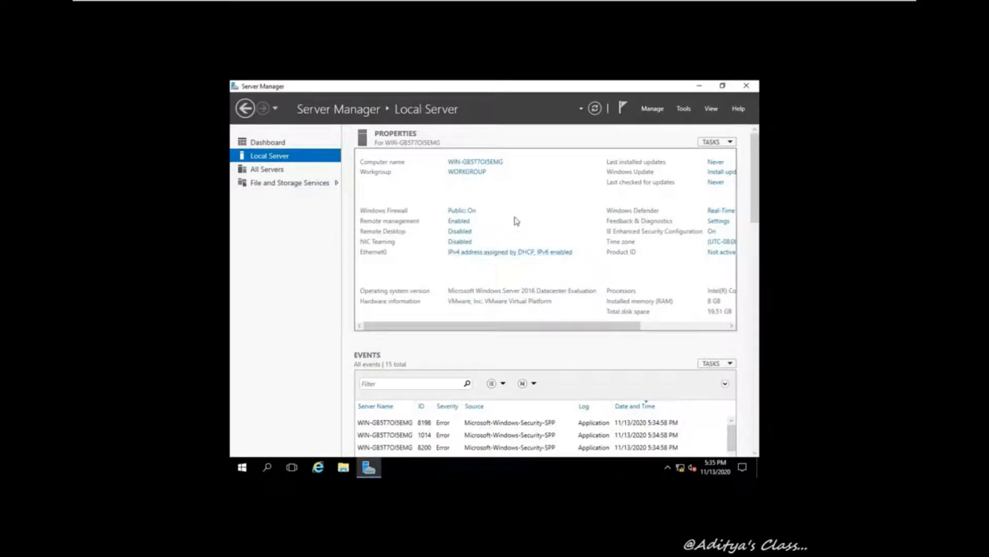
Turn off IPv6 in the Ethernet0 connection properties
{"action": "right_click", "coordinate": [353, 187]}
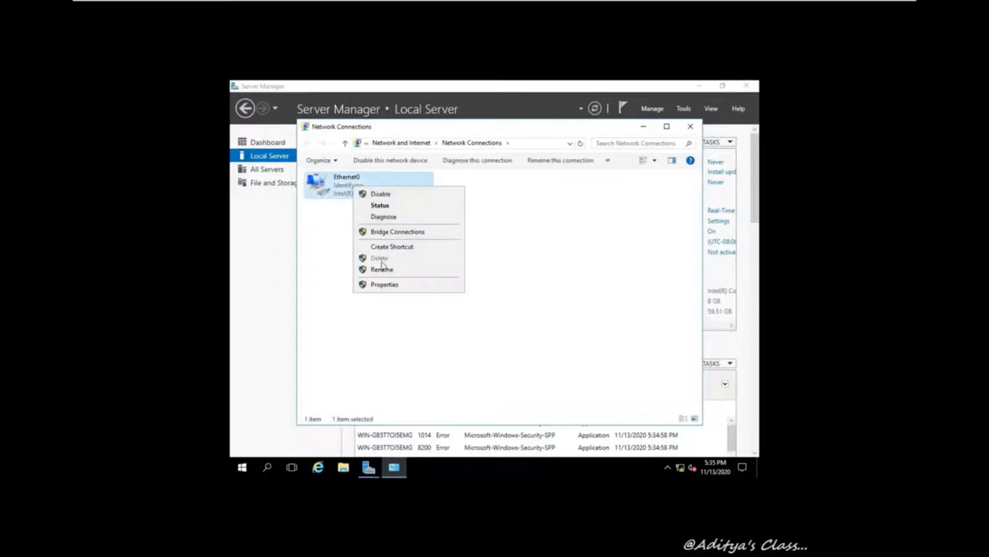
{"action": "left_click", "coordinate": [392, 285]}
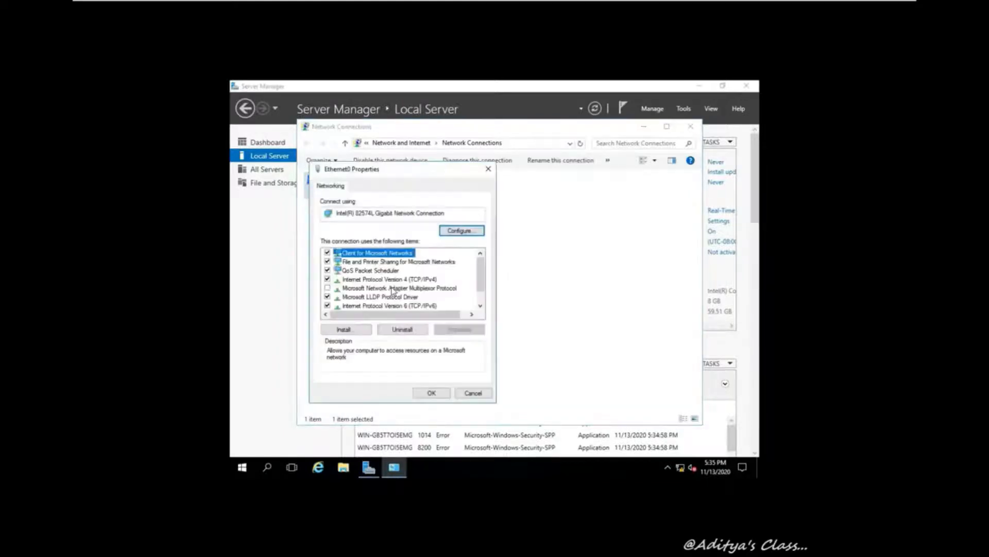
{"action": "left_click", "coordinate": [327, 305]}
Give Ethernet0 static IPv4 192.168.10.2, mask 255.255.255.0, DNS 192.168.10.1
{"action": "left_click", "coordinate": [417, 281]}
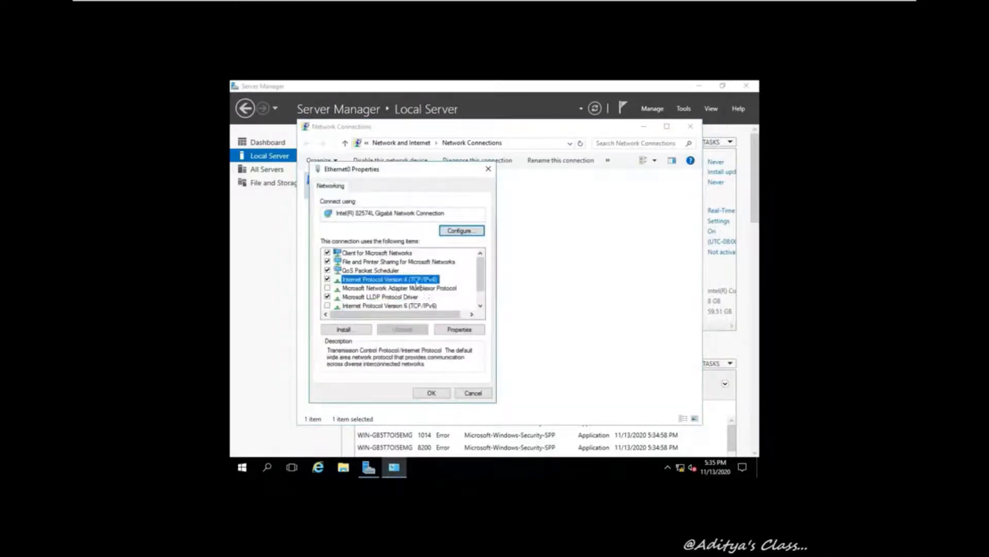
{"action": "left_click", "coordinate": [457, 330]}
{"action": "left_click", "coordinate": [346, 283]}
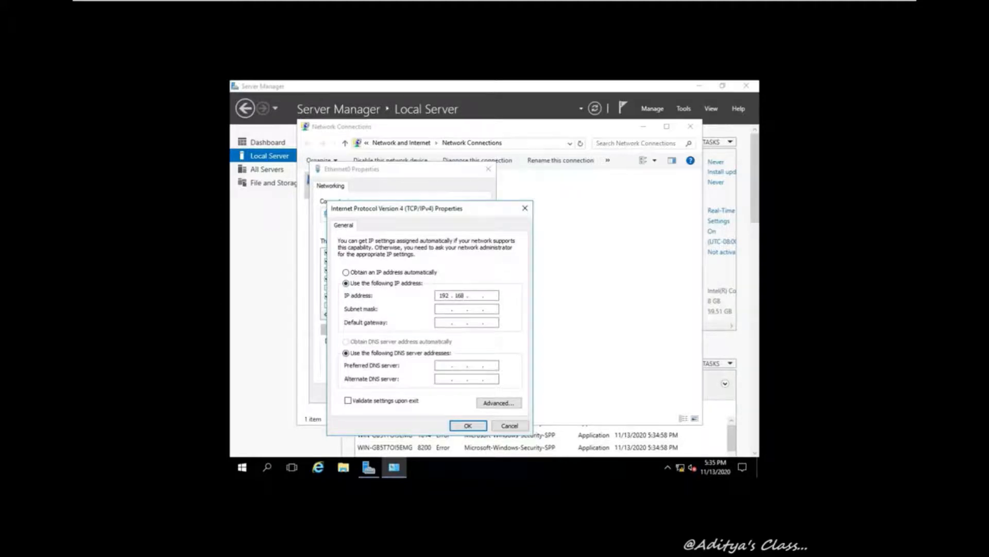
{"action": "type", "text": "192 . 168 . 10 ."}
{"action": "left_click", "coordinate": [438, 309]}
{"action": "left_click", "coordinate": [467, 425]}
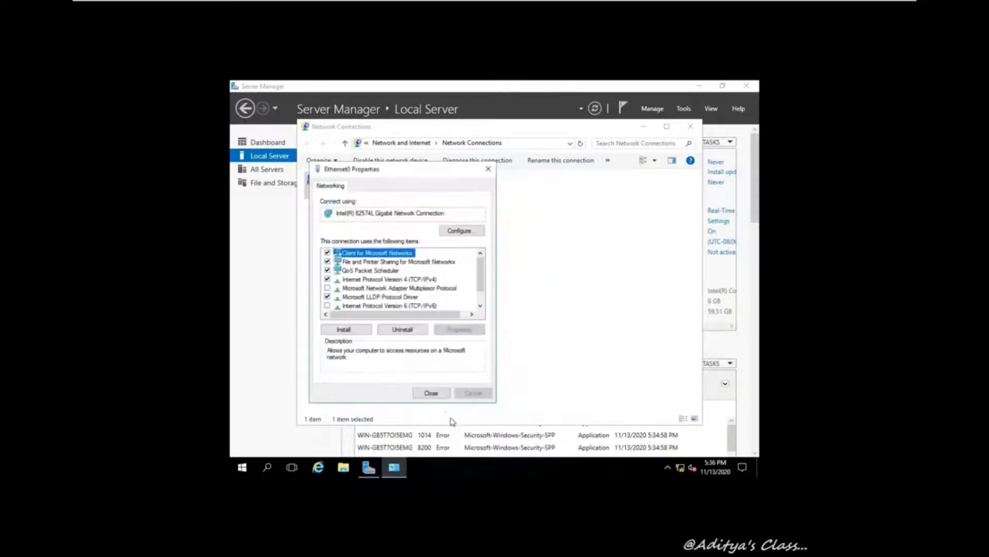
{"action": "left_click", "coordinate": [433, 393]}
{"action": "left_click", "coordinate": [691, 129]}
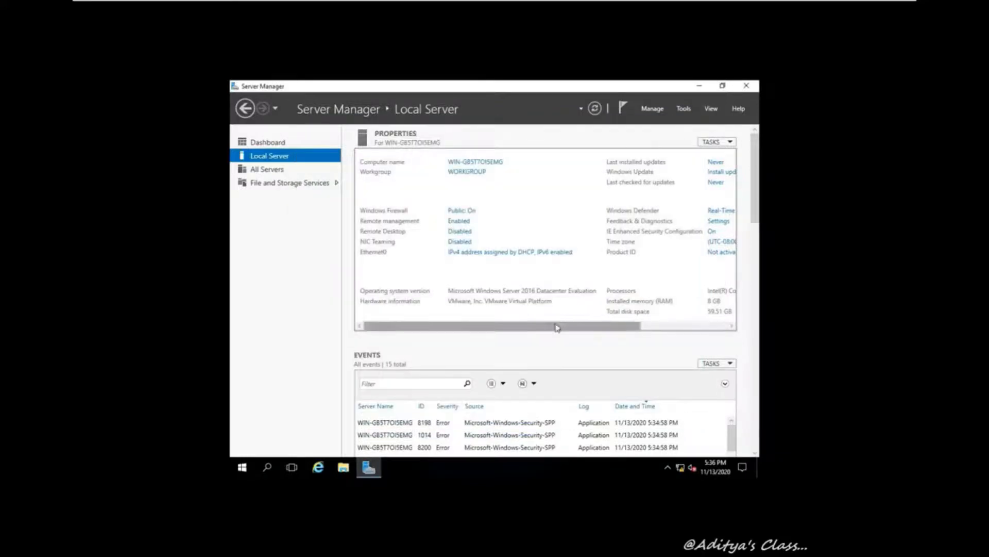
Turn IE Enhanced Security Configuration off for both administrators and users
{"action": "left_click_drag", "start_coordinate": [557, 326], "coordinate": [683, 332]}
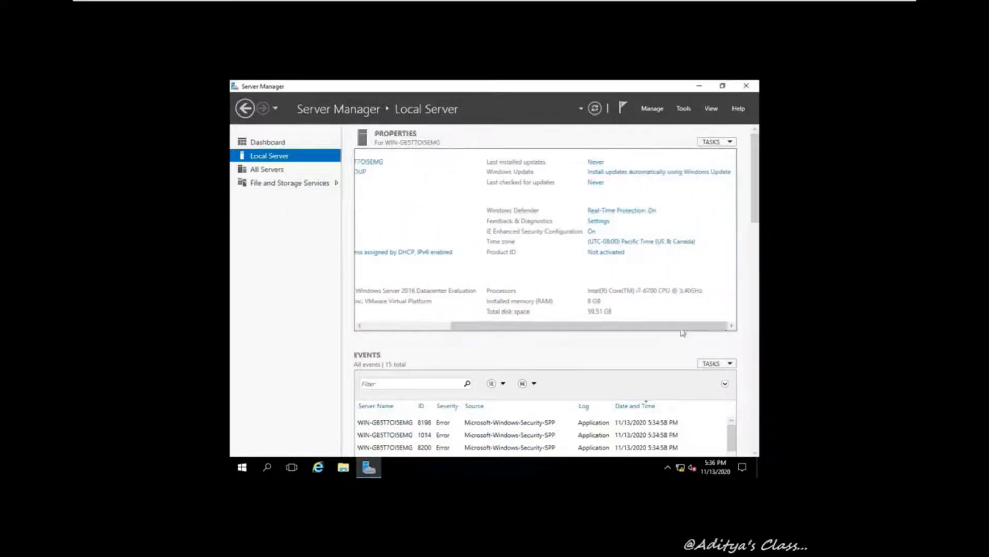
{"action": "left_click", "coordinate": [592, 231]}
{"action": "left_click", "coordinate": [428, 260]}
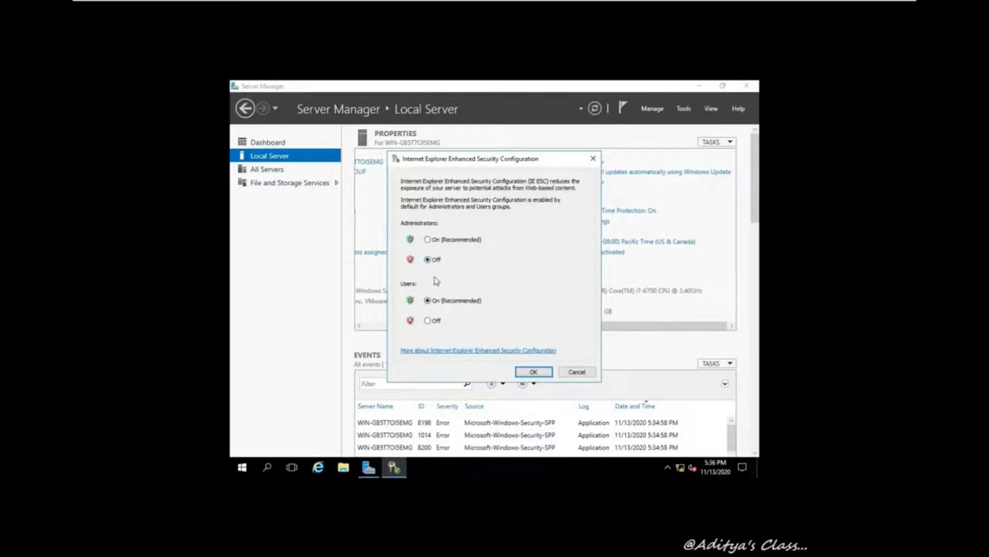
{"action": "left_click", "coordinate": [428, 320]}
{"action": "left_click", "coordinate": [533, 371]}
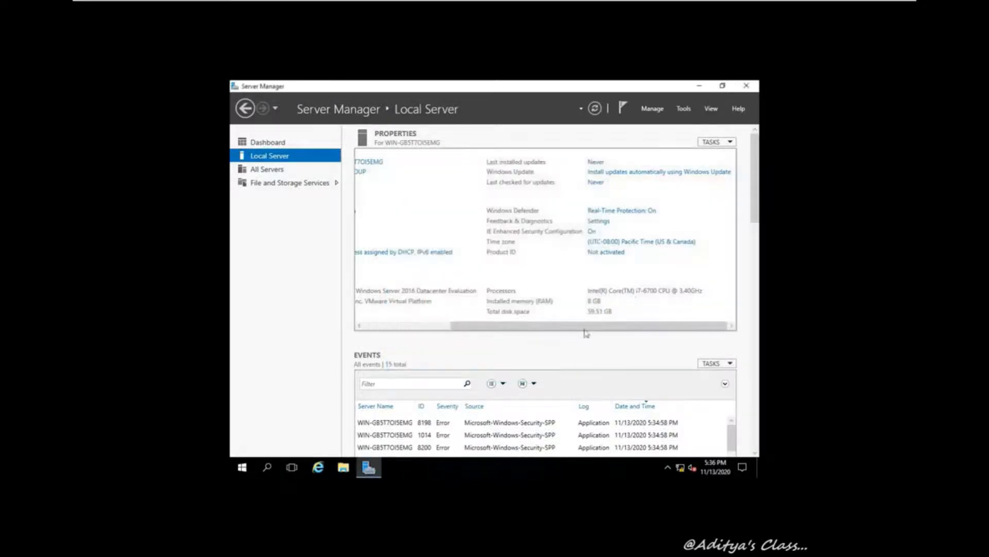
Change the guest's time zone to UTC+05:30 New Delhi
{"action": "left_click", "coordinate": [653, 242]}
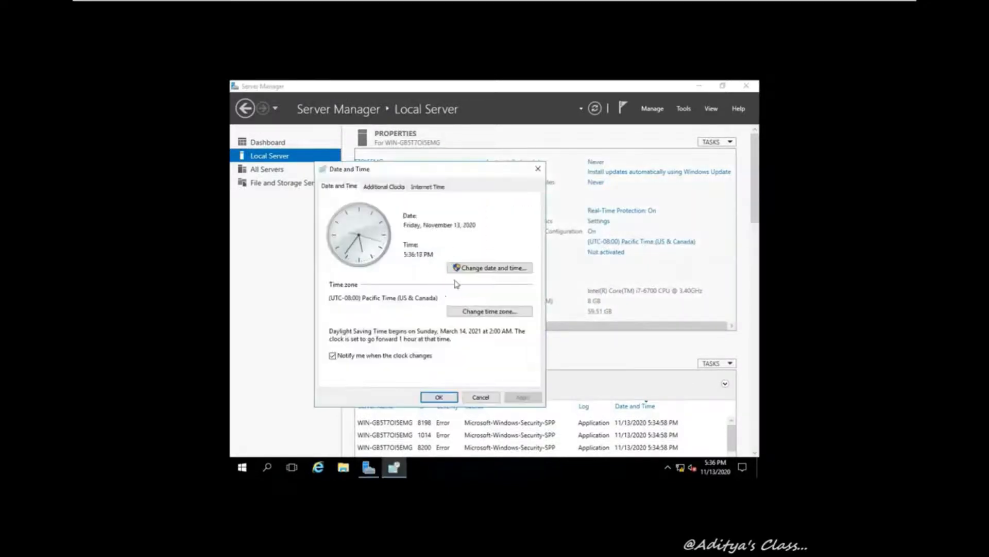
{"action": "left_click", "coordinate": [506, 315]}
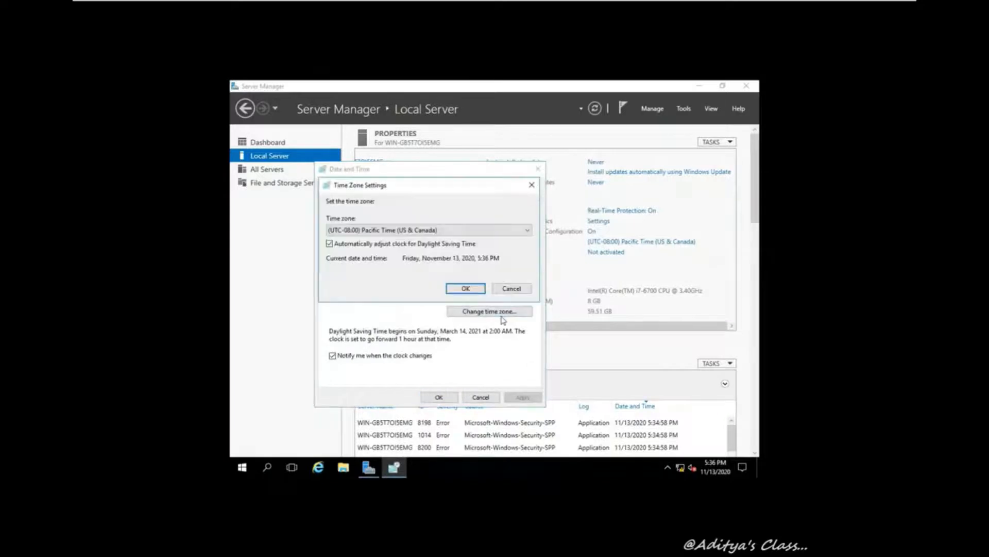
{"action": "left_click", "coordinate": [442, 234]}
{"action": "scroll", "coordinate": [402, 335], "scroll_direction": "down", "scroll_amount": 18}
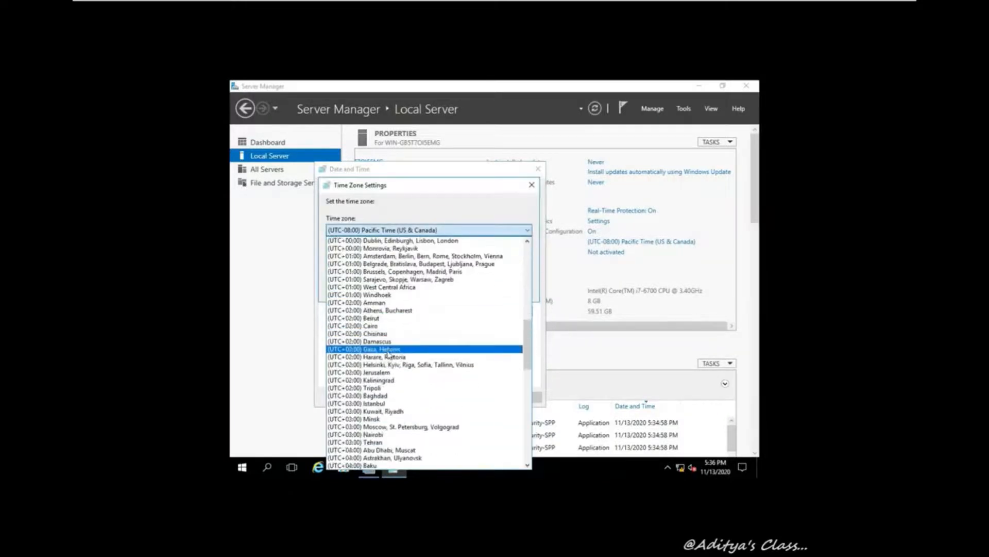
{"action": "scroll", "coordinate": [391, 351], "scroll_direction": "down", "scroll_amount": 4}
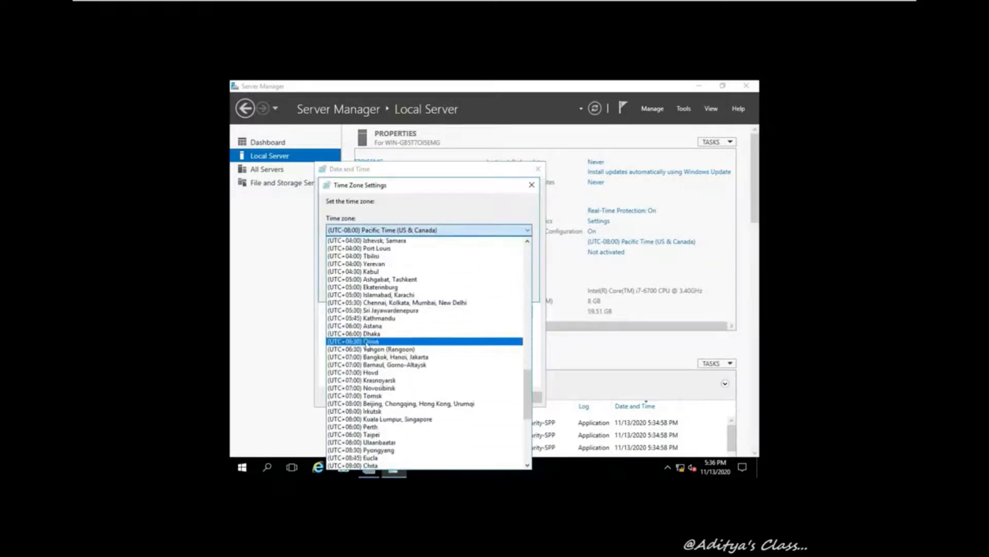
{"action": "left_click", "coordinate": [411, 304]}
{"action": "left_click", "coordinate": [465, 288]}
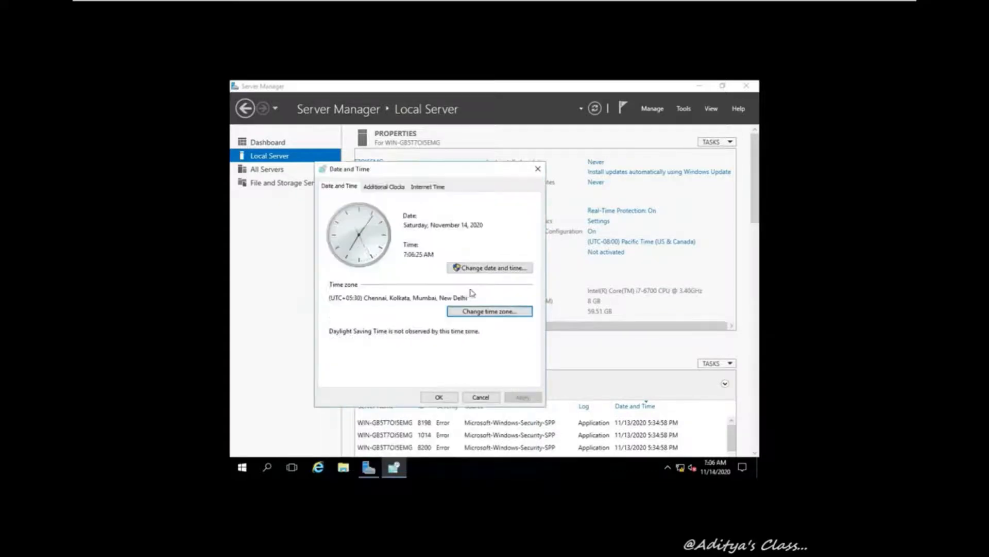
Adjust the guest clock to 5:36 PM and refresh the server properties
{"action": "left_click", "coordinate": [509, 271]}
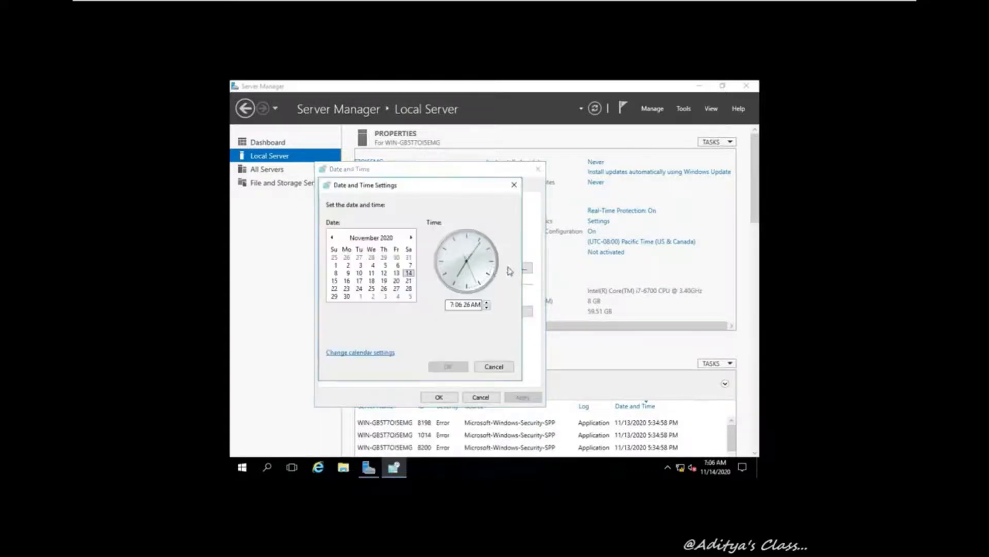
{"action": "left_click", "coordinate": [479, 304]}
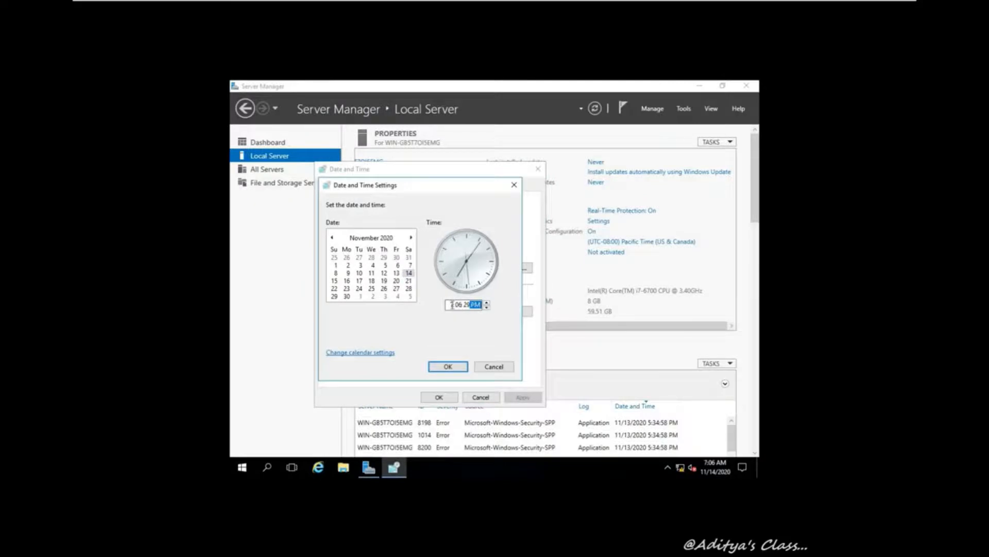
{"action": "left_click", "coordinate": [487, 302]}
{"action": "left_click", "coordinate": [487, 302]}
{"action": "left_click", "coordinate": [487, 303]}
{"action": "left_click", "coordinate": [487, 302]}
{"action": "left_click", "coordinate": [487, 302]}
{"action": "left_click", "coordinate": [487, 307]}
{"action": "left_click", "coordinate": [446, 366]}
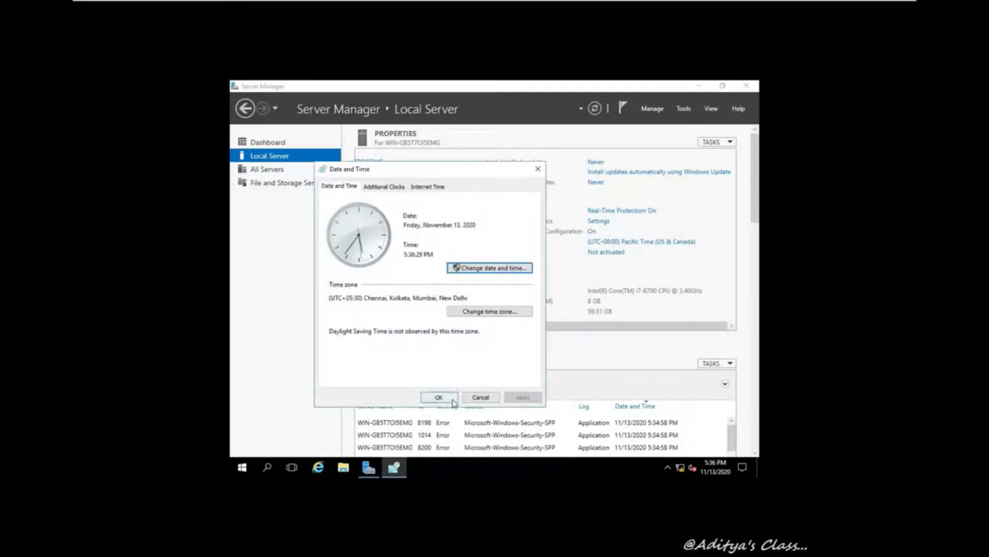
{"action": "left_click", "coordinate": [439, 397]}
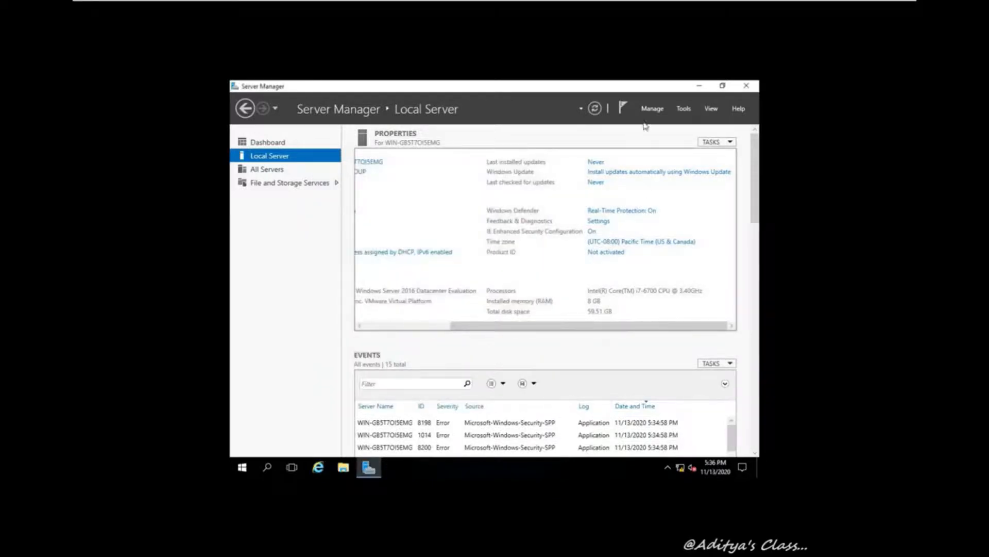
{"action": "left_click", "coordinate": [594, 108]}
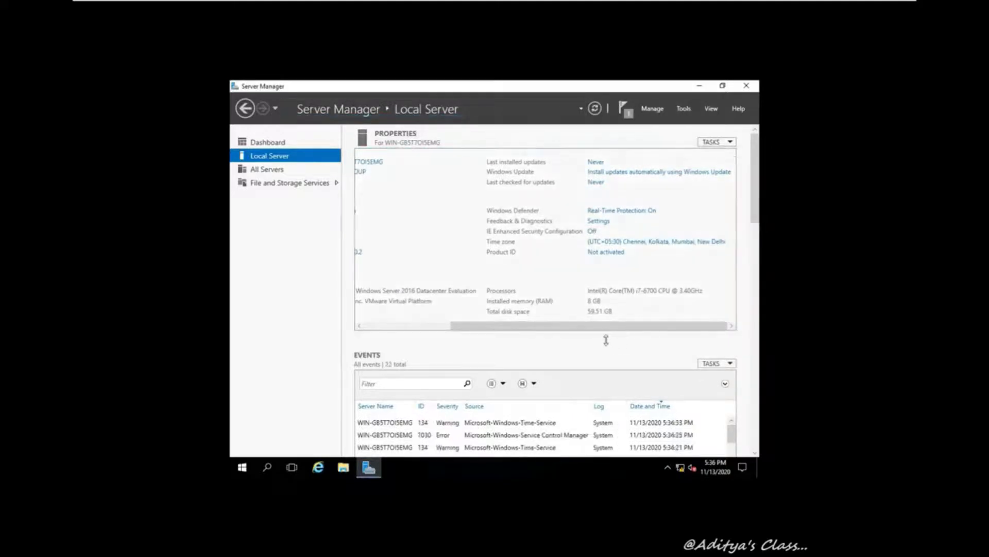
{"action": "left_click_drag", "start_coordinate": [595, 325], "coordinate": [487, 327]}
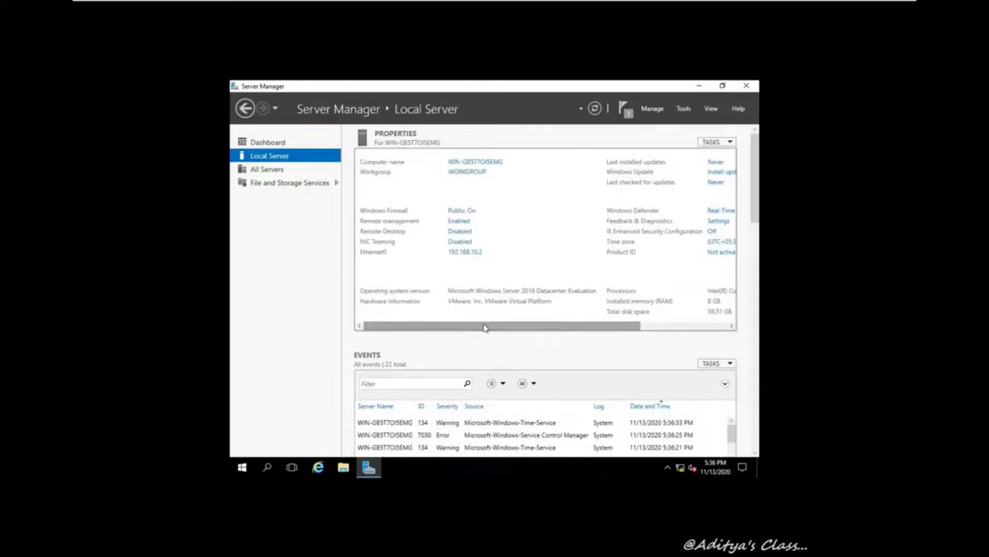
Close Server Manager and launch the VMware Tools installer from the DVD drive under This PC
{"action": "left_click", "coordinate": [746, 85]}
{"action": "left_click", "coordinate": [343, 467]}
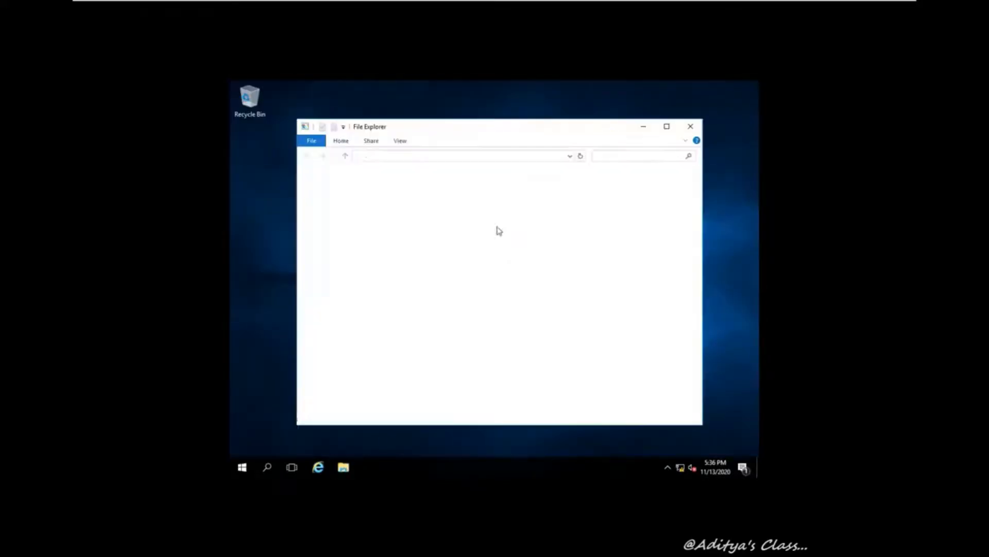
{"action": "left_click", "coordinate": [336, 246]}
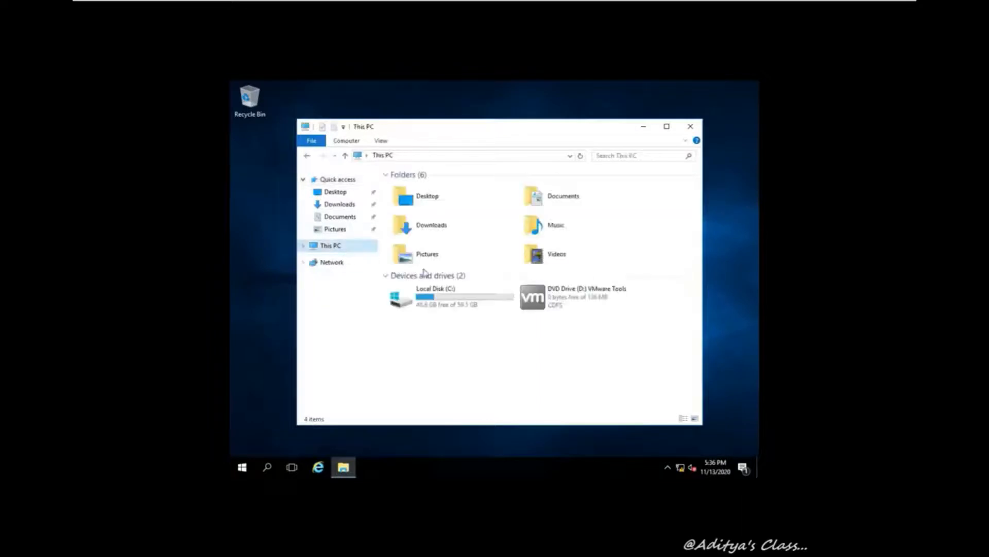
{"action": "left_click", "coordinate": [554, 303]}
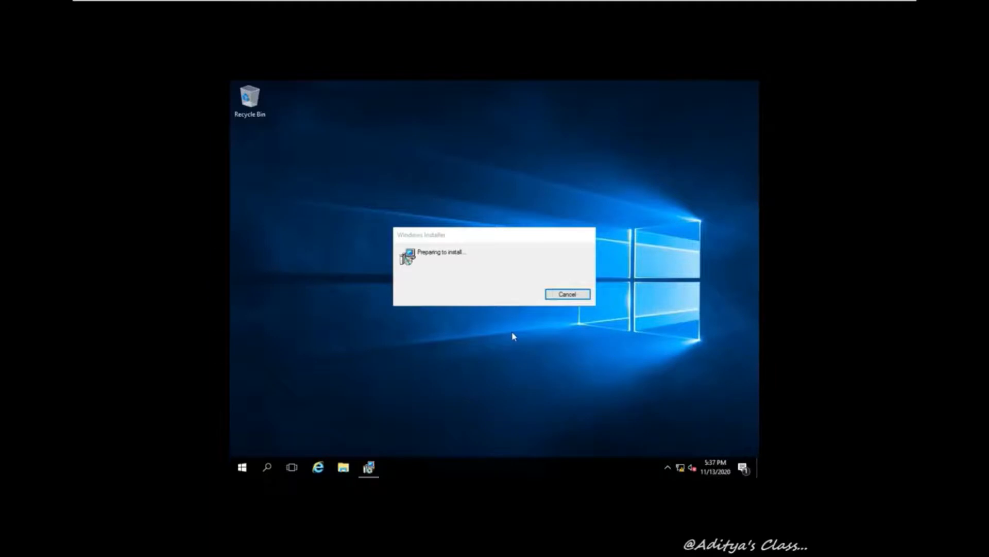
{"action": "left_click", "coordinate": [370, 467]}
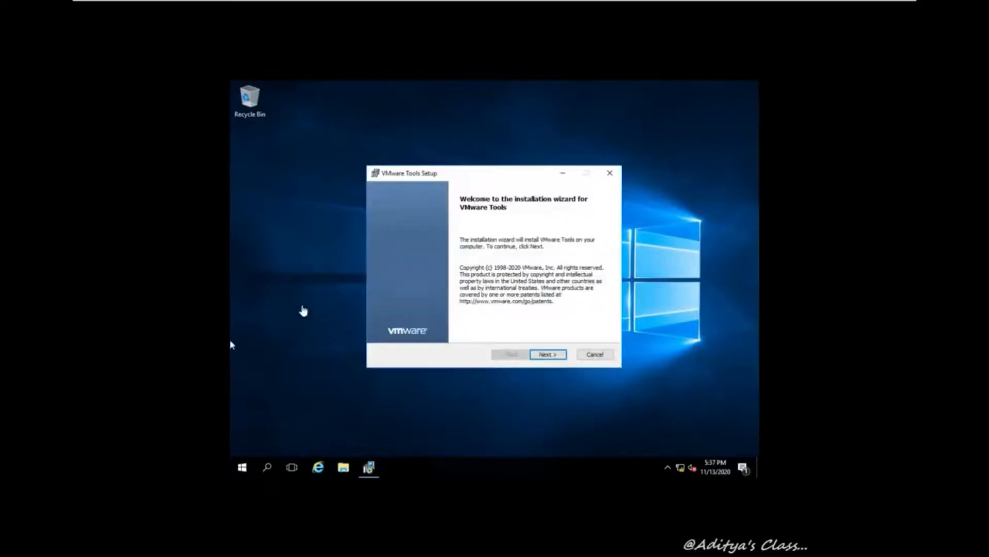
Install VMware Tools with the Typical setup and finish without restarting the guest
{"action": "left_click", "coordinate": [427, 323]}
{"action": "left_click", "coordinate": [554, 357]}
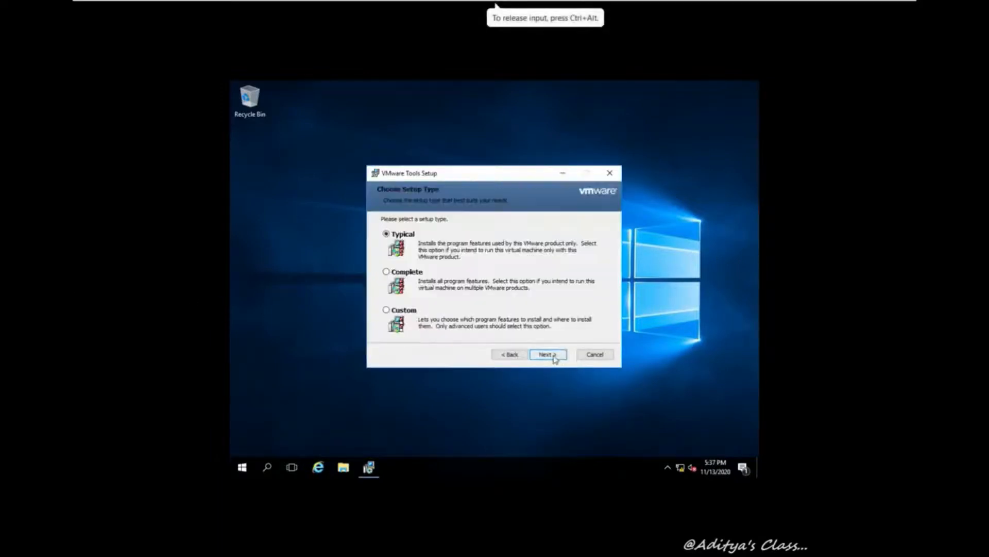
{"action": "left_click", "coordinate": [554, 357]}
{"action": "left_click", "coordinate": [552, 355]}
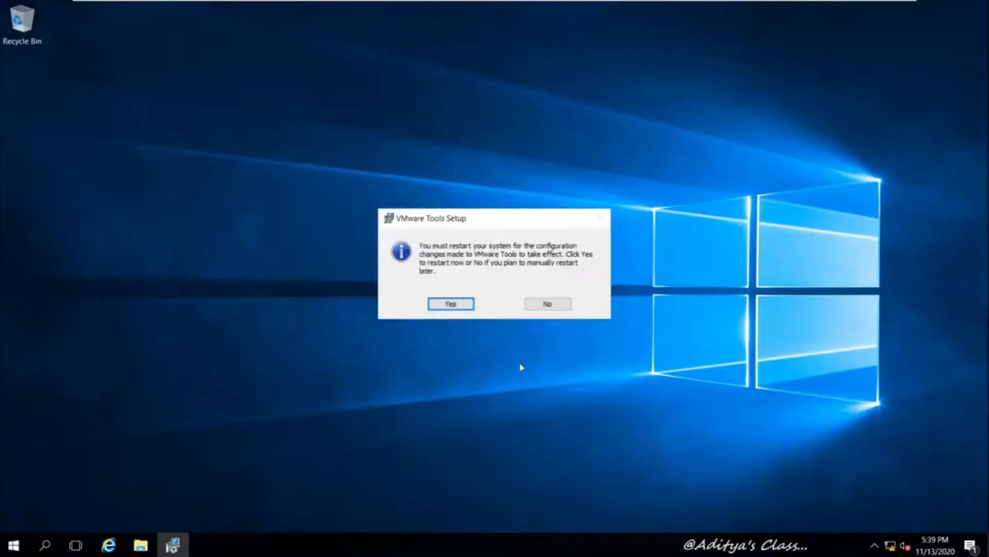
{"action": "left_click", "coordinate": [547, 304]}
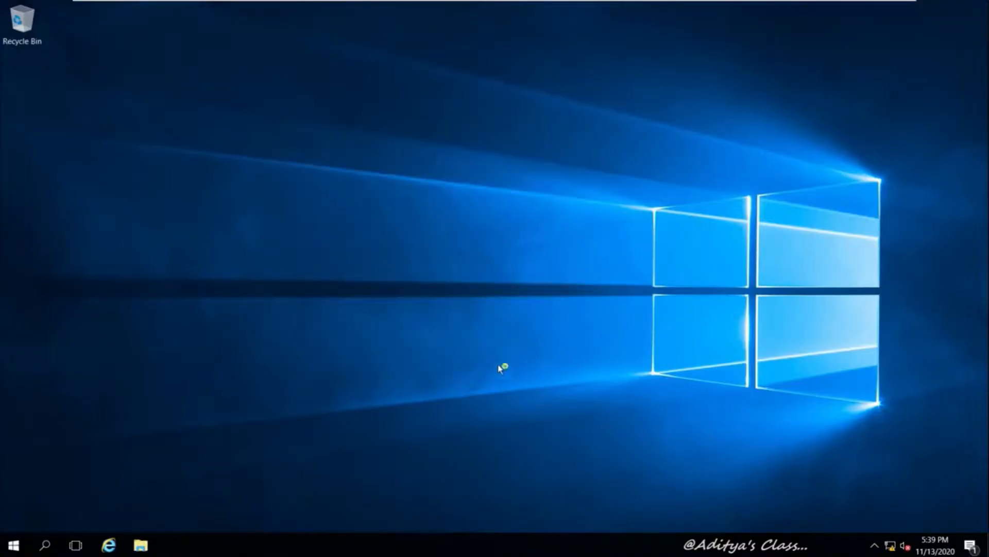
Shut down the VM002 Windows server from Start > Power, then show the Workstation Home page
{"action": "left_click", "coordinate": [14, 545]}
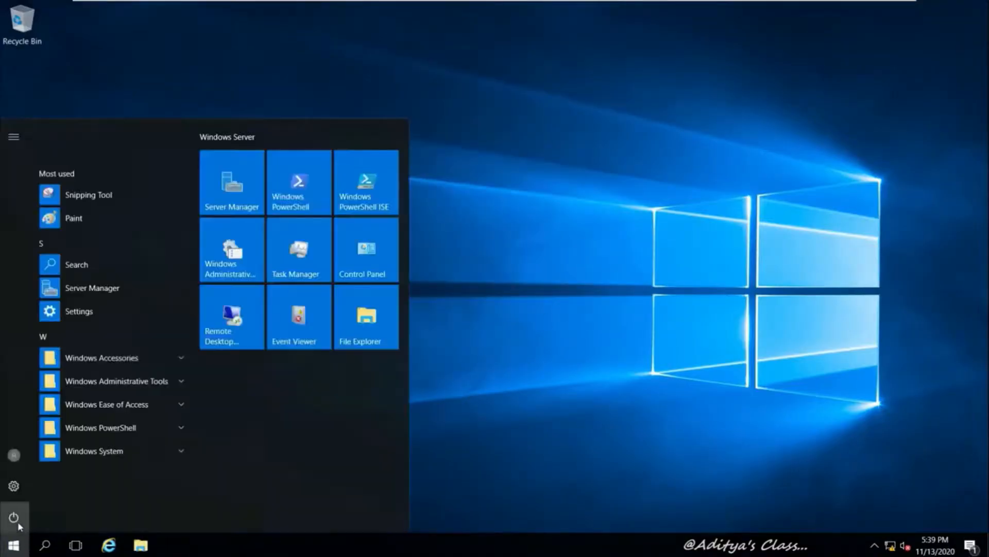
{"action": "left_click", "coordinate": [18, 524]}
{"action": "left_click", "coordinate": [39, 466]}
{"action": "left_click", "coordinate": [230, 482]}
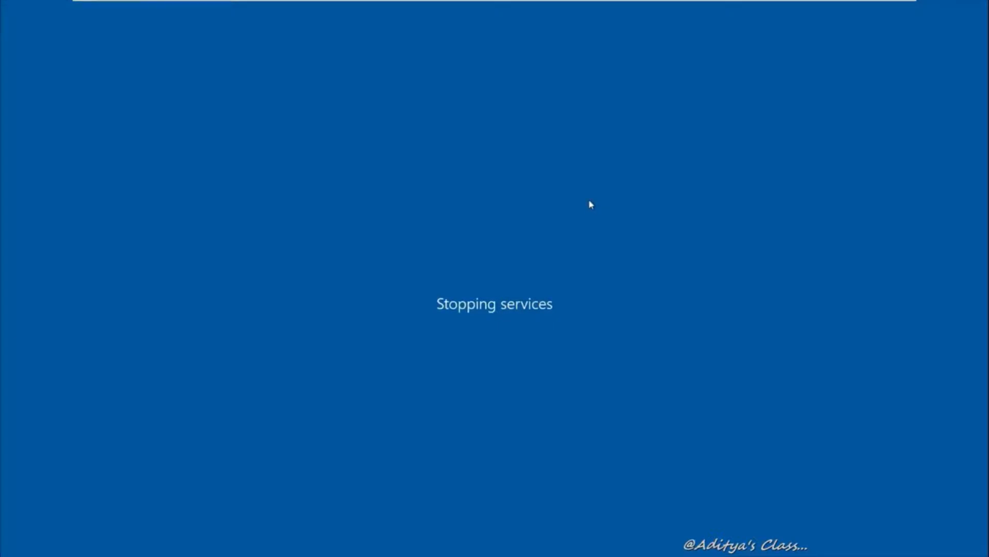
{"action": "mouse_move", "coordinate": [653, 3]}
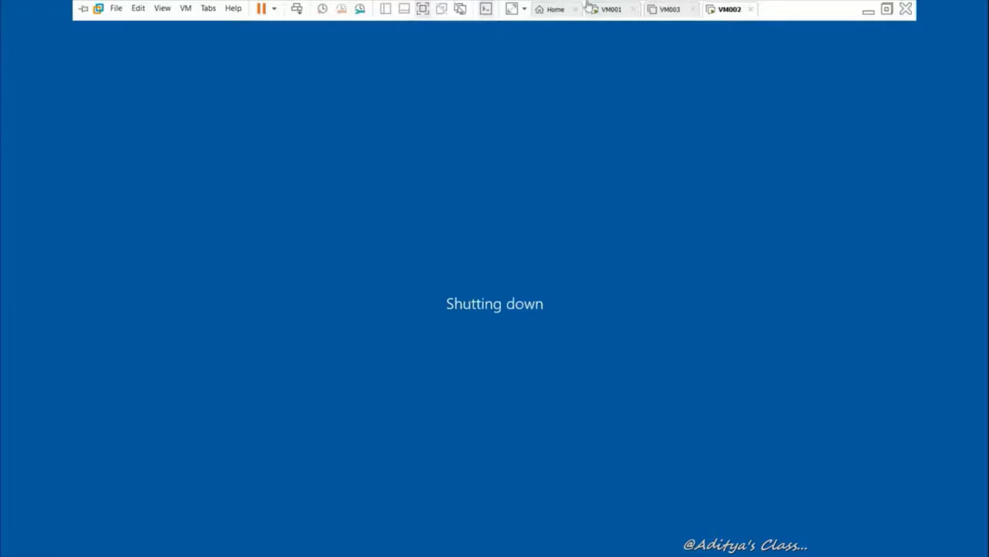
{"action": "left_click", "coordinate": [561, 9]}
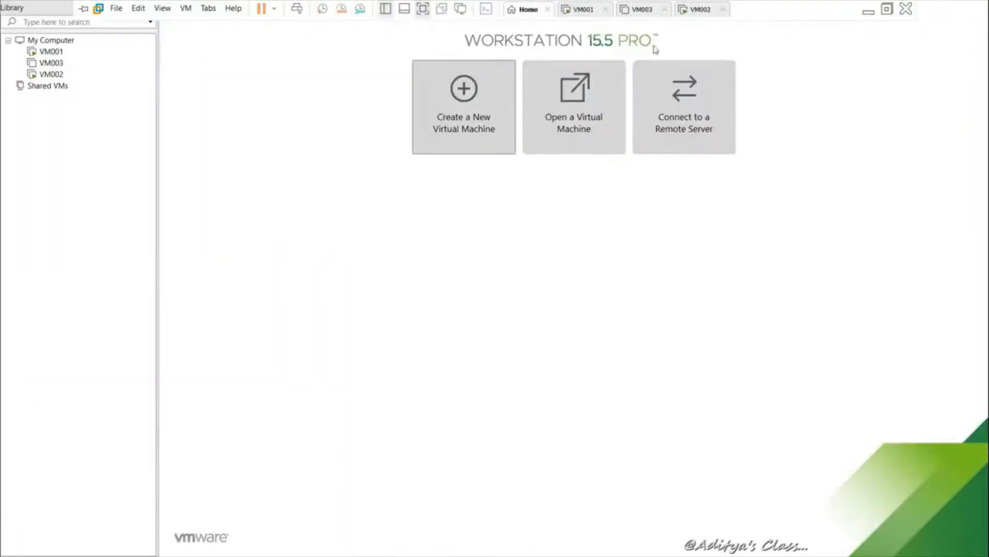
Take Snapshot 1 of VM002 via its Library menu Snapshot > Take Snapshot
{"action": "right_click", "coordinate": [60, 75]}
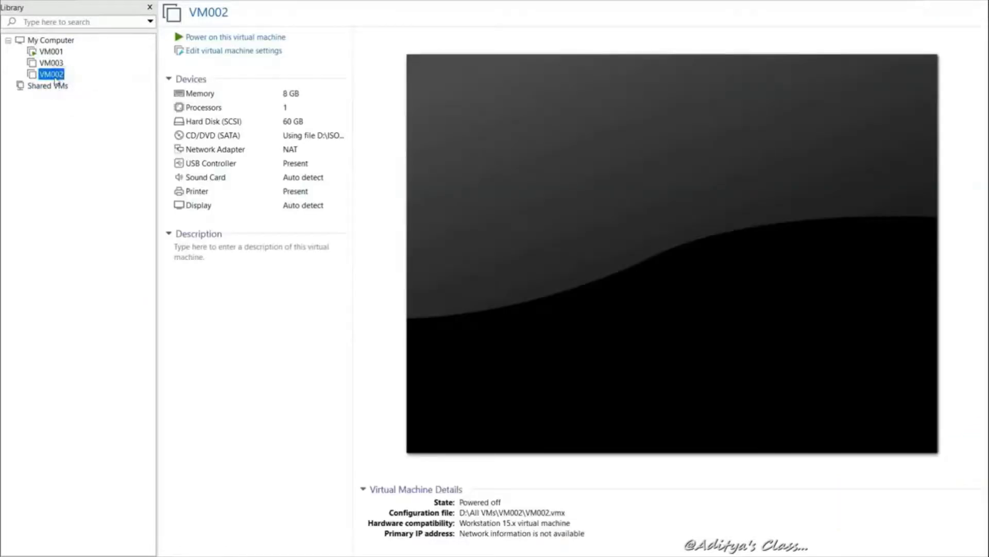
{"action": "right_click", "coordinate": [56, 79]}
{"action": "mouse_move", "coordinate": [106, 225]}
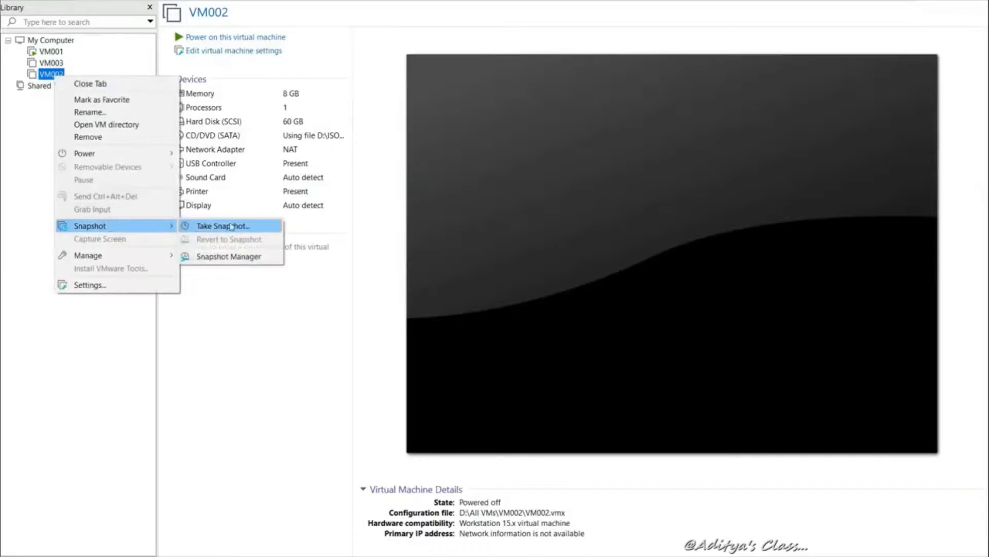
{"action": "left_click", "coordinate": [231, 227]}
{"action": "left_click", "coordinate": [520, 337]}
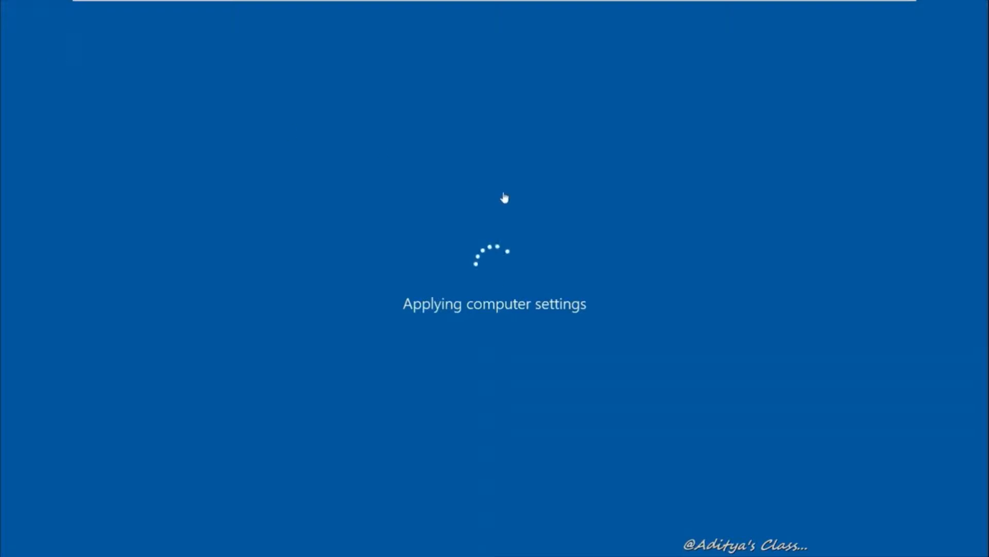
Send Ctrl+Alt+Del to VM001 and sign in with the administrator password
{"action": "mouse_move", "coordinate": [457, 2]}
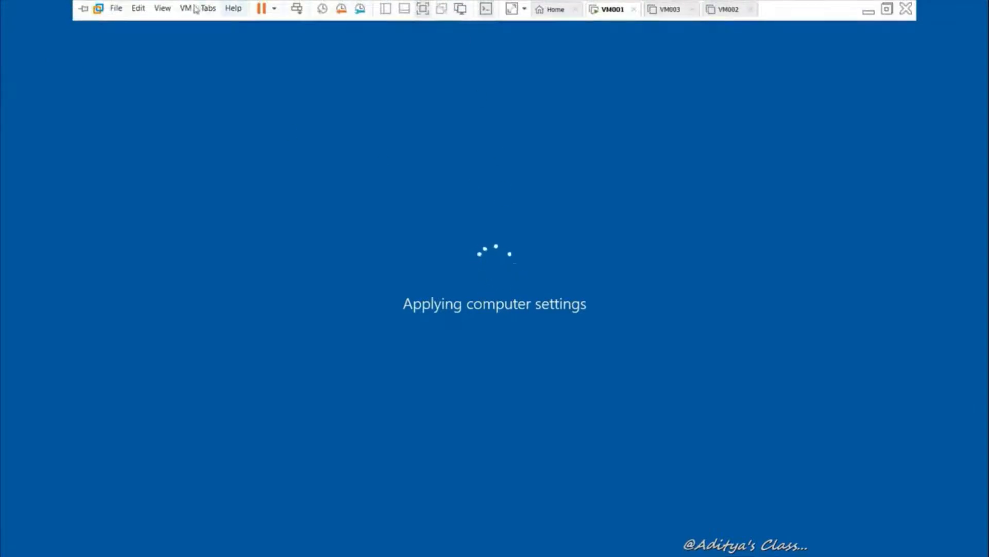
{"action": "left_click", "coordinate": [186, 8]}
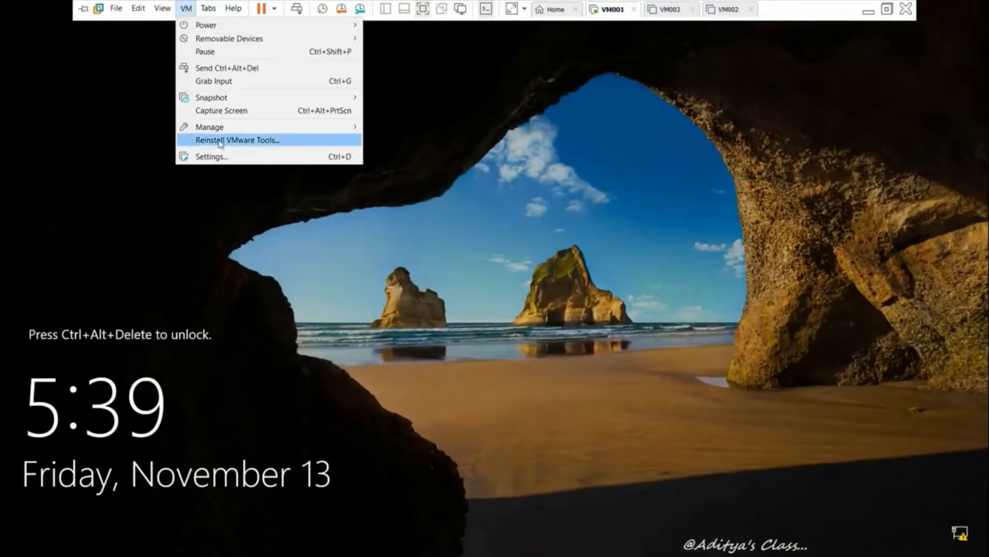
{"action": "left_click", "coordinate": [297, 10]}
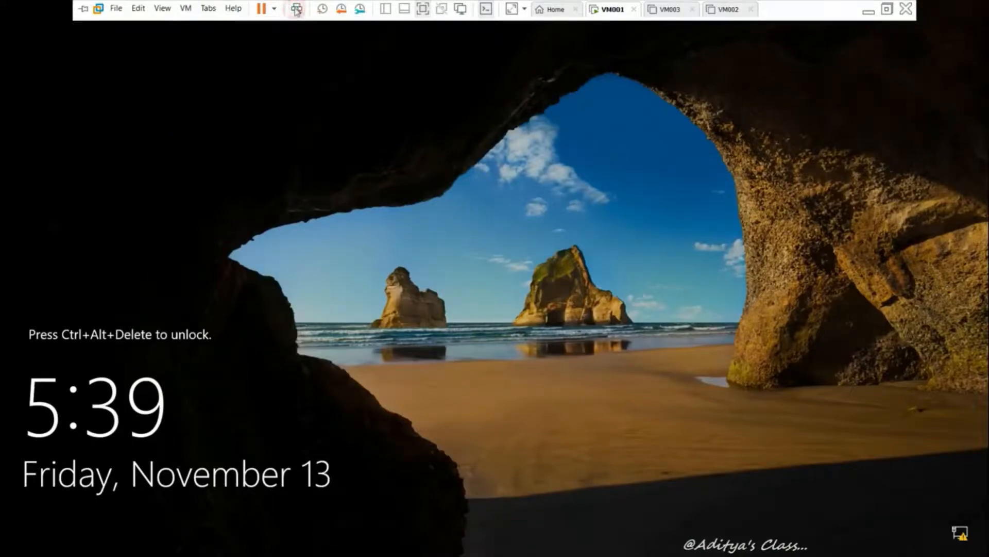
{"action": "left_click", "coordinate": [297, 9]}
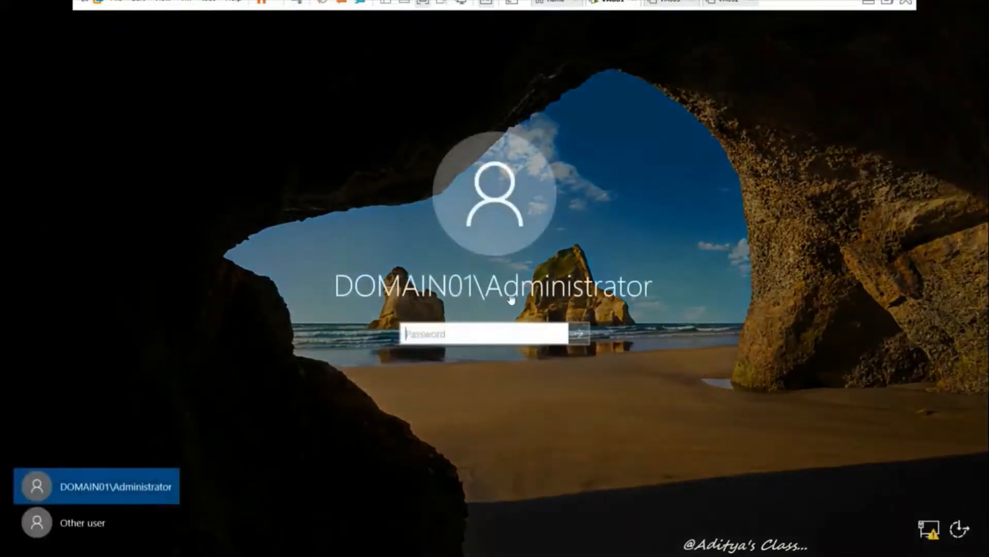
{"action": "left_click", "coordinate": [430, 332]}
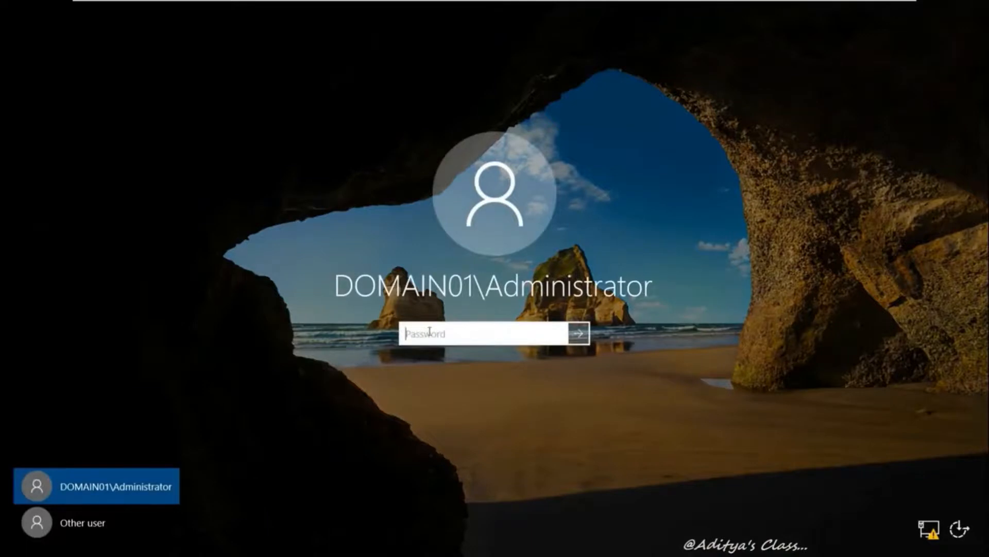
{"action": "type", "text": "****"}
{"action": "key", "text": "Return"}
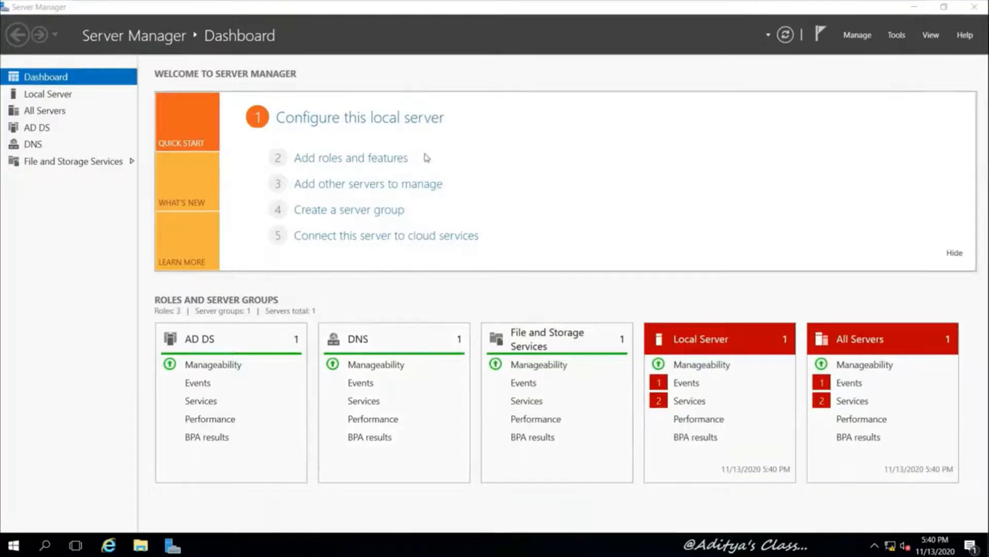
View the AD DS and DNS pages in Server Manager, then launch DNS Manager from Tools
{"action": "left_click", "coordinate": [36, 130]}
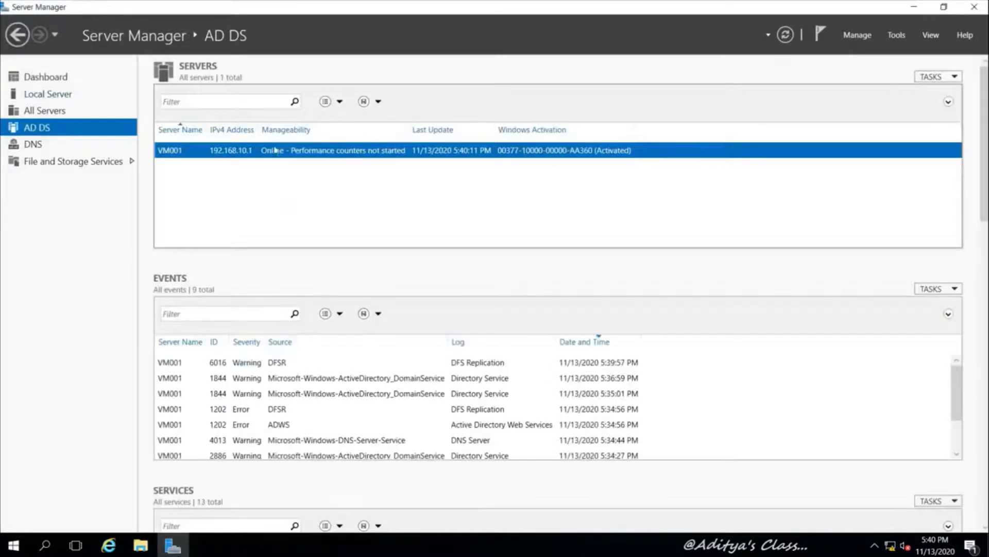
{"action": "left_click", "coordinate": [34, 146]}
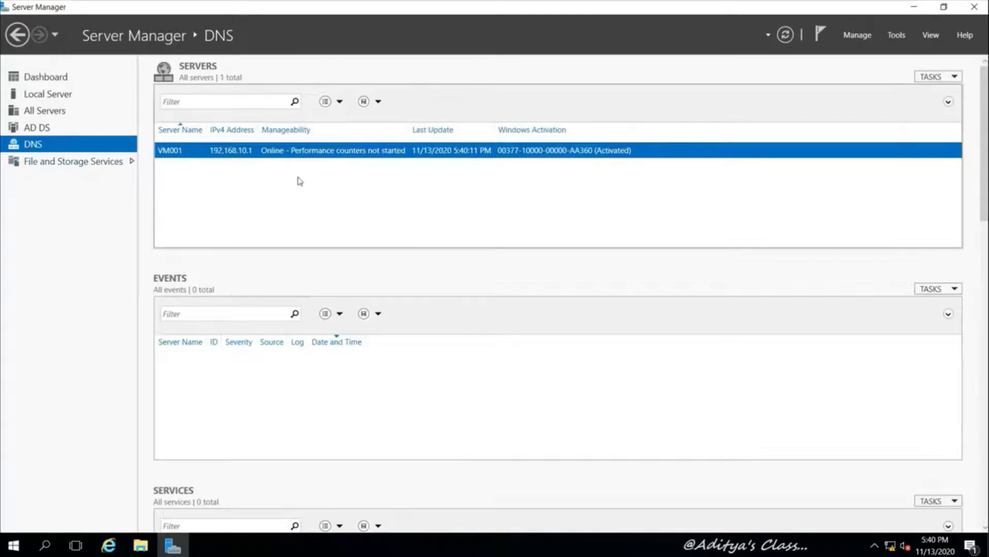
{"action": "left_click", "coordinate": [896, 35]}
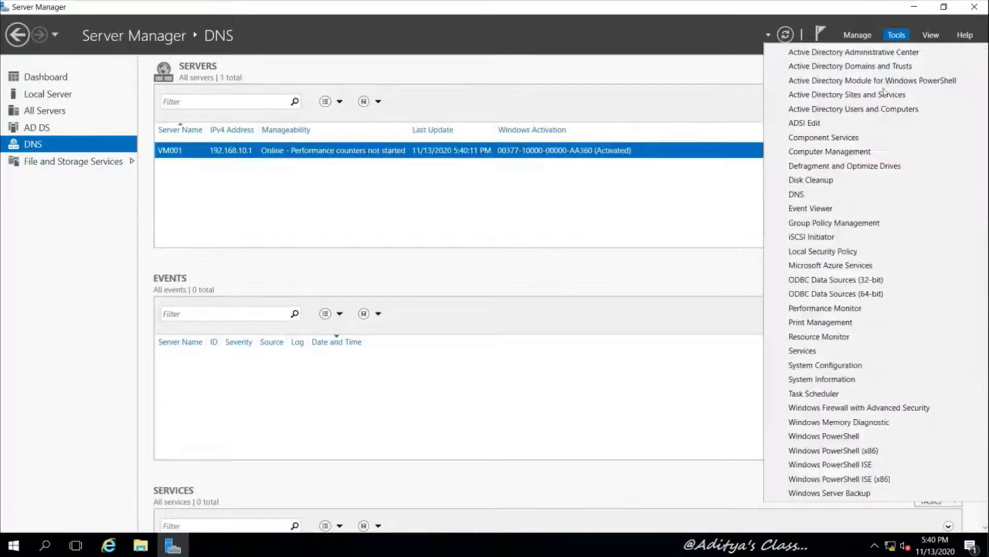
{"action": "left_click", "coordinate": [832, 195]}
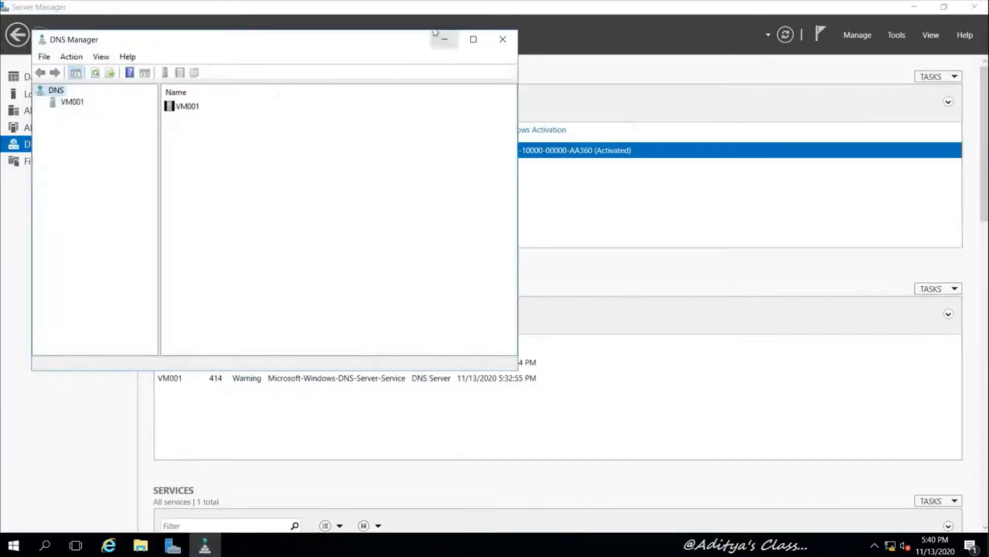
Browse VM001's Forward Lookup Zones, viewing _msdcs.Domain01.com and Domain01.com records, then close DNS Manager
{"action": "double_click", "coordinate": [368, 40]}
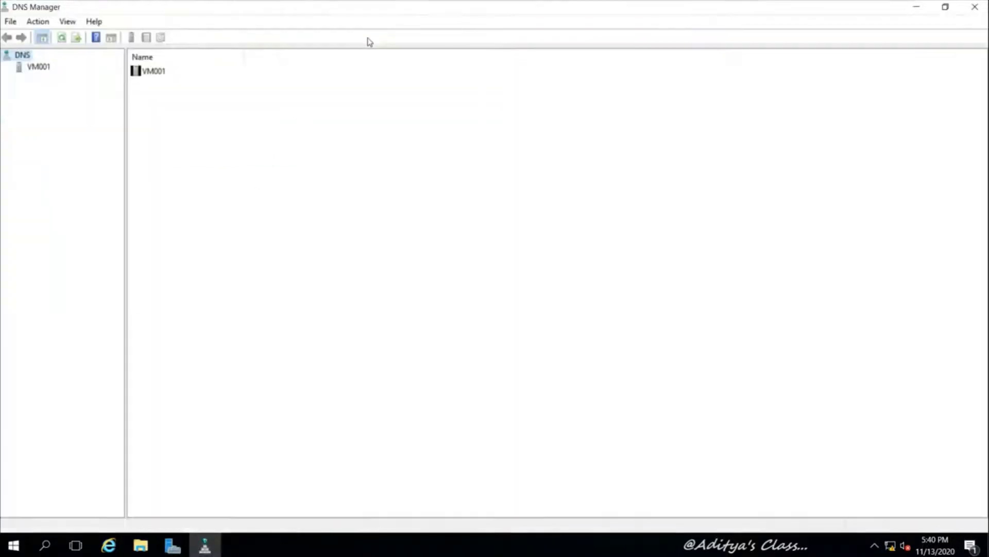
{"action": "left_click", "coordinate": [39, 67]}
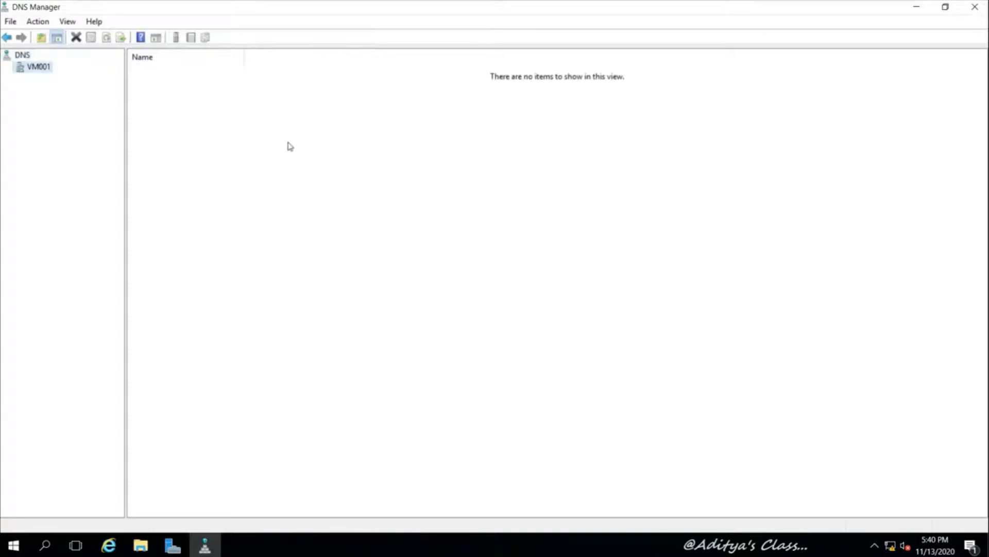
{"action": "left_click", "coordinate": [6, 67]}
{"action": "left_click", "coordinate": [18, 79]}
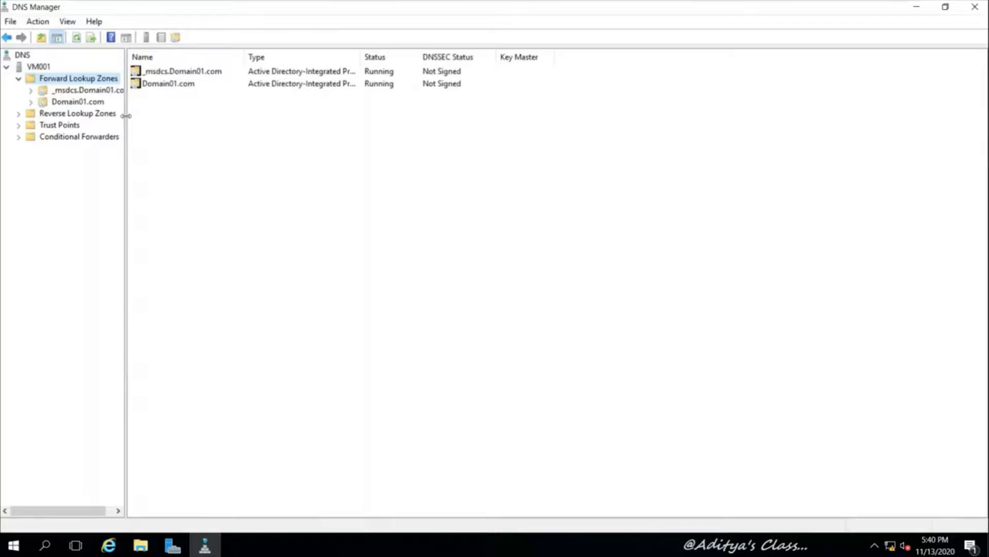
{"action": "left_click_drag", "start_coordinate": [125, 116], "coordinate": [165, 116]}
{"action": "left_click", "coordinate": [31, 92]}
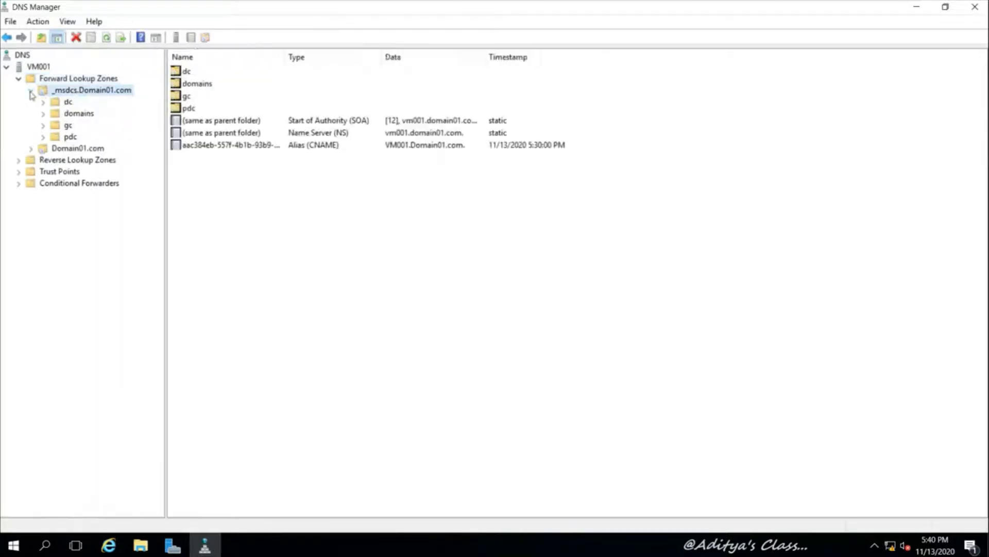
{"action": "left_click", "coordinate": [30, 90]}
{"action": "left_click", "coordinate": [31, 102]}
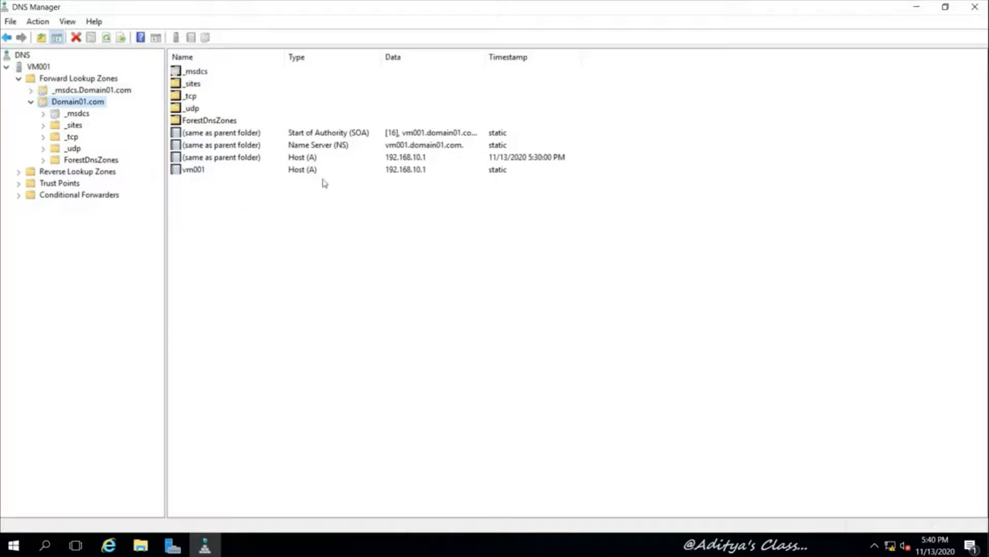
{"action": "left_click", "coordinate": [975, 7]}
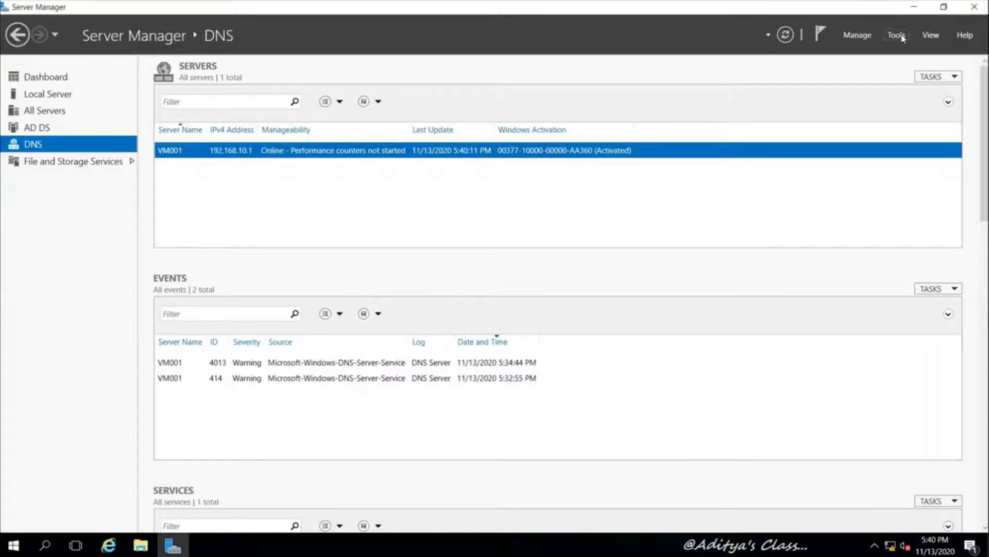
Launch Active Directory Domains and Trusts from Tools and maximize its window
{"action": "left_click", "coordinate": [901, 37]}
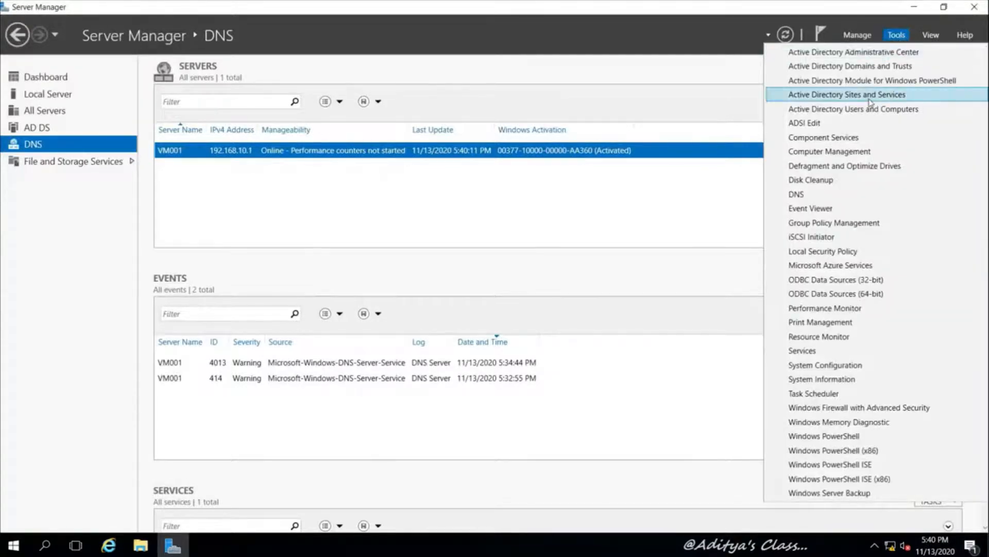
{"action": "left_click", "coordinate": [849, 68]}
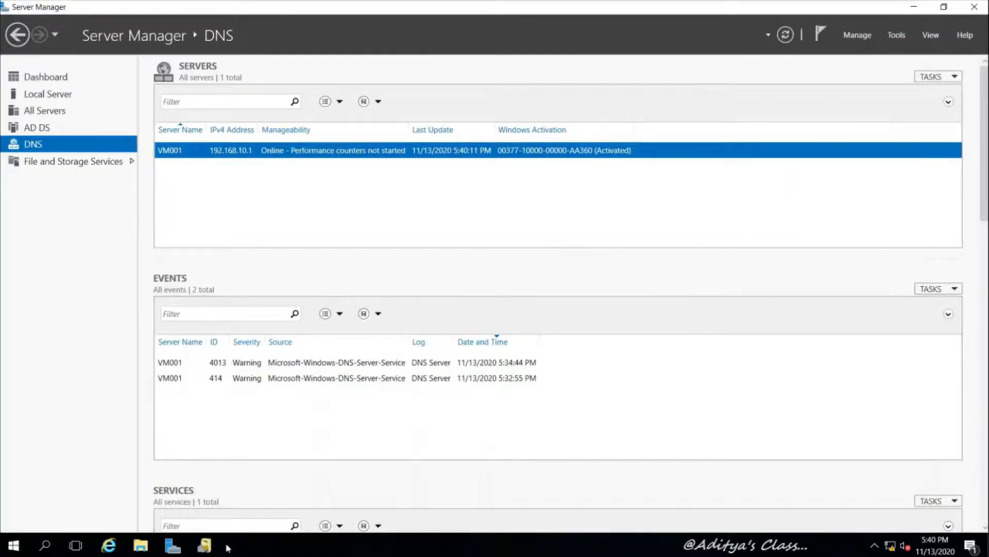
{"action": "left_click", "coordinate": [205, 545]}
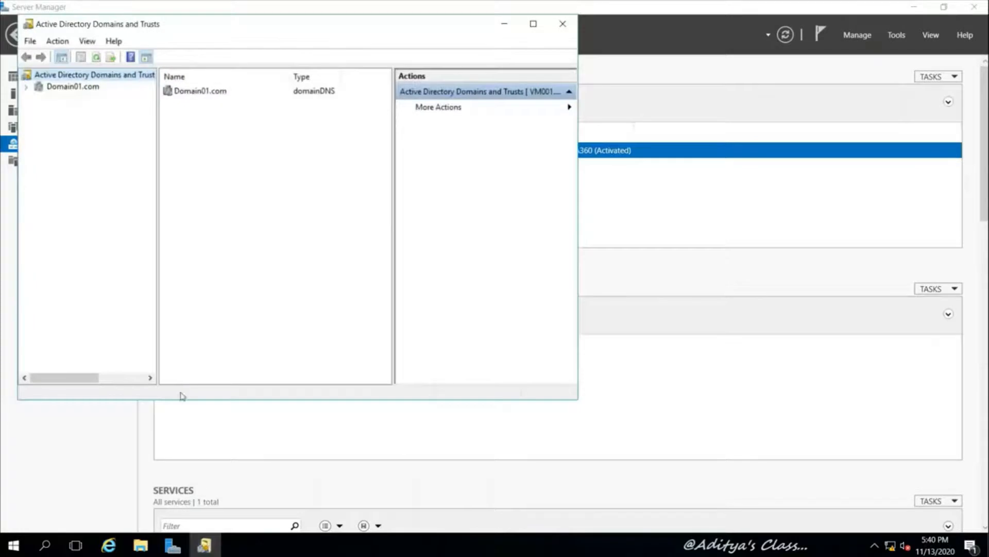
{"action": "double_click", "coordinate": [231, 30]}
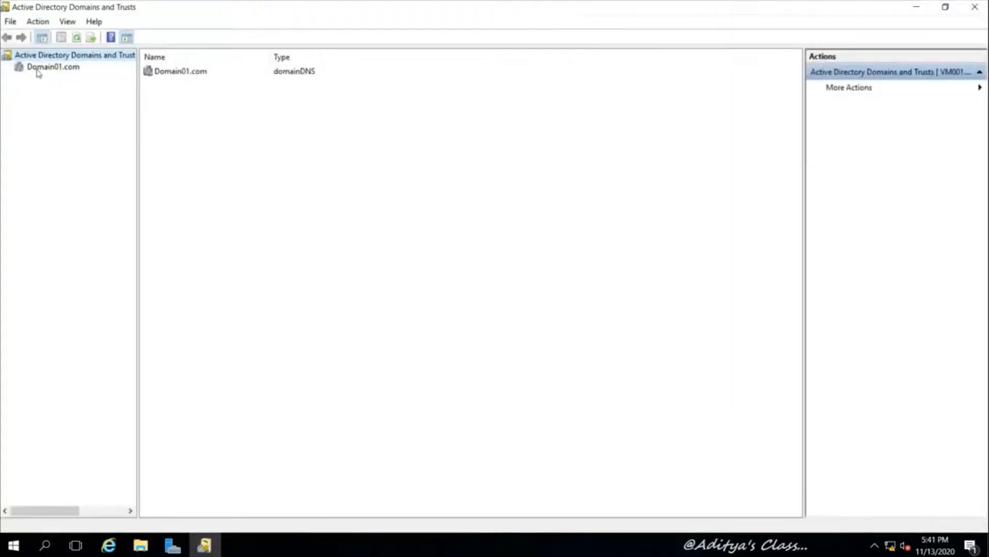
Raise Domain01.com's domain functional level to Windows Server 2008 R2
{"action": "left_click", "coordinate": [59, 70]}
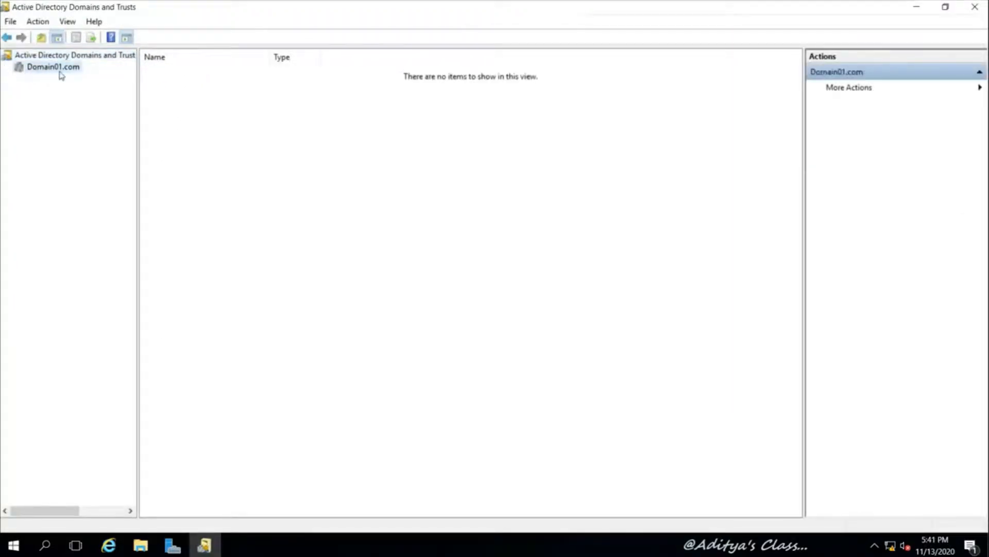
{"action": "right_click", "coordinate": [56, 70]}
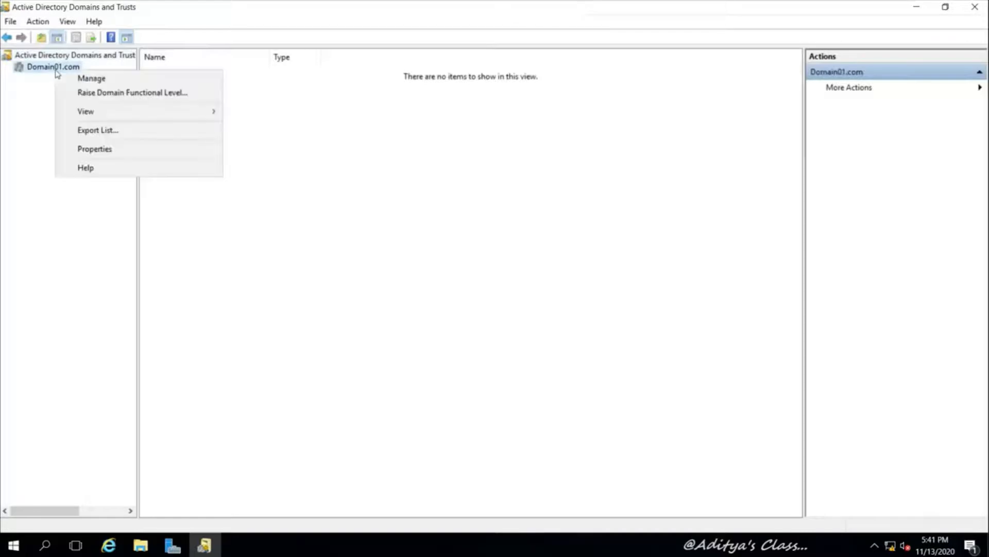
{"action": "left_click", "coordinate": [150, 94]}
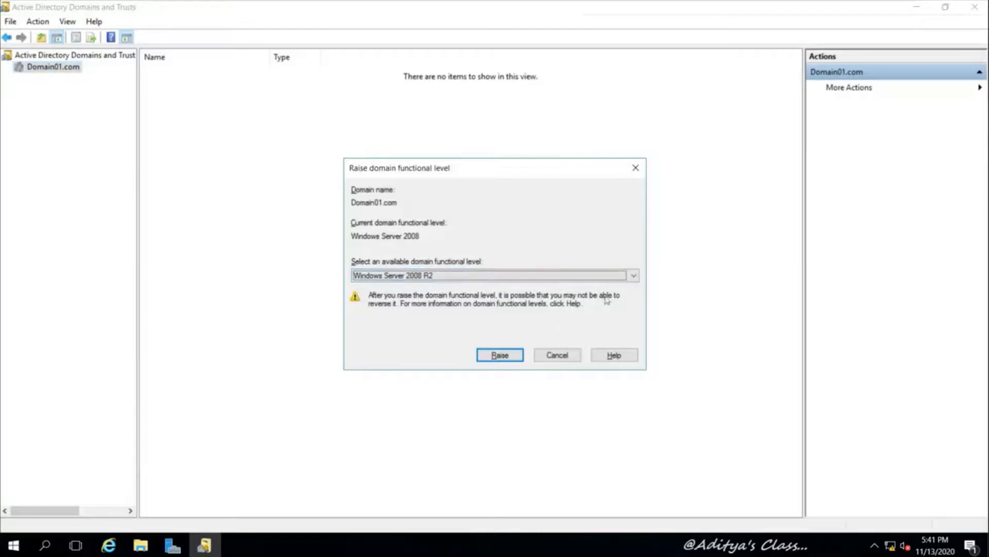
{"action": "left_click", "coordinate": [634, 279]}
{"action": "left_click", "coordinate": [634, 278]}
{"action": "left_click", "coordinate": [500, 355]}
{"action": "left_click", "coordinate": [548, 304]}
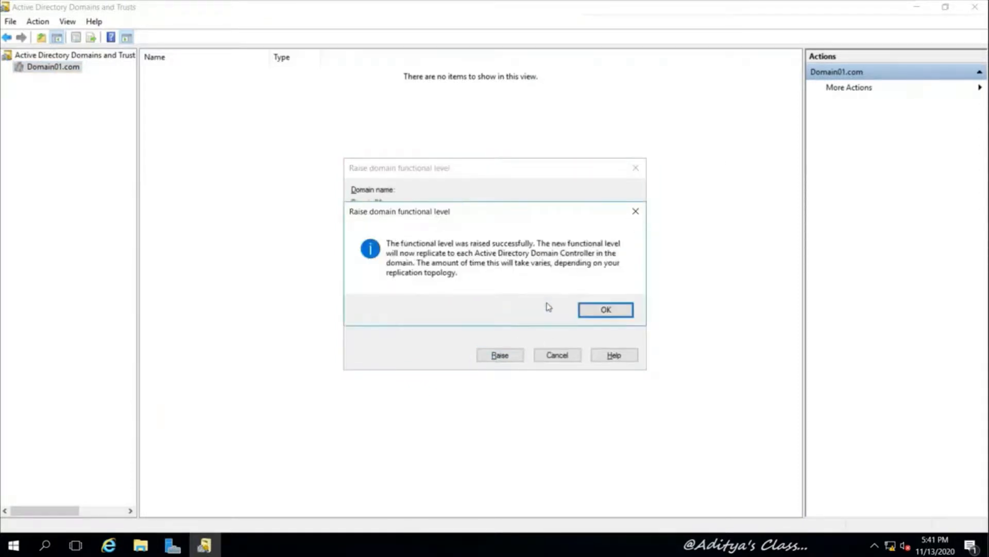
{"action": "left_click", "coordinate": [601, 309]}
{"action": "right_click", "coordinate": [106, 56]}
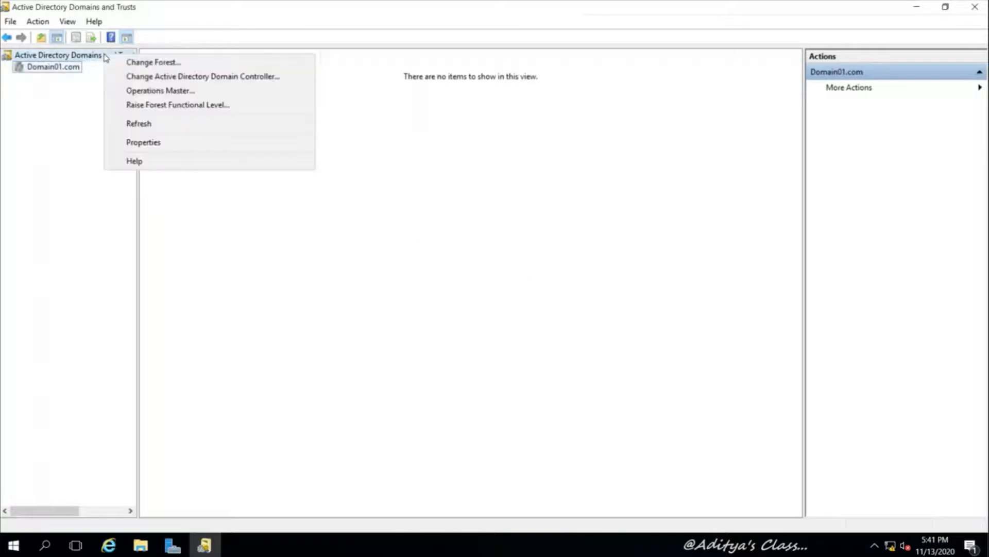
{"action": "left_click", "coordinate": [181, 105]}
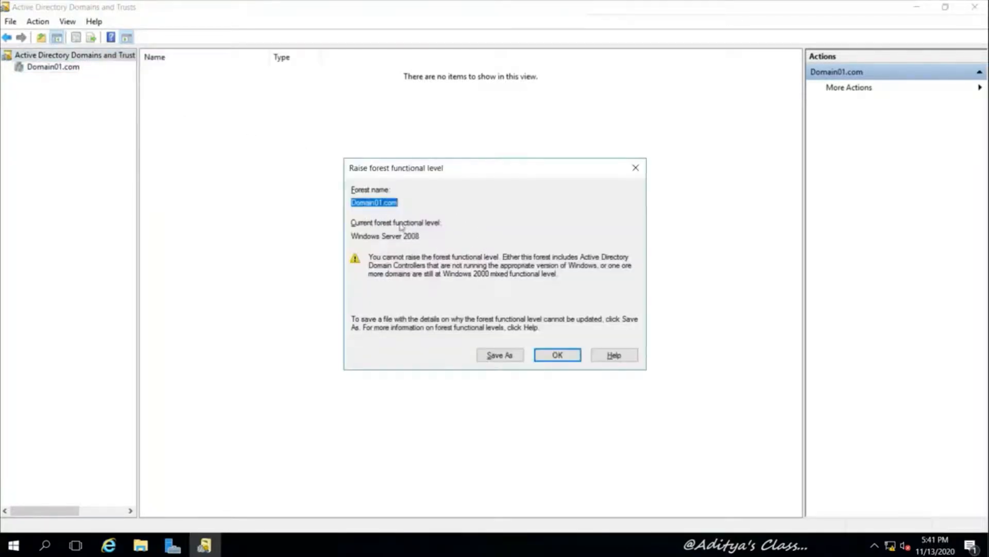
{"action": "left_click", "coordinate": [558, 355]}
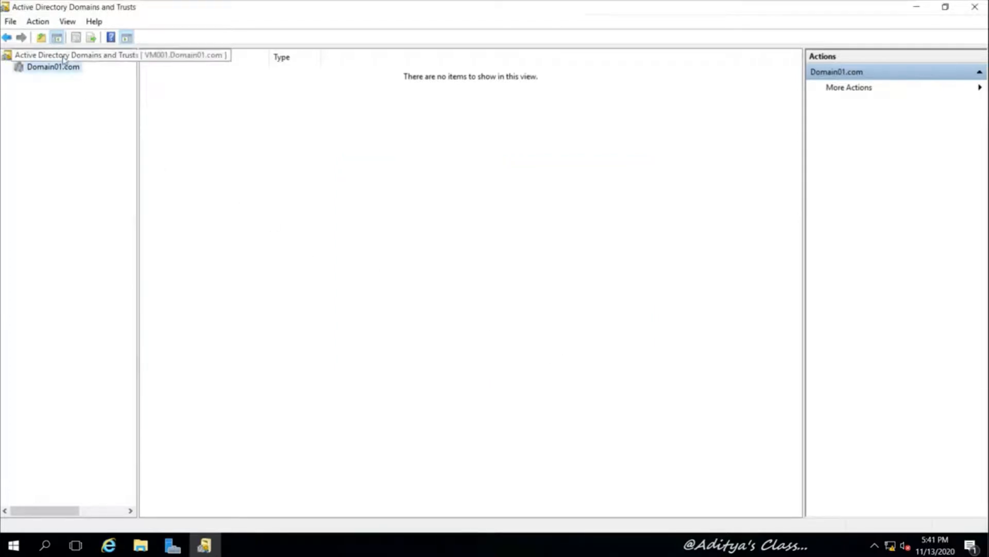
{"action": "left_click", "coordinate": [92, 55]}
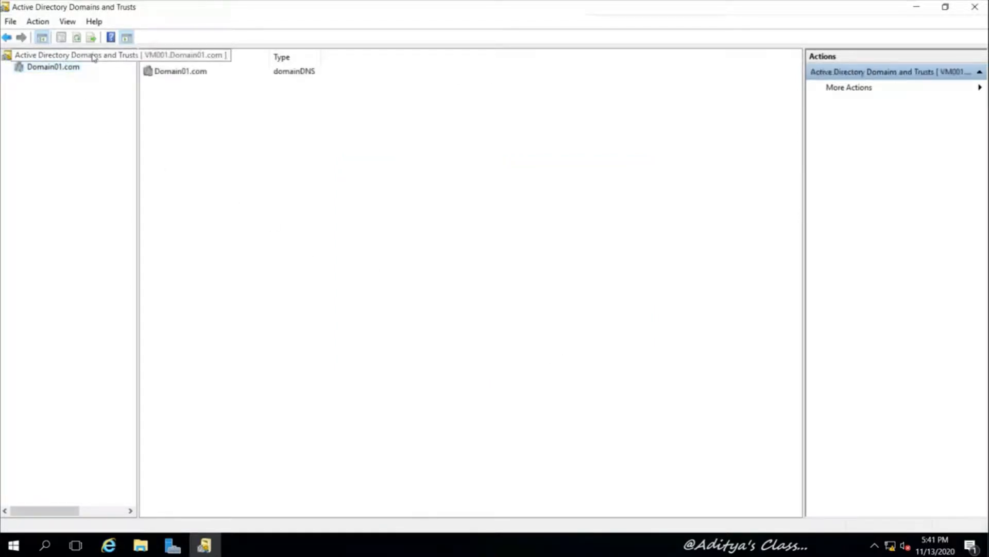
{"action": "right_click", "coordinate": [93, 55]}
{"action": "left_click", "coordinate": [150, 104]}
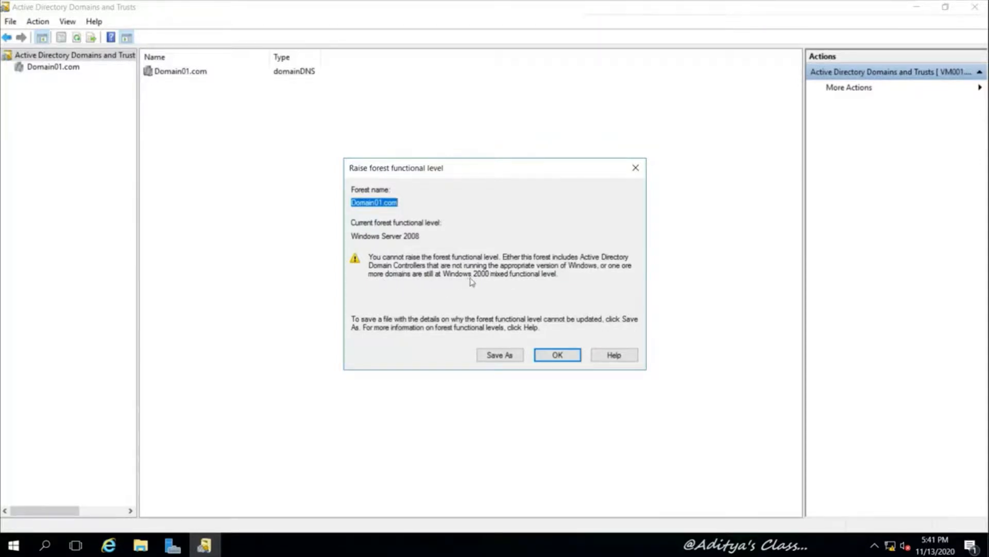
{"action": "left_click", "coordinate": [556, 354]}
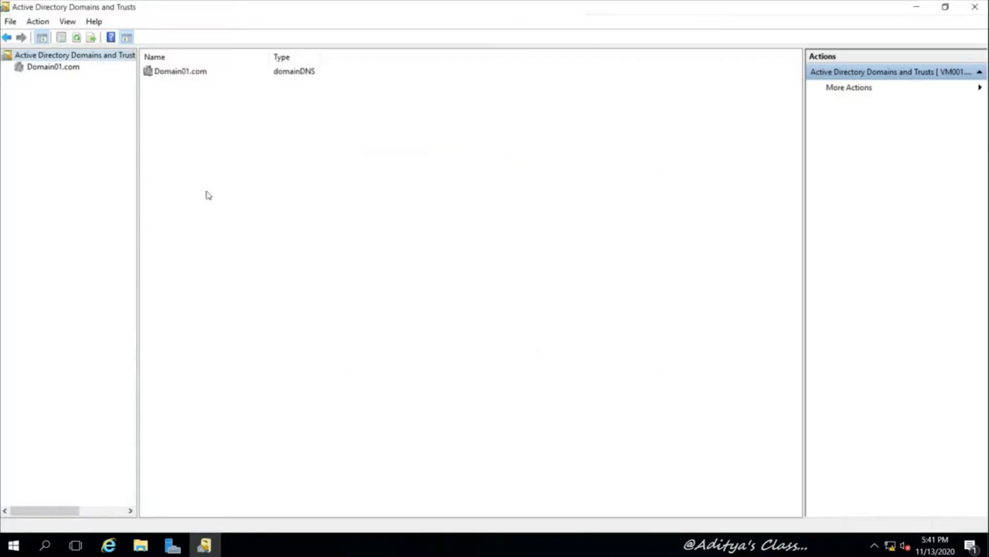
{"action": "left_click", "coordinate": [52, 67]}
Raise Domain01.com's domain functional level to Windows Server 2012 R2 and confirm the change
{"action": "right_click", "coordinate": [40, 72]}
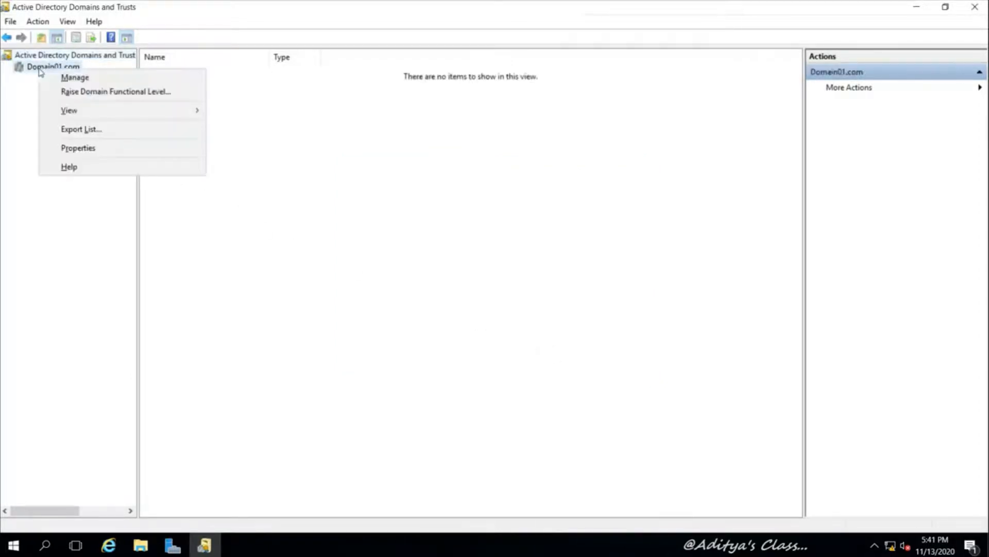
{"action": "left_click", "coordinate": [103, 92]}
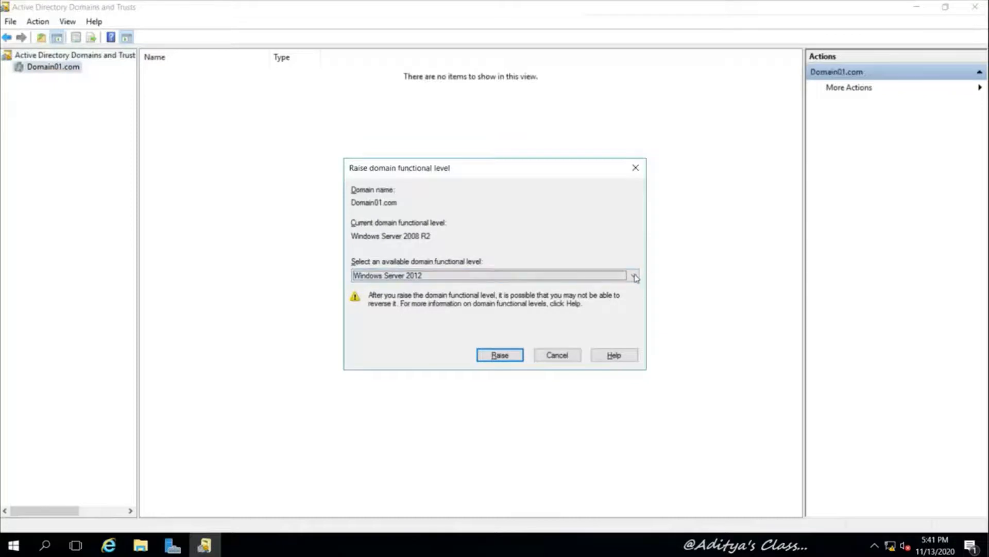
{"action": "left_click", "coordinate": [563, 277]}
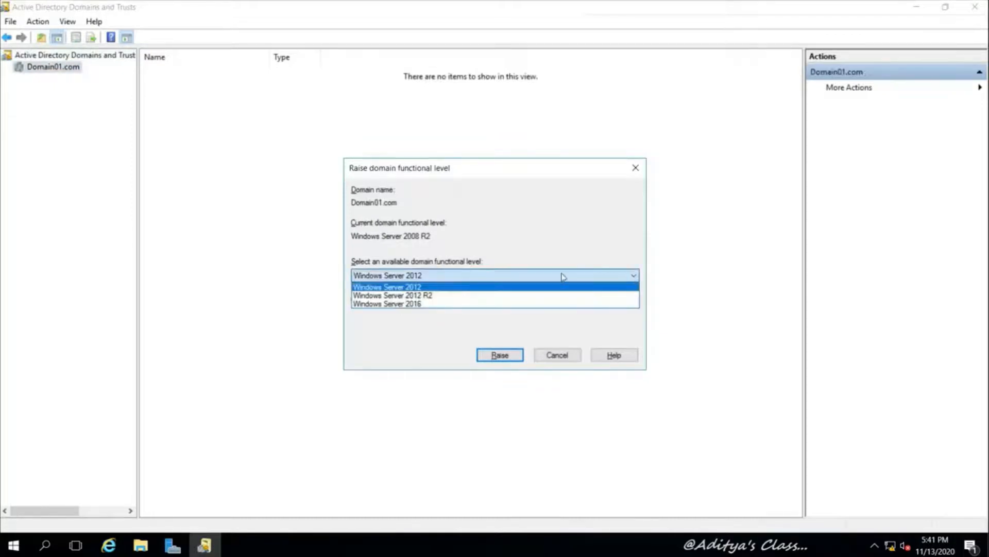
{"action": "left_click", "coordinate": [427, 295]}
{"action": "left_click", "coordinate": [499, 357]}
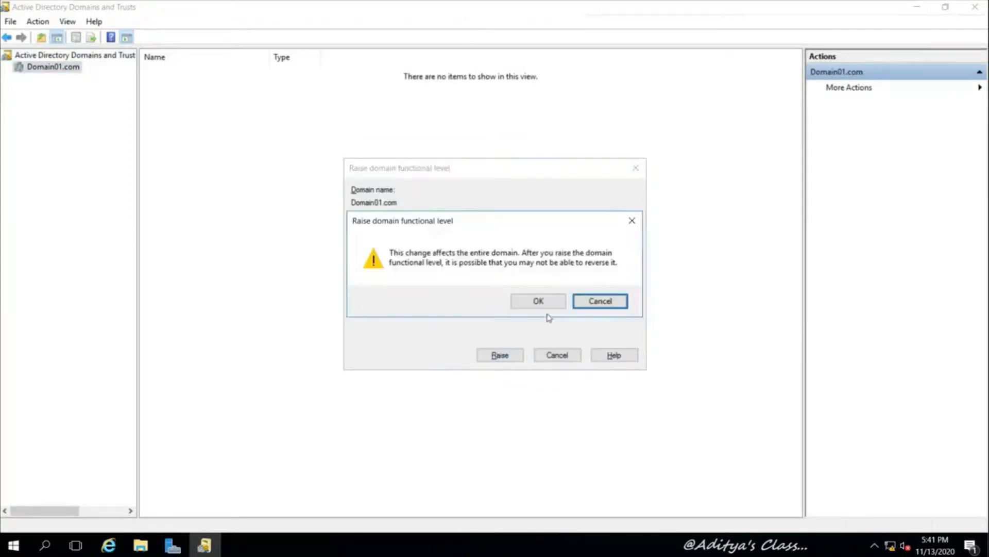
{"action": "left_click", "coordinate": [537, 301]}
{"action": "left_click", "coordinate": [598, 308]}
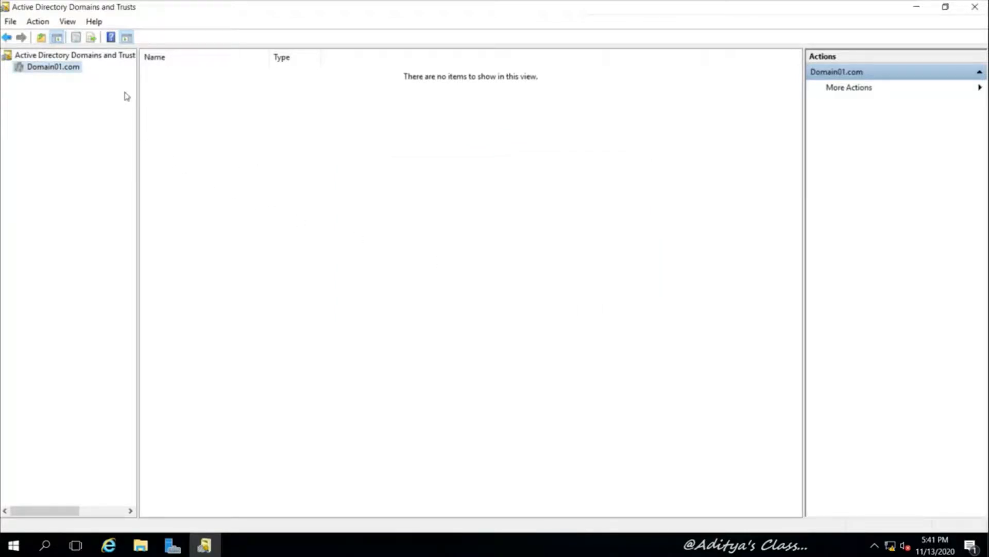
{"action": "left_click", "coordinate": [95, 56]}
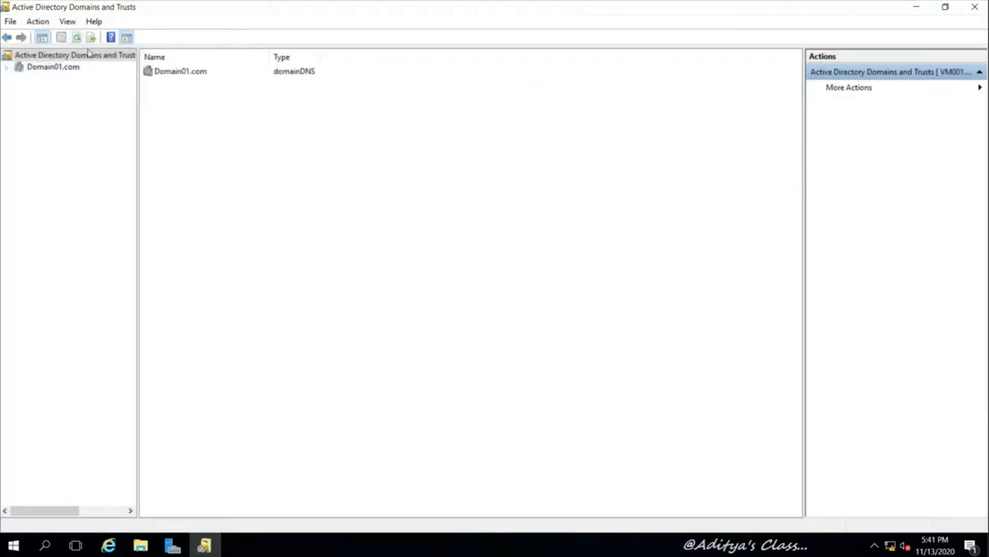
Raise the forest functional level to Windows Server 2016
{"action": "right_click", "coordinate": [89, 55]}
{"action": "left_click", "coordinate": [172, 103]}
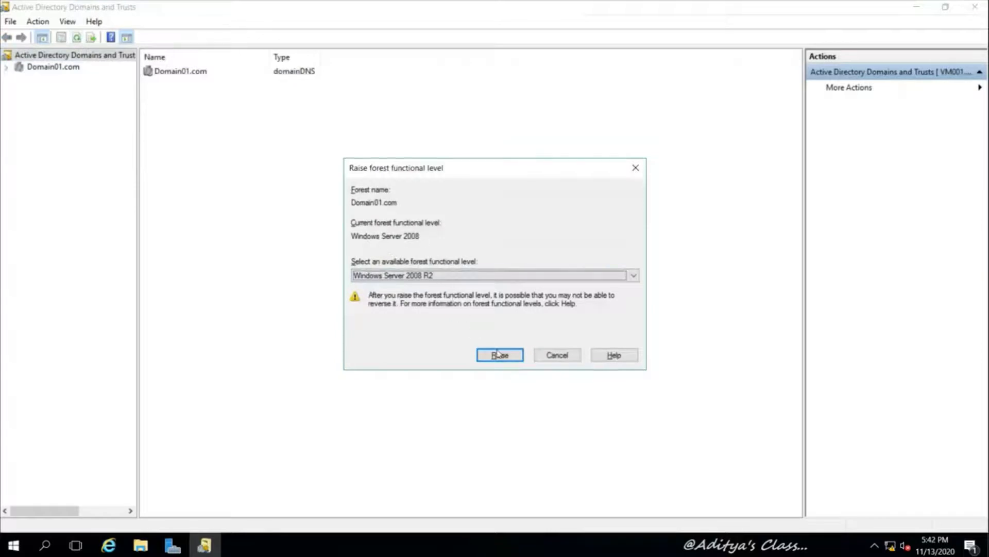
{"action": "left_click", "coordinate": [632, 276]}
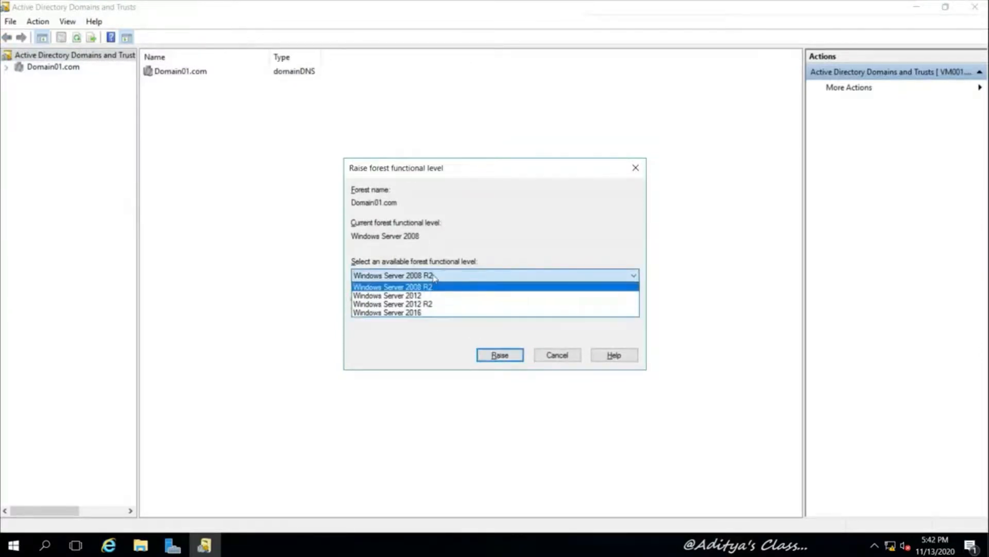
{"action": "left_click", "coordinate": [421, 313]}
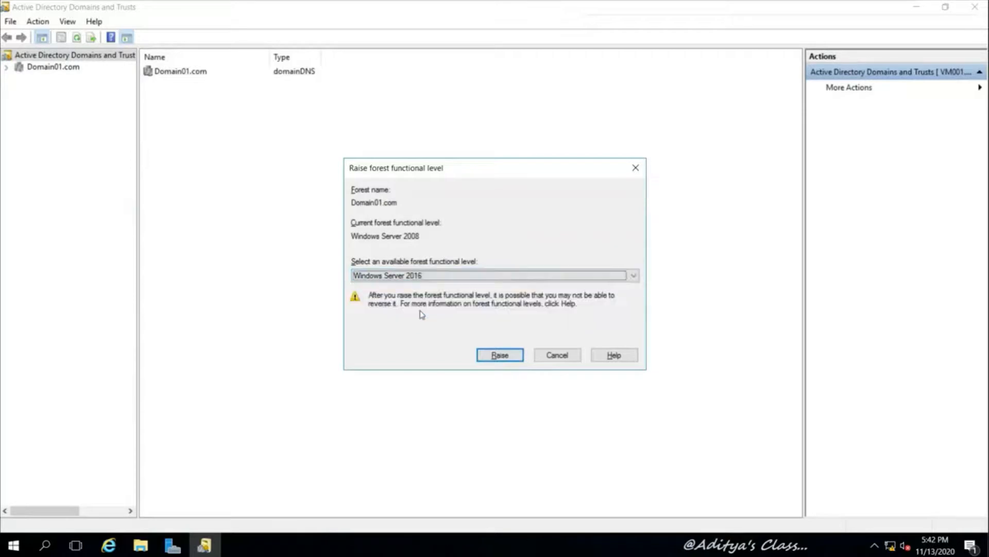
{"action": "left_click", "coordinate": [489, 354]}
{"action": "left_click", "coordinate": [532, 304]}
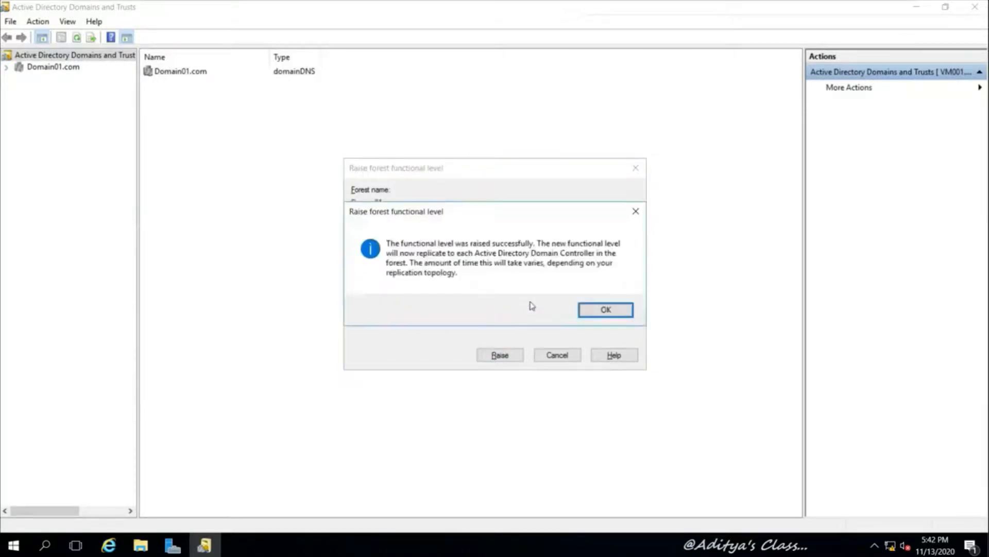
{"action": "left_click", "coordinate": [604, 309]}
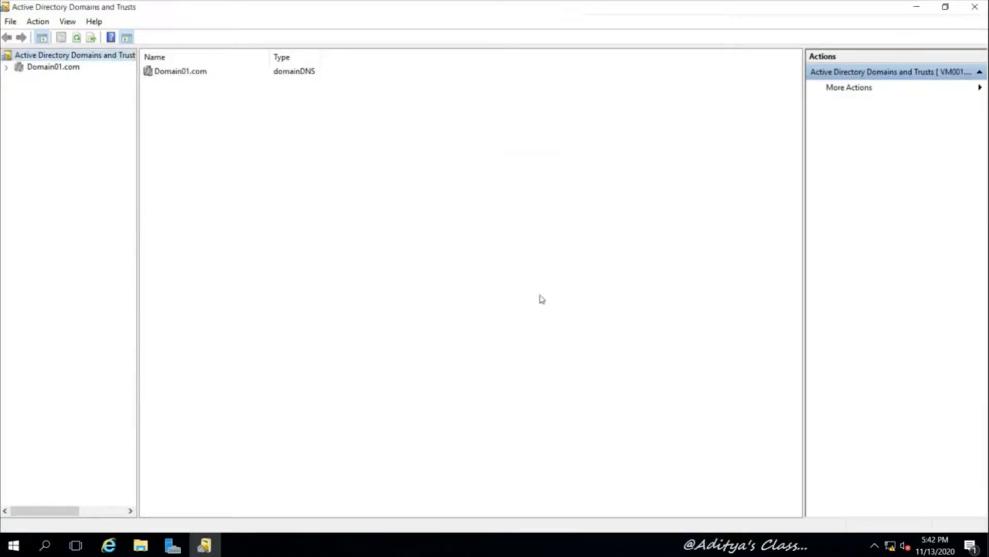
Verify the current forest and Domain01.com domain functional levels
{"action": "left_click", "coordinate": [41, 71]}
{"action": "left_click", "coordinate": [78, 55]}
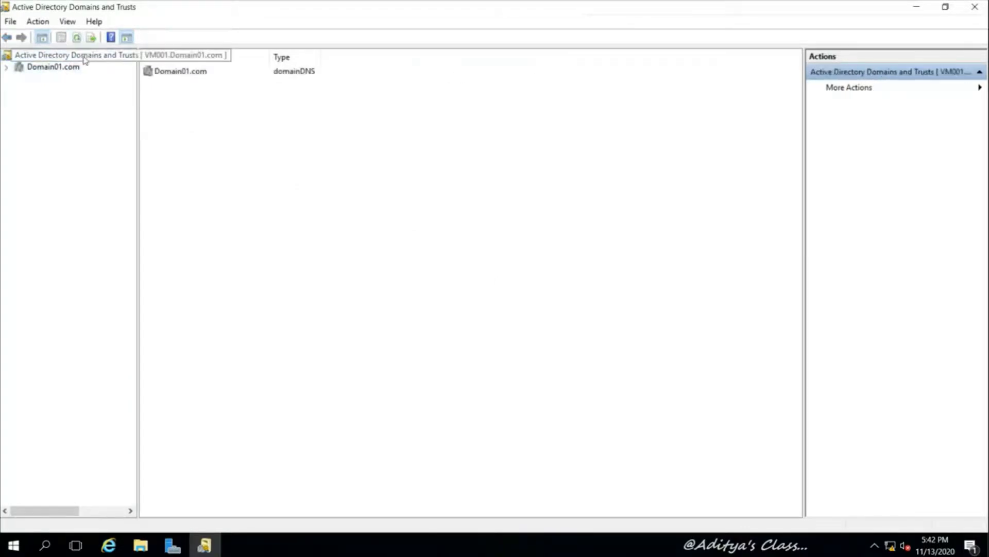
{"action": "right_click", "coordinate": [87, 55]}
{"action": "left_click", "coordinate": [173, 107]}
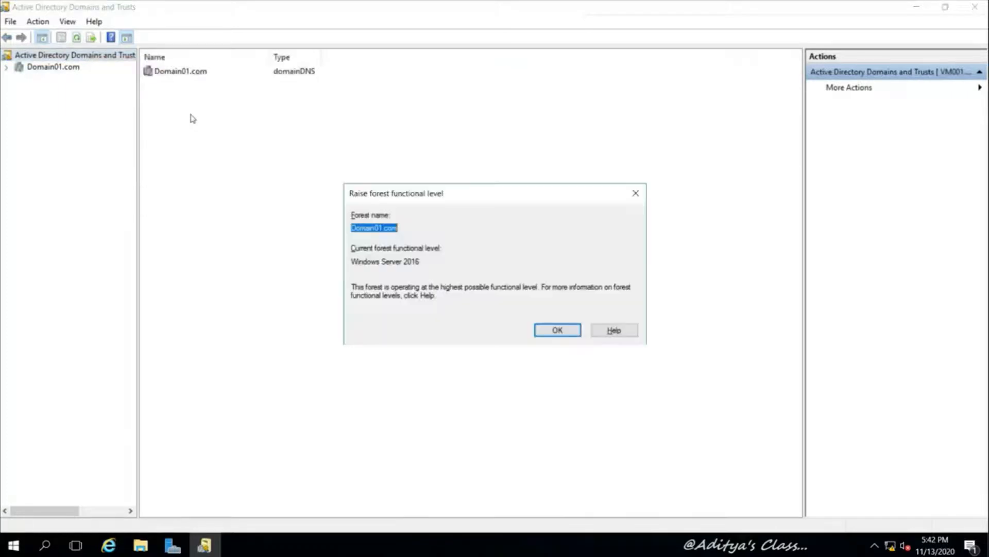
{"action": "left_click", "coordinate": [558, 330]}
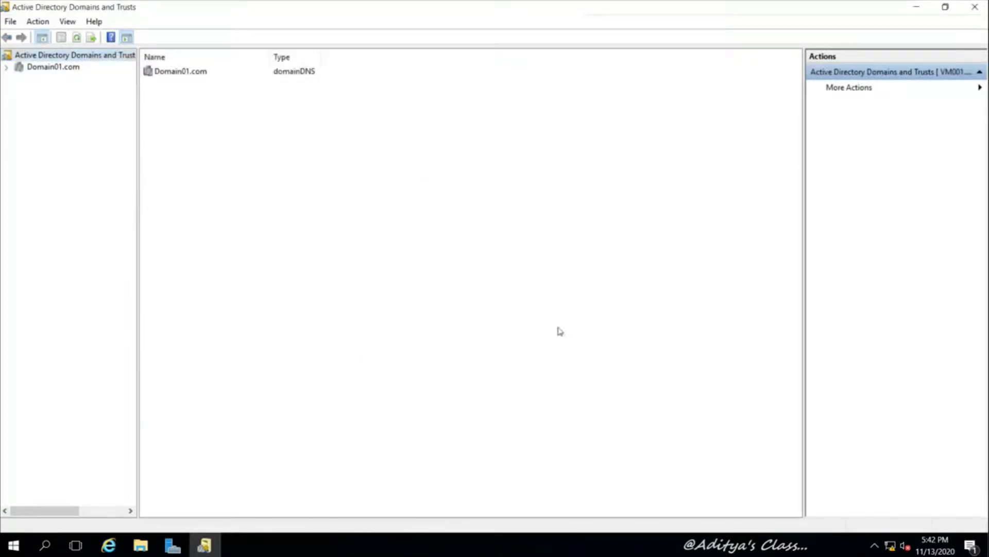
{"action": "left_click", "coordinate": [71, 68]}
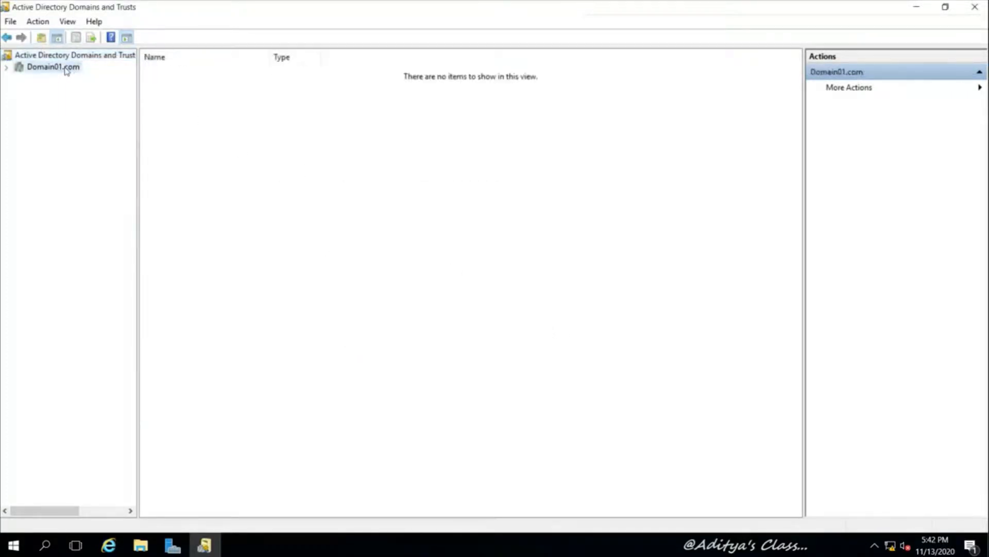
{"action": "right_click", "coordinate": [66, 71]}
{"action": "left_click", "coordinate": [155, 89]}
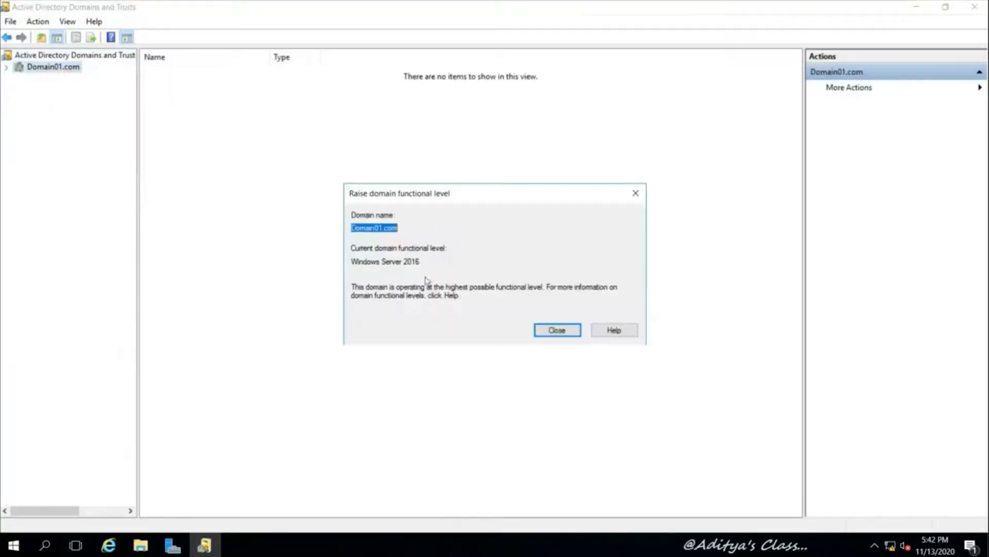
{"action": "left_click", "coordinate": [554, 331]}
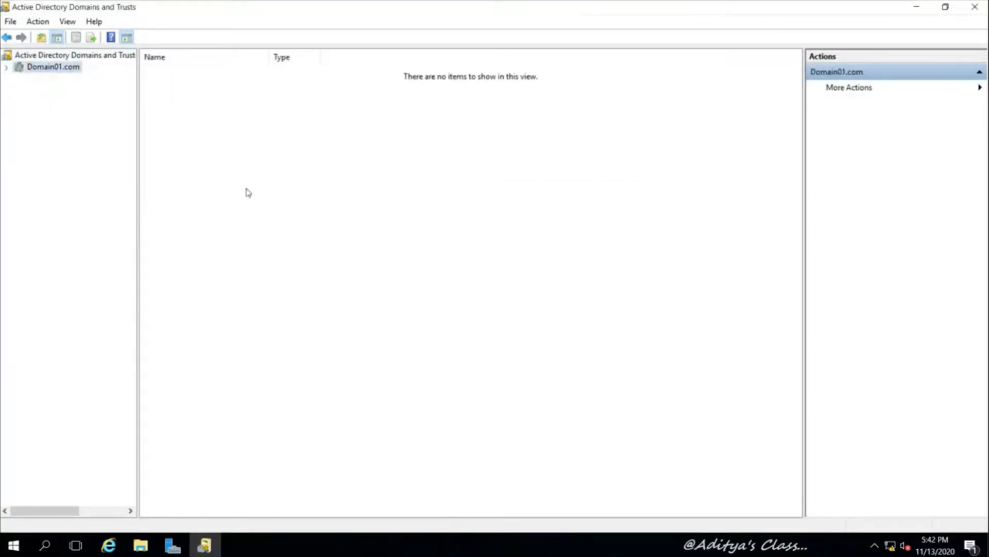
Check that VM001.Domain01.com holds the domain naming operations master role
{"action": "right_click", "coordinate": [101, 60]}
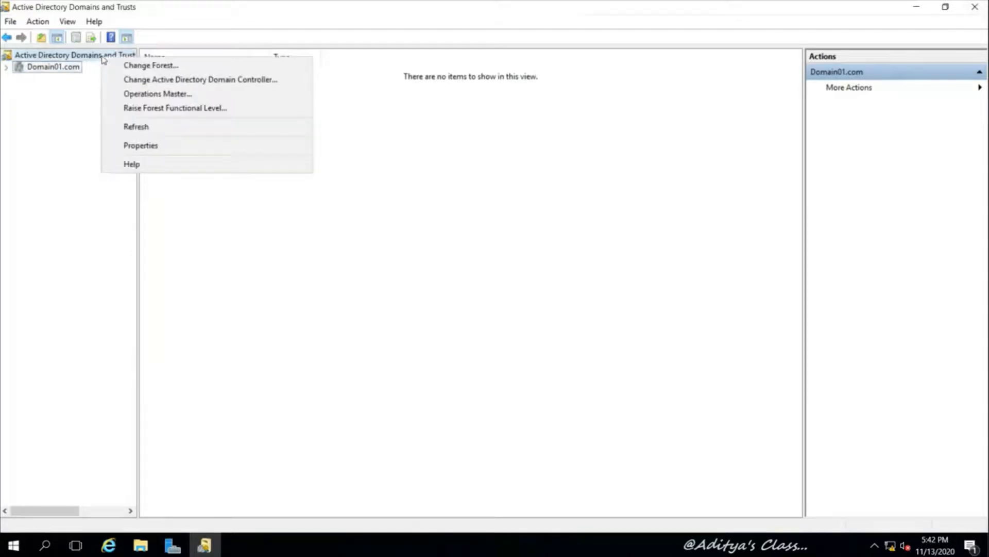
{"action": "left_click", "coordinate": [170, 95]}
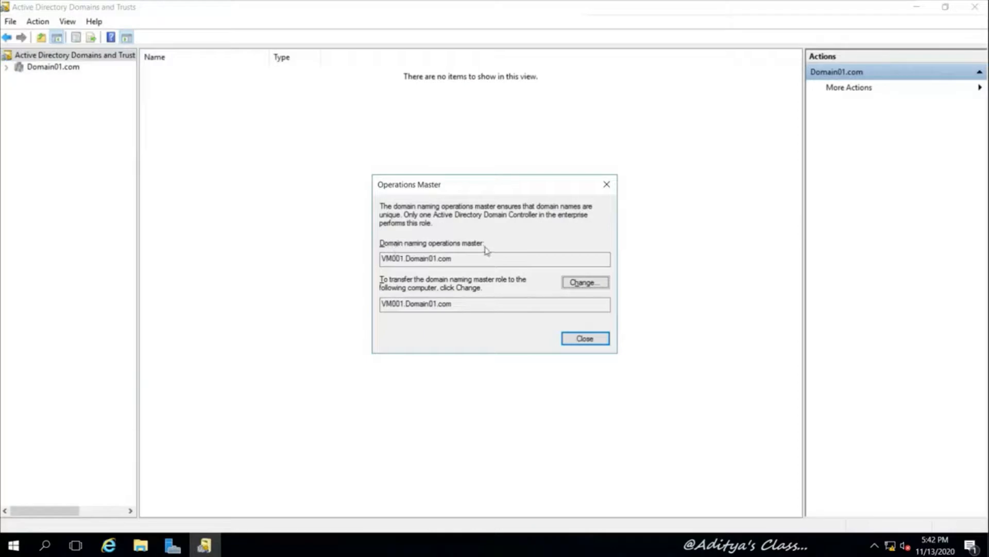
{"action": "left_click", "coordinate": [586, 338]}
Close Domains and Trusts, then launch Active Directory Users and Computers with Domain01.com expanded, full screen
{"action": "left_click", "coordinate": [975, 7]}
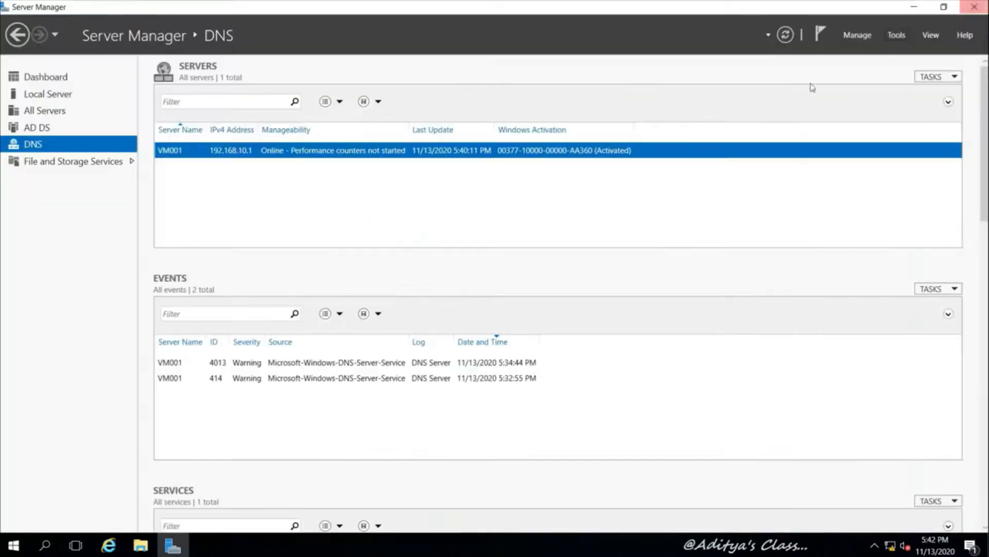
{"action": "left_click", "coordinate": [898, 35]}
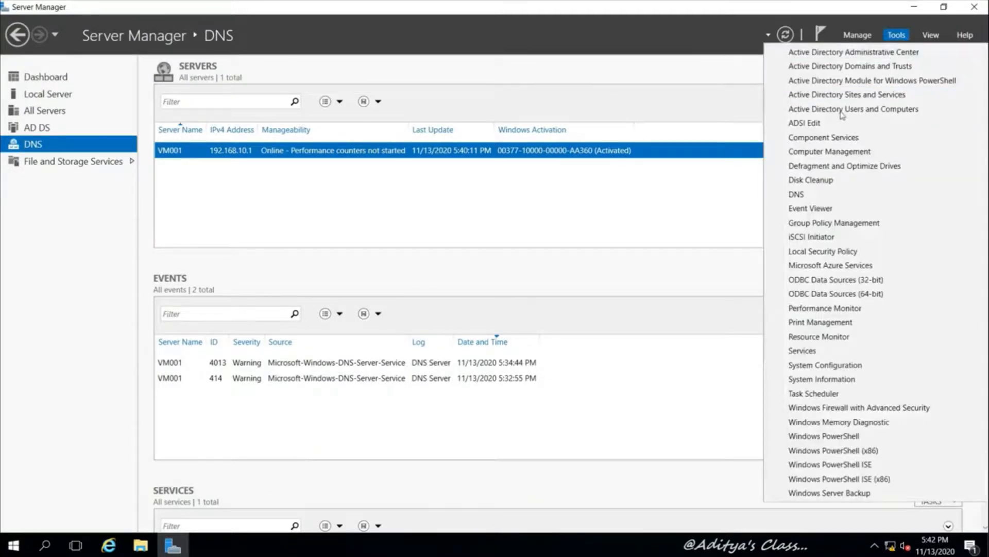
{"action": "left_click", "coordinate": [822, 109]}
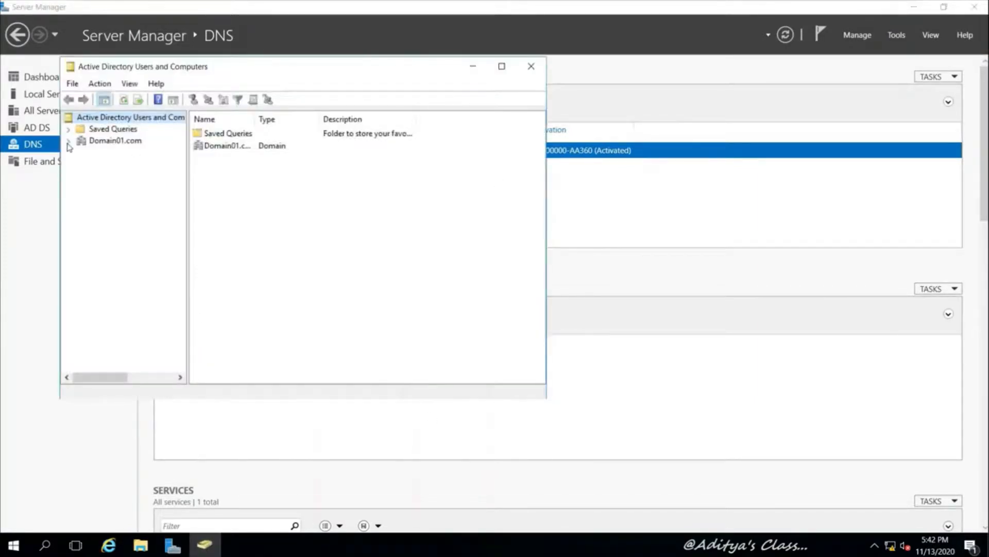
{"action": "left_click", "coordinate": [68, 142]}
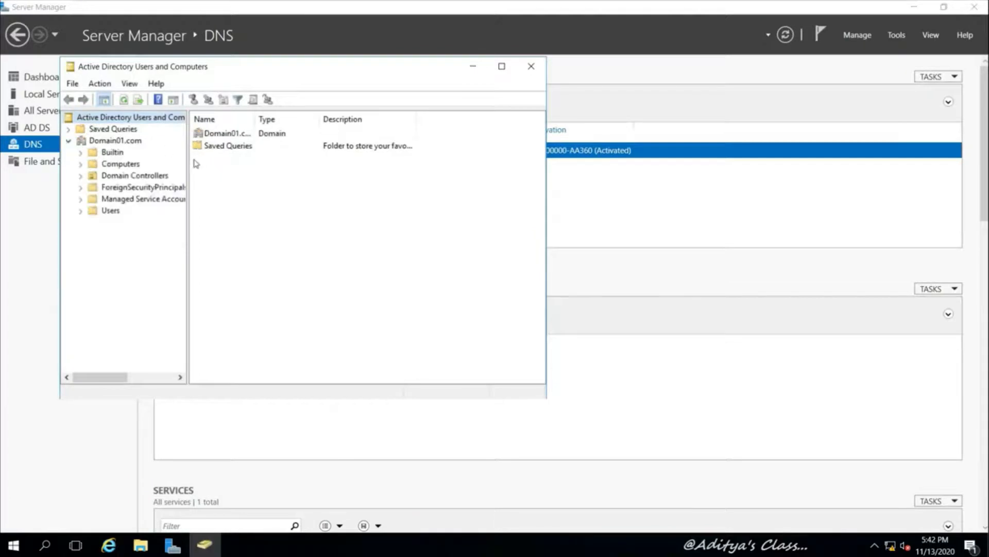
{"action": "left_click", "coordinate": [502, 66]}
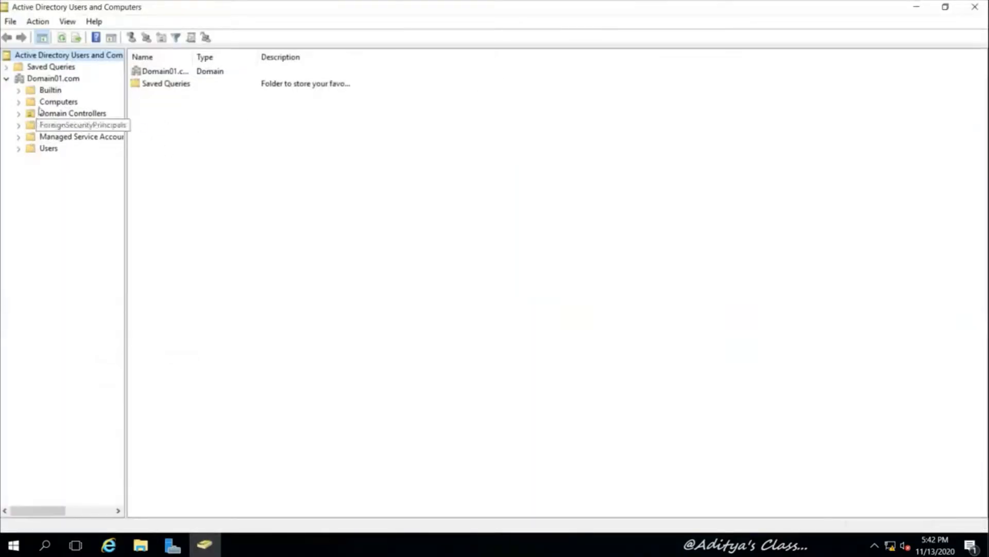
{"action": "left_click", "coordinate": [60, 81]}
Review Domain01.com's RID, PDC and Infrastructure operations master roles, then close the overview
{"action": "right_click", "coordinate": [60, 80]}
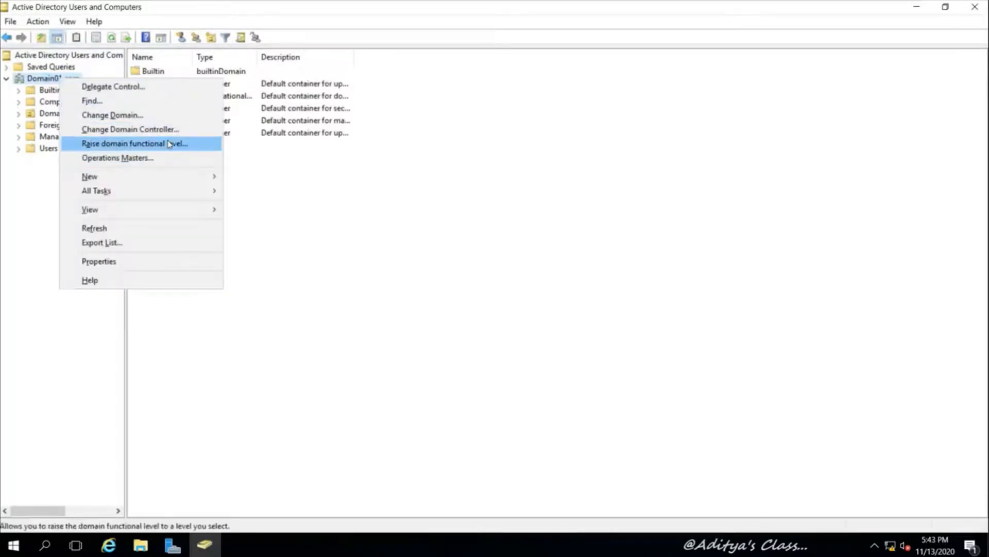
{"action": "left_click", "coordinate": [124, 158]}
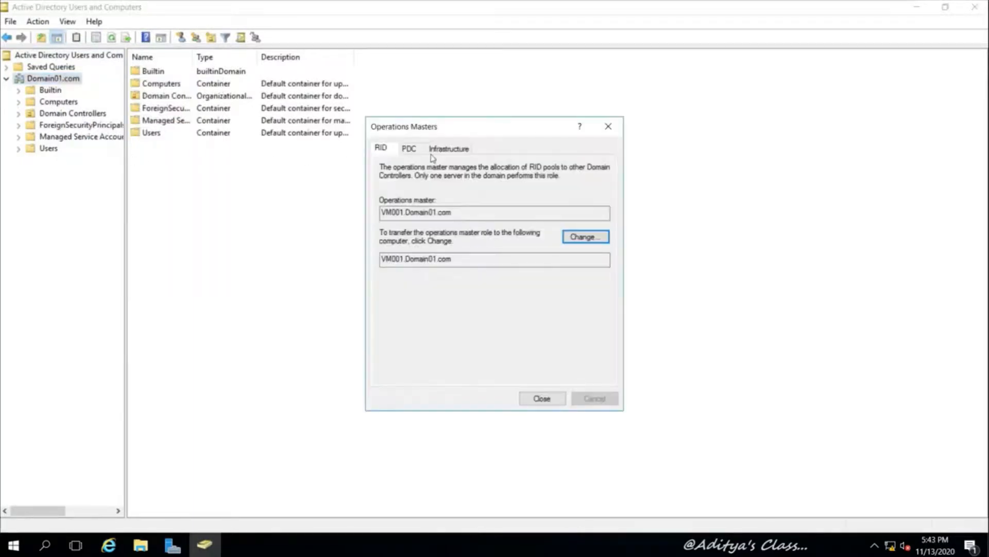
{"action": "left_click", "coordinate": [411, 149]}
{"action": "left_click", "coordinate": [448, 149]}
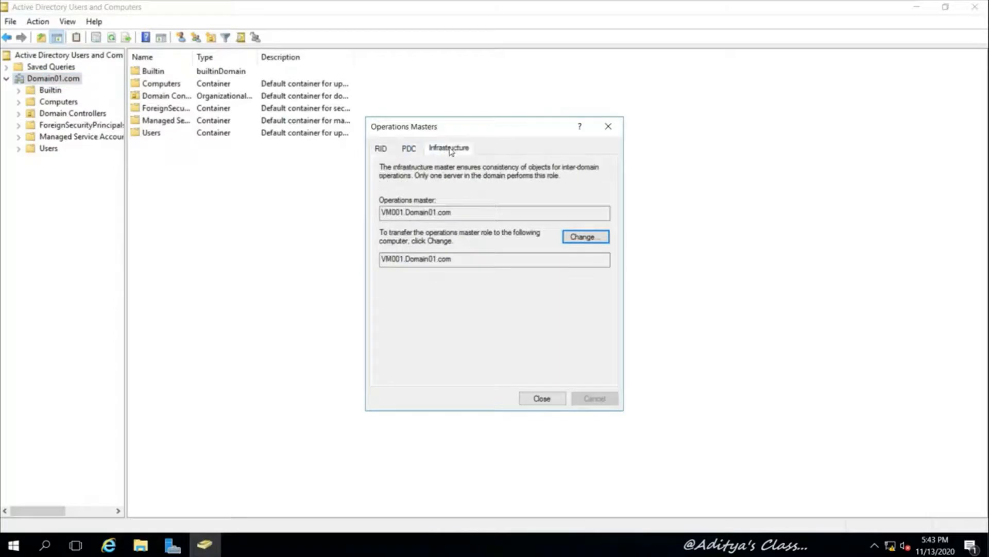
{"action": "left_click", "coordinate": [382, 149]}
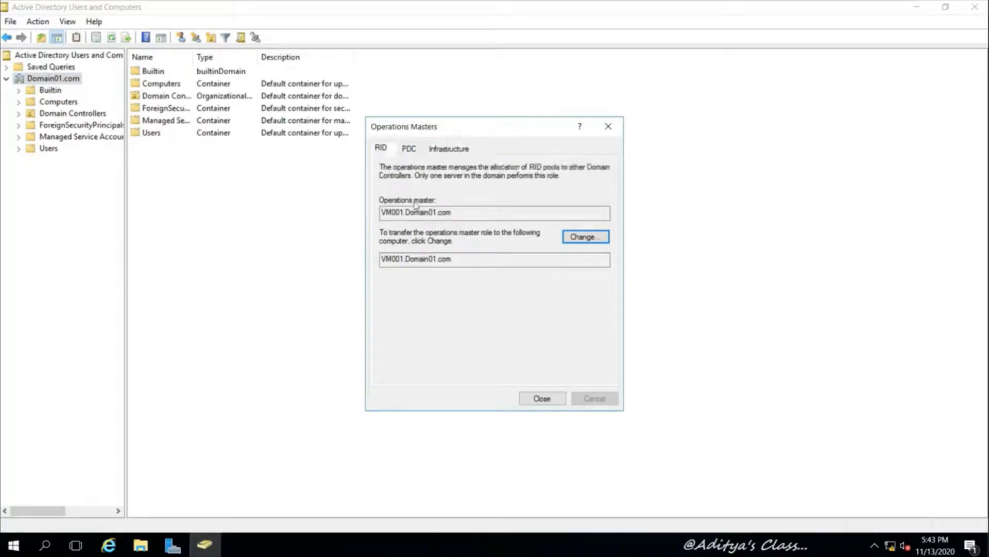
{"action": "left_click", "coordinate": [537, 399]}
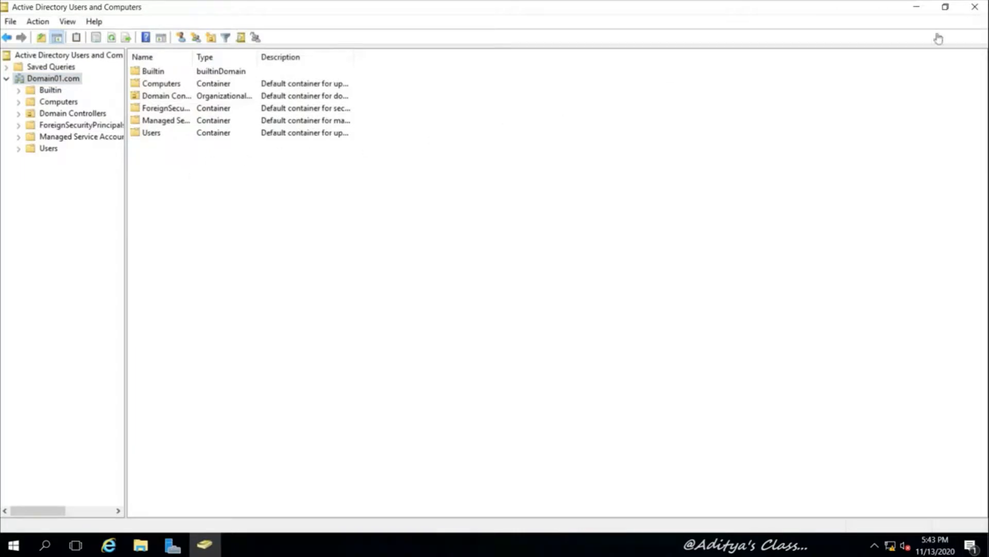
Add a new organizational unit named OU01 under Domain01.com
{"action": "right_click", "coordinate": [57, 81]}
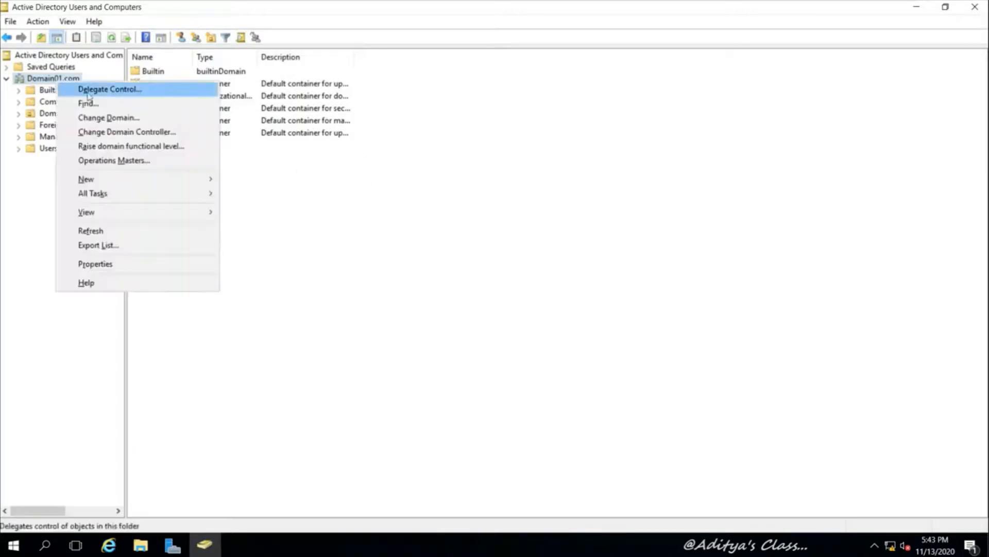
{"action": "mouse_move", "coordinate": [155, 183]}
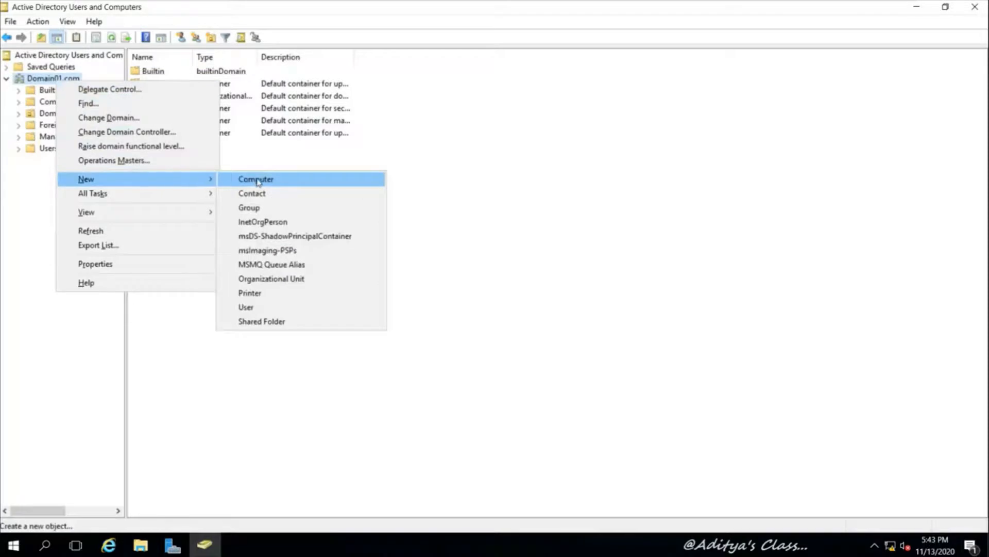
{"action": "left_click", "coordinate": [285, 279]}
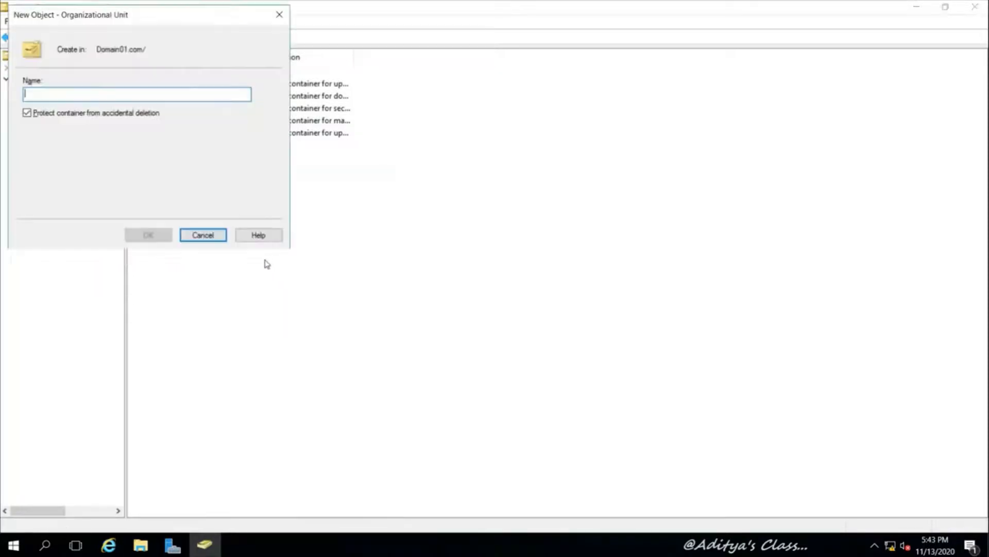
{"action": "left_click_drag", "start_coordinate": [105, 10], "coordinate": [360, 110]}
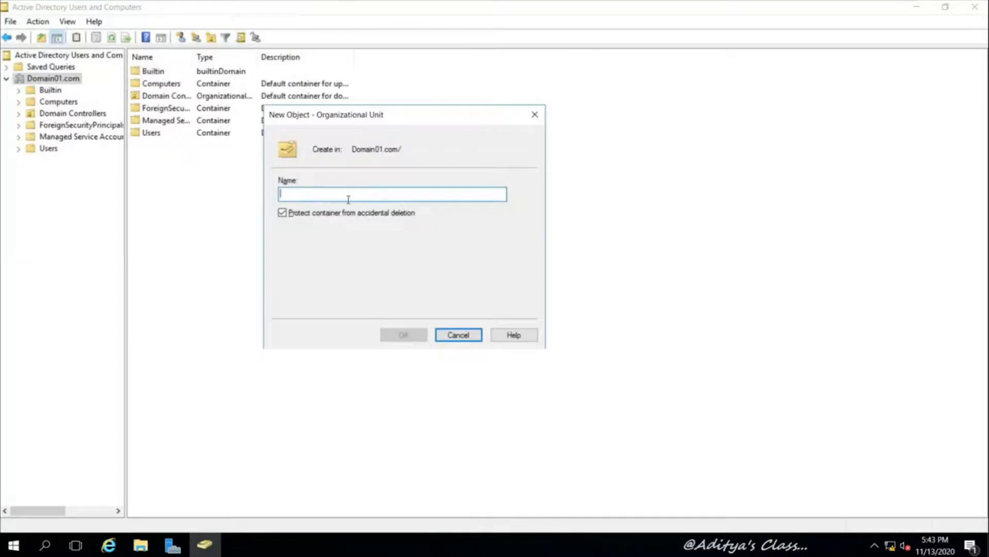
{"action": "type", "text": "OU01"}
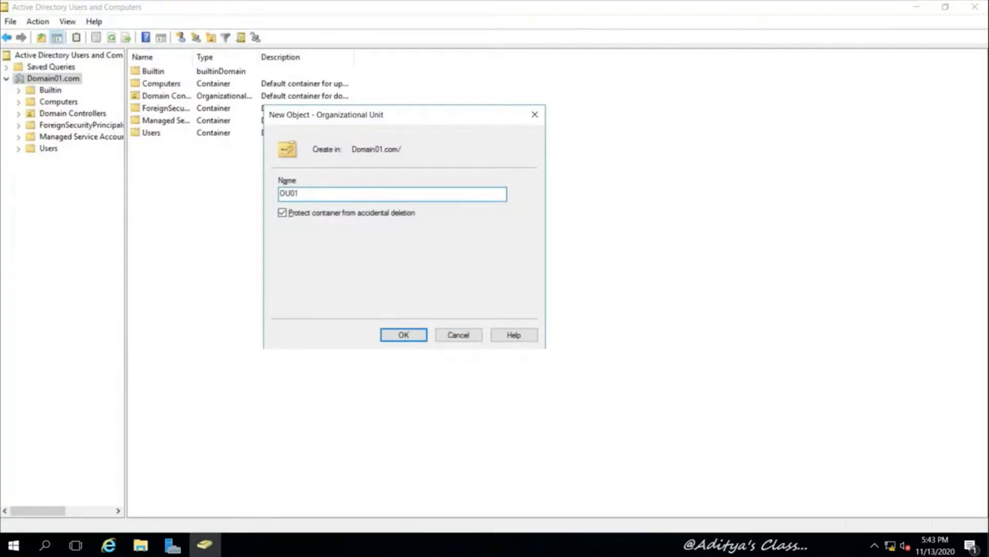
{"action": "left_click", "coordinate": [401, 335]}
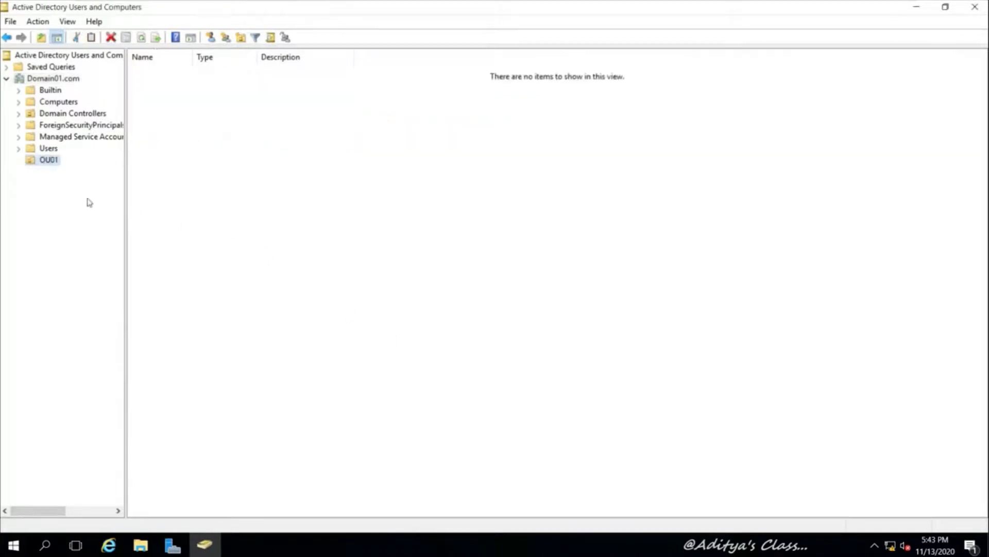
Start a new user in OU01 with first name u01 and logon name u01
{"action": "right_click", "coordinate": [54, 163]}
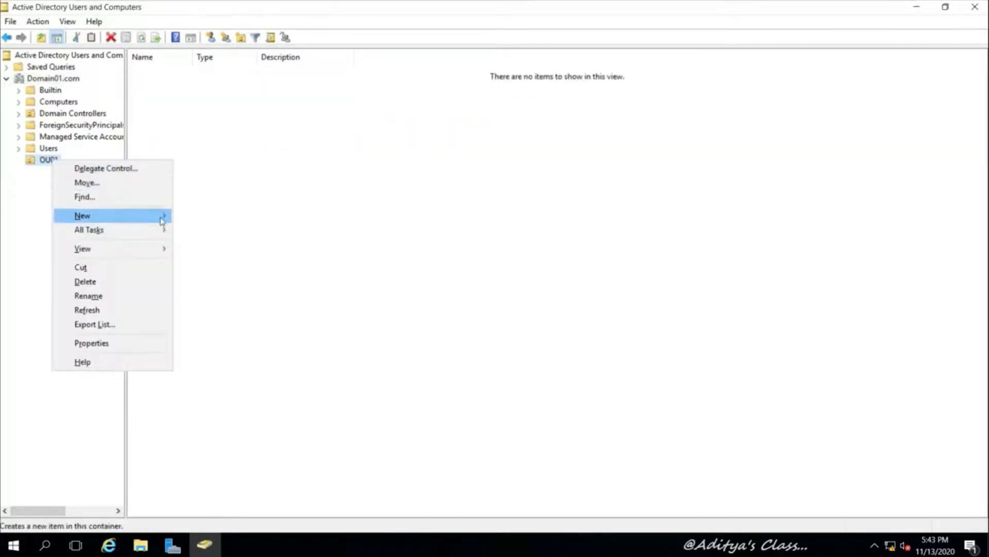
{"action": "mouse_move", "coordinate": [162, 220]}
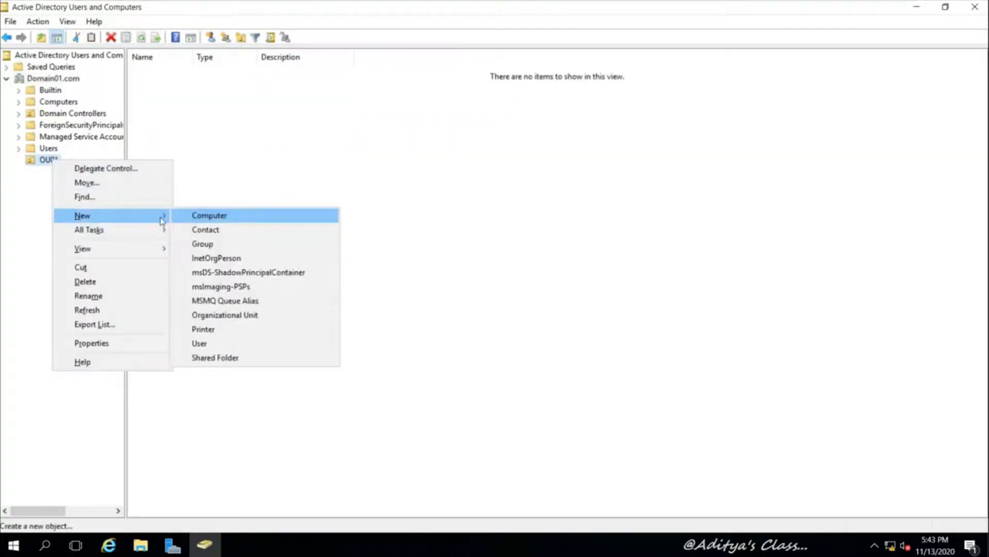
{"action": "left_click", "coordinate": [232, 343]}
{"action": "left_click_drag", "start_coordinate": [130, 19], "coordinate": [397, 167]}
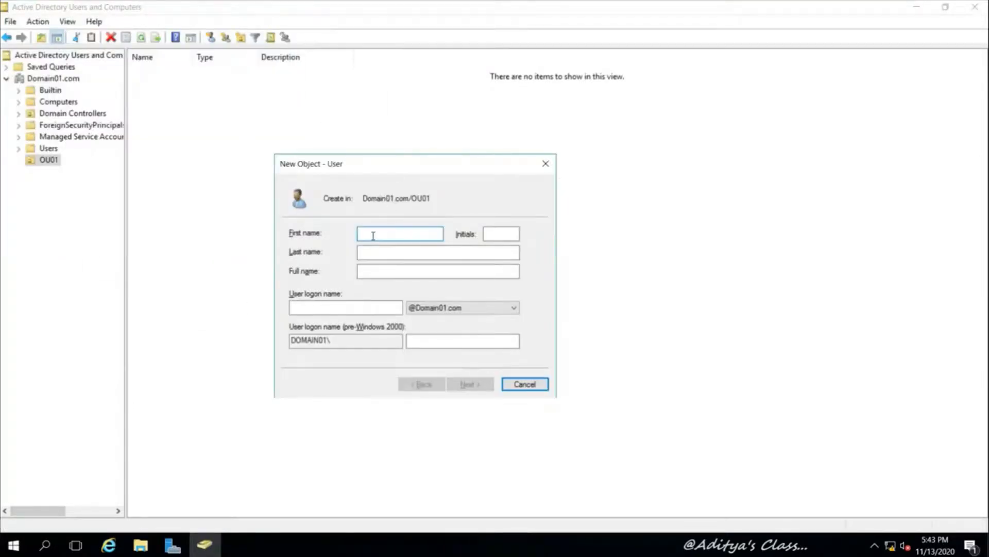
{"action": "type", "text": "u01"}
{"action": "left_click", "coordinate": [360, 307]}
{"action": "type", "text": "u01"}
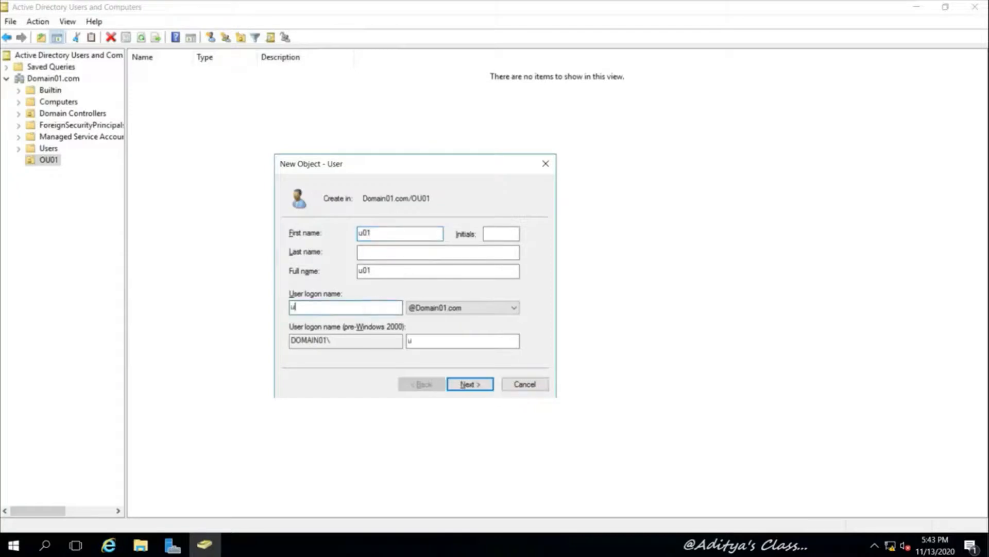
{"action": "key", "text": "Return"}
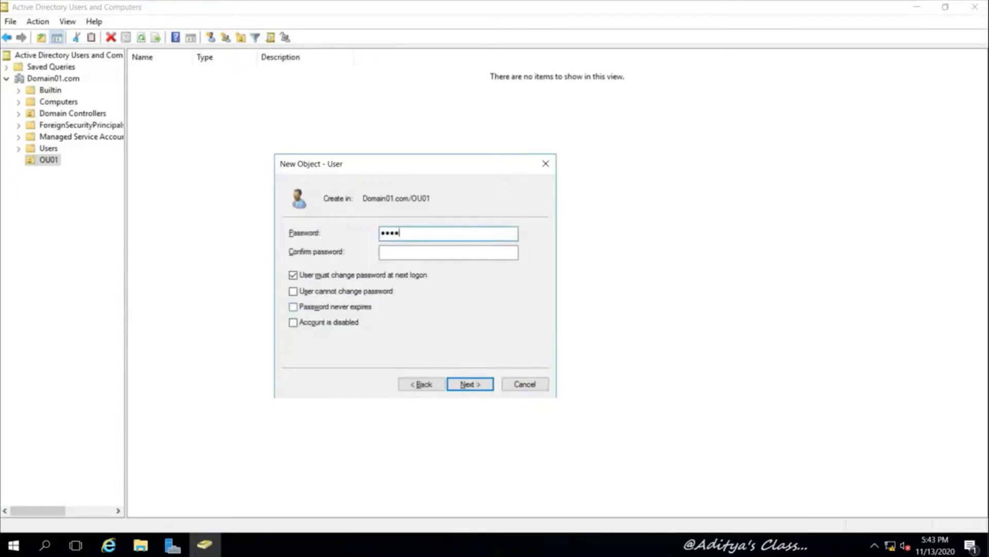
Give u01 a password, turn off change-at-next-logon, and finish the wizard
{"action": "key", "text": "Tab"}
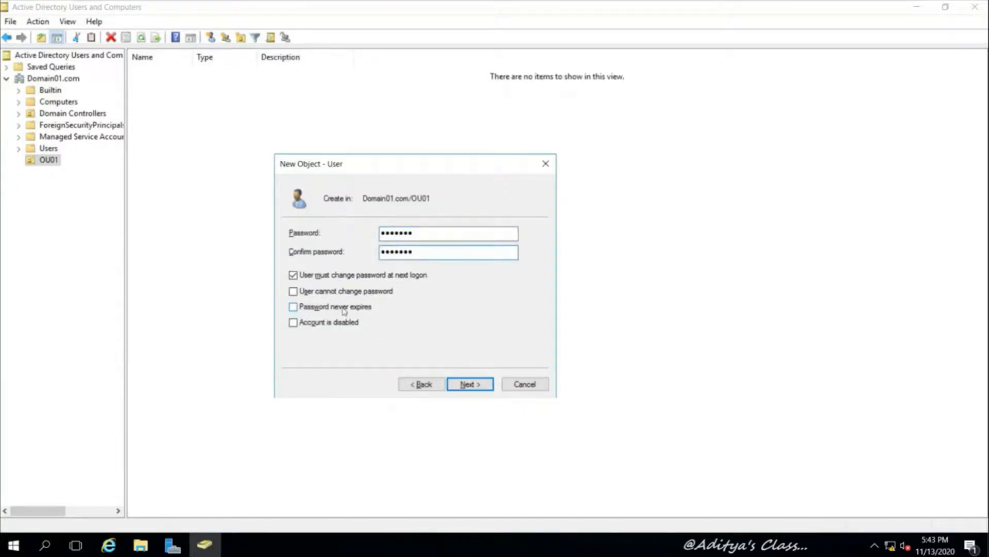
{"action": "left_click", "coordinate": [293, 275]}
{"action": "left_click", "coordinate": [478, 388]}
{"action": "left_click", "coordinate": [478, 390]}
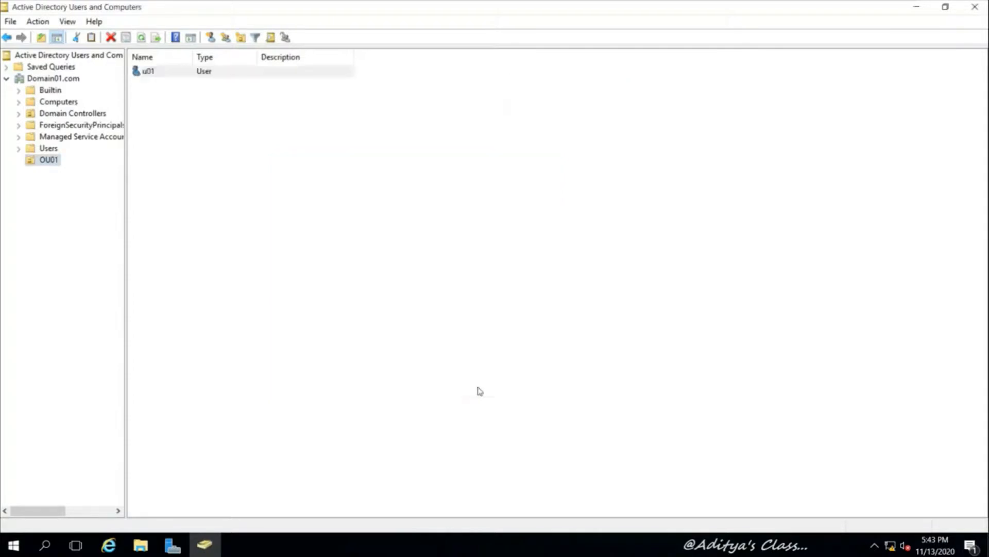
Open the Logon Hours schedule on u01's Account properties
{"action": "right_click", "coordinate": [57, 160]}
{"action": "left_click", "coordinate": [149, 82]}
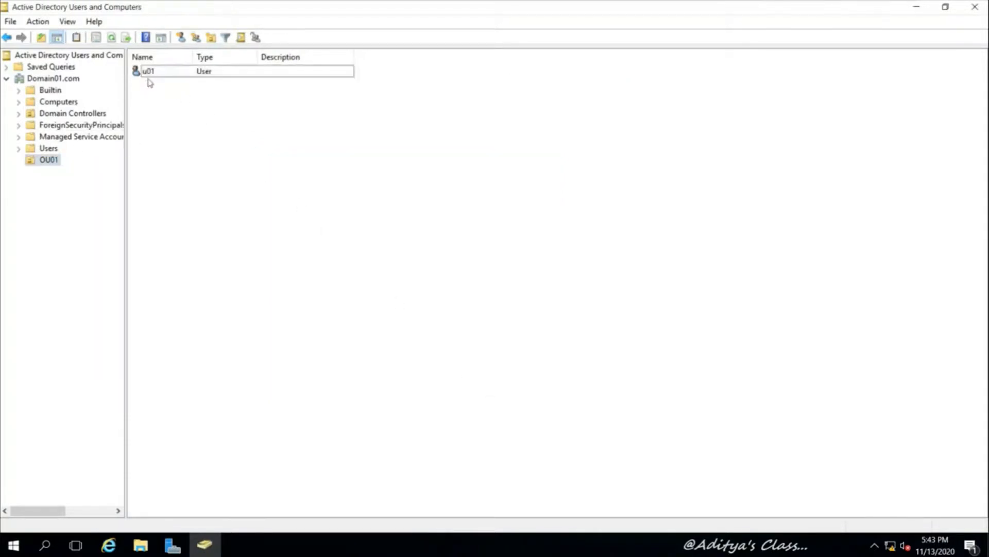
{"action": "right_click", "coordinate": [148, 72]}
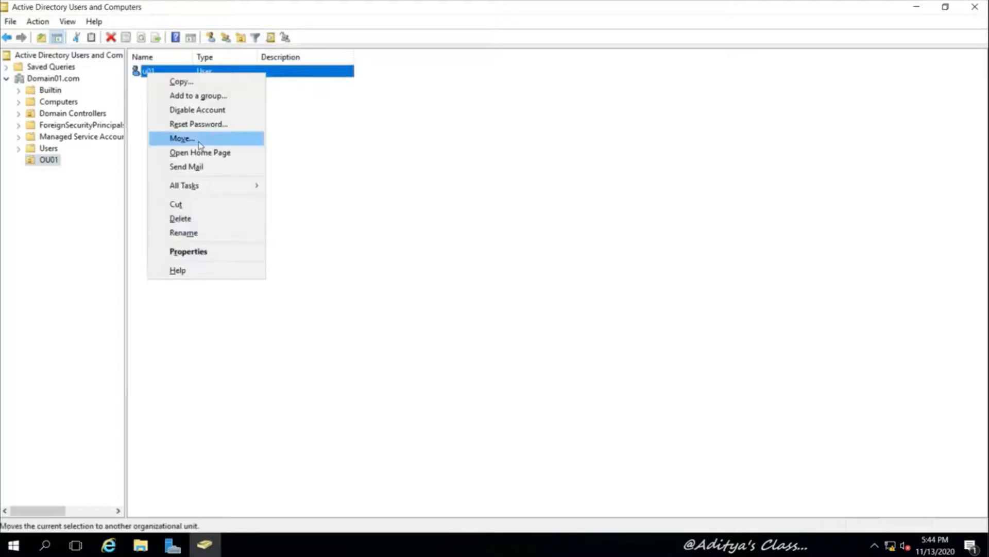
{"action": "left_click", "coordinate": [191, 252]}
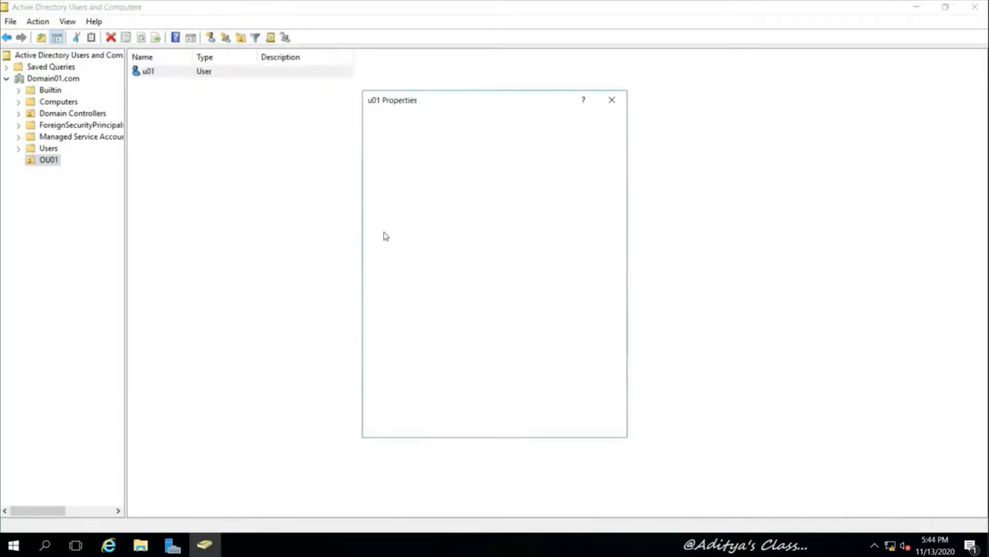
{"action": "left_click", "coordinate": [461, 146]}
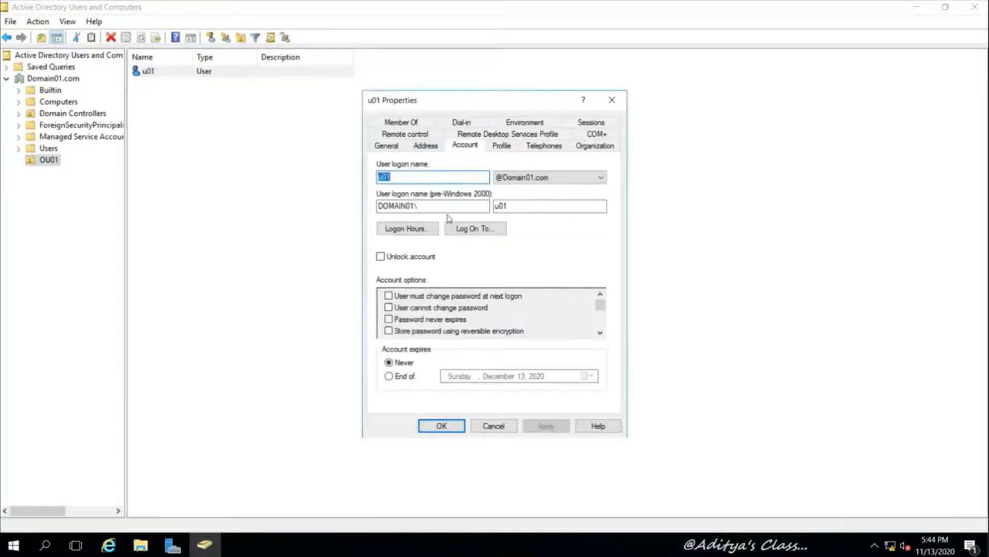
{"action": "left_click", "coordinate": [407, 228]}
Deny all hours, permit Monday–Friday 9 AM–7 PM, and confirm both dialogs
{"action": "left_click", "coordinate": [581, 279]}
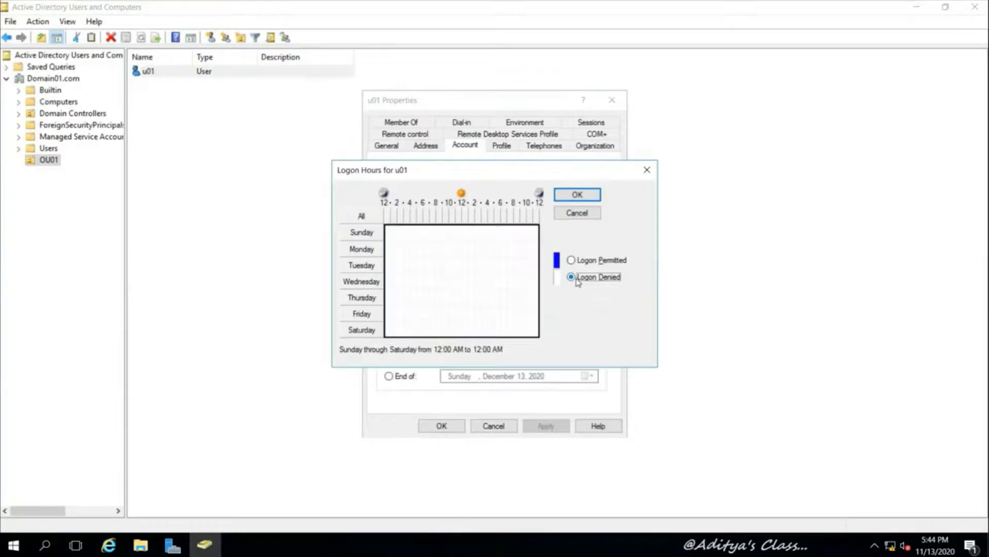
{"action": "left_click", "coordinate": [446, 249]}
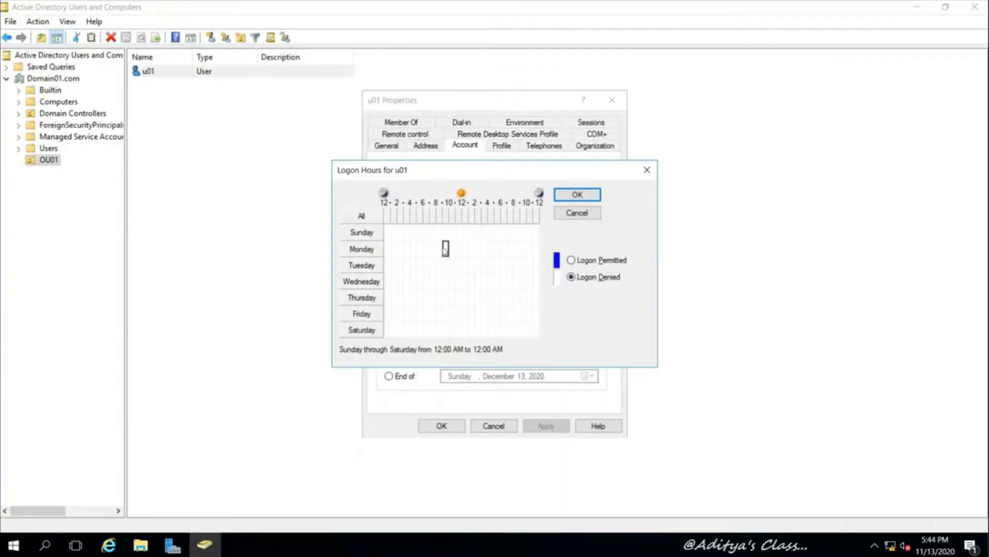
{"action": "left_click_drag", "start_coordinate": [451, 252], "coordinate": [505, 318]}
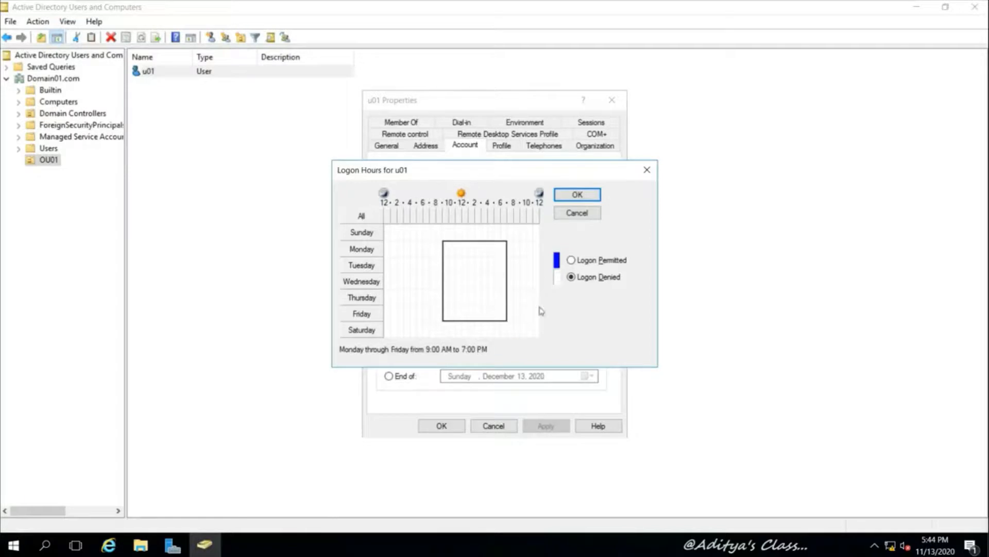
{"action": "left_click", "coordinate": [571, 262]}
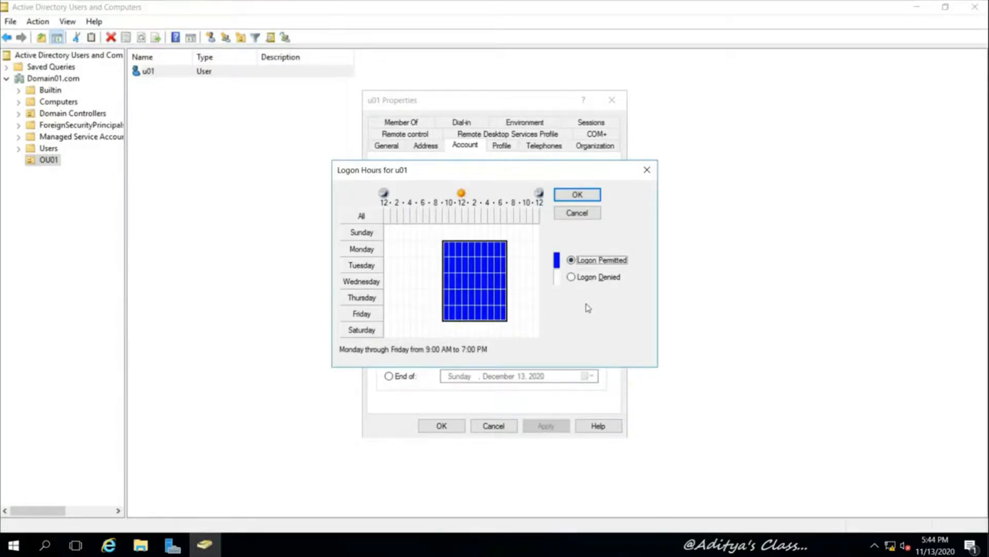
{"action": "left_click", "coordinate": [587, 196]}
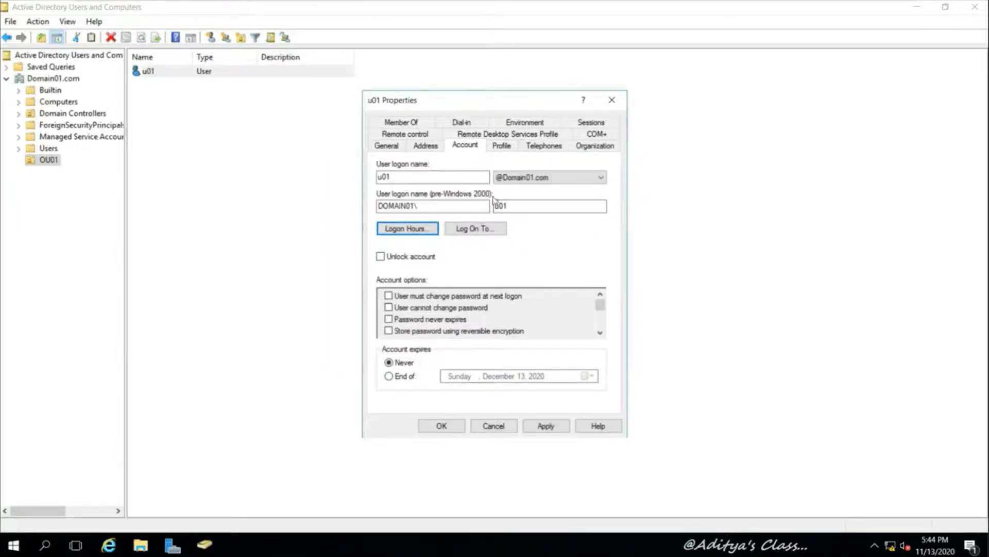
{"action": "left_click", "coordinate": [442, 426]}
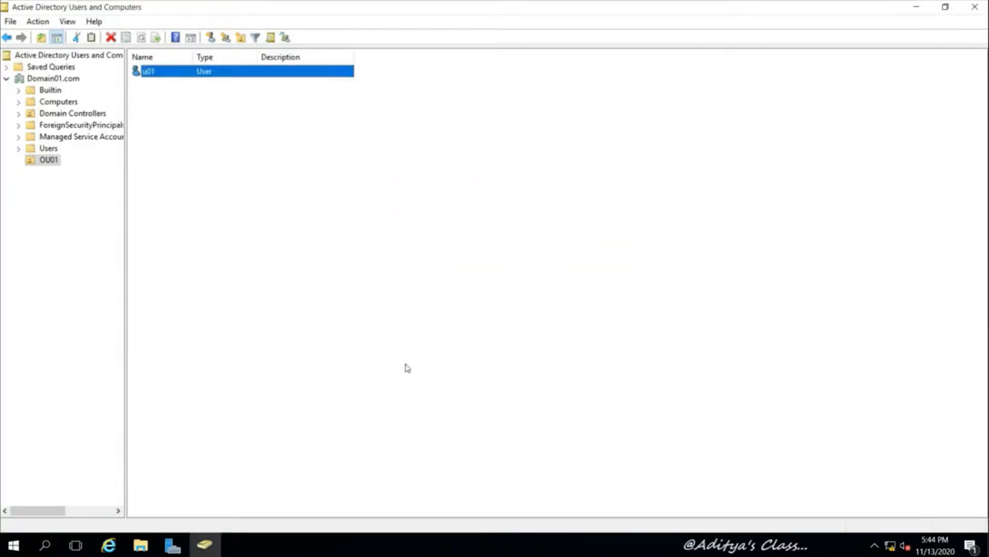
Create users u02 and u03 as copies of u01 and u02
{"action": "right_click", "coordinate": [151, 72]}
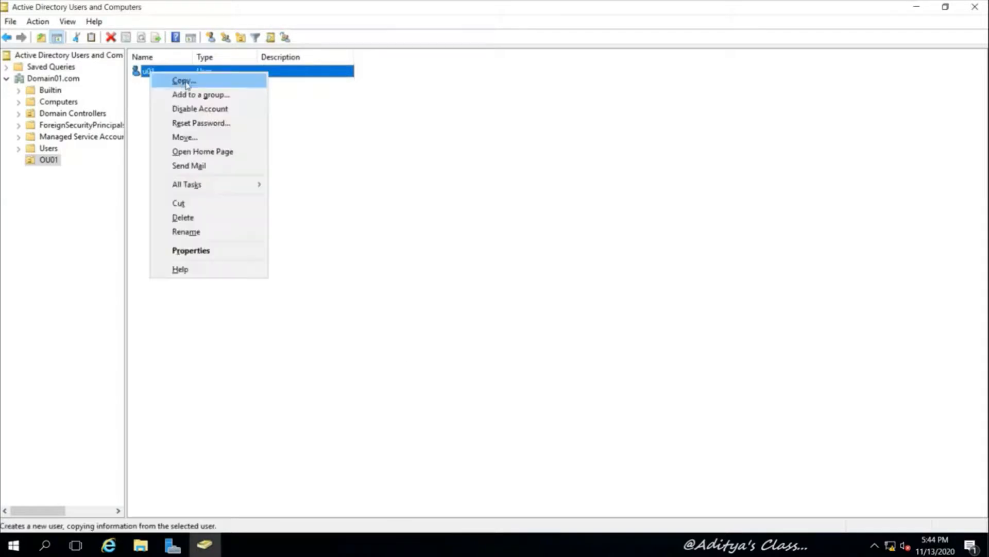
{"action": "left_click", "coordinate": [181, 82]}
{"action": "type", "text": "u02"}
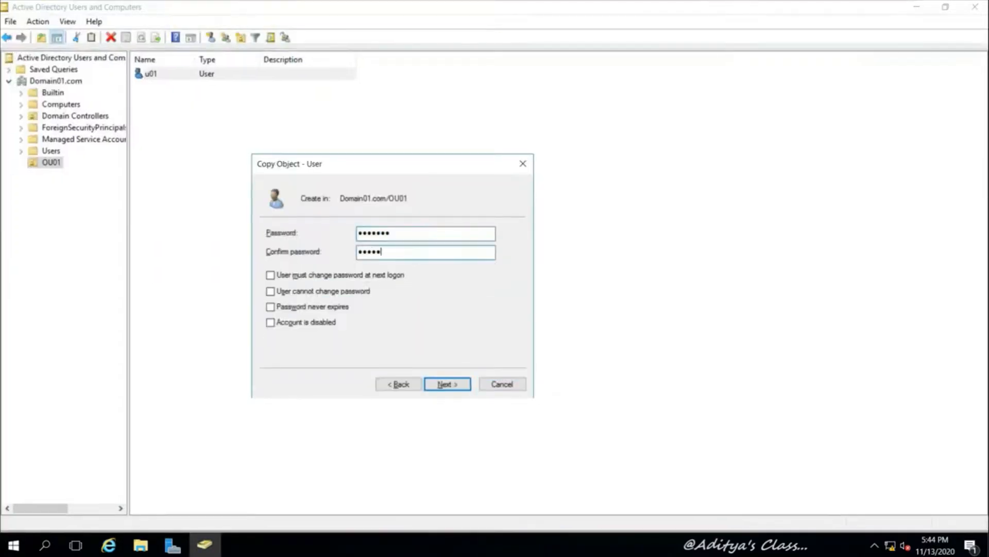
{"action": "key", "text": "Return"}
{"action": "key", "text": "Return"}
{"action": "right_click", "coordinate": [150, 86]}
{"action": "left_click", "coordinate": [181, 96]}
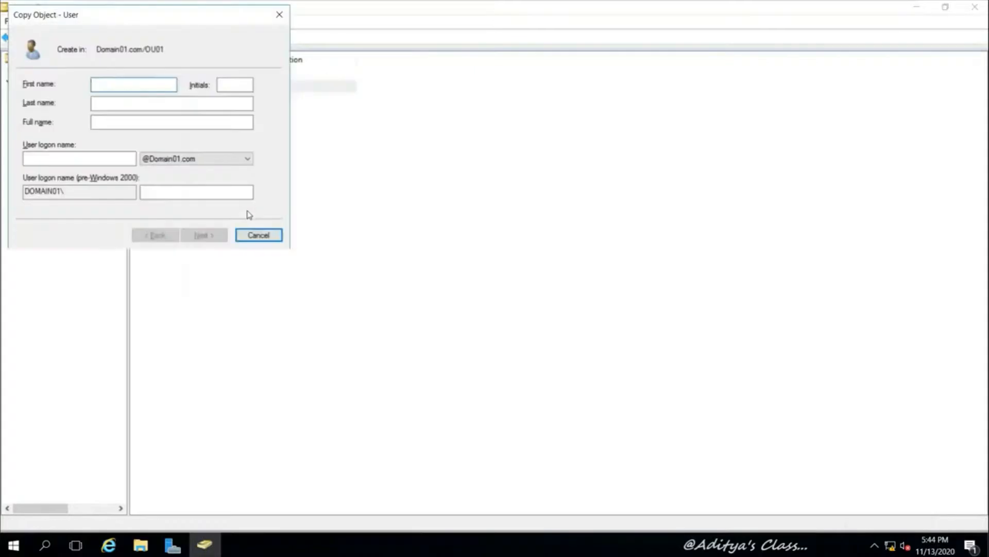
{"action": "type", "text": "u03"}
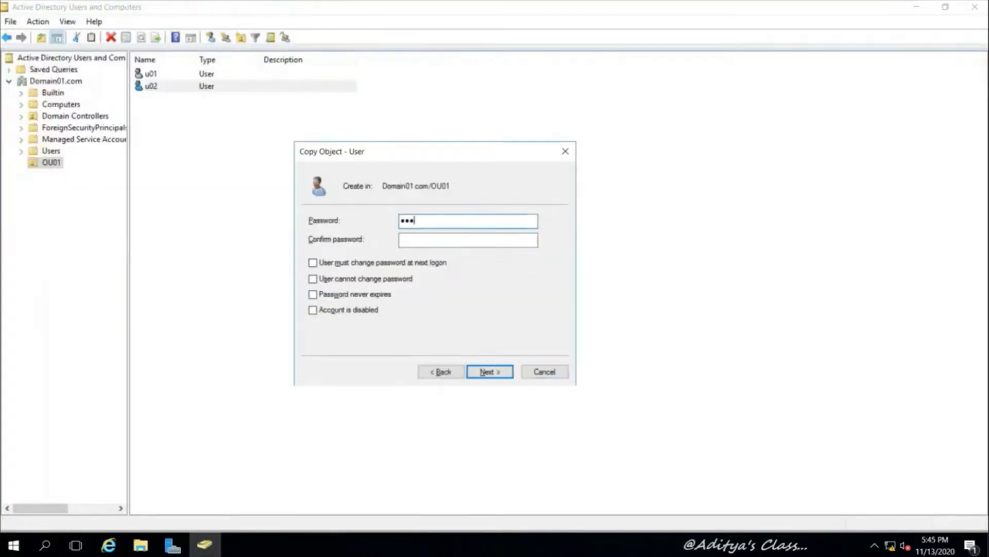
{"action": "key", "text": "Return"}
{"action": "key", "text": "Return"}
Copy u03 into new user u04, clearing a mistaken Initials entry and setting logon name u04
{"action": "right_click", "coordinate": [230, 98]}
{"action": "left_click", "coordinate": [261, 108]}
{"action": "key", "text": "Tab"}
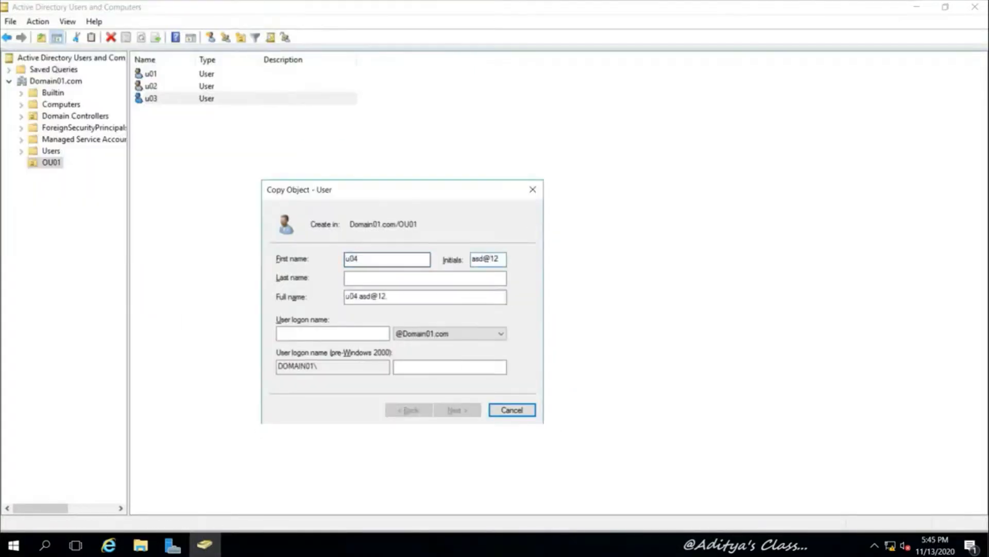
{"action": "key", "text": "Tab"}
{"action": "key", "text": "shift+Tab"}
{"action": "key", "text": "BackSpace"}
{"action": "key", "text": "Tab"}
{"action": "key", "text": "Tab"}
{"action": "key", "text": "Tab"}
{"action": "key", "text": "Return"}
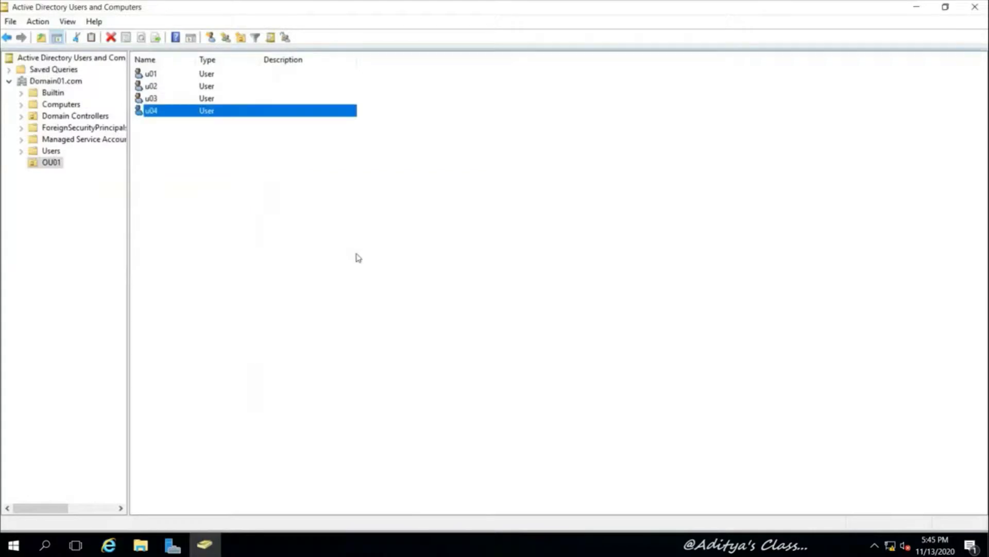
Begin creating a new group in OU01
{"action": "right_click", "coordinate": [50, 163]}
{"action": "mouse_move", "coordinate": [112, 220]}
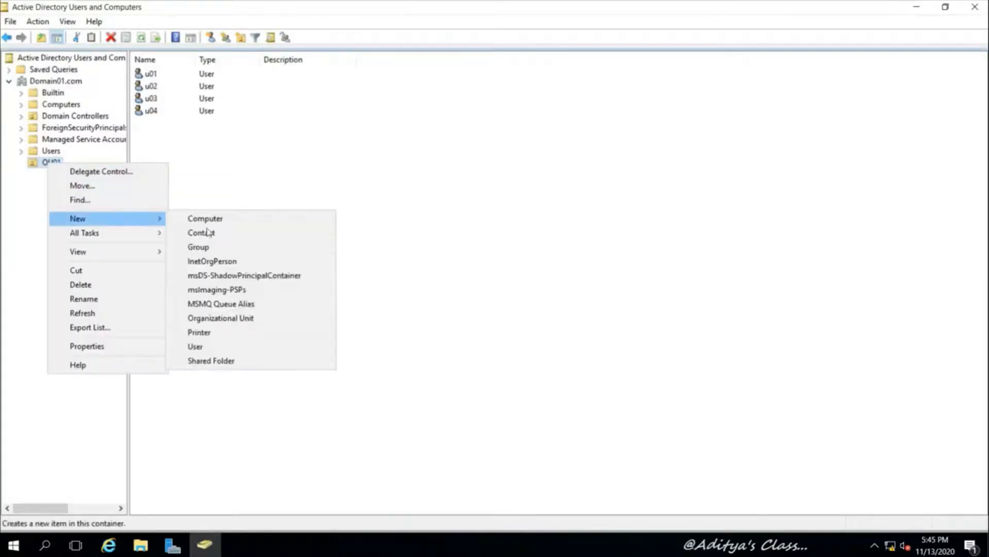
{"action": "left_click", "coordinate": [232, 249]}
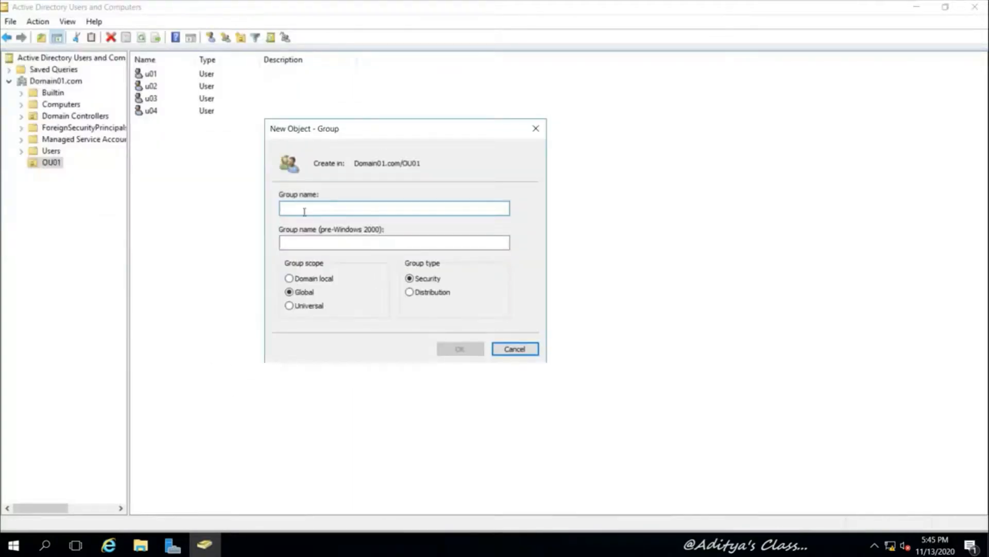
Name the new group G01 and create it as a global security group
{"action": "type", "text": "g"}
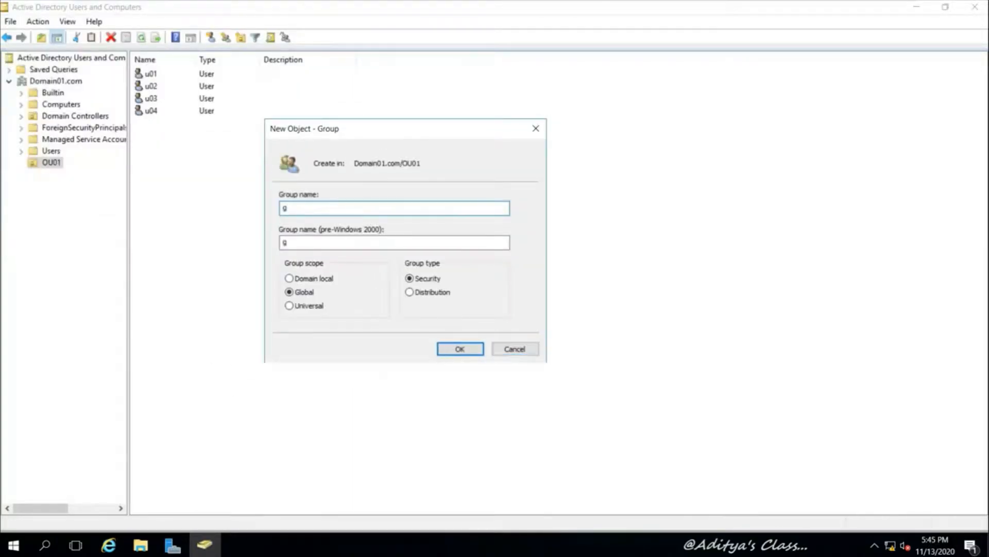
{"action": "key", "text": "BackSpace"}
{"action": "type", "text": "G01"}
{"action": "left_click", "coordinate": [459, 348]}
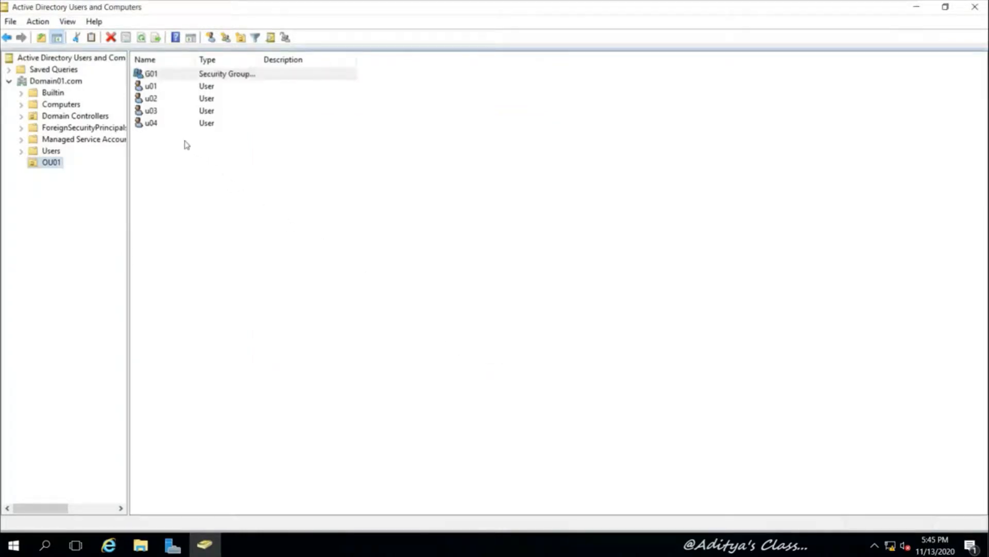
Add user u01 to group G01 and acknowledge the success message
{"action": "left_click", "coordinate": [151, 88]}
{"action": "right_click", "coordinate": [151, 89]}
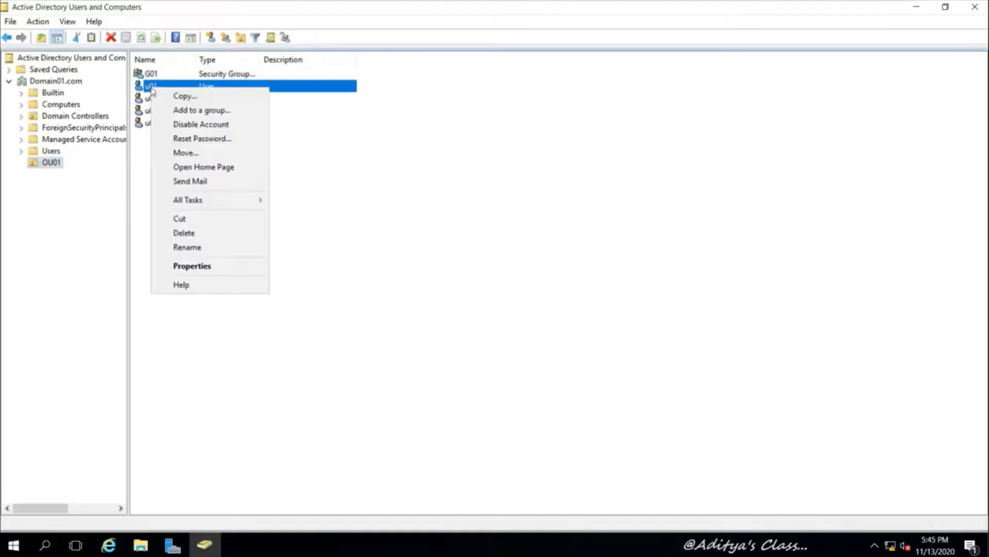
{"action": "left_click", "coordinate": [219, 109]}
{"action": "left_click_drag", "start_coordinate": [123, 27], "coordinate": [384, 177]}
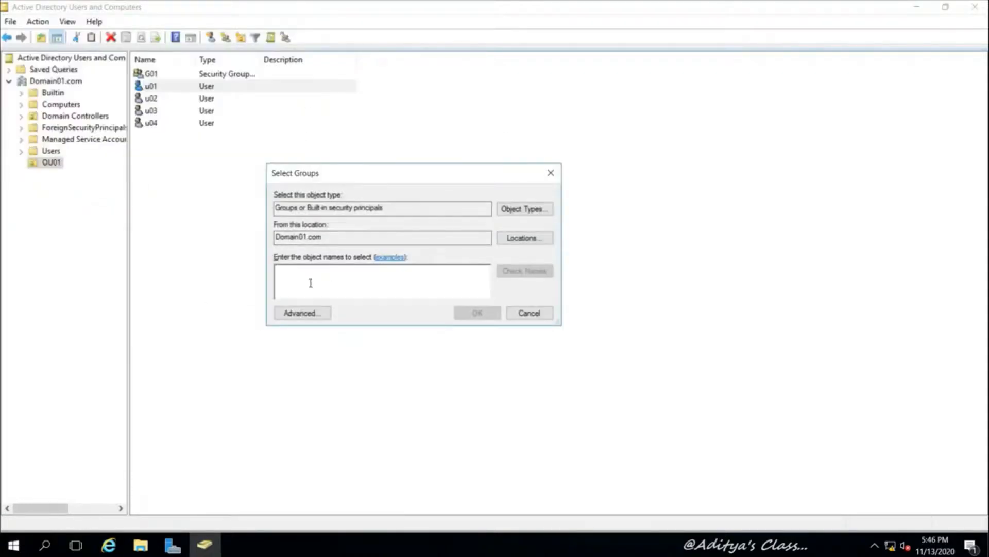
{"action": "type", "text": "g01"}
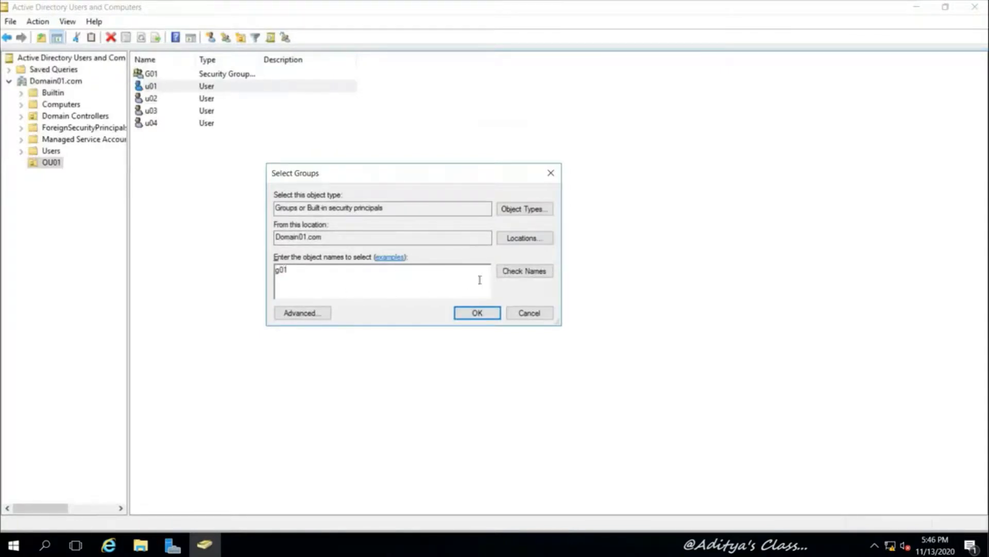
{"action": "left_click", "coordinate": [473, 312]}
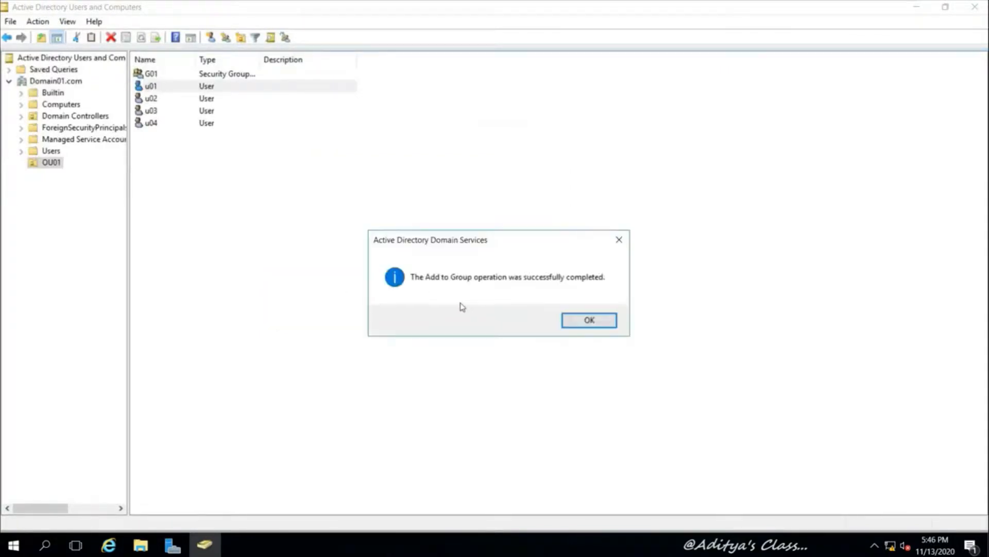
{"action": "left_click", "coordinate": [587, 321]}
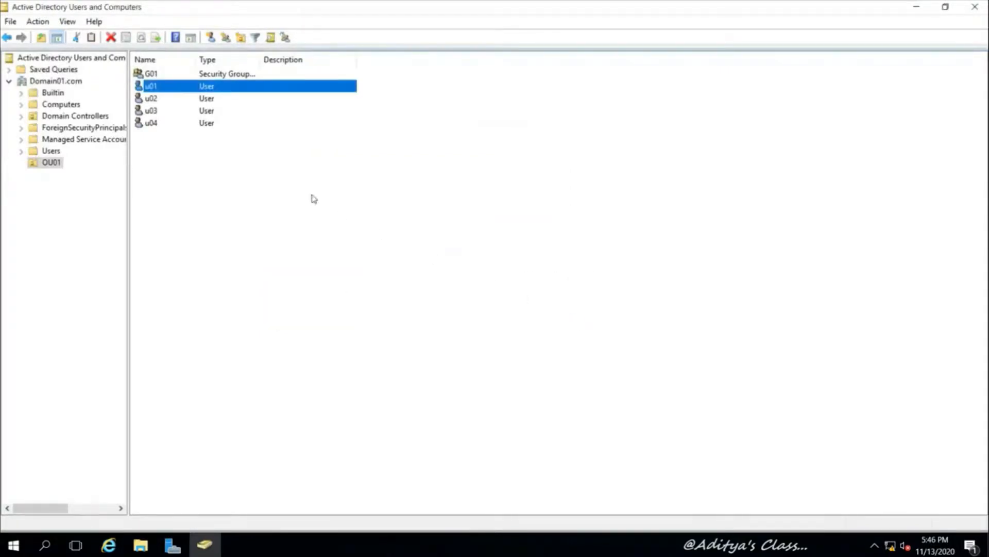
Check u01's Member Of list shows G01, then close its properties
{"action": "right_click", "coordinate": [157, 89]}
{"action": "left_click", "coordinate": [232, 266]}
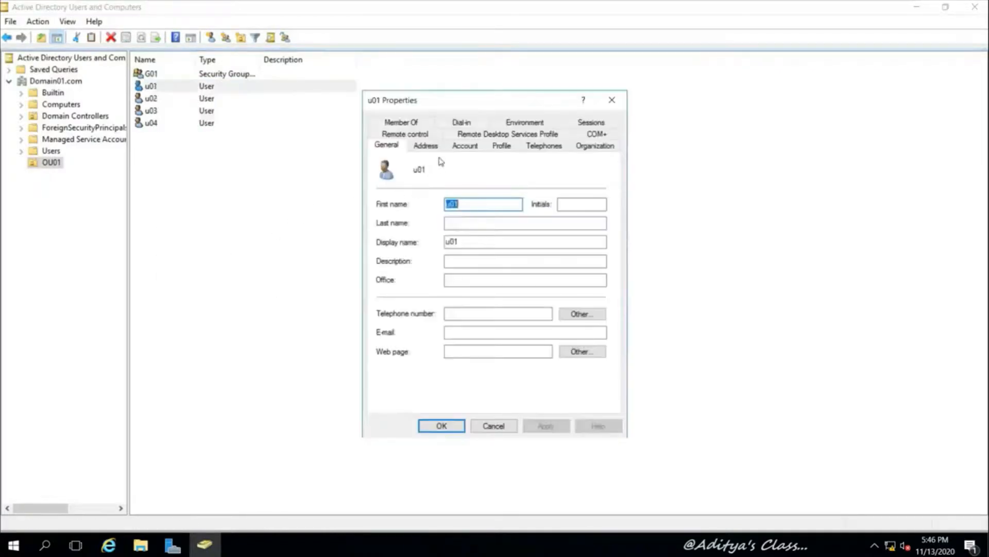
{"action": "left_click", "coordinate": [401, 124]}
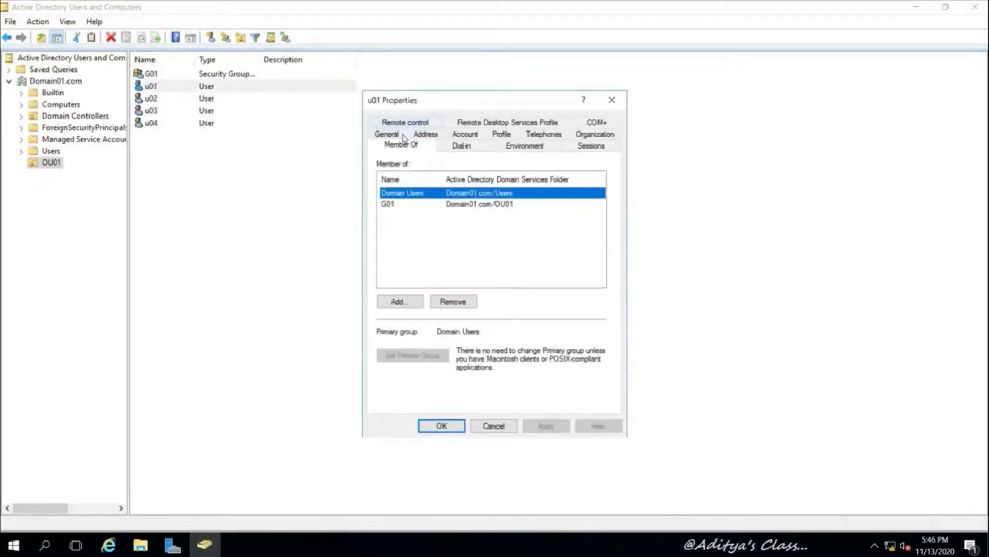
{"action": "left_click", "coordinate": [391, 204]}
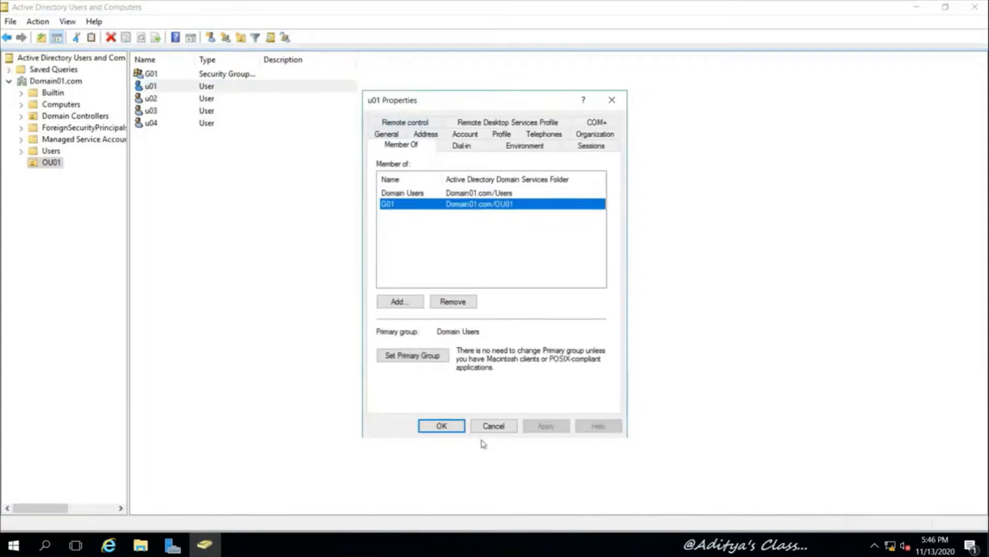
{"action": "left_click", "coordinate": [461, 427]}
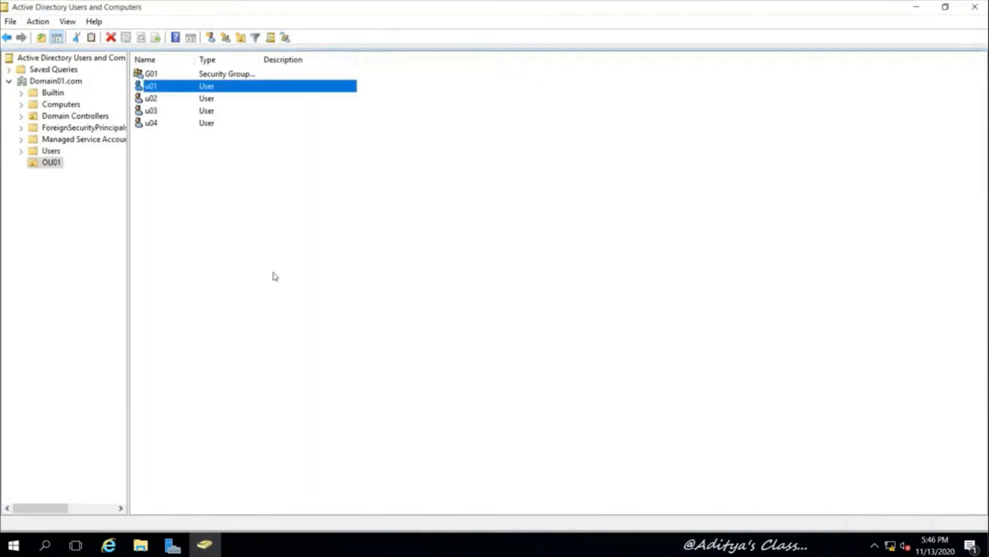
Add u02 to G01's members list and save the group properties
{"action": "right_click", "coordinate": [153, 76]}
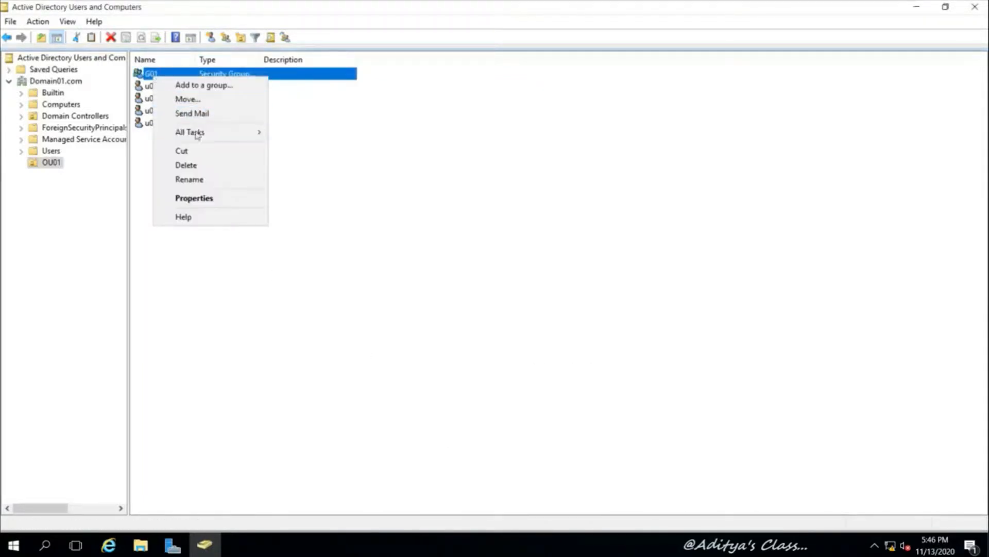
{"action": "left_click", "coordinate": [202, 199]}
{"action": "left_click", "coordinate": [424, 127]}
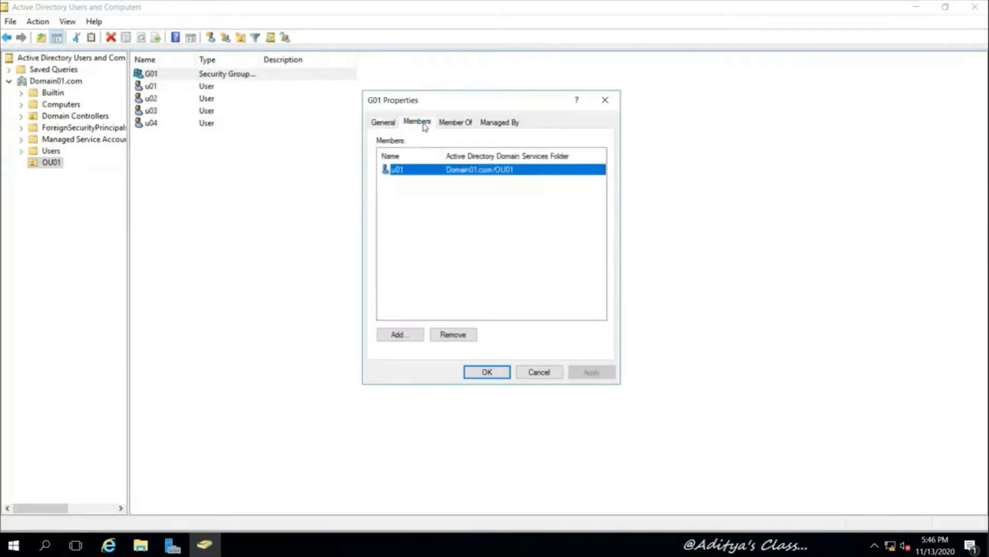
{"action": "left_click", "coordinate": [400, 334]}
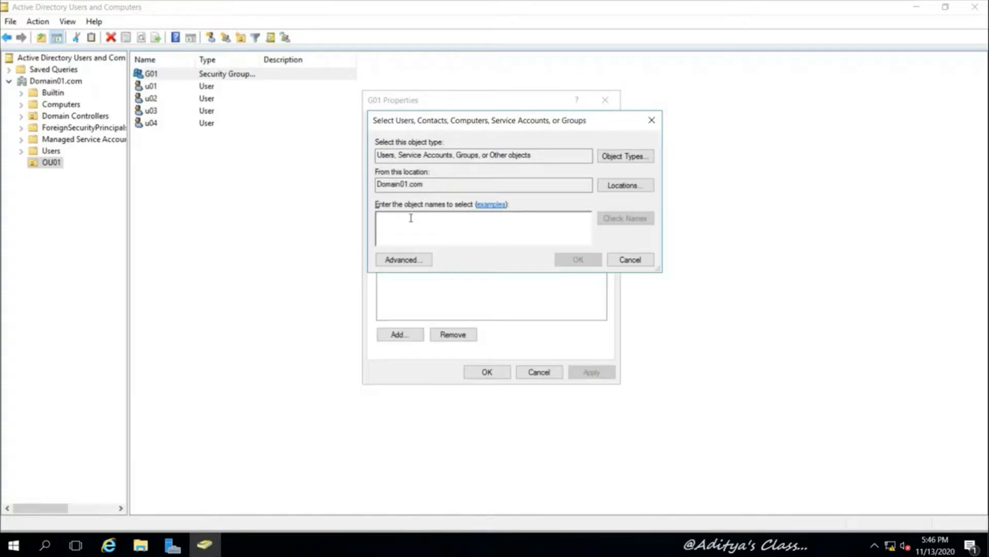
{"action": "type", "text": "u02"}
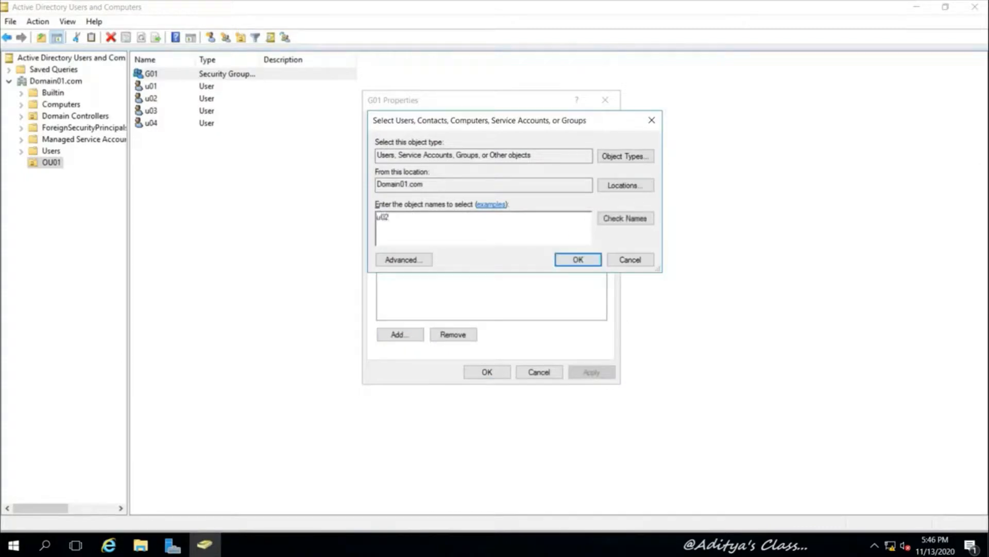
{"action": "left_click", "coordinate": [600, 218]}
{"action": "left_click", "coordinate": [578, 260]}
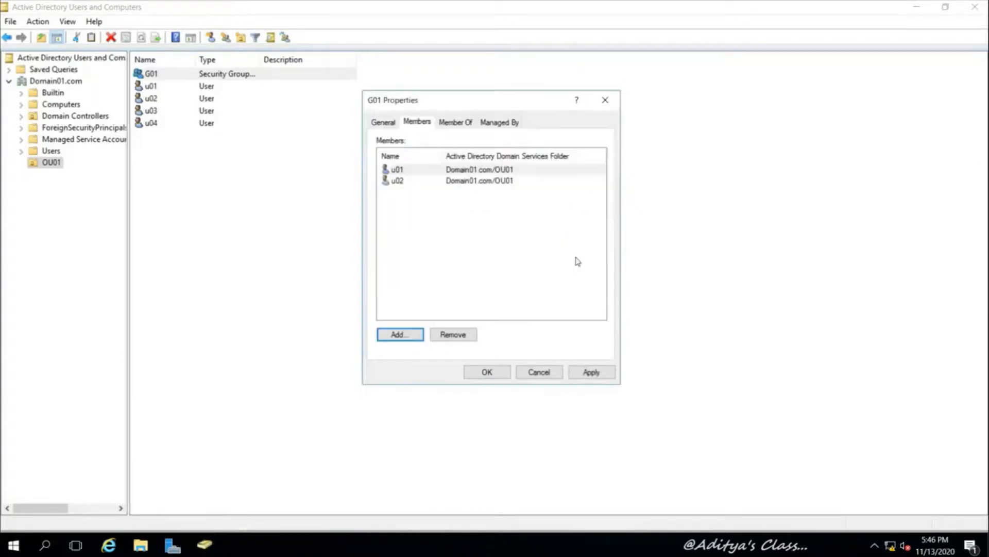
{"action": "left_click", "coordinate": [502, 372]}
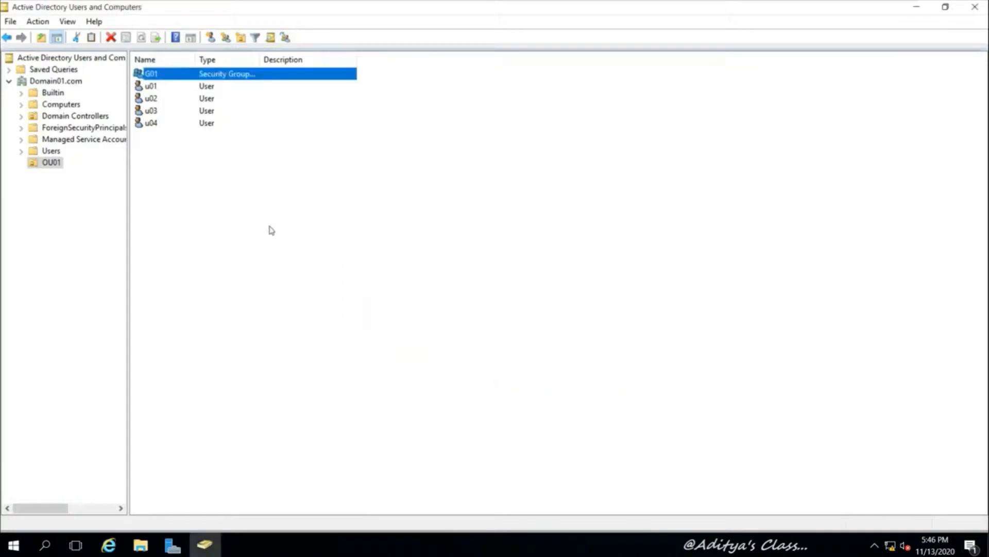
{"action": "left_click", "coordinate": [280, 209]}
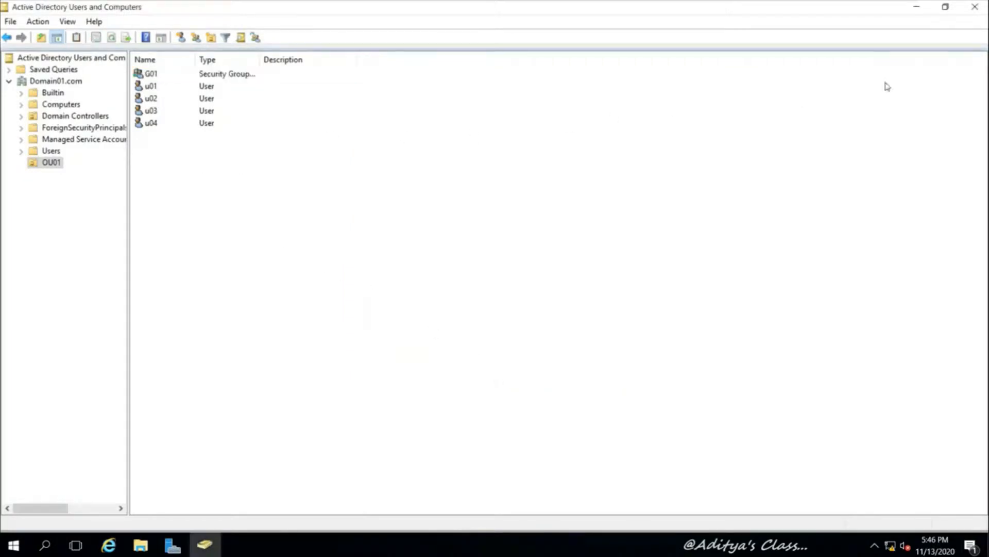
Create contact c01 in OU01
{"action": "left_click", "coordinate": [916, 7]}
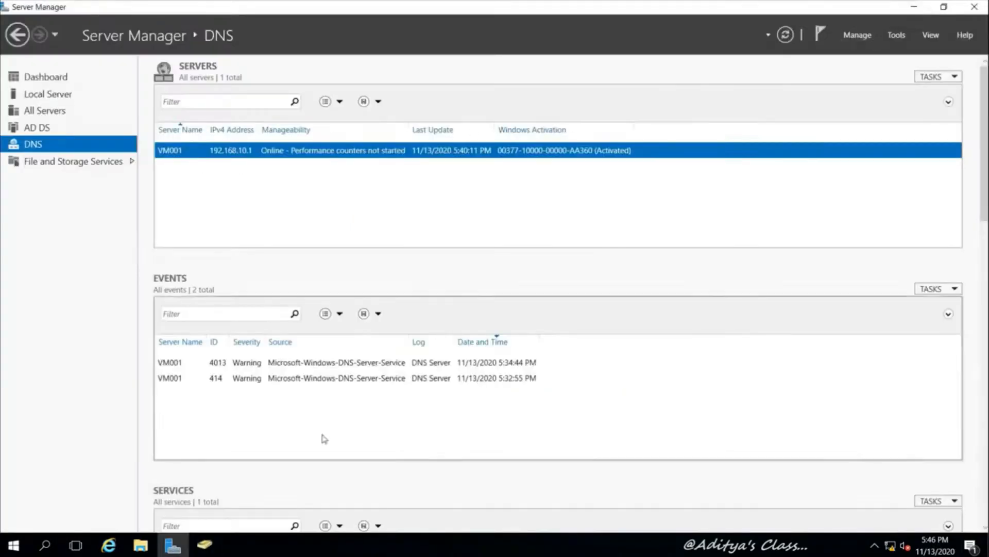
{"action": "left_click", "coordinate": [204, 545]}
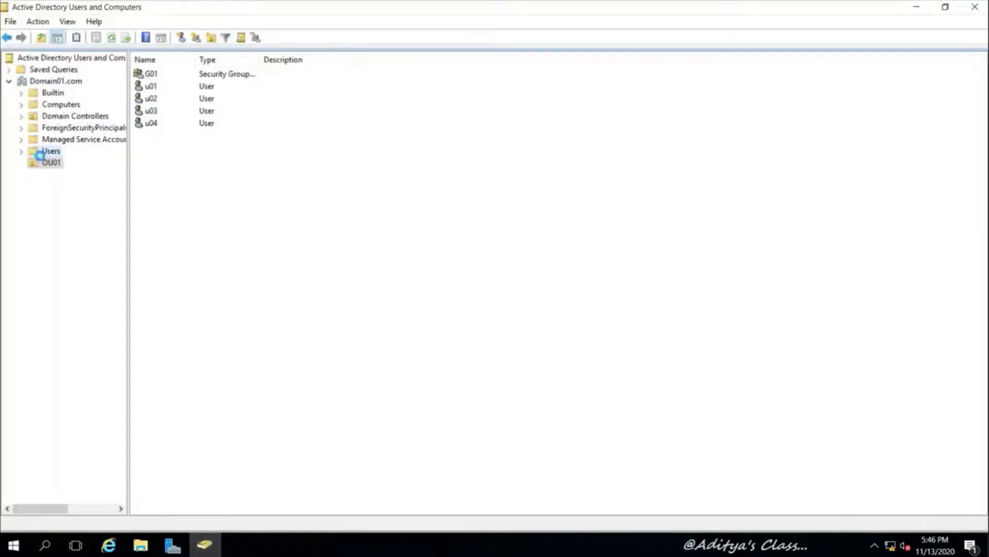
{"action": "right_click", "coordinate": [33, 164]}
{"action": "left_click", "coordinate": [43, 168]}
{"action": "right_click", "coordinate": [50, 164]}
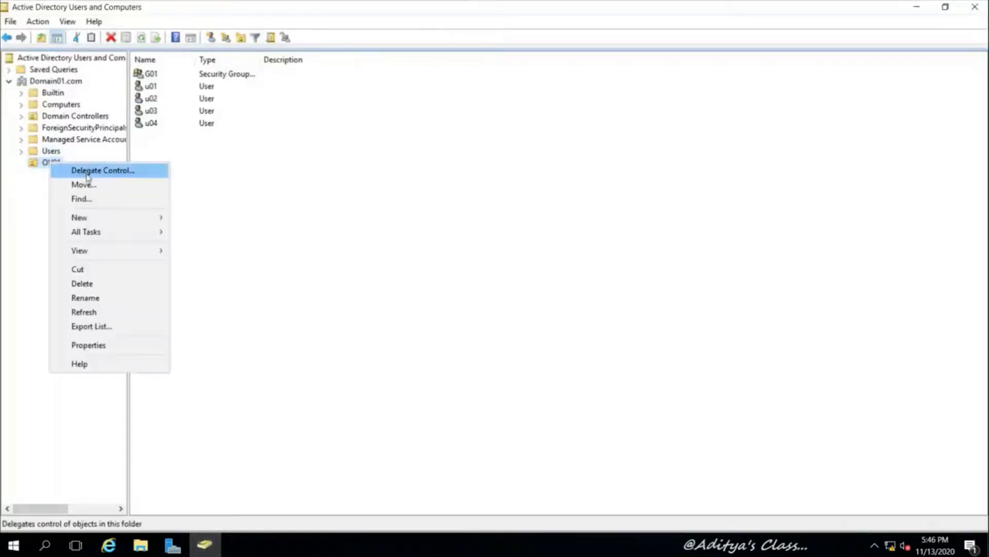
{"action": "mouse_move", "coordinate": [126, 219]}
{"action": "left_click", "coordinate": [208, 232]}
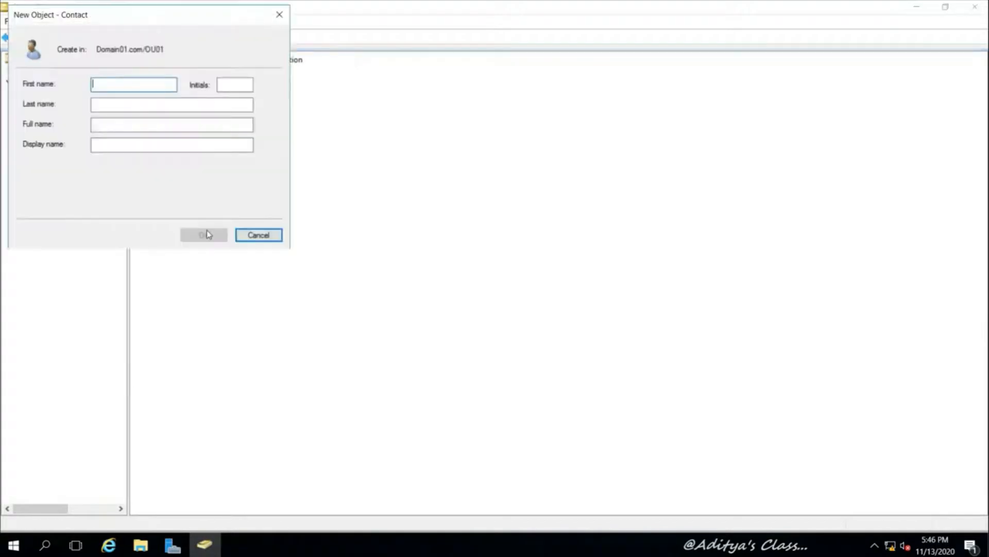
{"action": "type", "text": "c01"}
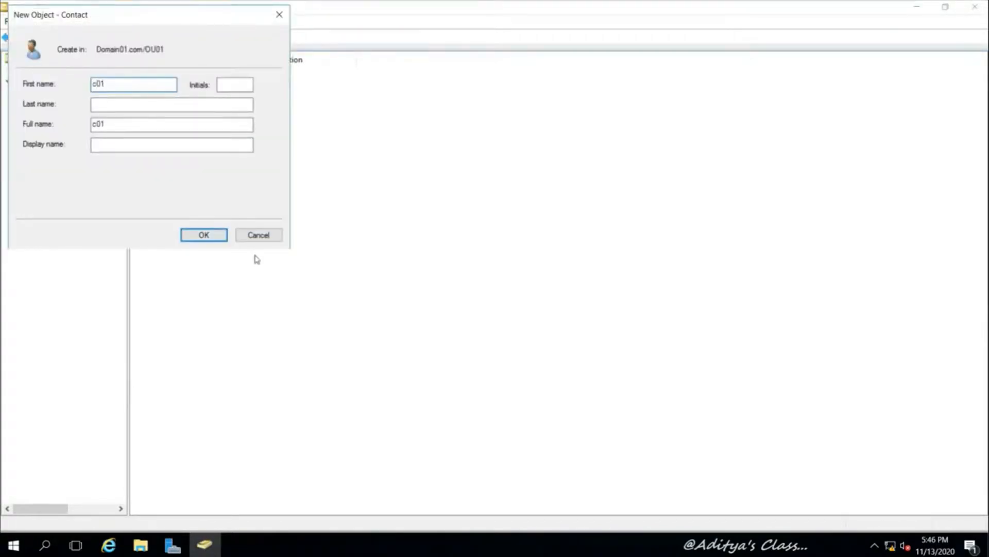
{"action": "left_click", "coordinate": [203, 237]}
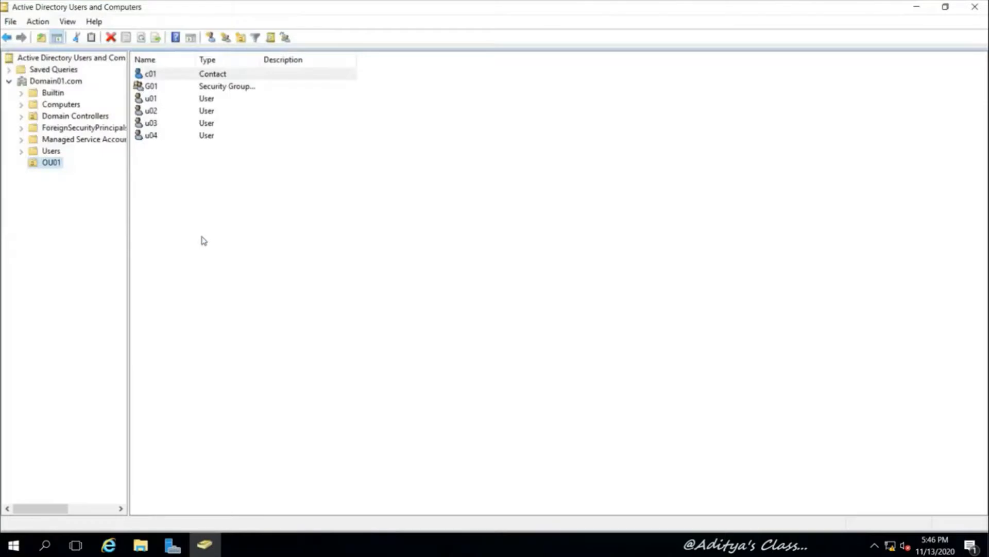
Create a second contact, c02, in OU01
{"action": "right_click", "coordinate": [54, 165]}
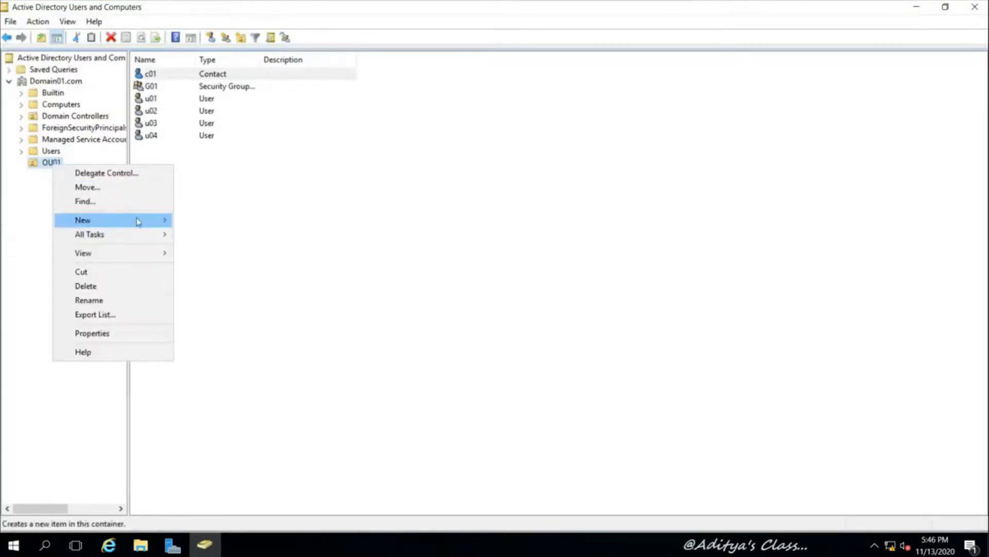
{"action": "mouse_move", "coordinate": [137, 221]}
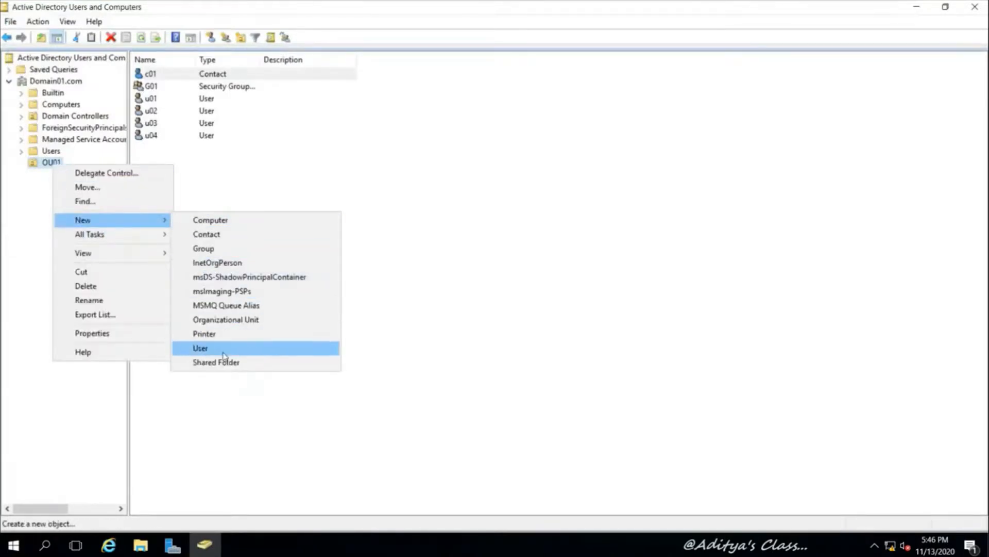
{"action": "left_click", "coordinate": [221, 236]}
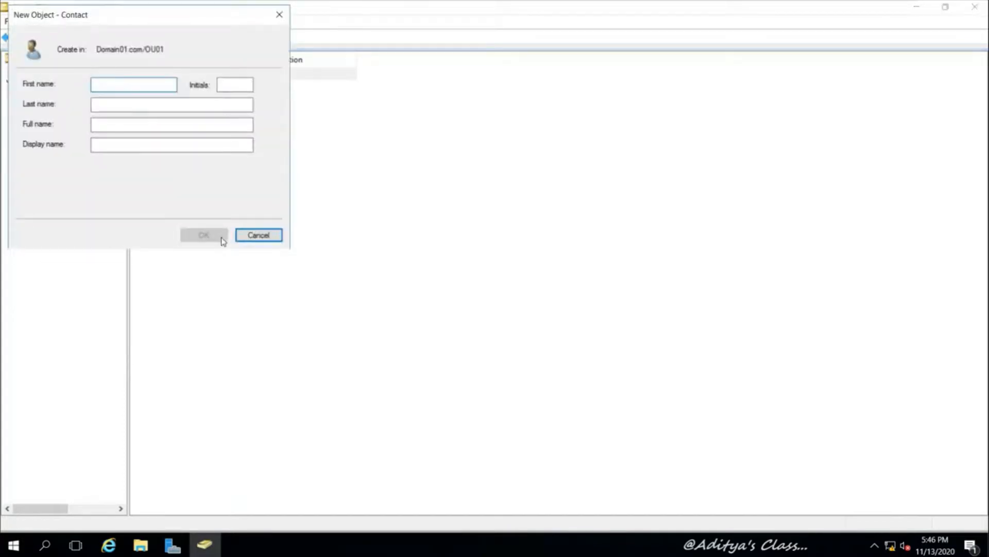
{"action": "type", "text": "c02"}
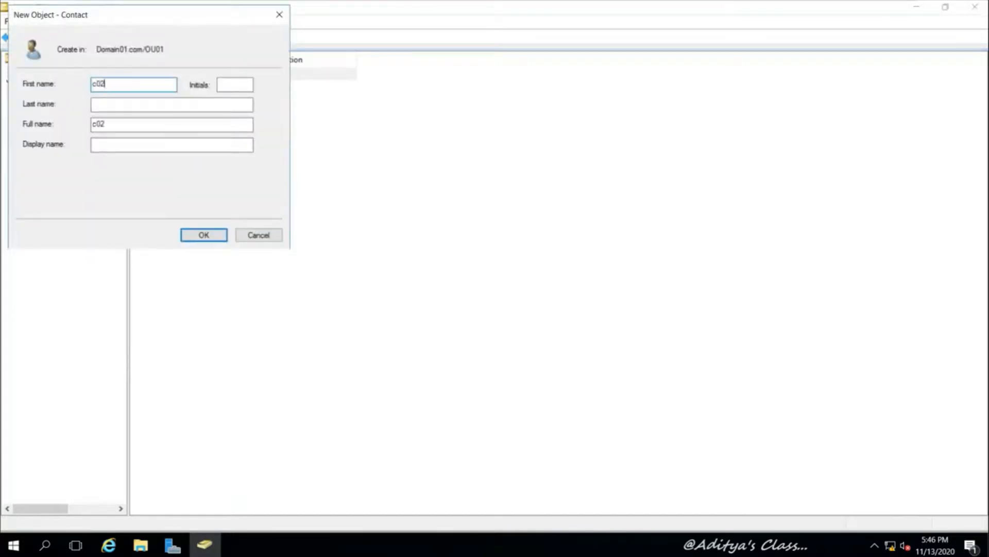
{"action": "left_click", "coordinate": [204, 235]}
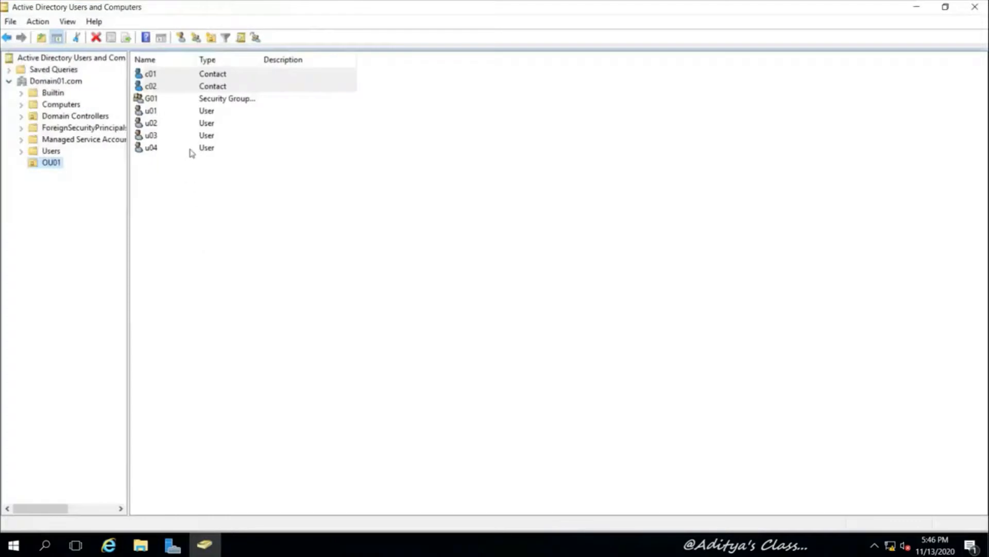
{"action": "left_click", "coordinate": [196, 188]}
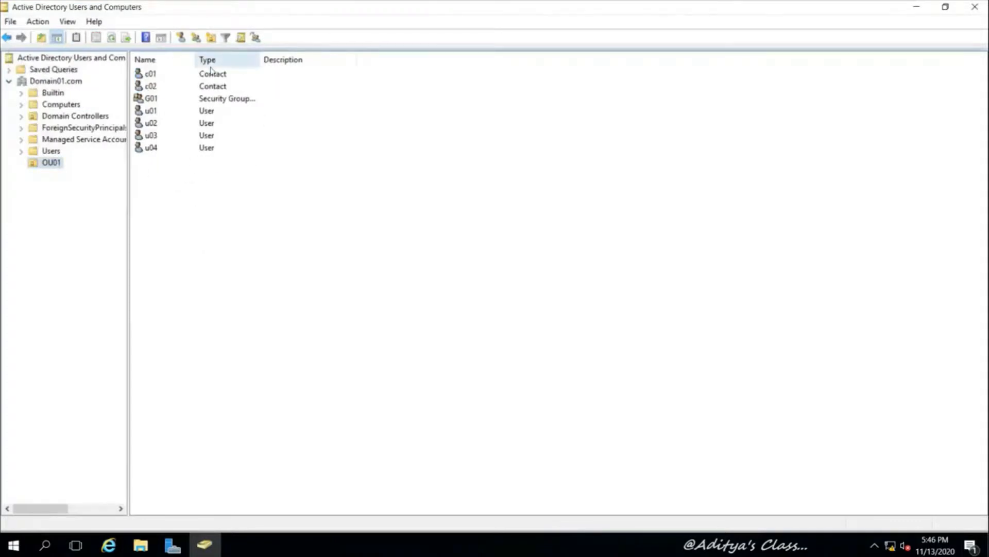
Launch Active Directory Administrative Center full screen and open Domain01 > OU01 in tree view
{"action": "left_click", "coordinate": [916, 8]}
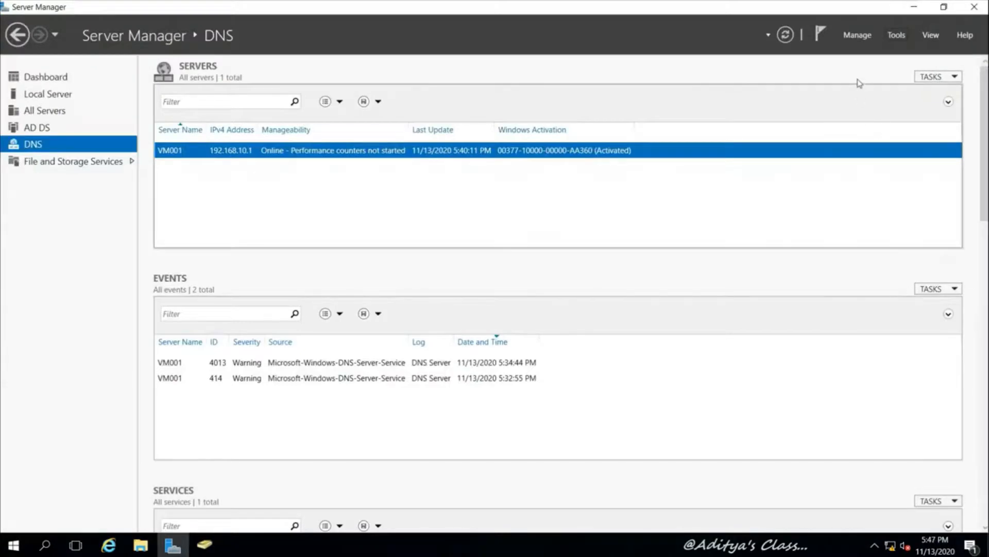
{"action": "left_click", "coordinate": [43, 78]}
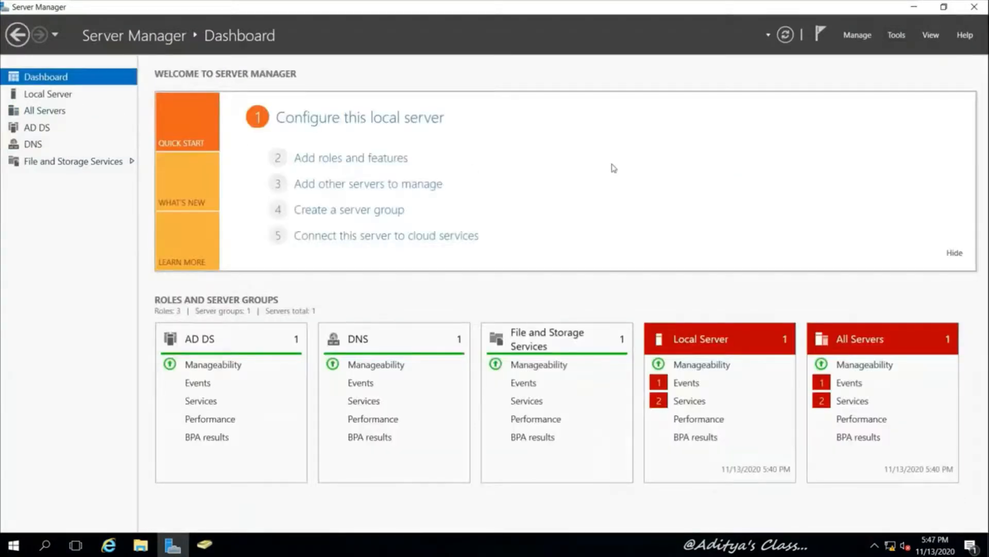
{"action": "left_click", "coordinate": [897, 34]}
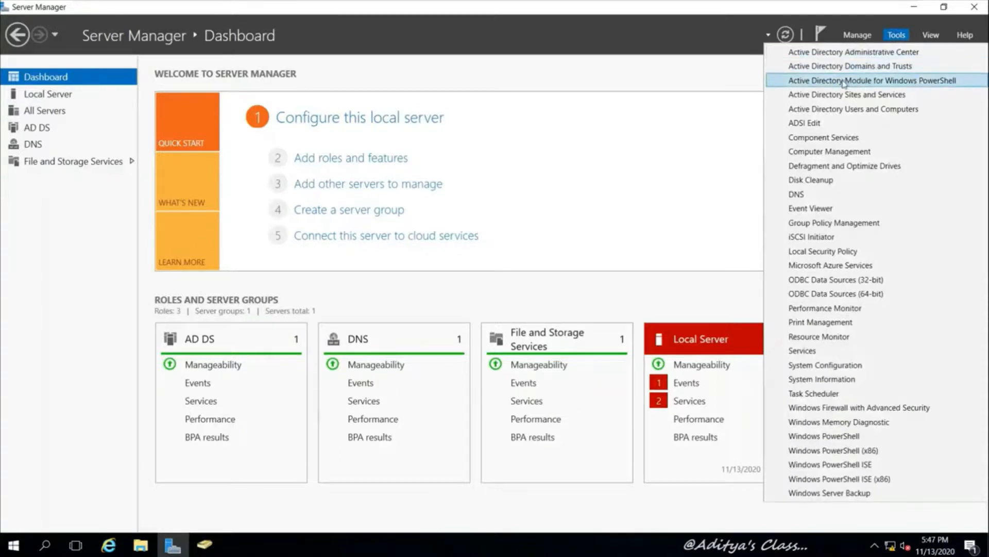
{"action": "left_click", "coordinate": [873, 52]}
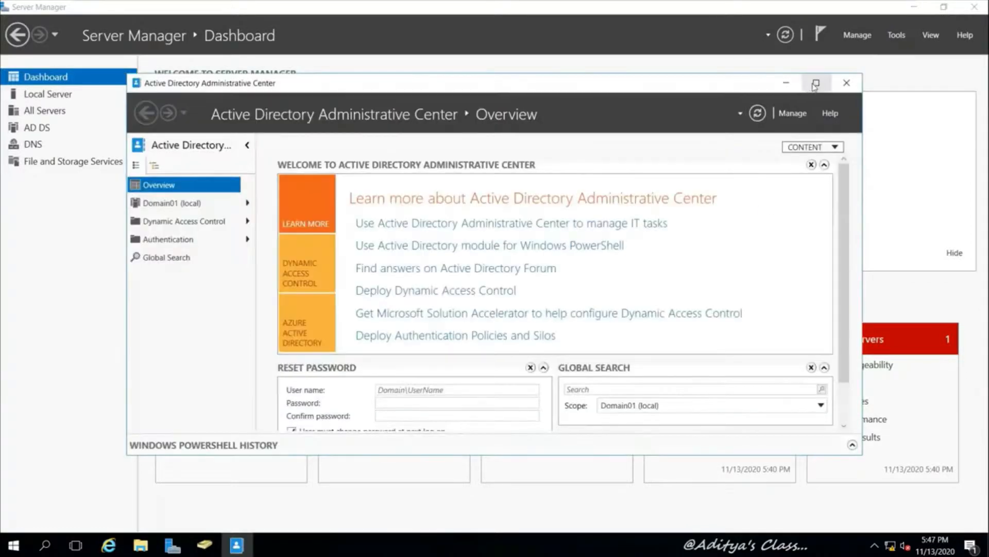
{"action": "double_click", "coordinate": [815, 84]}
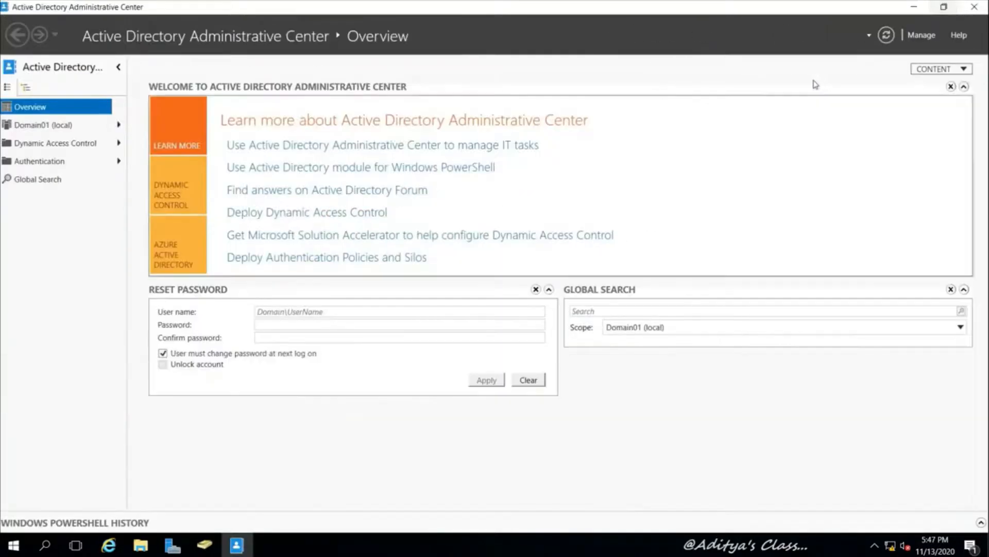
{"action": "left_click", "coordinate": [26, 87]}
{"action": "left_click", "coordinate": [5, 123]}
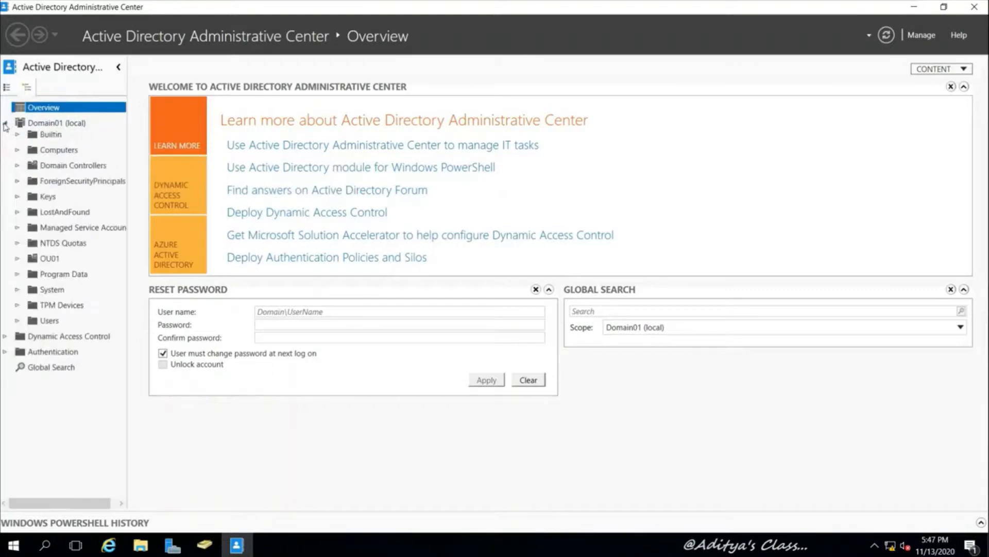
{"action": "left_click", "coordinate": [50, 258]}
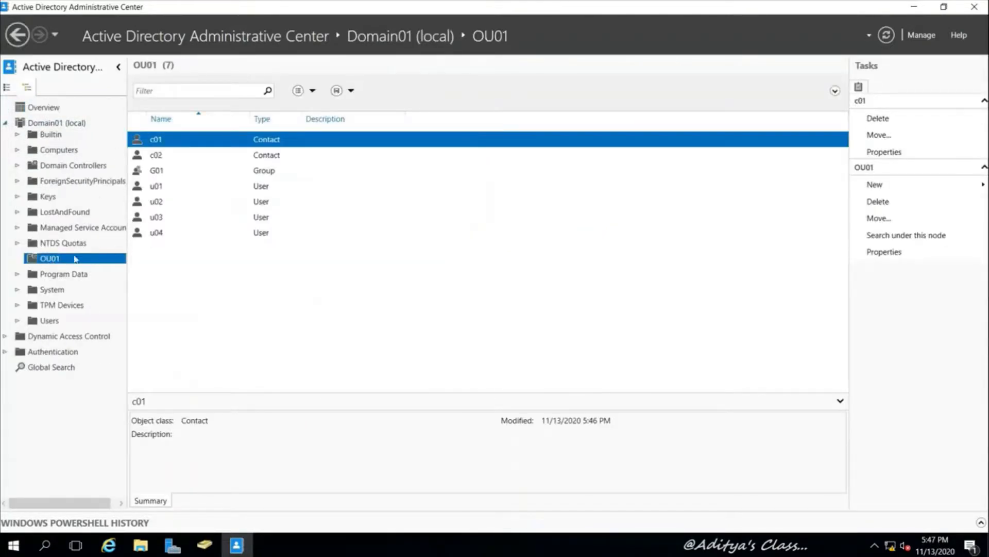
{"action": "right_click", "coordinate": [57, 263]}
Start a new OU01 user with first name u05, logon name u05, and its password
{"action": "mouse_move", "coordinate": [115, 267]}
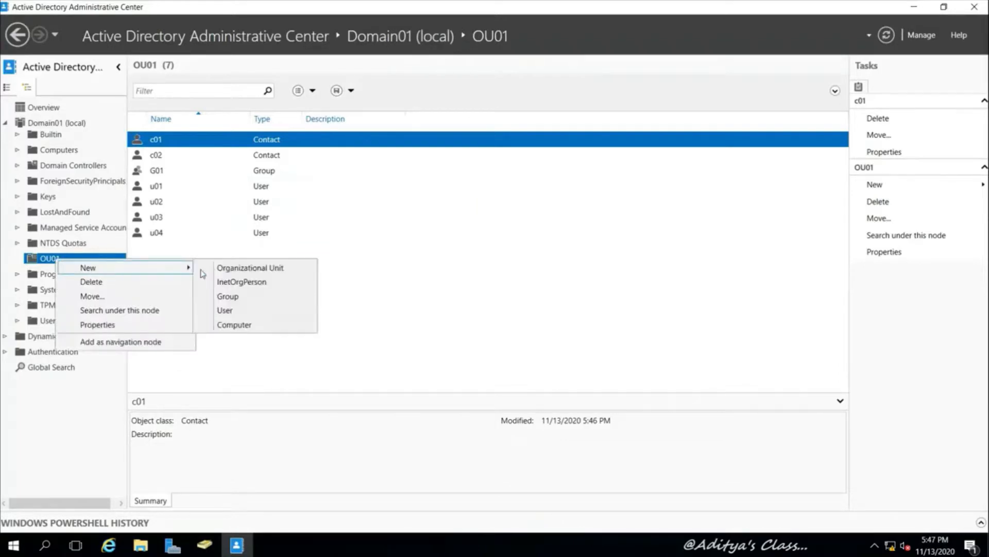
{"action": "left_click", "coordinate": [238, 312]}
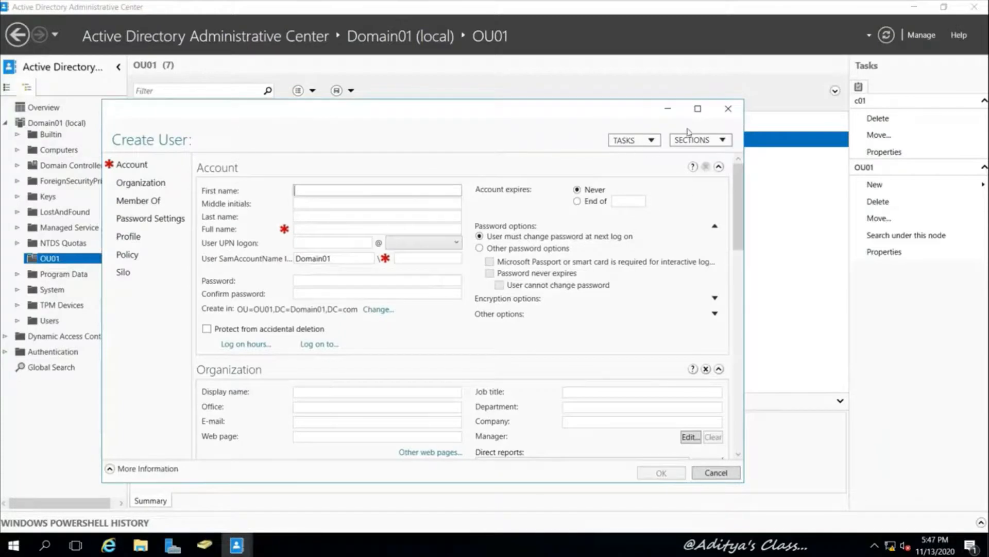
{"action": "left_click", "coordinate": [699, 110]}
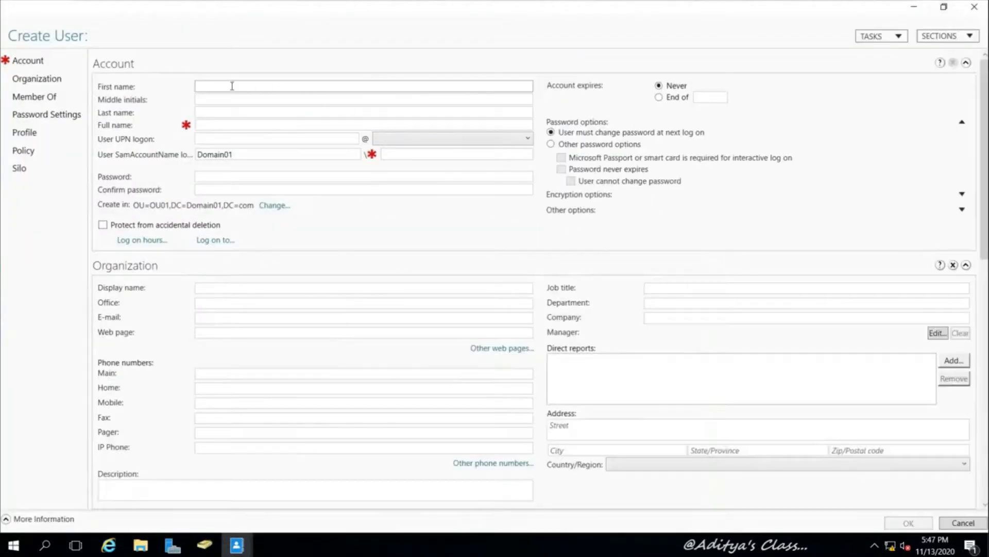
{"action": "type", "text": "0"}
{"action": "key", "text": "BackSpace"}
{"action": "type", "text": "u05"}
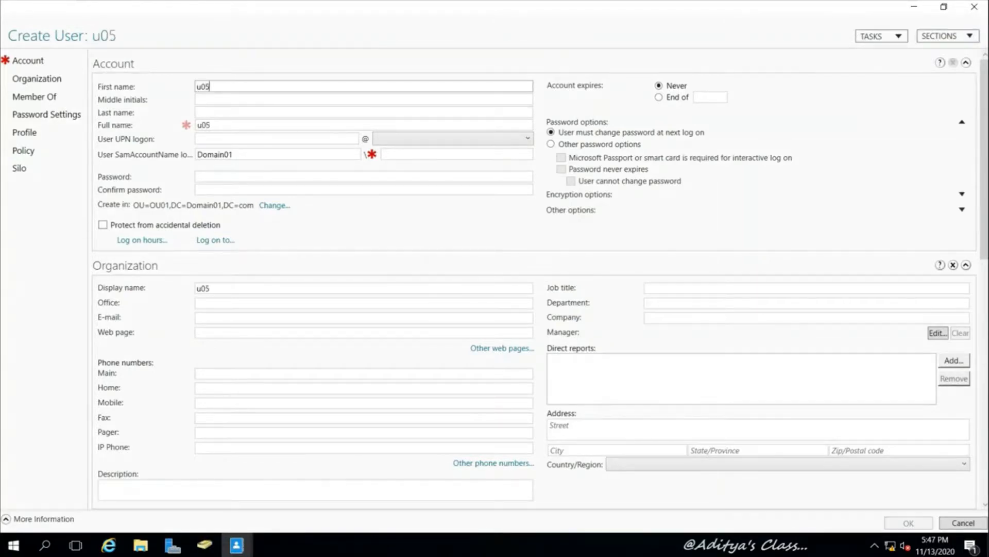
{"action": "left_click", "coordinate": [214, 140]}
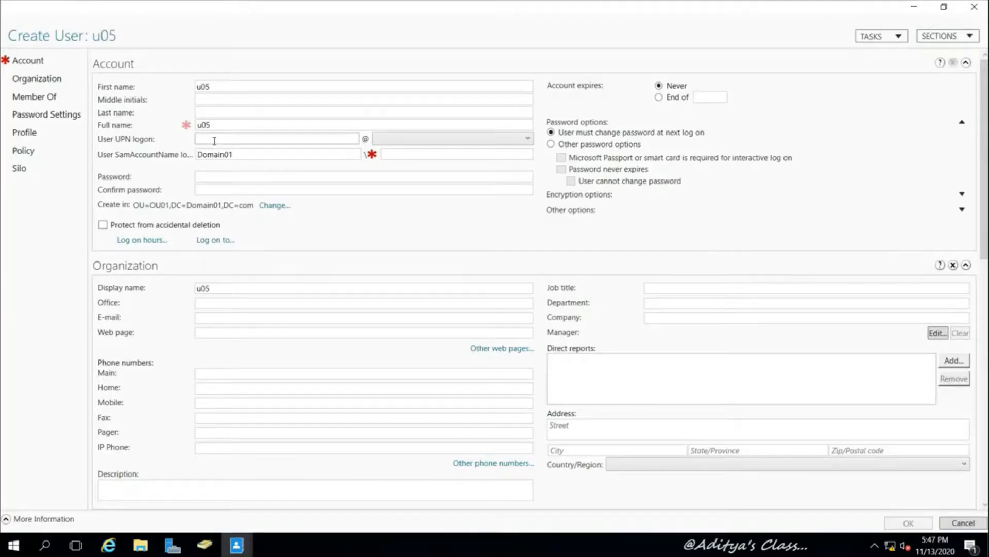
{"action": "type", "text": "u05"}
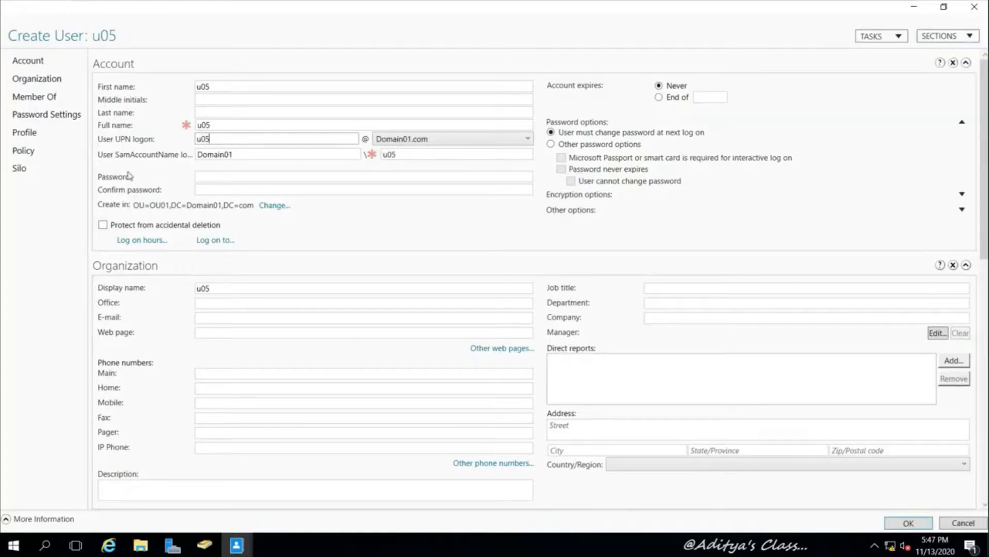
{"action": "left_click", "coordinate": [226, 177]}
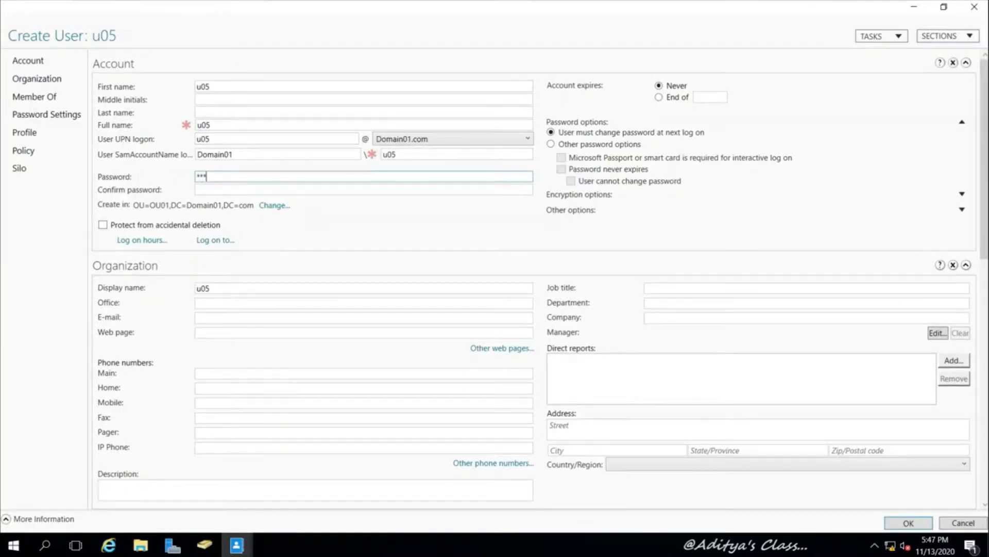
{"action": "key", "text": "Tab"}
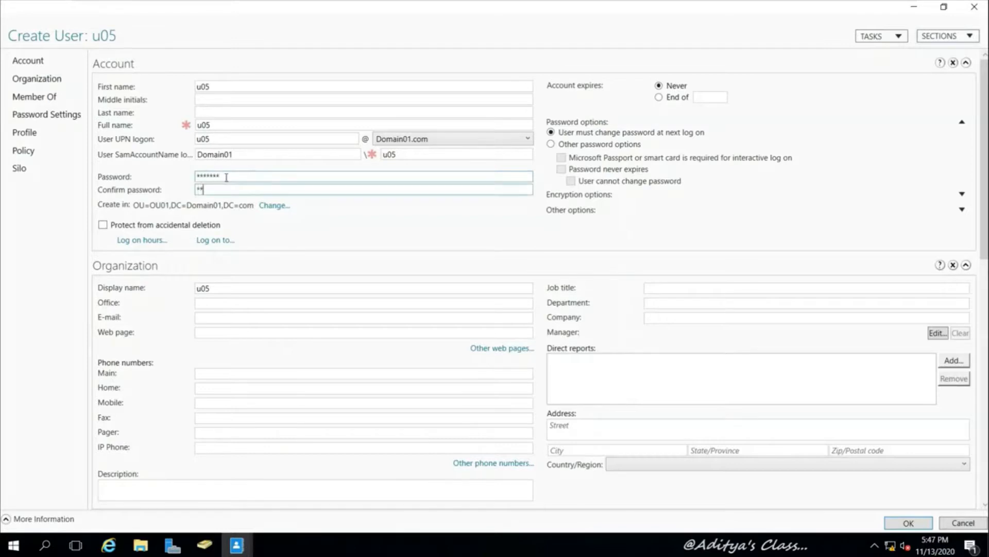
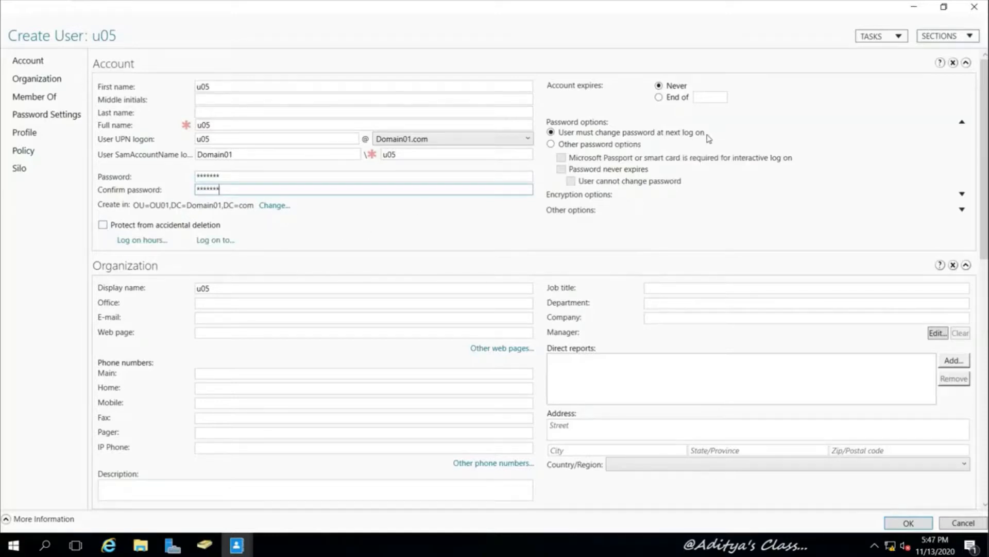
Drop the password-change-at-next-logon requirement and create user u05 in OU01
{"action": "left_click", "coordinate": [552, 144]}
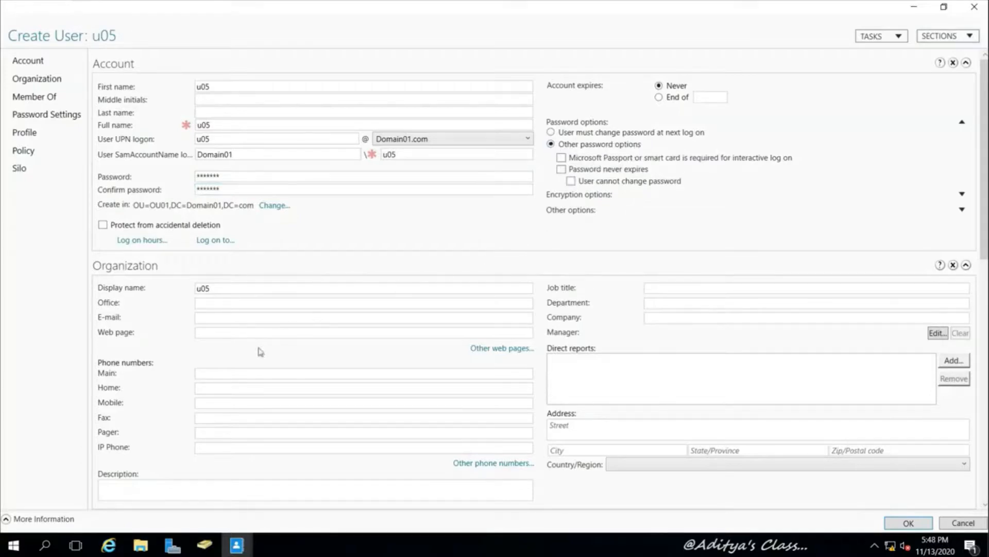
{"action": "scroll", "coordinate": [300, 293], "scroll_direction": "down", "scroll_amount": 3}
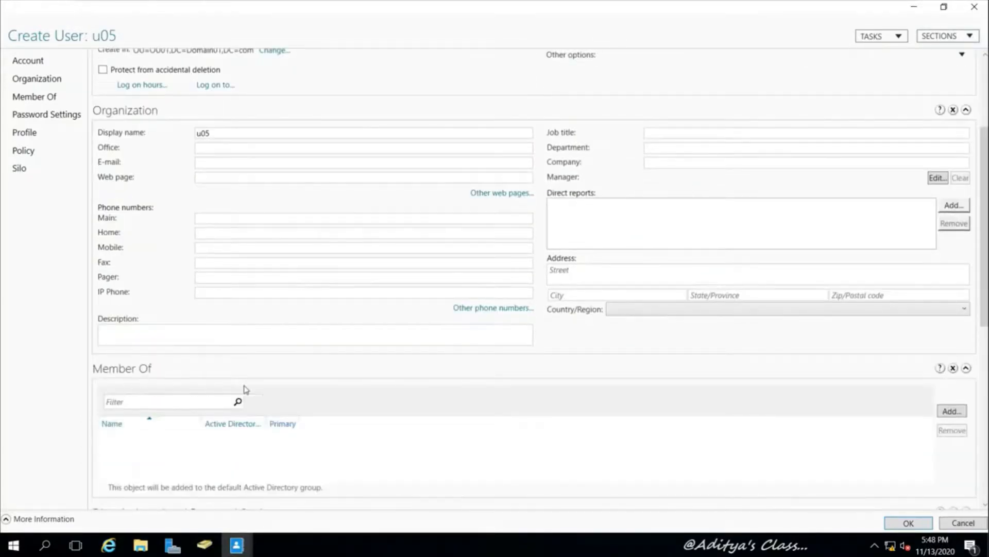
{"action": "scroll", "coordinate": [355, 369], "scroll_direction": "down", "scroll_amount": 1}
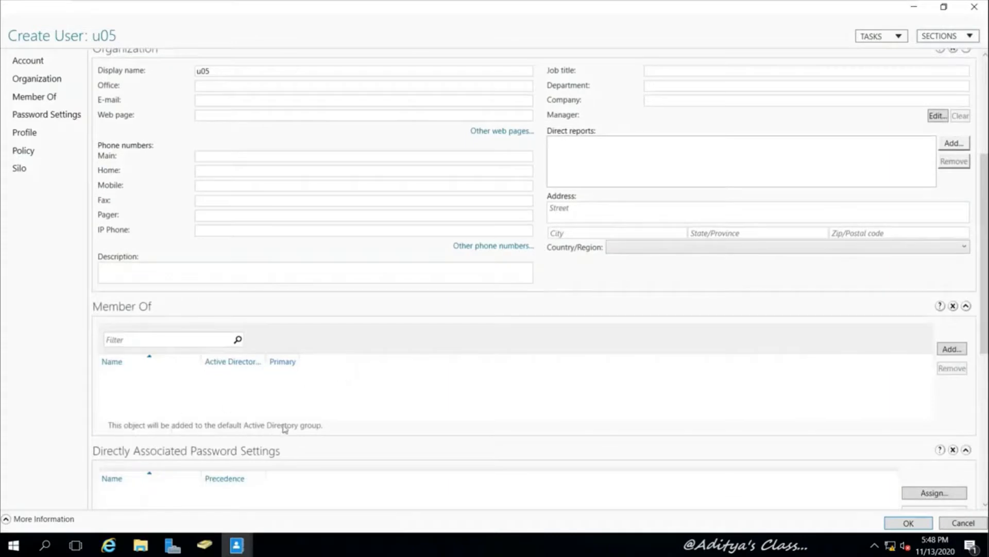
{"action": "left_click", "coordinate": [908, 523]}
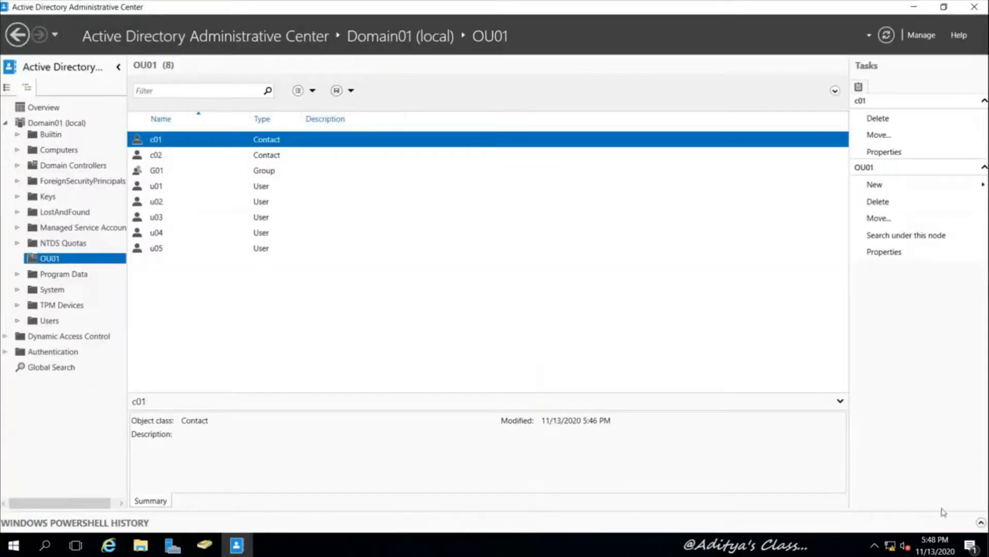
Expand PowerShell History and inspect New-ADUser, Set-ADAccountPassword, Enable-ADAccount, Set-ADAccountControl, Set-ADUser, then shrink it
{"action": "left_click", "coordinate": [982, 523]}
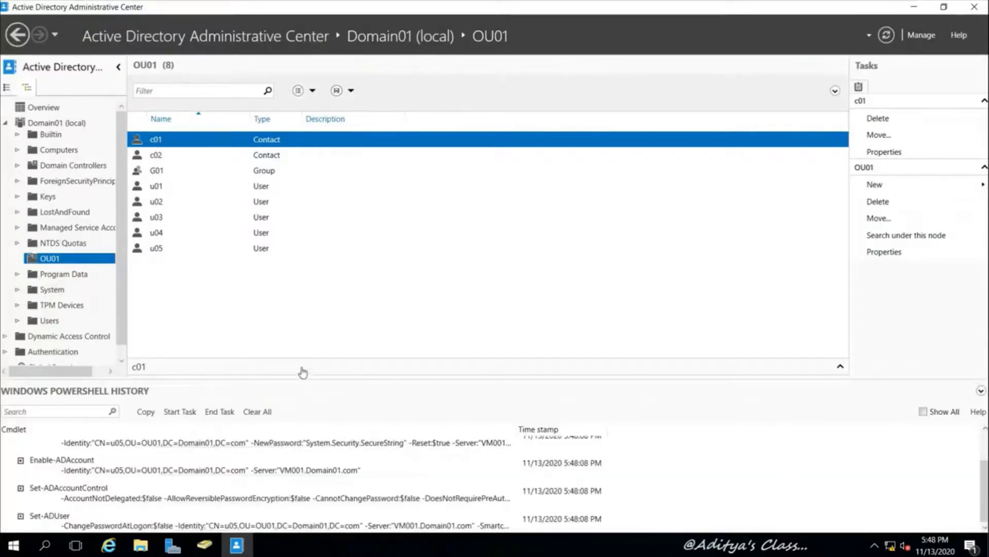
{"action": "left_click_drag", "start_coordinate": [304, 376], "coordinate": [324, 246]}
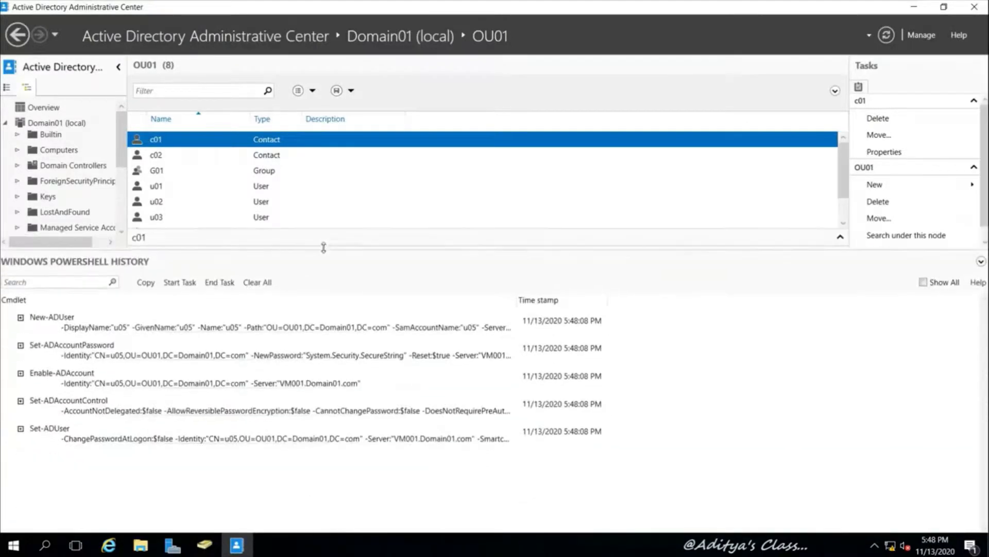
{"action": "left_click", "coordinate": [46, 324]}
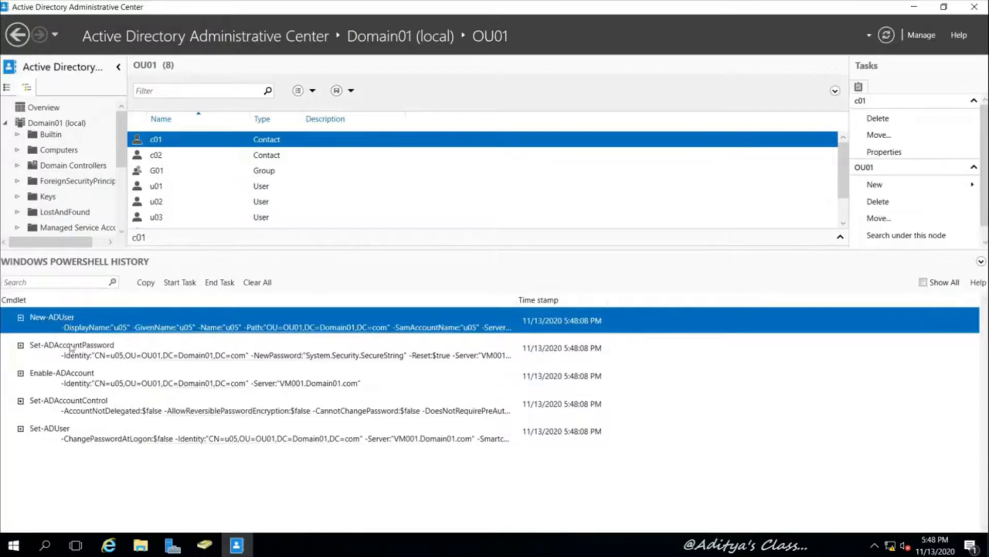
{"action": "left_click", "coordinate": [70, 349]}
{"action": "left_click", "coordinate": [62, 381]}
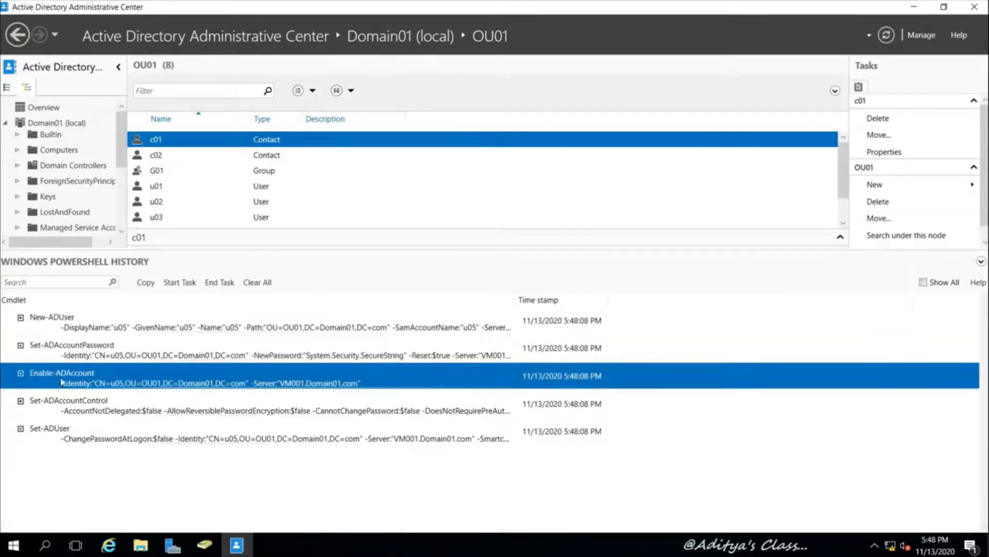
{"action": "left_click", "coordinate": [62, 406]}
{"action": "left_click", "coordinate": [55, 432]}
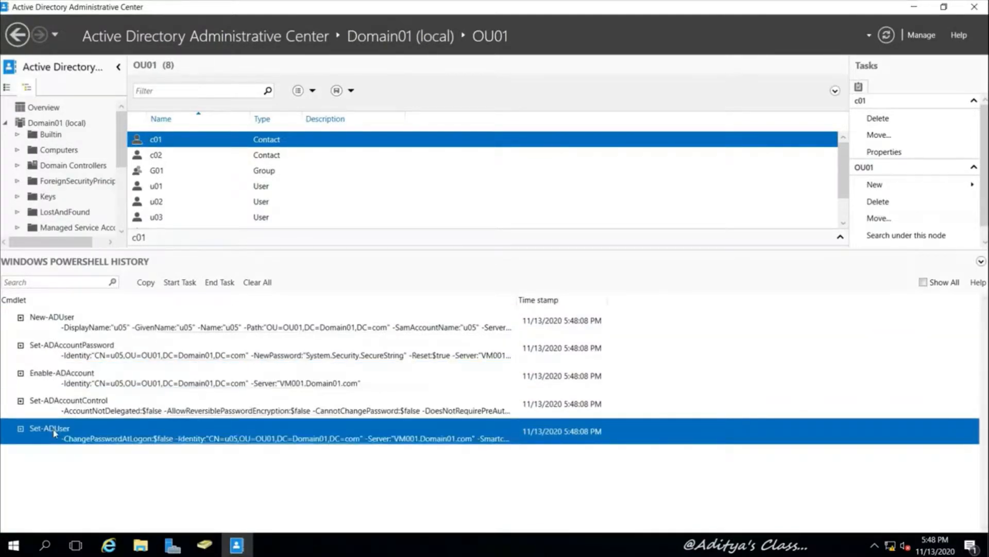
{"action": "left_click", "coordinate": [75, 406]}
{"action": "left_click", "coordinate": [91, 379]}
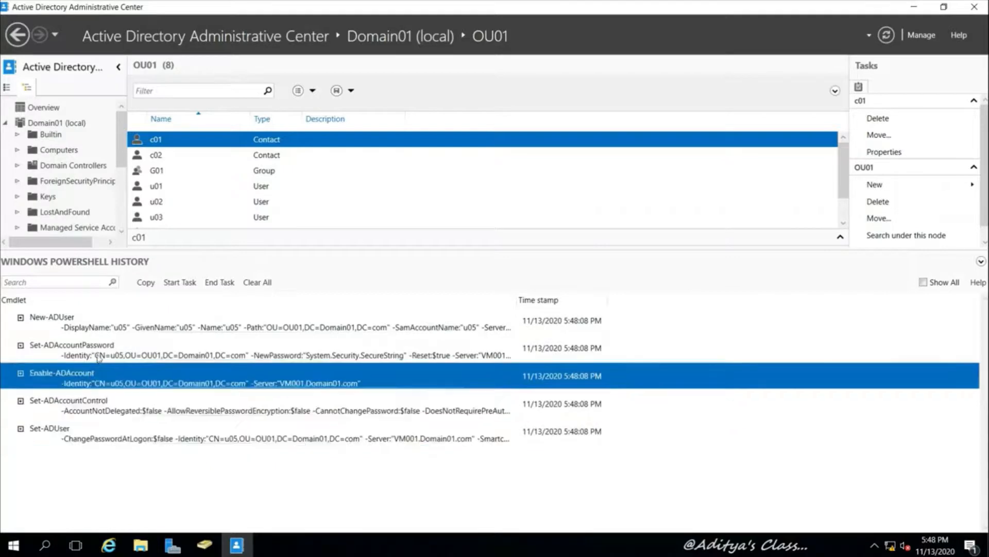
{"action": "left_click", "coordinate": [99, 352]}
{"action": "left_click", "coordinate": [94, 325]}
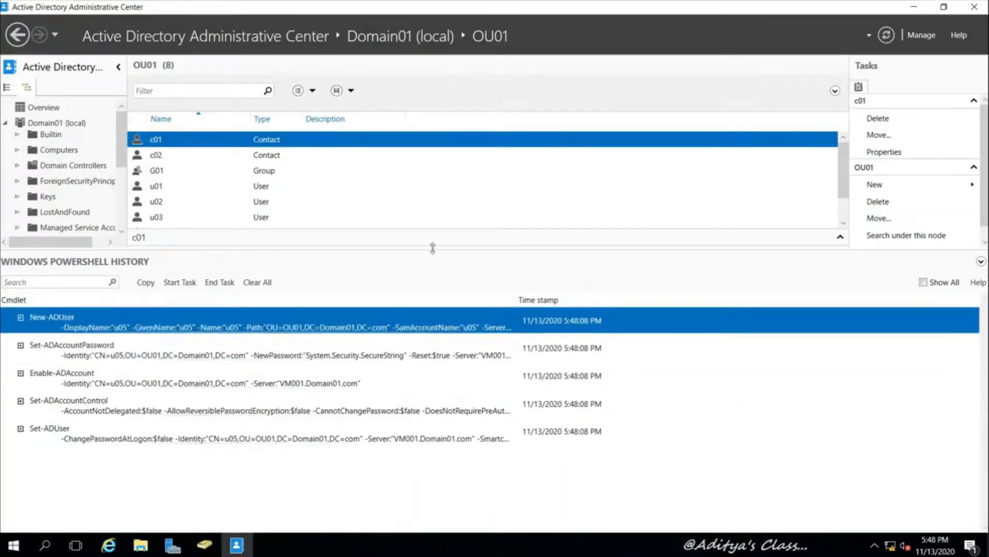
{"action": "left_click_drag", "start_coordinate": [438, 249], "coordinate": [422, 374]}
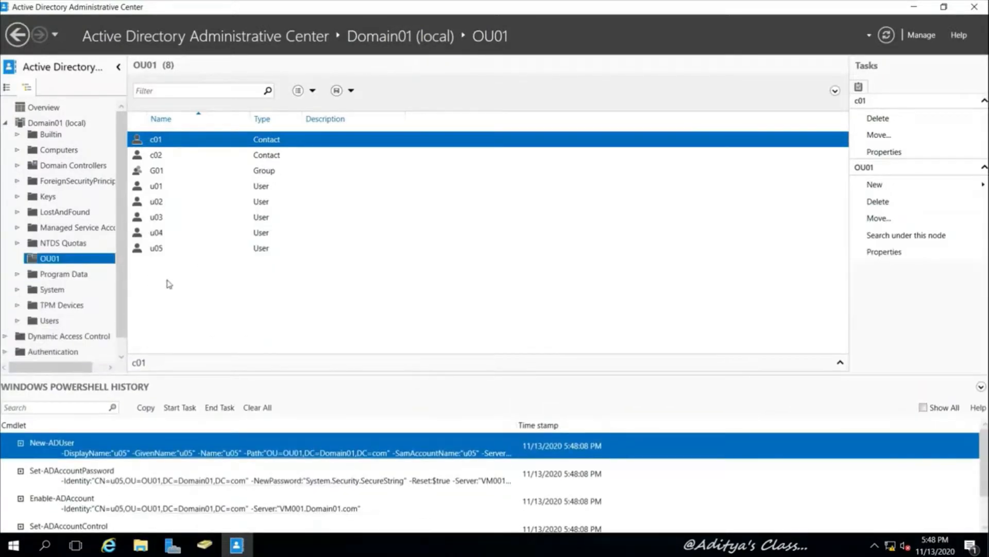
Create group G02 in OU01 and select its New-ADGroup entry in the enlarged PowerShell History
{"action": "right_click", "coordinate": [45, 259]}
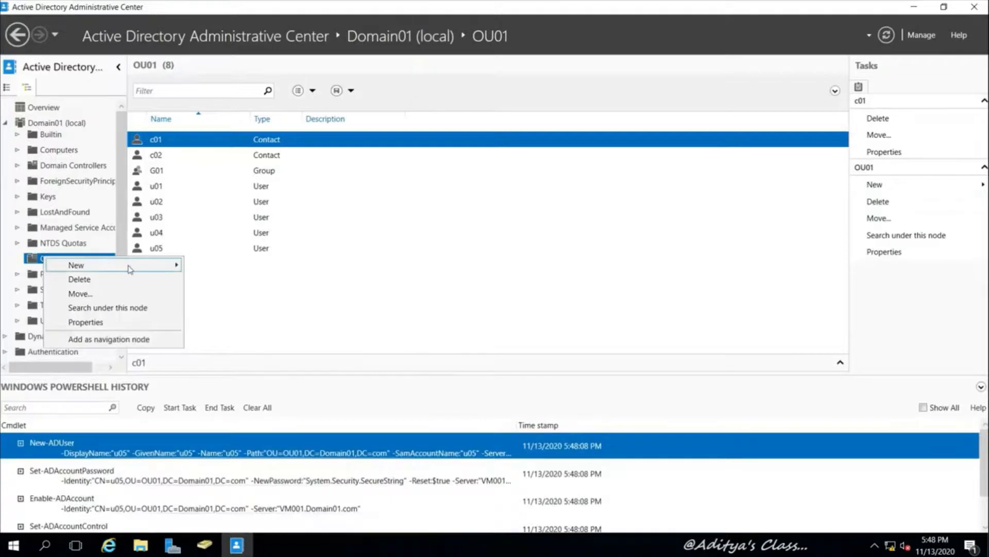
{"action": "mouse_move", "coordinate": [135, 266]}
{"action": "left_click", "coordinate": [229, 294]}
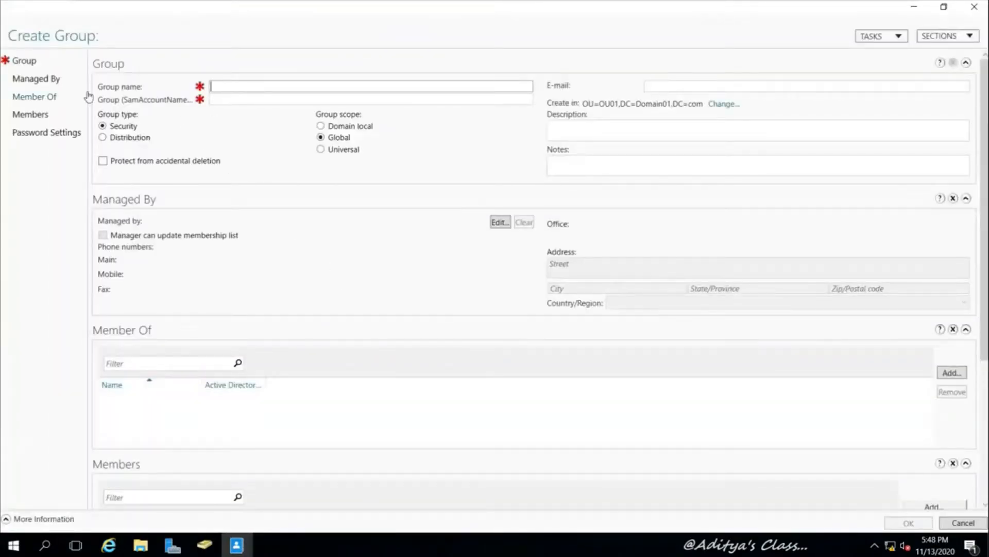
{"action": "type", "text": "G02"}
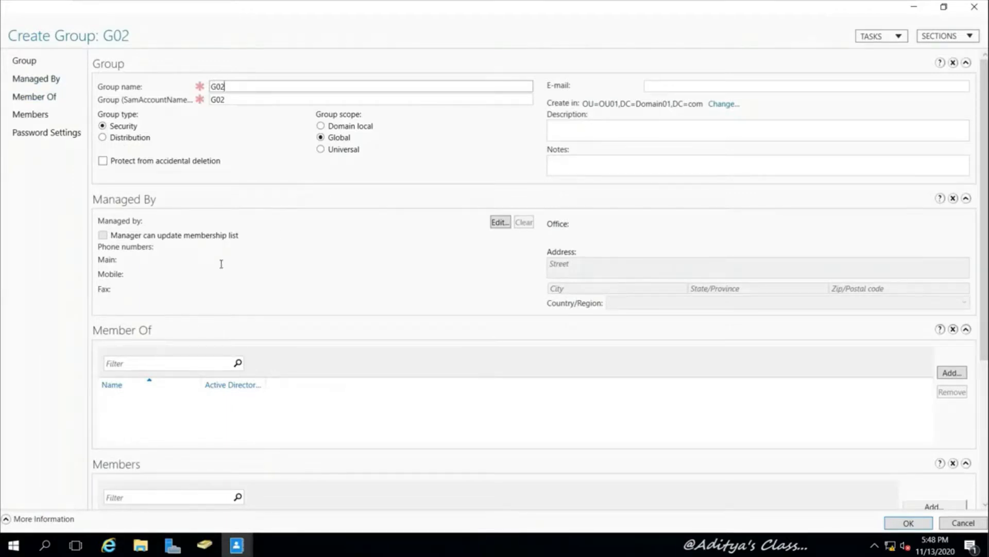
{"action": "scroll", "coordinate": [819, 279], "scroll_direction": "down", "scroll_amount": 3}
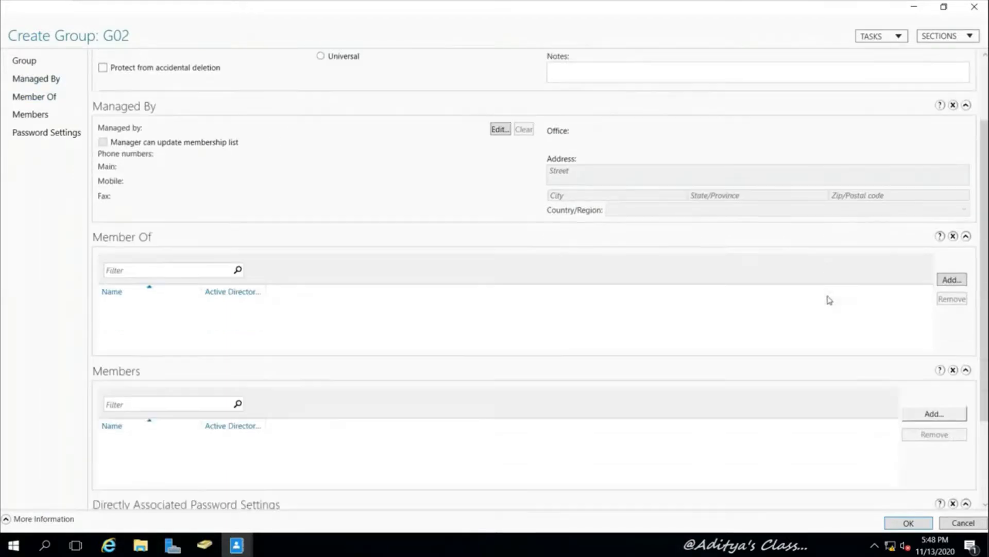
{"action": "left_click", "coordinate": [907, 523]}
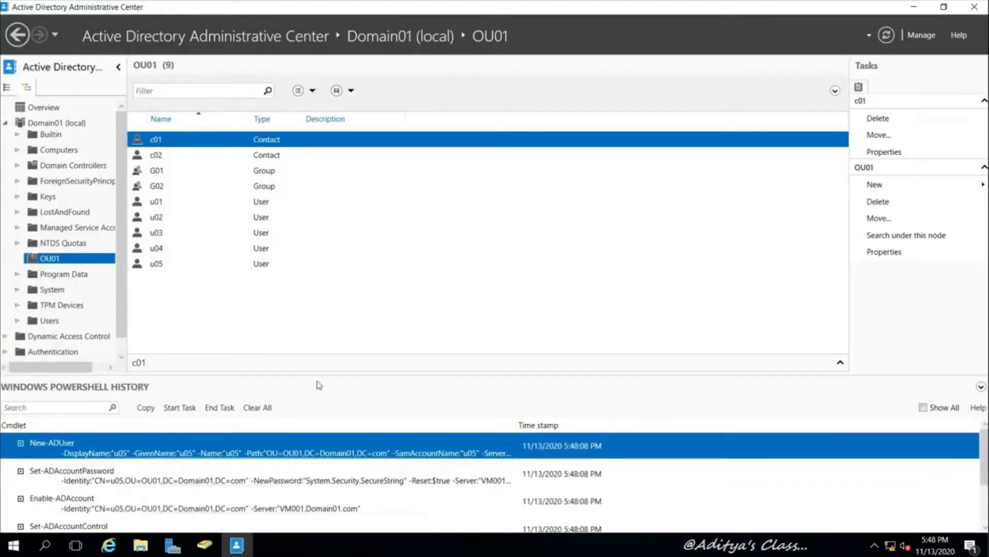
{"action": "left_click_drag", "start_coordinate": [323, 373], "coordinate": [316, 274]}
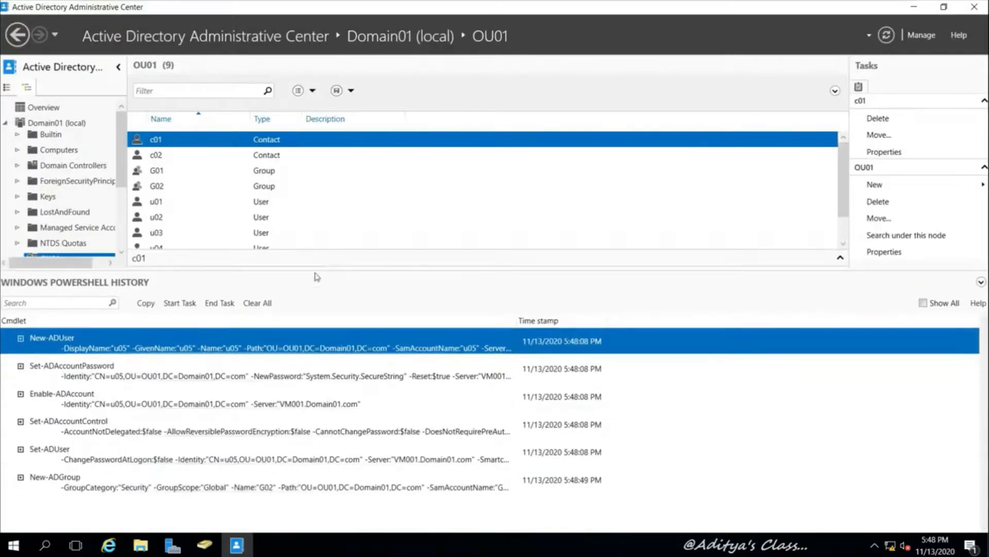
{"action": "left_click", "coordinate": [55, 484]}
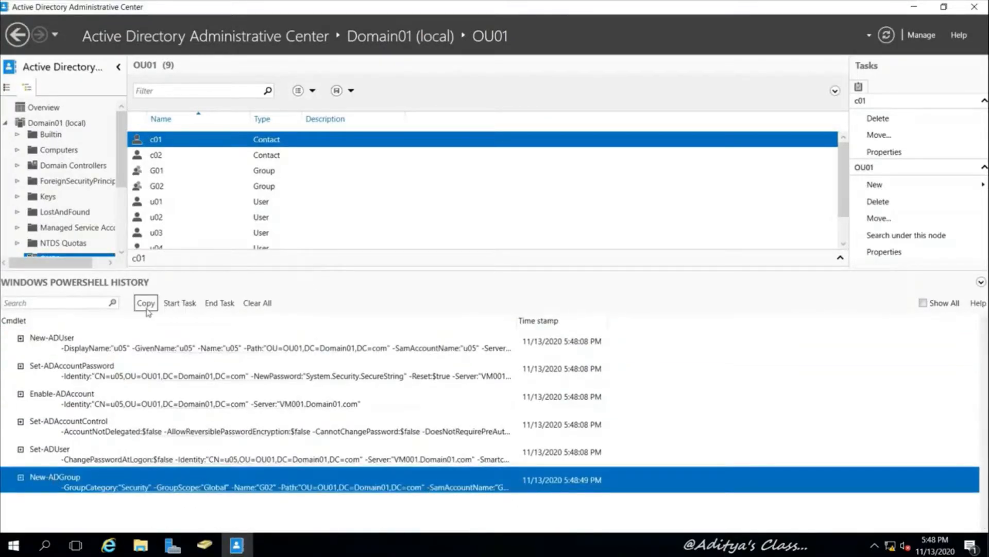
Create a new desktop text document and paste the New-ADGroup command into it in Notepad
{"action": "left_click", "coordinate": [914, 7]}
{"action": "left_click", "coordinate": [914, 8]}
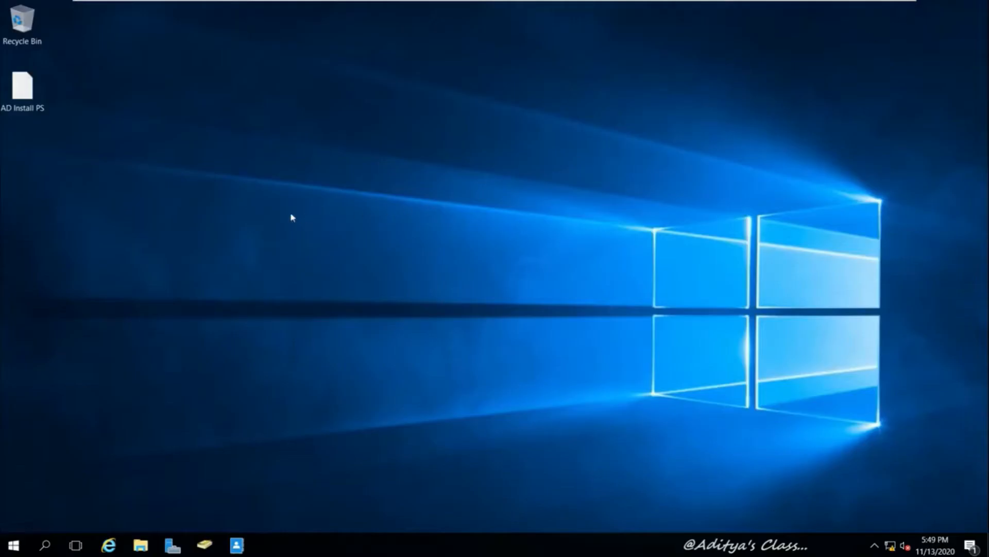
{"action": "right_click", "coordinate": [213, 199]}
{"action": "mouse_move", "coordinate": [310, 291]}
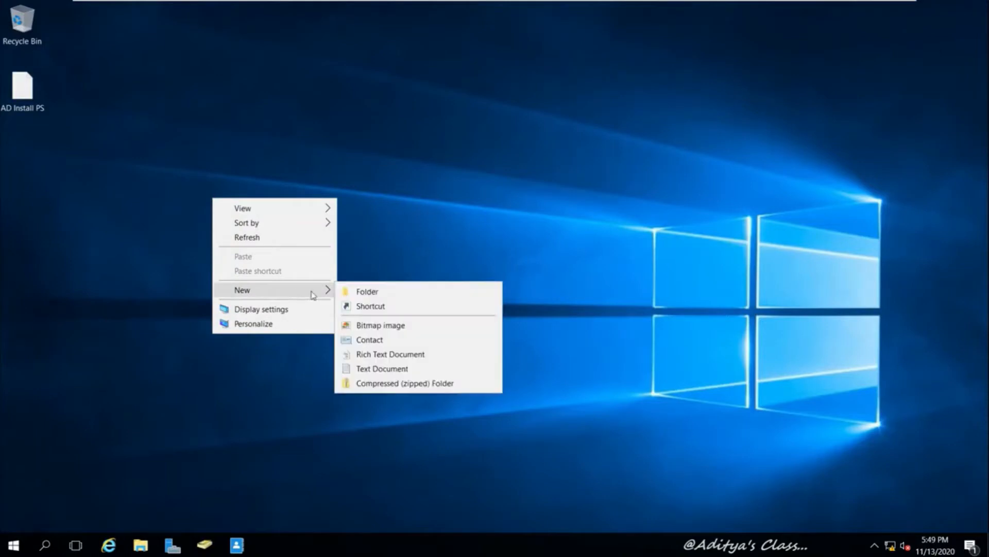
{"action": "left_click", "coordinate": [384, 368]}
{"action": "key", "text": "Return"}
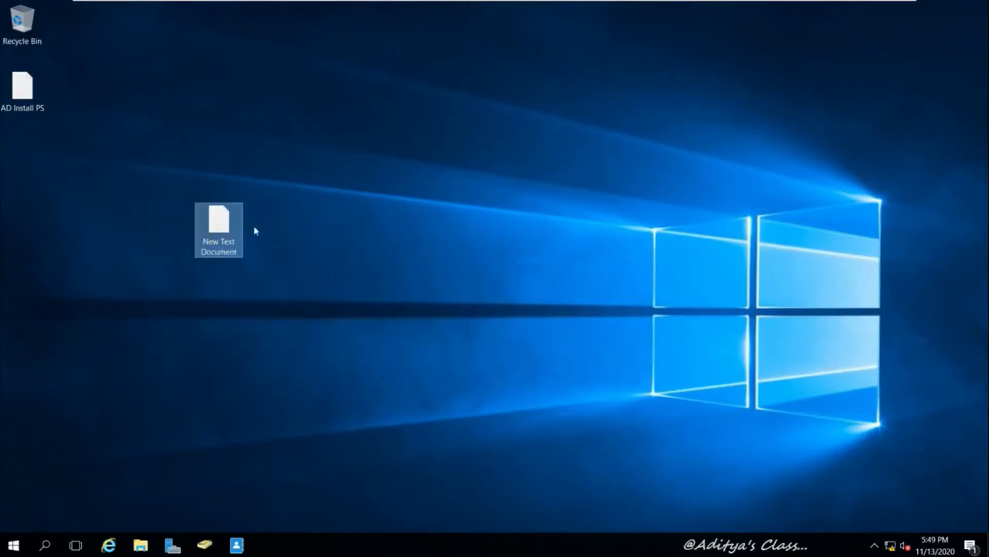
{"action": "right_click", "coordinate": [224, 222]}
{"action": "left_click", "coordinate": [282, 224]}
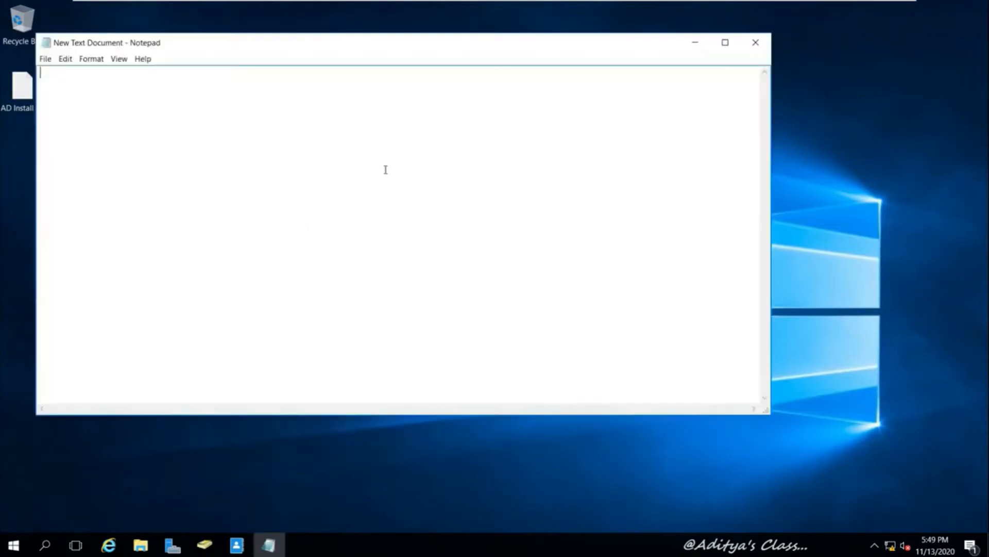
{"action": "key", "text": "ctrl+v"}
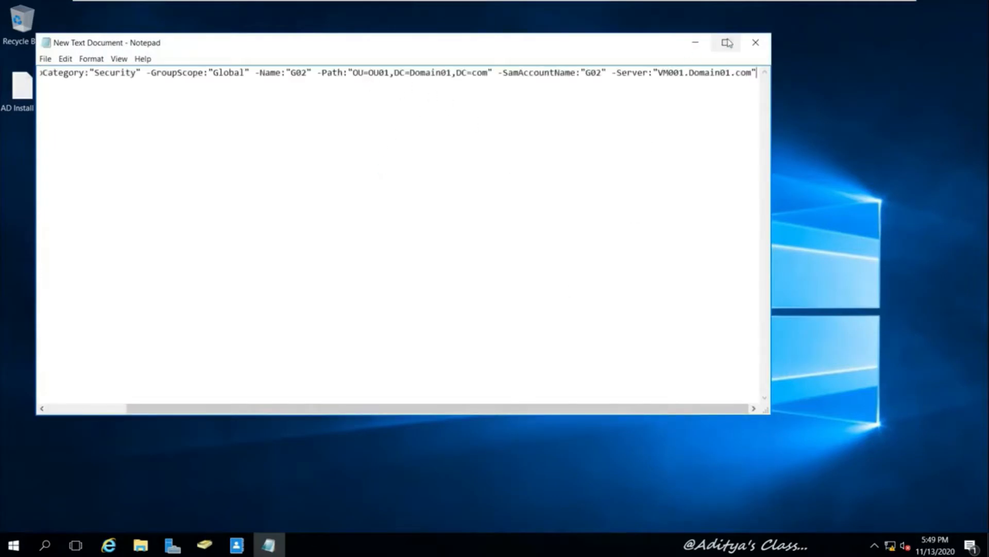
Set the Notepad font size to 16
{"action": "left_click", "coordinate": [66, 60]}
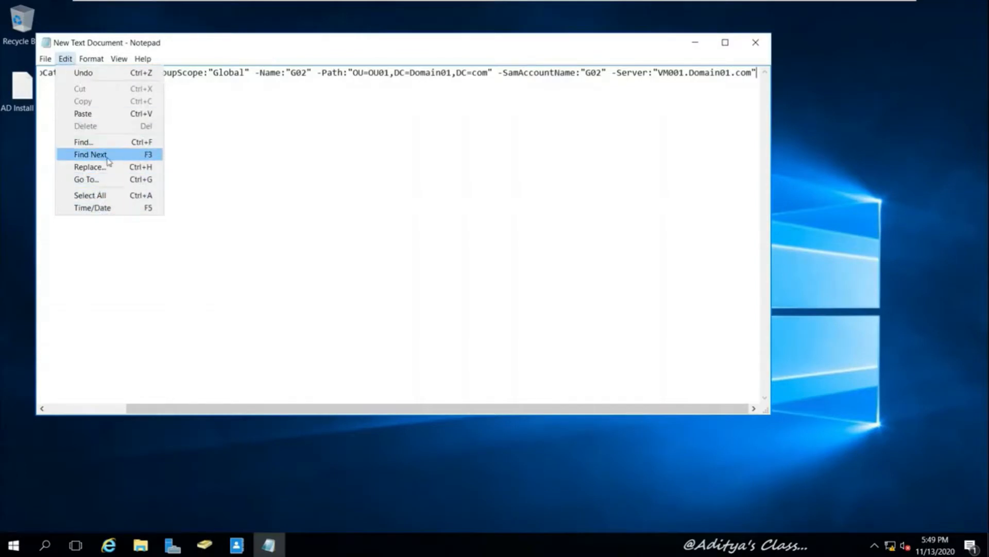
{"action": "mouse_move", "coordinate": [90, 58]}
{"action": "left_click", "coordinate": [99, 86]}
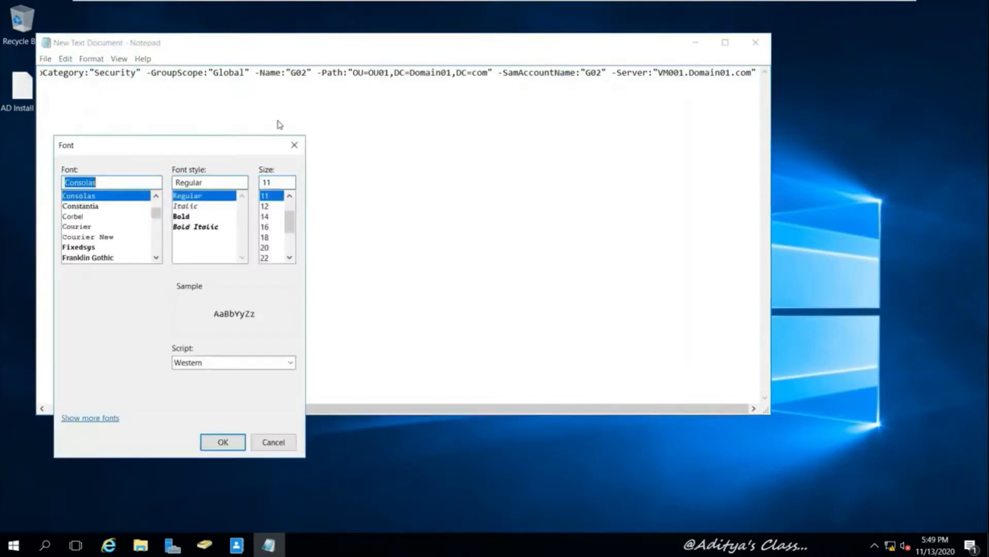
{"action": "left_click", "coordinate": [266, 228]}
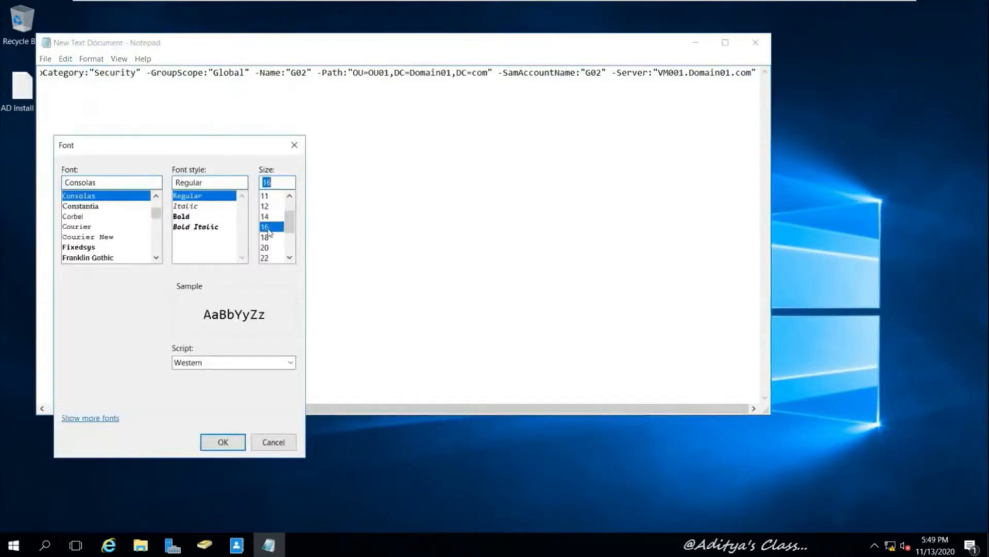
{"action": "left_click", "coordinate": [230, 445]}
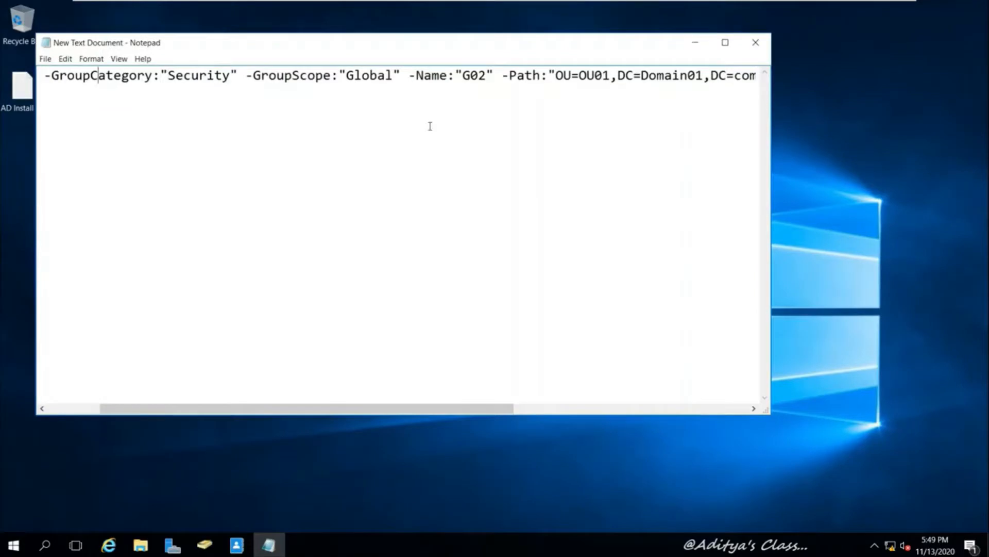
Change the -Name and -SamAccountName values from G02 to G03 in the command
{"action": "key", "text": "Left"}
{"action": "key", "text": "Left"}
{"action": "key", "text": "Left"}
{"action": "key", "text": "Left"}
{"action": "key", "text": "Left"}
{"action": "key", "text": "Left"}
{"action": "key", "text": "Left"}
{"action": "key", "text": "Left"}
{"action": "key", "text": "Left"}
{"action": "key", "text": "Left"}
{"action": "key", "text": "Left"}
{"action": "key", "text": "Left"}
{"action": "key", "text": "Left"}
{"action": "key", "text": "Left"}
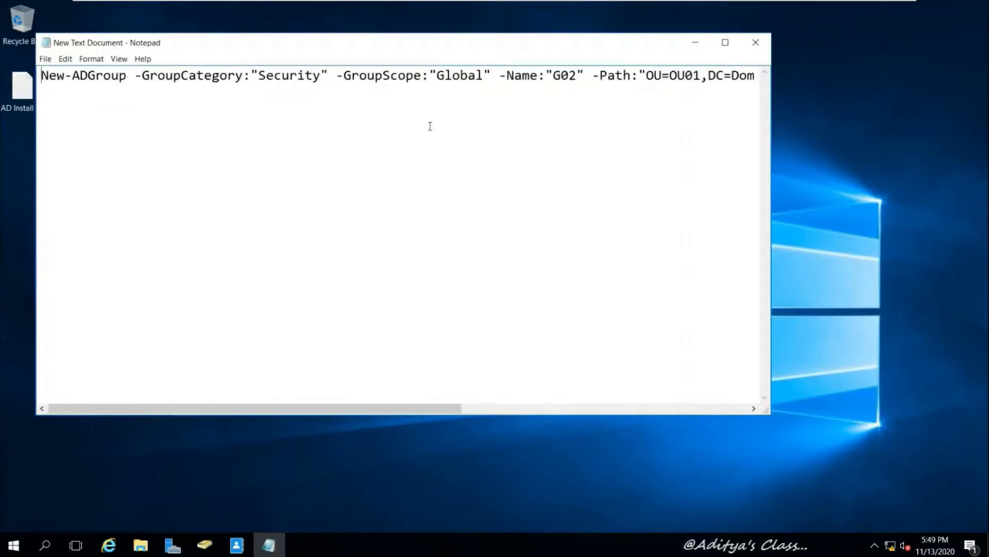
{"action": "key", "text": "shift+Right"}
{"action": "key", "text": "shift+Right"}
{"action": "key", "text": "shift+Right"}
{"action": "key", "text": "shift+Right"}
{"action": "key", "text": "shift+Right"}
{"action": "key", "text": "shift+Right"}
{"action": "key", "text": "shift+Right"}
{"action": "key", "text": "shift+Right"}
{"action": "key", "text": "shift+Right"}
{"action": "key", "text": "shift+Right"}
{"action": "key", "text": "shift+Right"}
{"action": "key", "text": "shift+Right"}
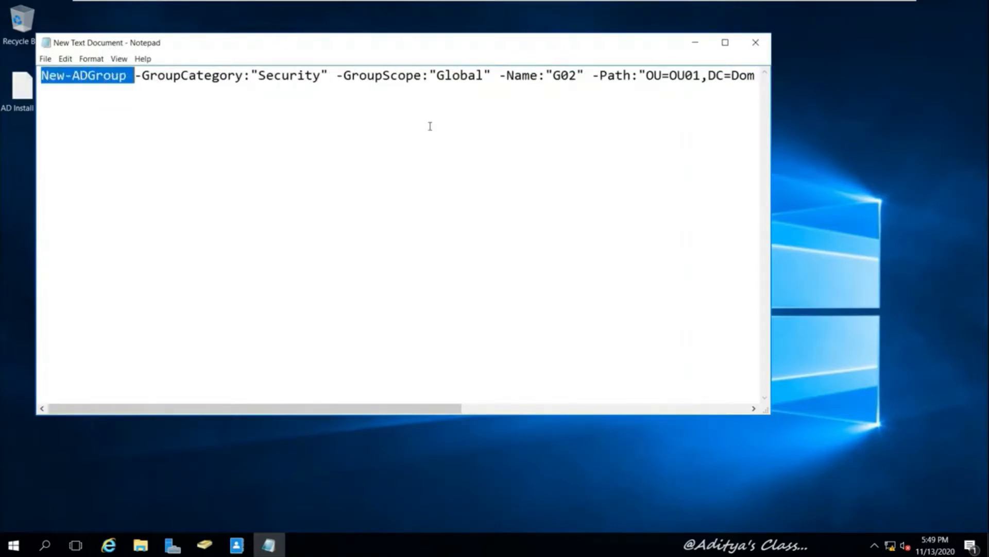
{"action": "key", "text": "Right"}
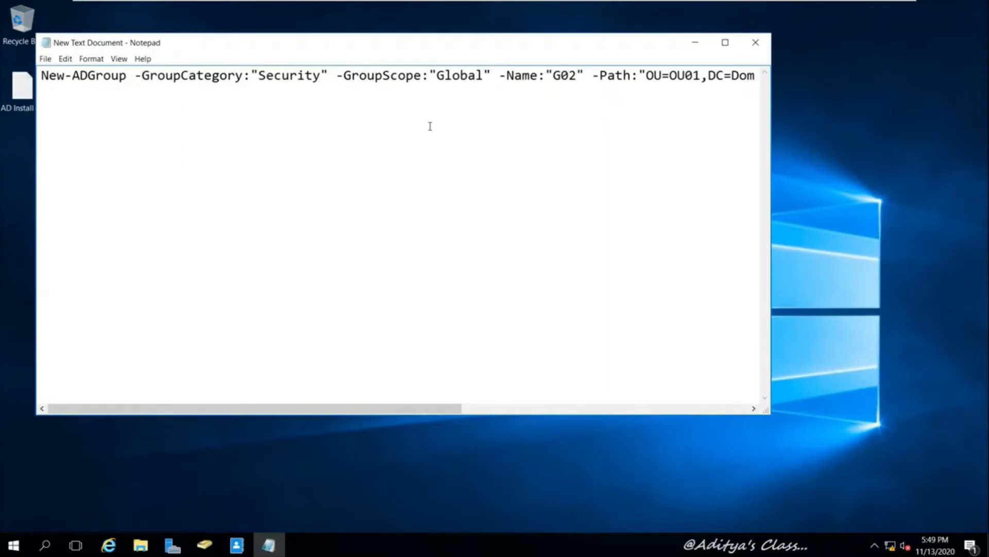
{"action": "key", "text": "BackSpace"}
{"action": "type", "text": "3"}
{"action": "key", "text": "Right"}
{"action": "key", "text": "Right"}
{"action": "key", "text": "Right"}
{"action": "key", "text": "Right"}
{"action": "key", "text": "Right"}
{"action": "key", "text": "Right"}
{"action": "key", "text": "Right"}
{"action": "key", "text": "Right"}
{"action": "key", "text": "Right"}
{"action": "key", "text": "Right"}
{"action": "key", "text": "Right"}
{"action": "key", "text": "Right"}
{"action": "key", "text": "Right"}
{"action": "key", "text": "Right"}
{"action": "key", "text": "Right"}
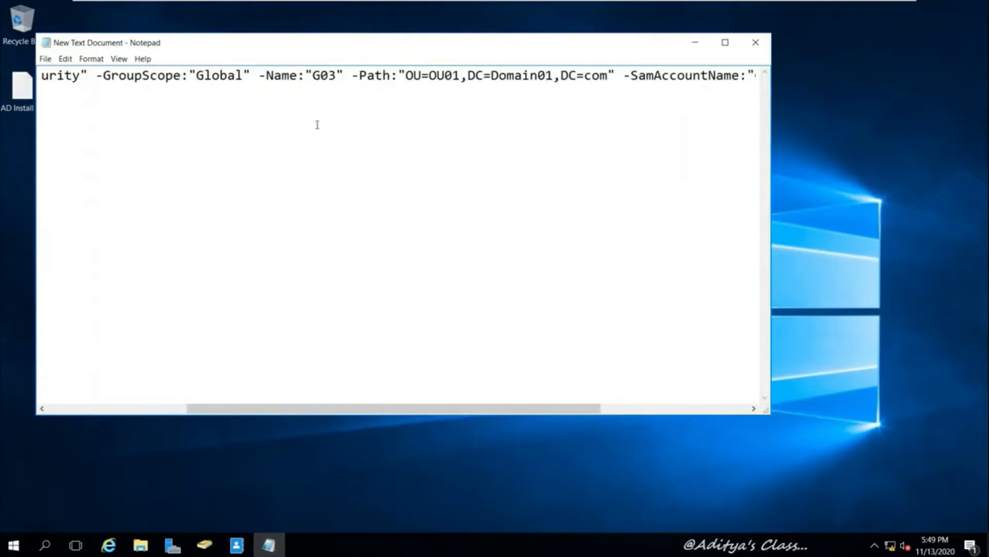
{"action": "left_click_drag", "start_coordinate": [223, 410], "coordinate": [381, 411]}
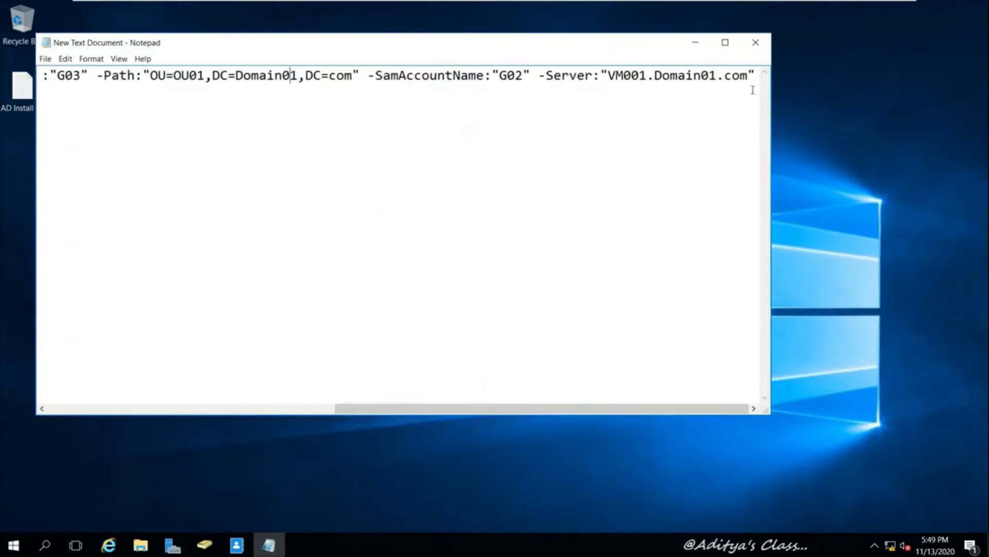
{"action": "left_click_drag", "start_coordinate": [367, 75], "coordinate": [813, 78]}
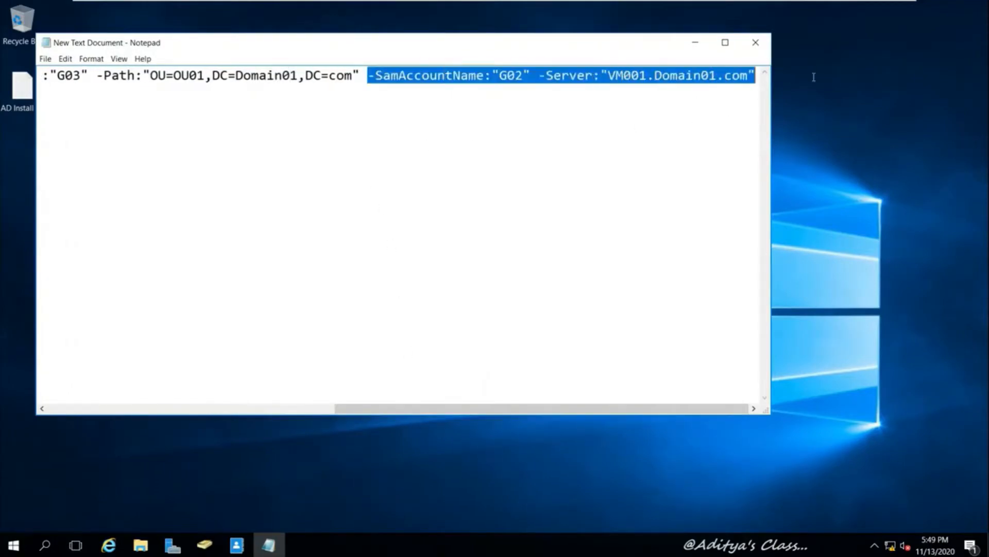
{"action": "left_click", "coordinate": [529, 77]}
{"action": "left_click_drag", "start_coordinate": [515, 77], "coordinate": [522, 77]}
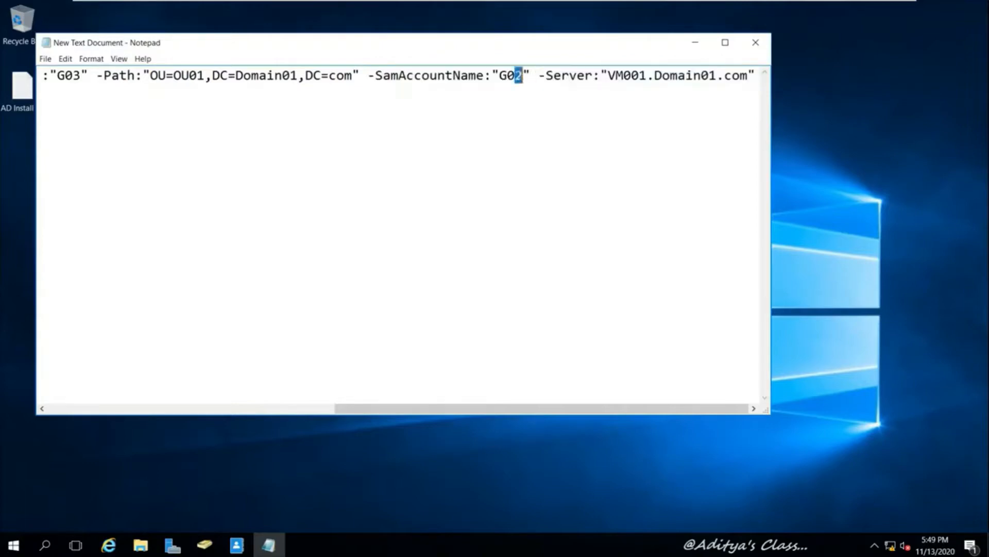
{"action": "type", "text": "3"}
Copy the entire edited New-ADGroup line and minimise Notepad
{"action": "left_click_drag", "start_coordinate": [541, 410], "coordinate": [55, 371]}
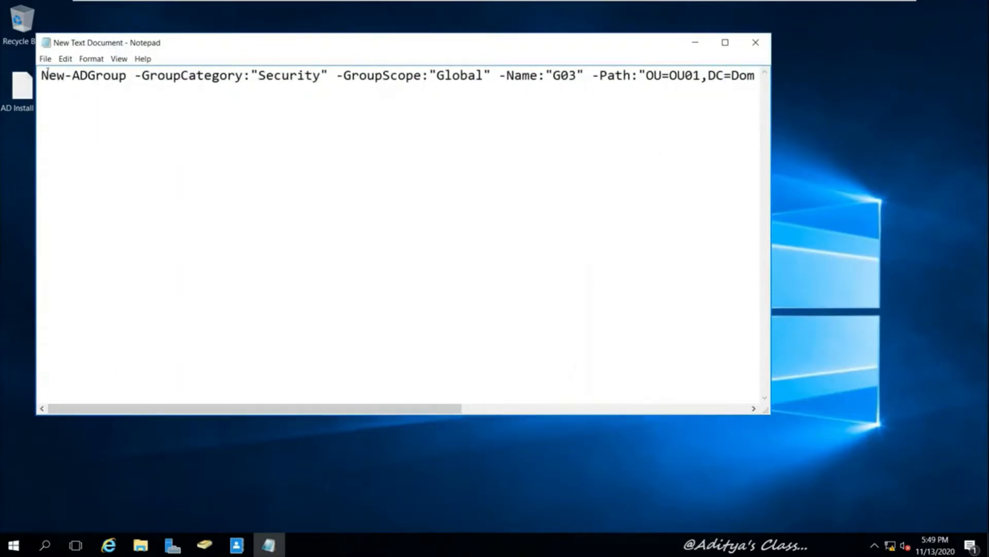
{"action": "left_click_drag", "start_coordinate": [42, 76], "coordinate": [763, 268]}
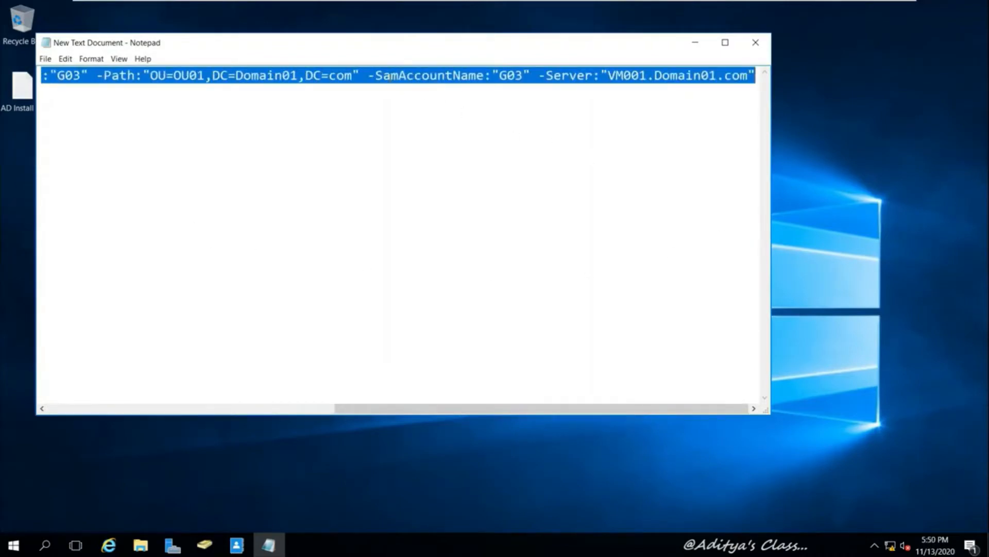
{"action": "right_click", "coordinate": [390, 77]}
{"action": "left_click", "coordinate": [423, 115]}
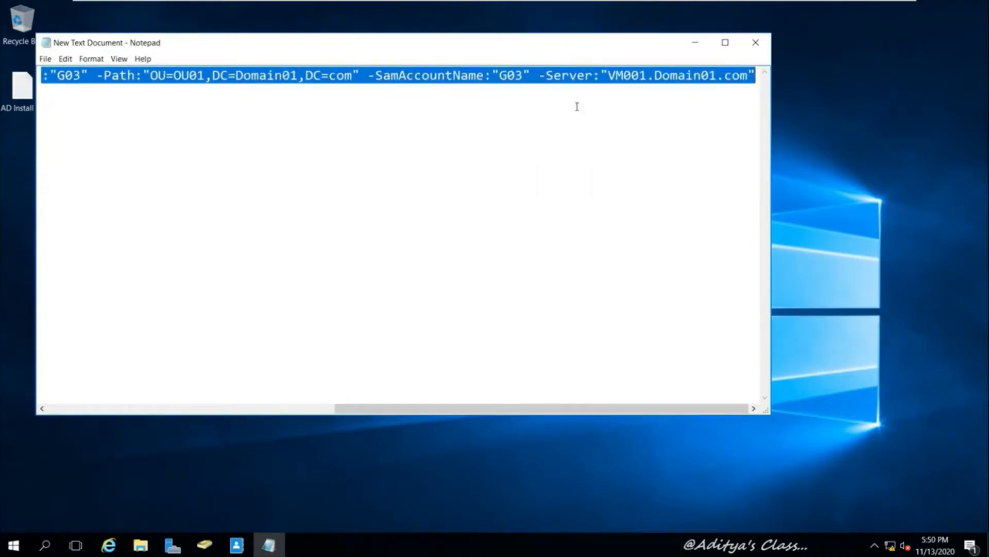
{"action": "left_click", "coordinate": [695, 43]}
Launch Active Directory Module for Windows PowerShell from Server Manager Tools and set its font size to 18
{"action": "left_click", "coordinate": [173, 544]}
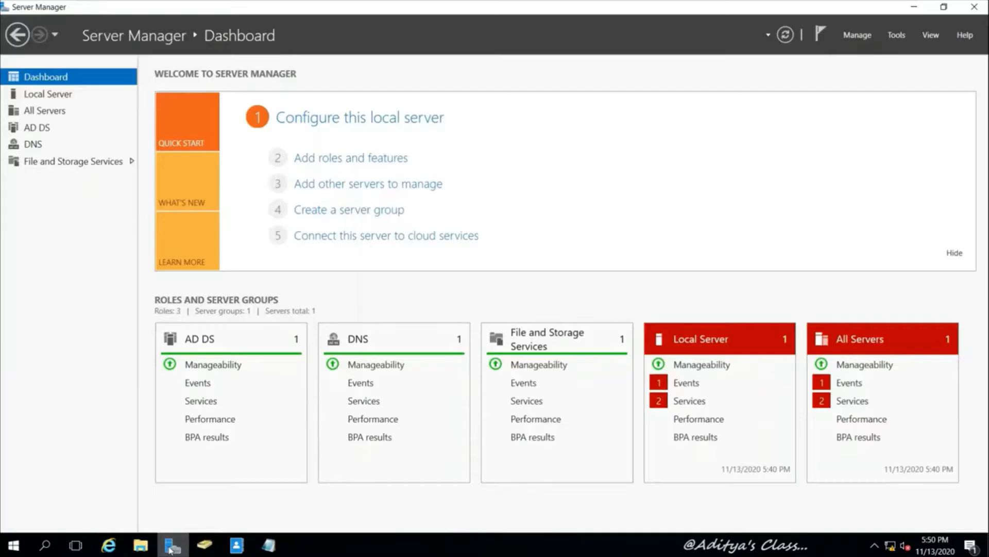
{"action": "left_click", "coordinate": [898, 36]}
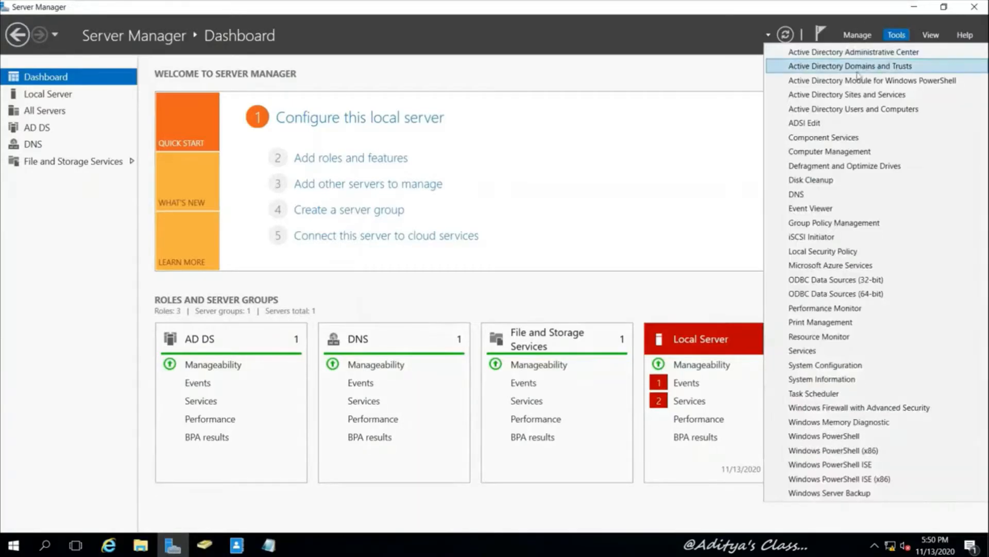
{"action": "left_click", "coordinate": [929, 82]}
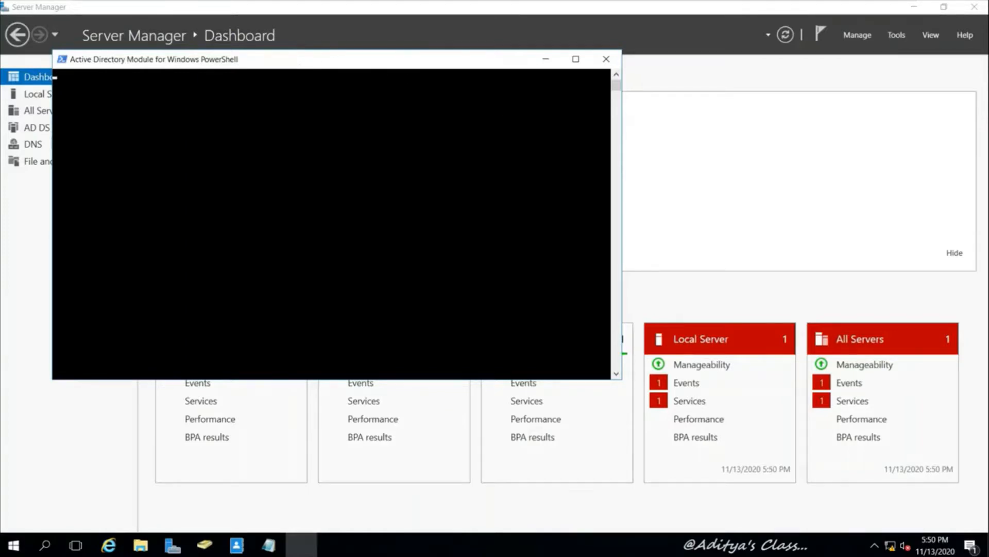
{"action": "left_click_drag", "start_coordinate": [298, 63], "coordinate": [410, 74]}
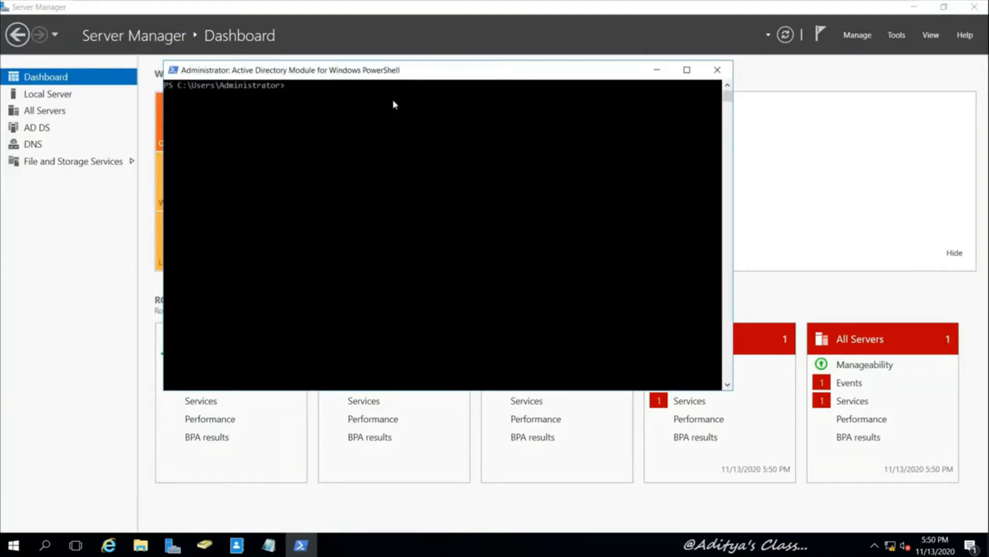
{"action": "right_click", "coordinate": [365, 74]}
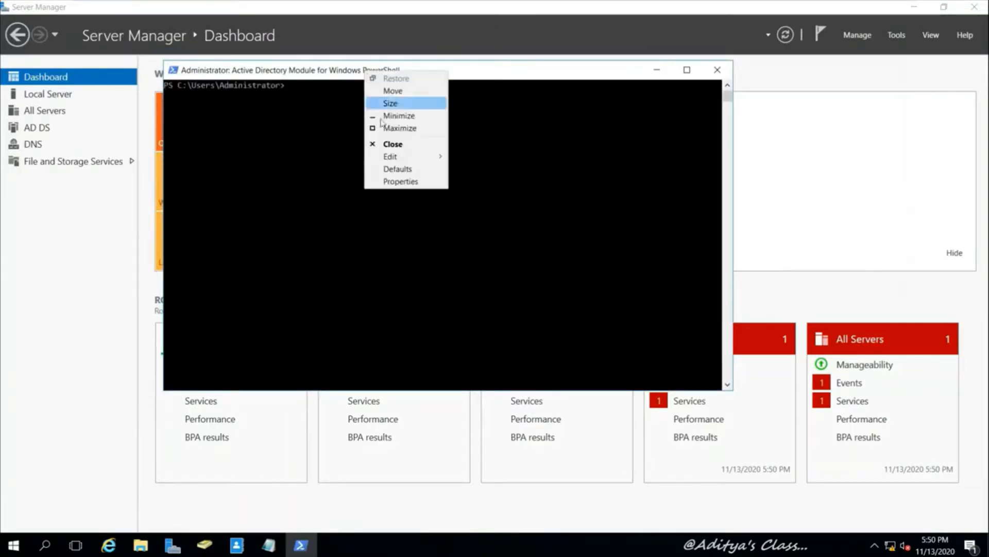
{"action": "left_click", "coordinate": [401, 181]}
{"action": "left_click", "coordinate": [227, 101]}
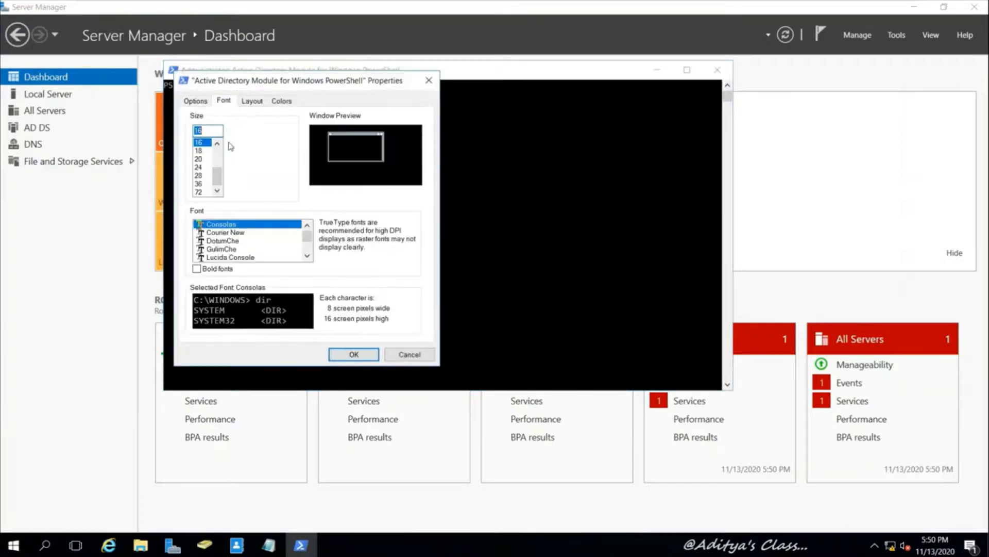
{"action": "left_click", "coordinate": [199, 150]}
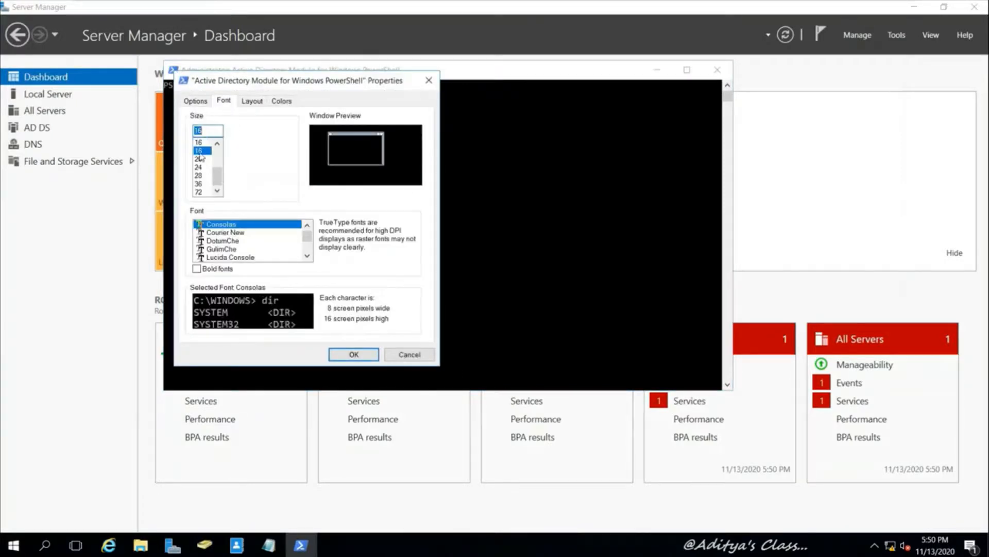
{"action": "left_click", "coordinate": [361, 355]}
Paste and run the New-ADGroup command for G03, then minimise the console
{"action": "right_click", "coordinate": [319, 89]}
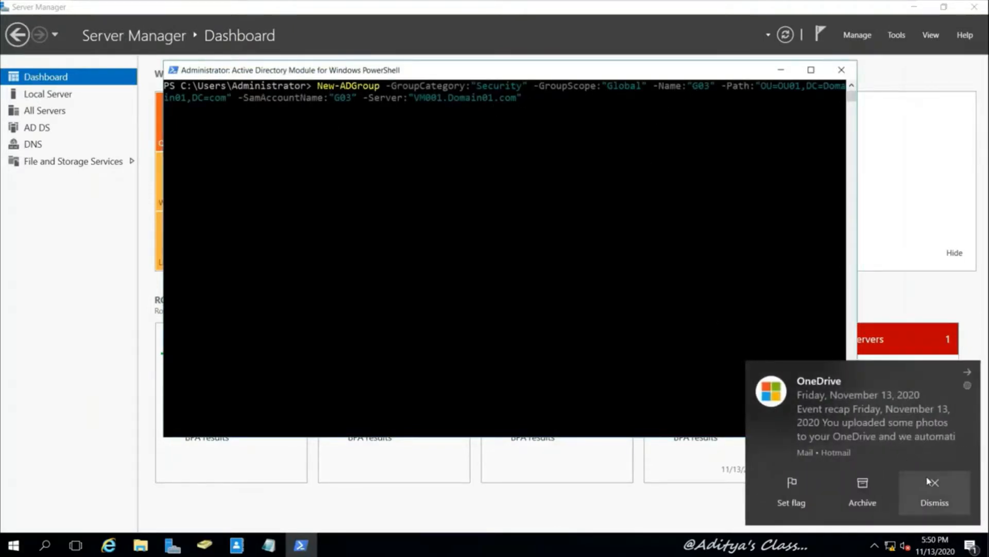
{"action": "left_click", "coordinate": [948, 479]}
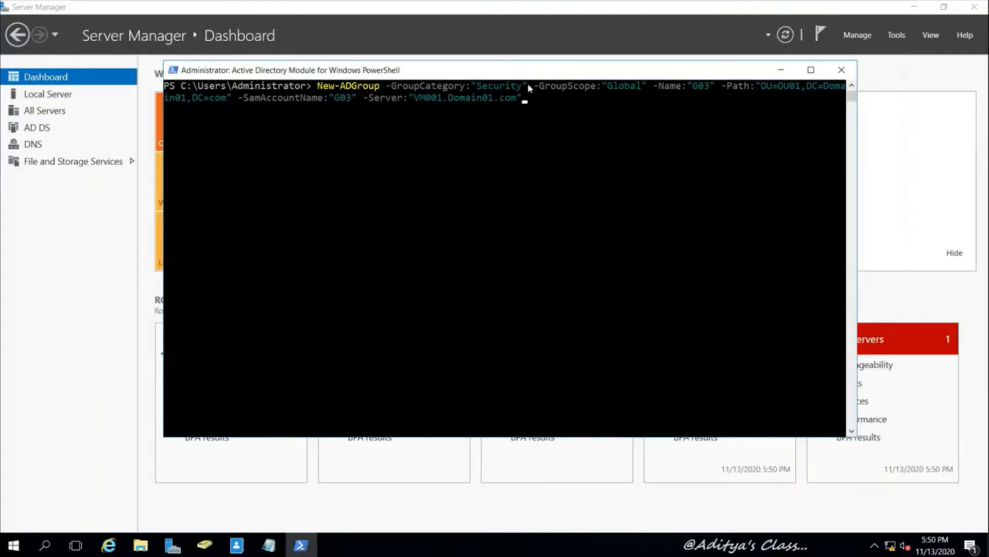
{"action": "key", "text": "Return"}
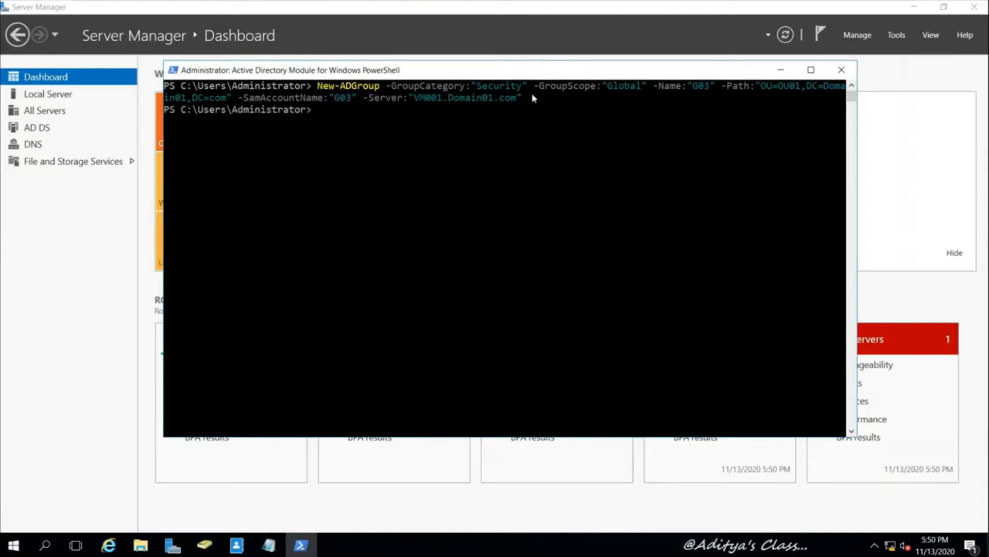
{"action": "left_click", "coordinate": [782, 71]}
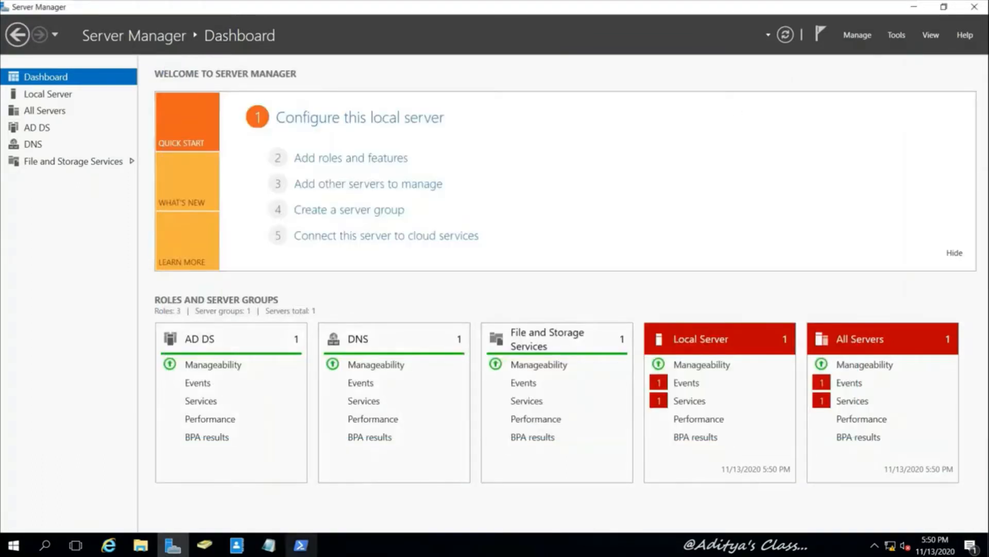
Refresh OU01, select the new group G03 among its ten objects, and close the Administrative Center
{"action": "left_click", "coordinate": [236, 546]}
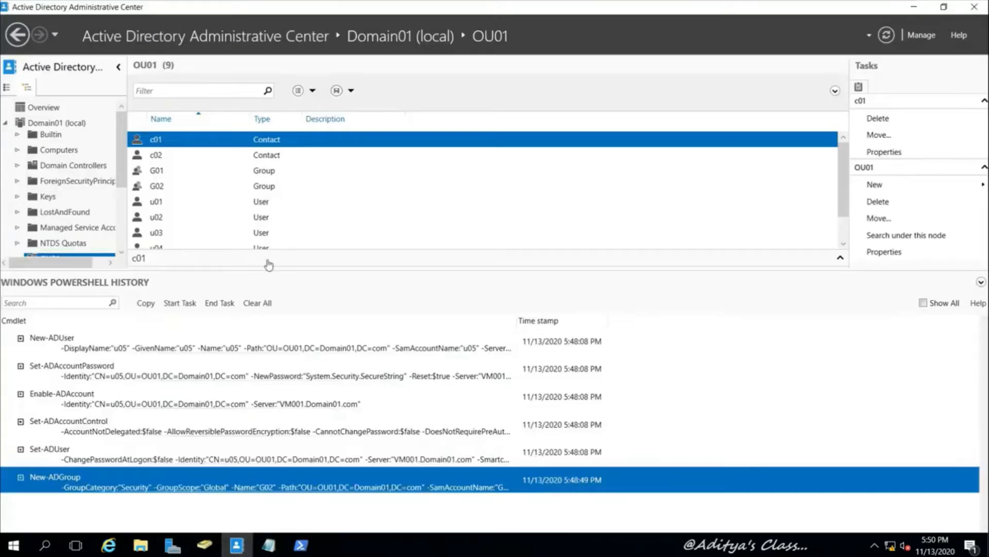
{"action": "left_click_drag", "start_coordinate": [326, 271], "coordinate": [313, 400]}
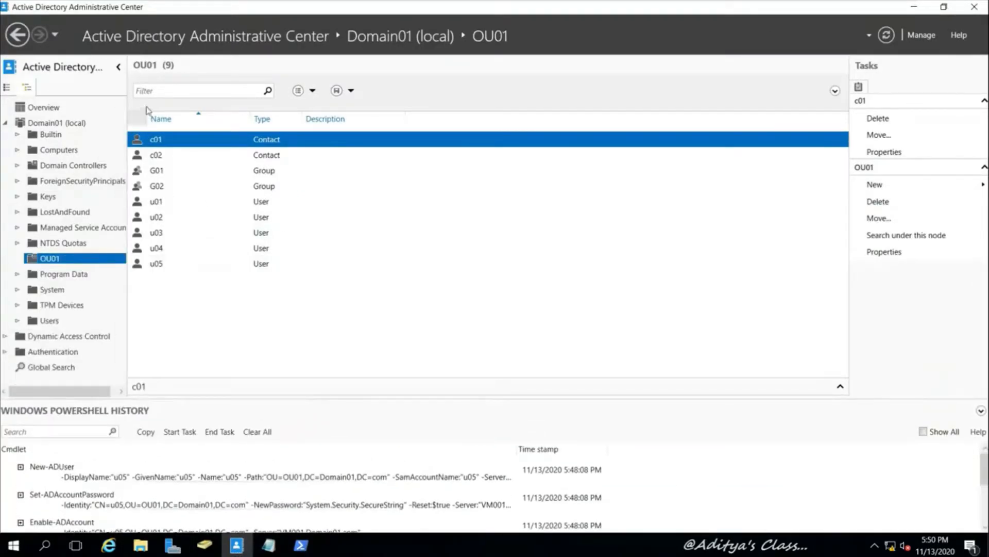
{"action": "left_click", "coordinate": [886, 35]}
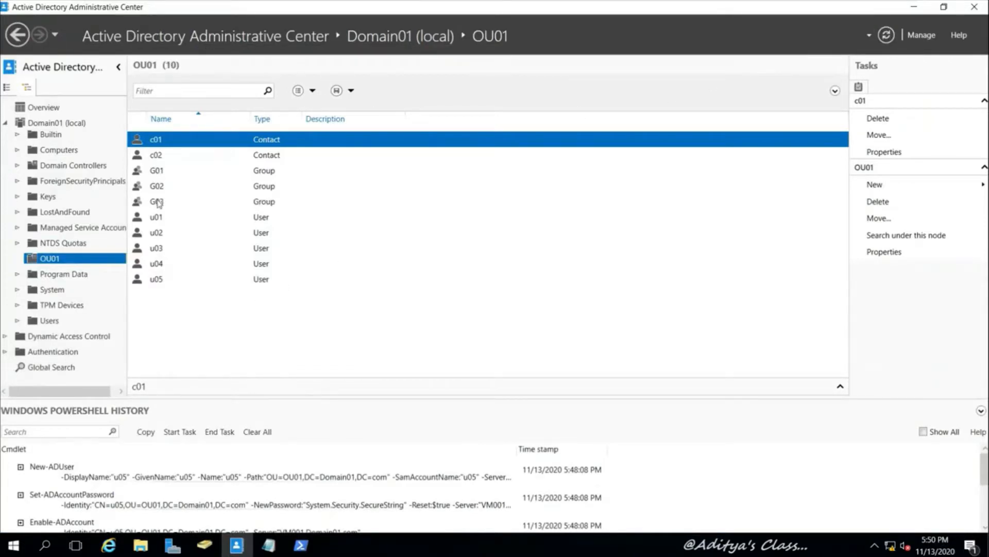
{"action": "left_click", "coordinate": [158, 203]}
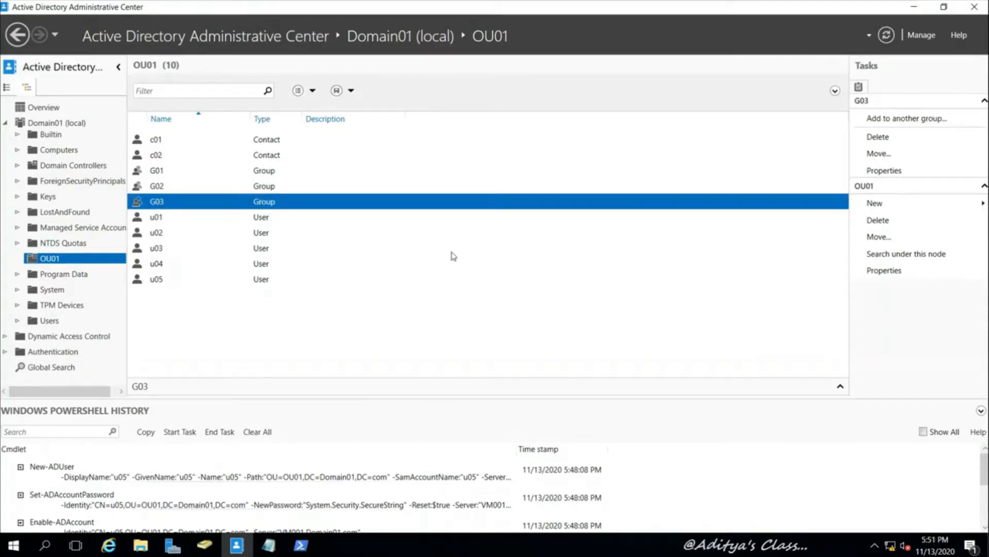
{"action": "left_click", "coordinate": [974, 7]}
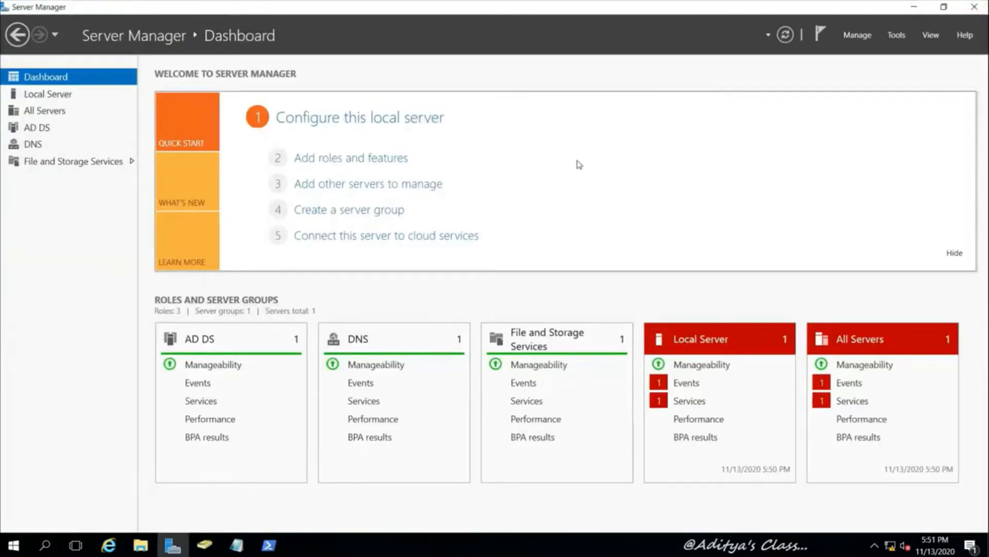
Close Notepad saving the command text, and close the PowerShell session
{"action": "left_click", "coordinate": [897, 36]}
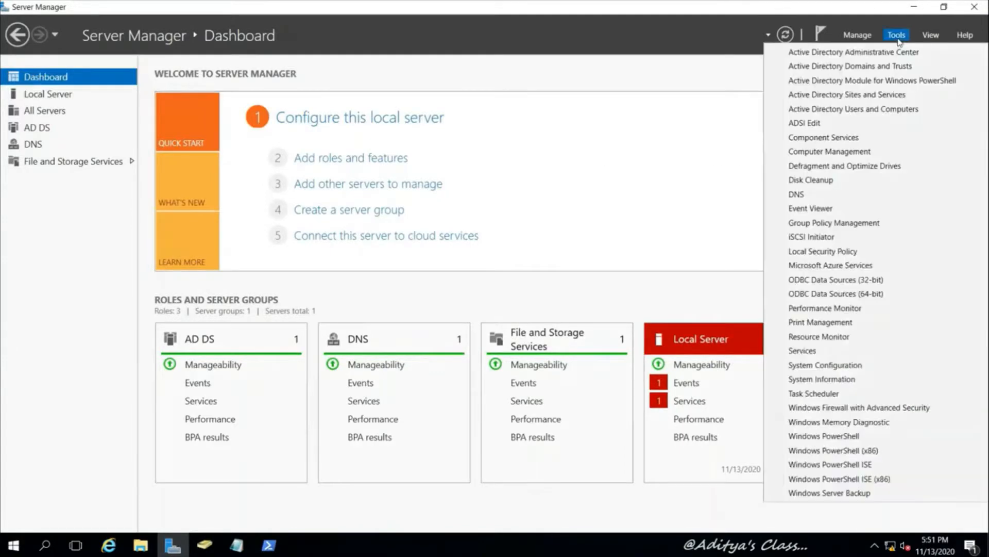
{"action": "left_click", "coordinate": [629, 117]}
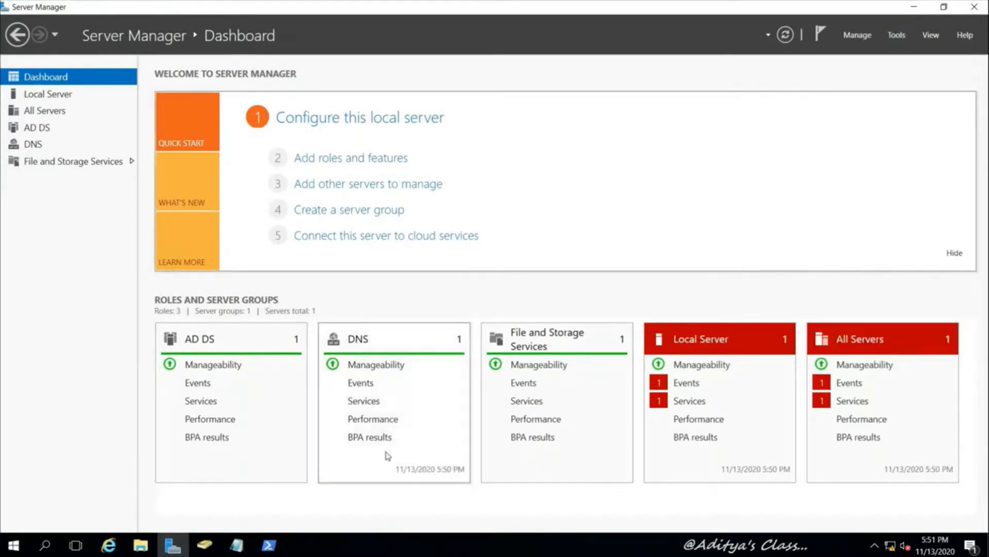
{"action": "left_click", "coordinate": [237, 544]}
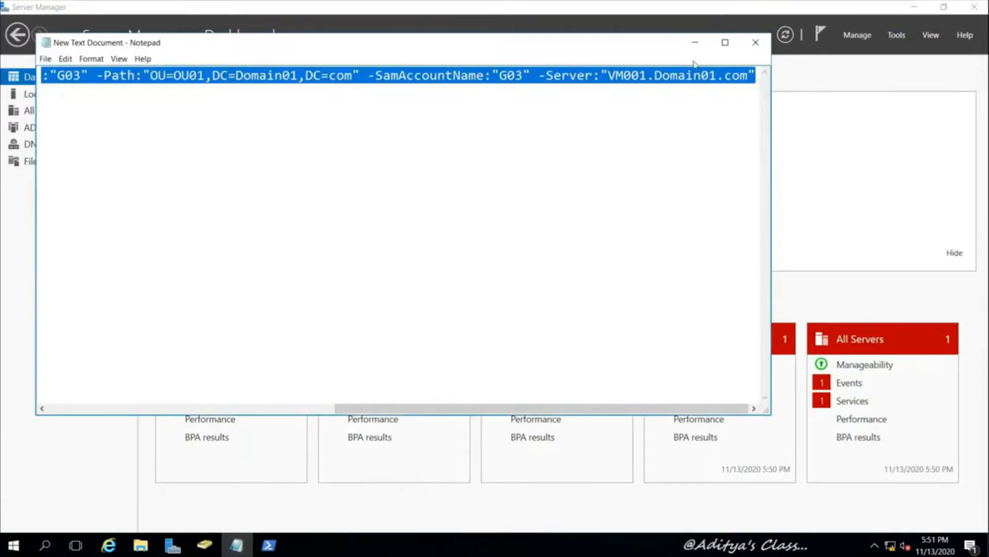
{"action": "left_click", "coordinate": [755, 42]}
{"action": "left_click", "coordinate": [460, 287]}
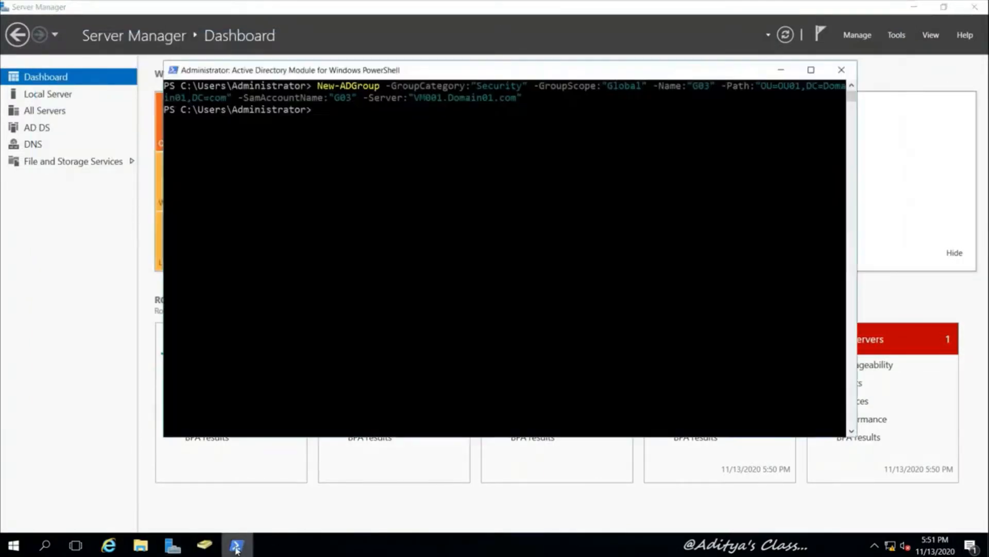
{"action": "left_click", "coordinate": [237, 544]}
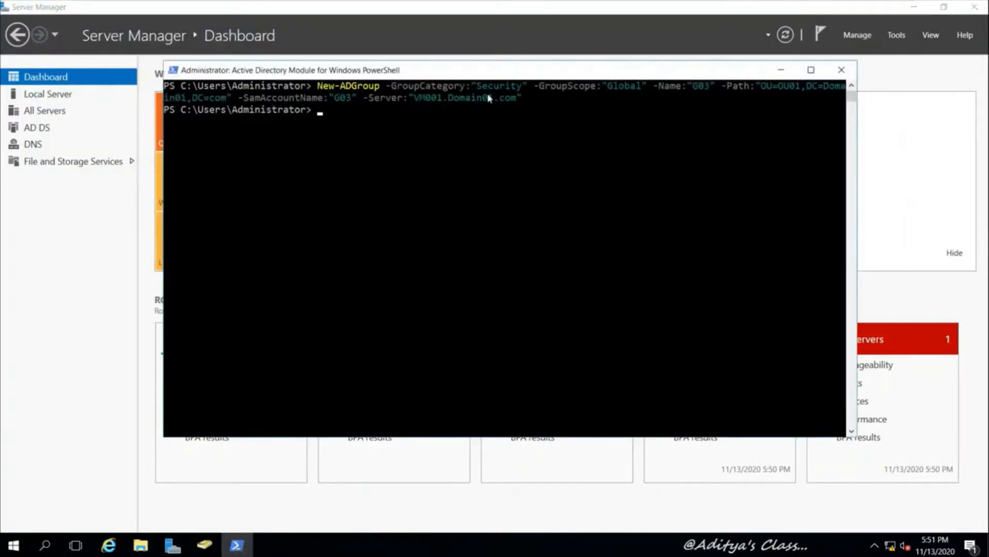
{"action": "left_click", "coordinate": [842, 70]}
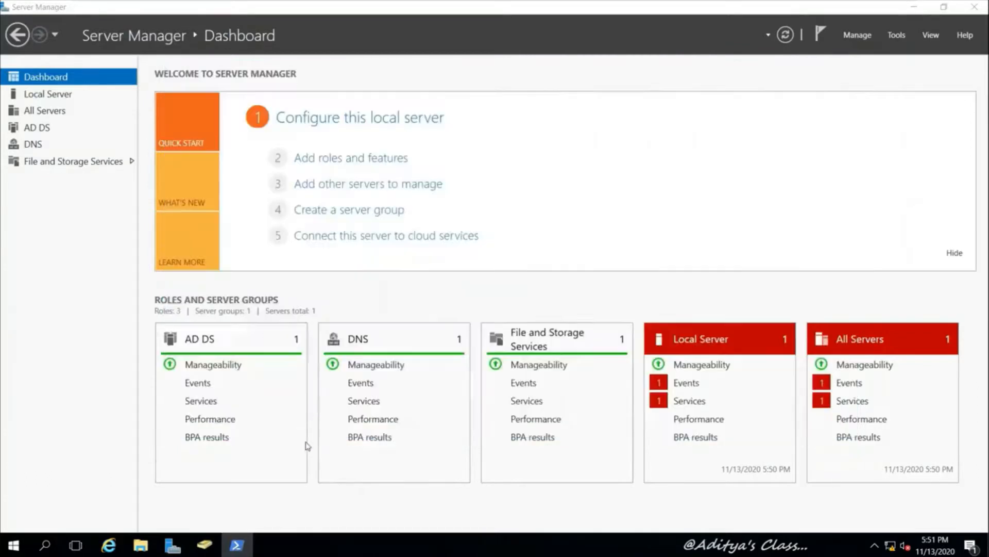
Browse Computers and Domain01.com in Users and Computers, then launch Active Directory Sites and Services
{"action": "left_click", "coordinate": [205, 546]}
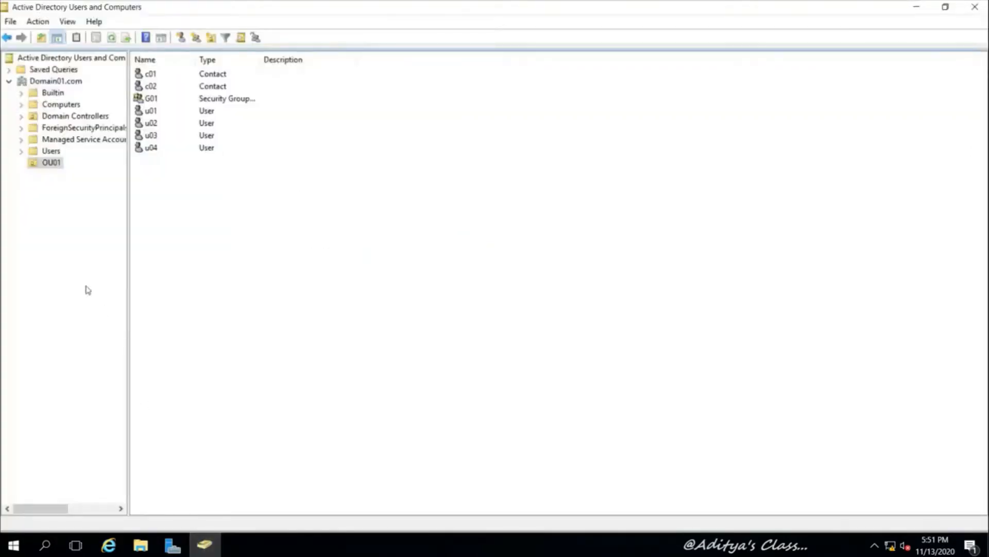
{"action": "left_click", "coordinate": [63, 105]}
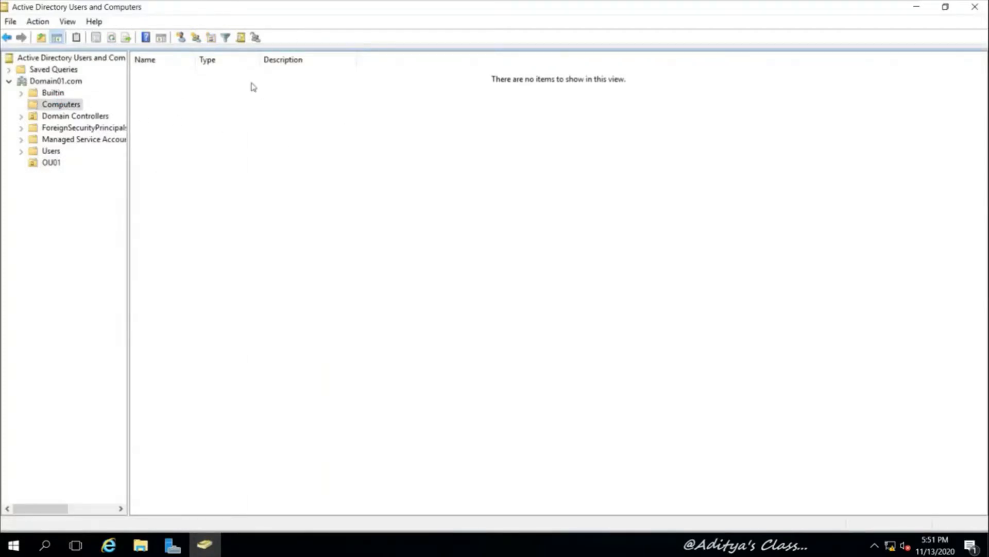
{"action": "left_click", "coordinate": [49, 82]}
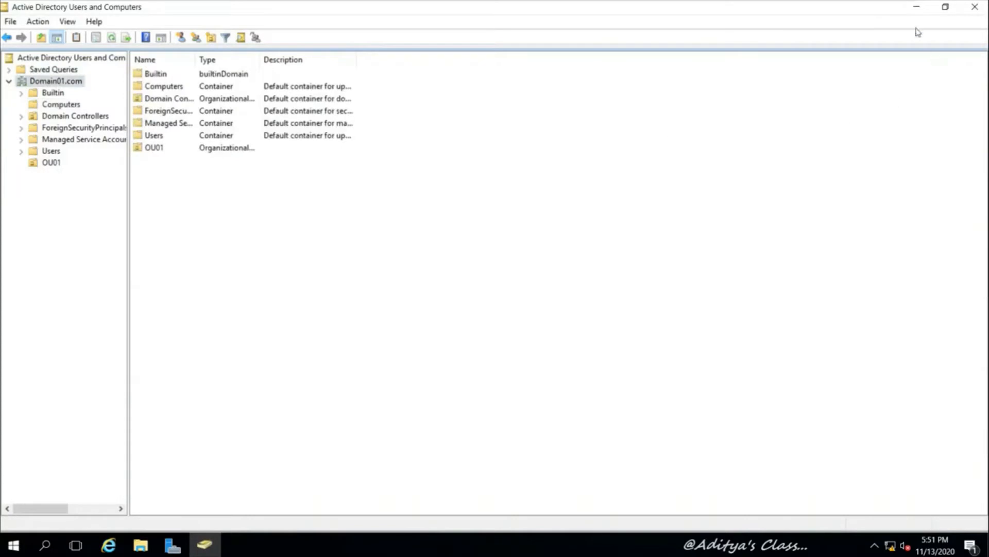
{"action": "left_click", "coordinate": [920, 12]}
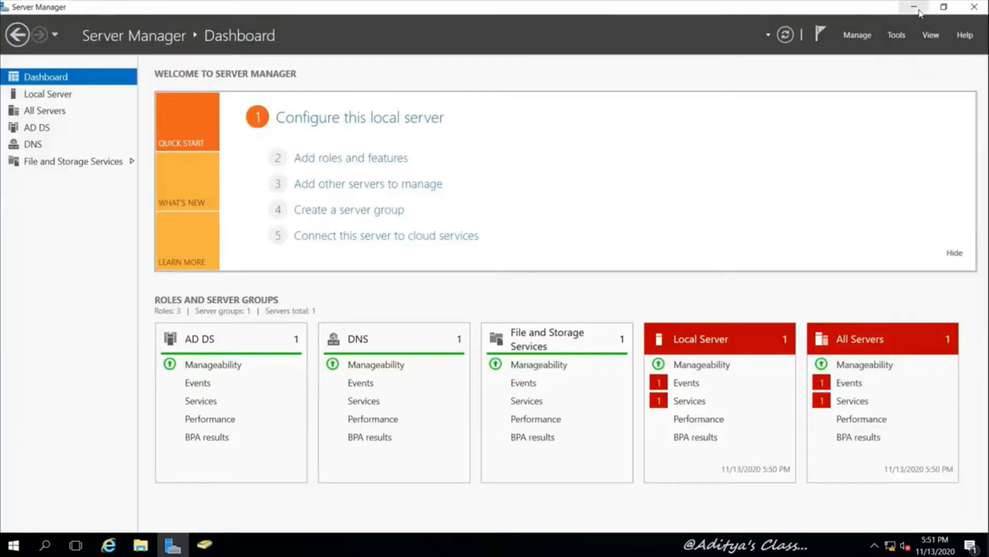
{"action": "left_click", "coordinate": [896, 34]}
{"action": "left_click", "coordinate": [871, 95]}
Check VM001's properties and NTDS settings under Domain Controllers show Global Catalog, then return to Sites and Services
{"action": "left_click", "coordinate": [208, 551]}
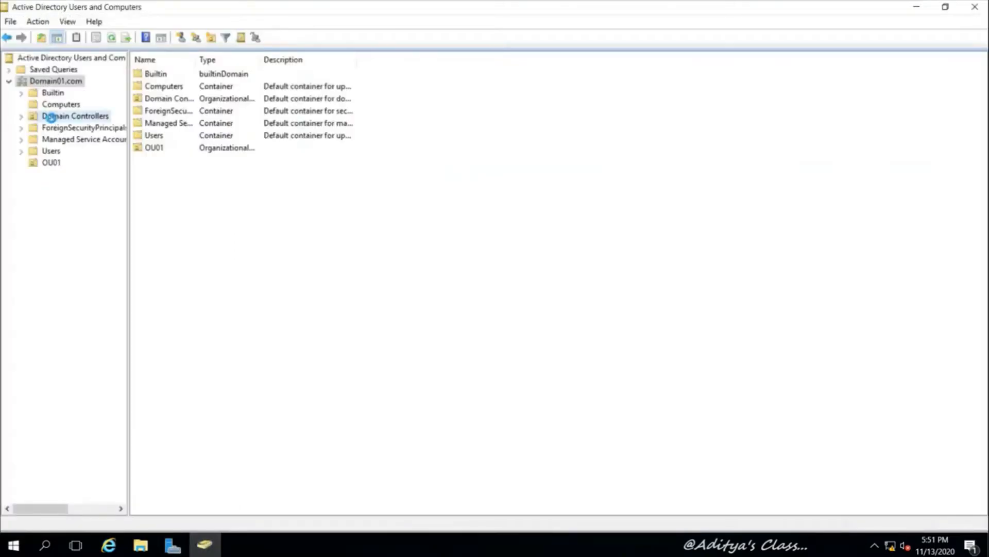
{"action": "left_click", "coordinate": [49, 116]}
{"action": "double_click", "coordinate": [268, 77]}
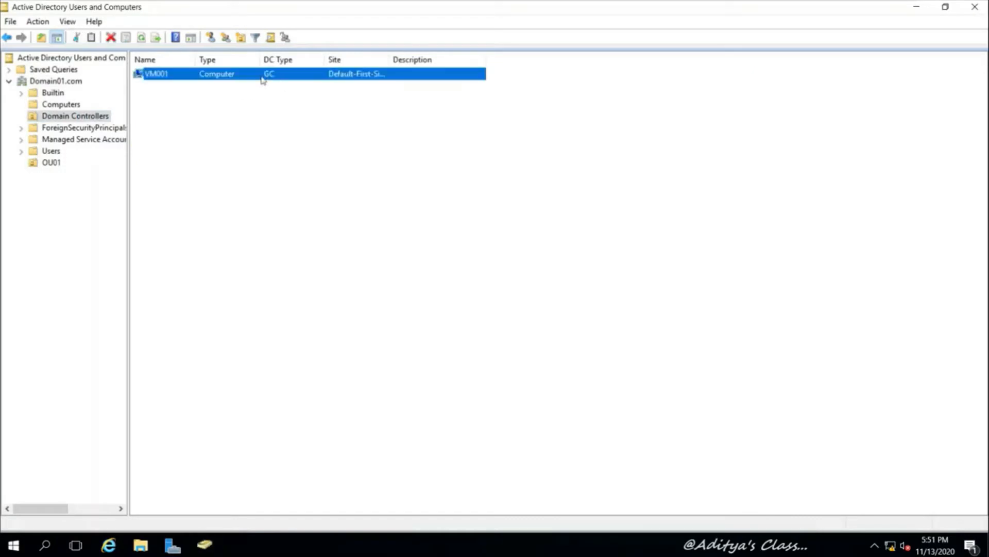
{"action": "right_click", "coordinate": [154, 74]}
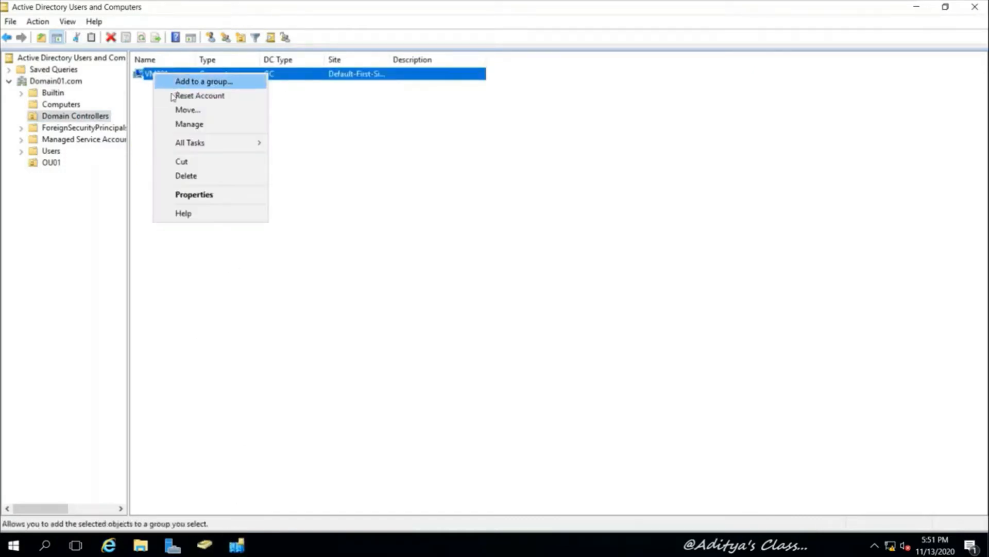
{"action": "left_click", "coordinate": [210, 198]}
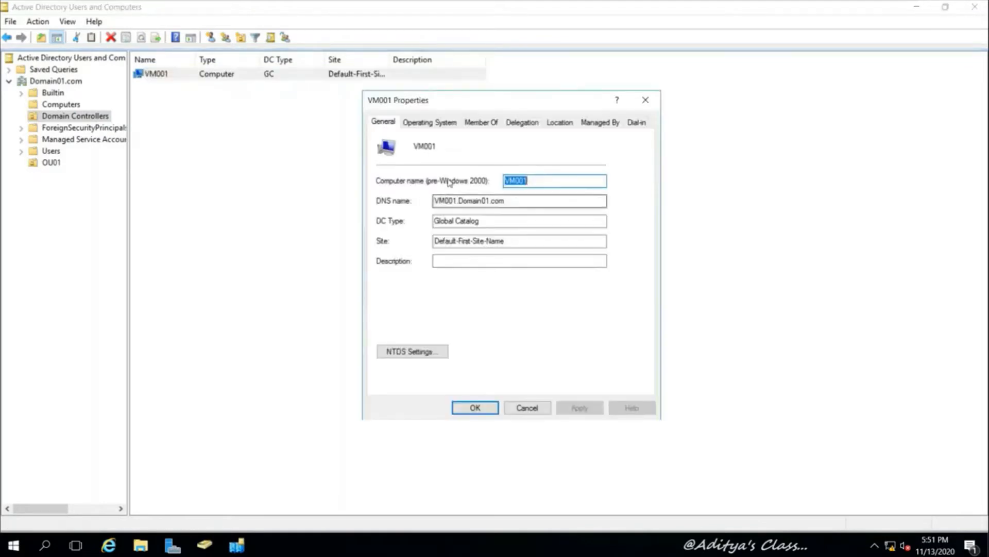
{"action": "left_click_drag", "start_coordinate": [482, 221], "coordinate": [394, 223]}
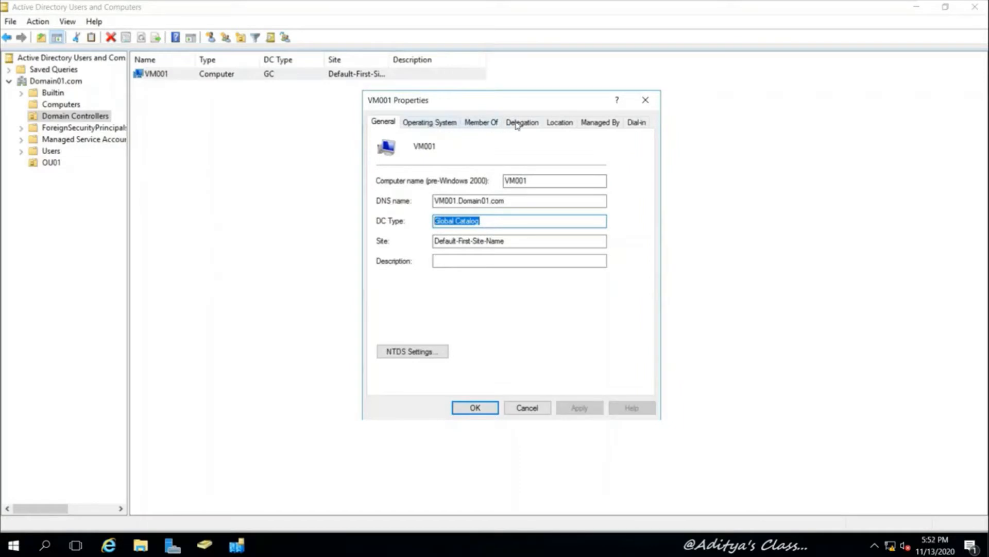
{"action": "left_click", "coordinate": [399, 349]}
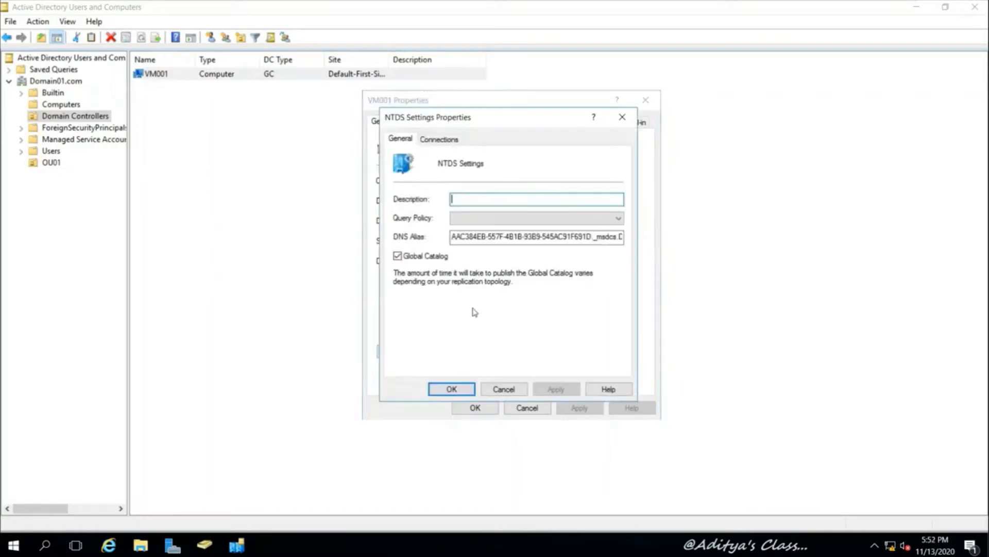
{"action": "left_click", "coordinate": [504, 390]}
{"action": "left_click", "coordinate": [514, 408]}
{"action": "left_click", "coordinate": [238, 546]}
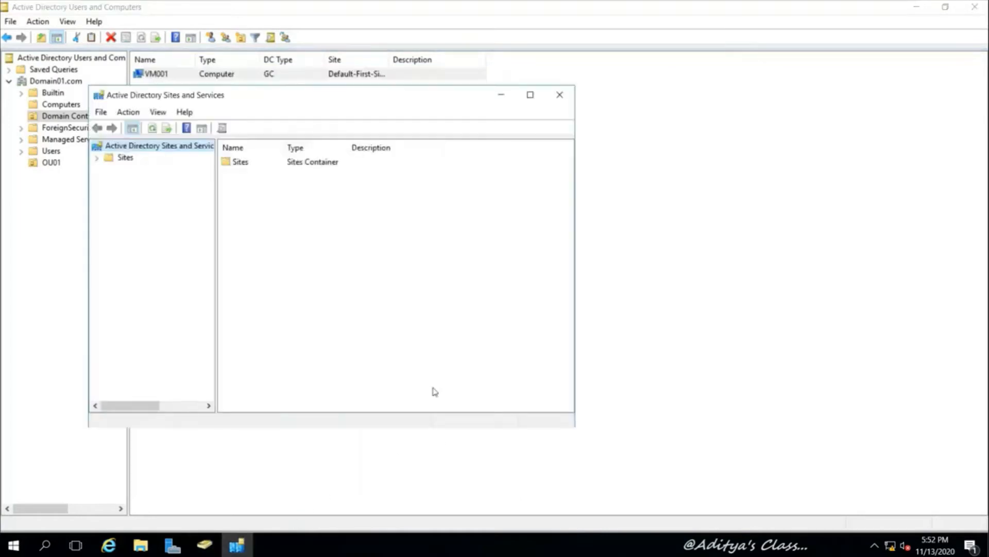
Rename the Default-First-Site-Name site to HYD001
{"action": "left_click_drag", "start_coordinate": [339, 99], "coordinate": [520, 102]}
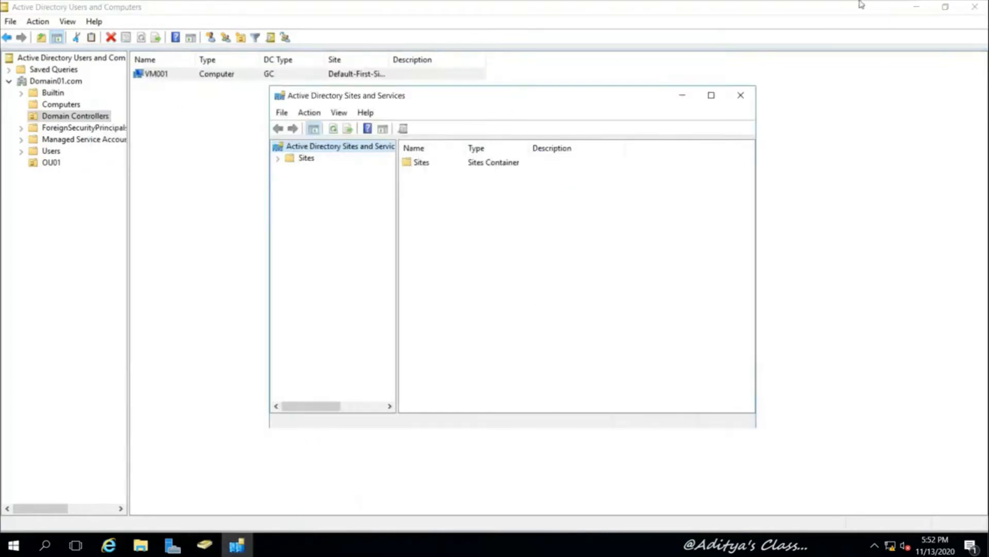
{"action": "left_click", "coordinate": [920, 9]}
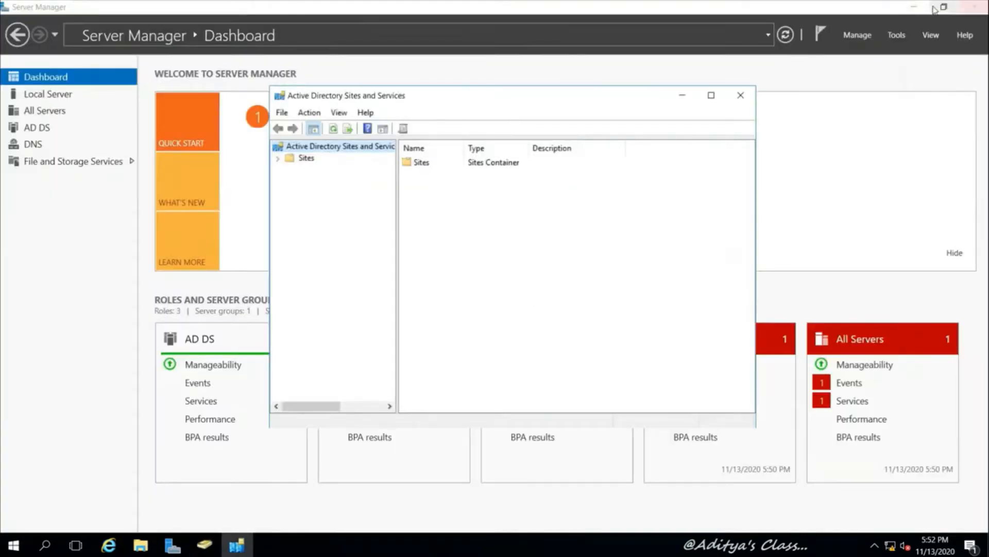
{"action": "left_click", "coordinate": [921, 9]}
{"action": "left_click_drag", "start_coordinate": [473, 101], "coordinate": [420, 70]}
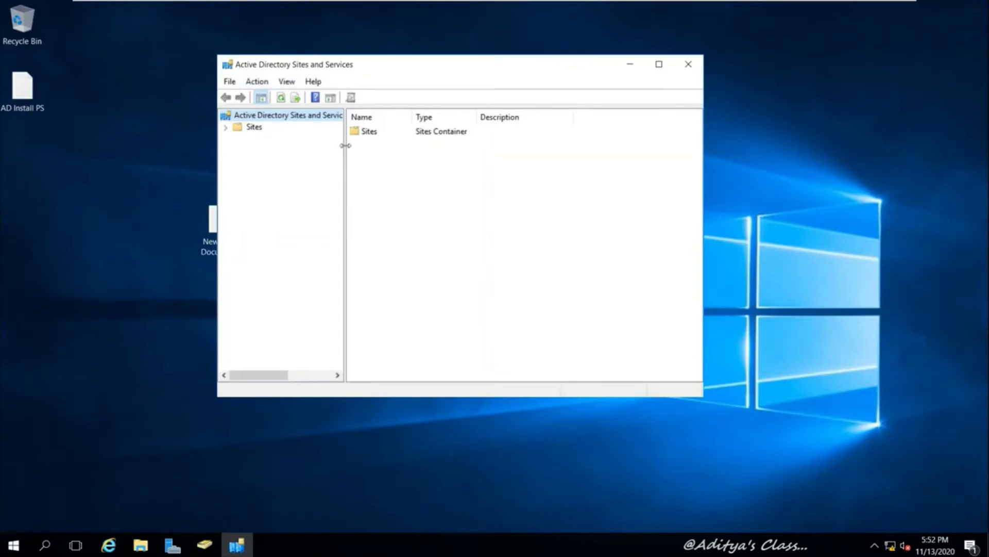
{"action": "left_click_drag", "start_coordinate": [345, 145], "coordinate": [387, 145]}
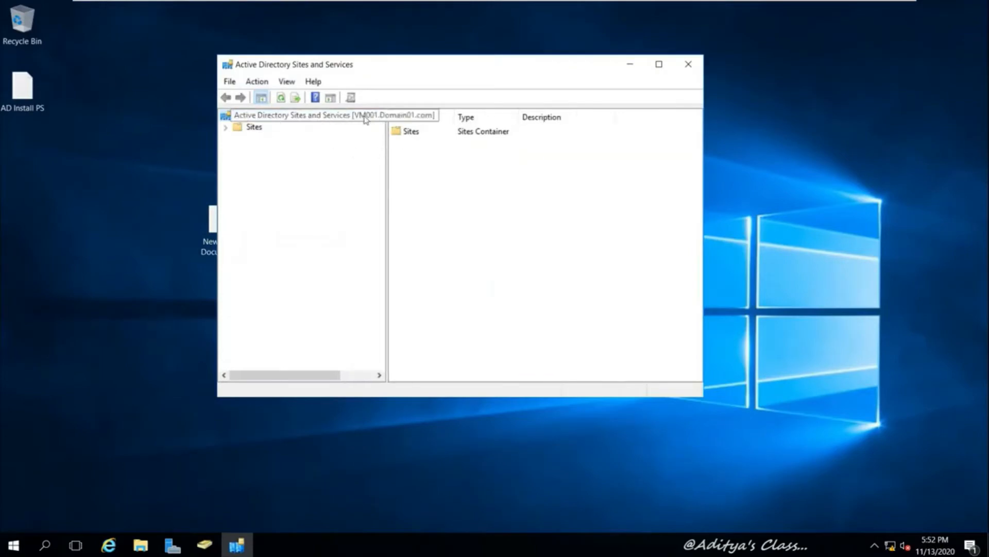
{"action": "left_click", "coordinate": [227, 127]}
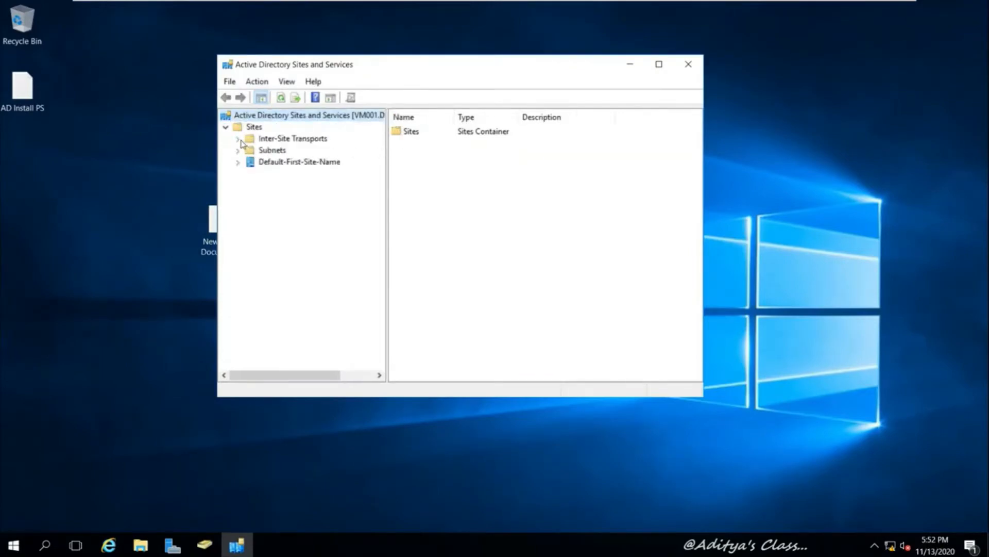
{"action": "left_click", "coordinate": [238, 163]}
{"action": "left_click", "coordinate": [315, 163]}
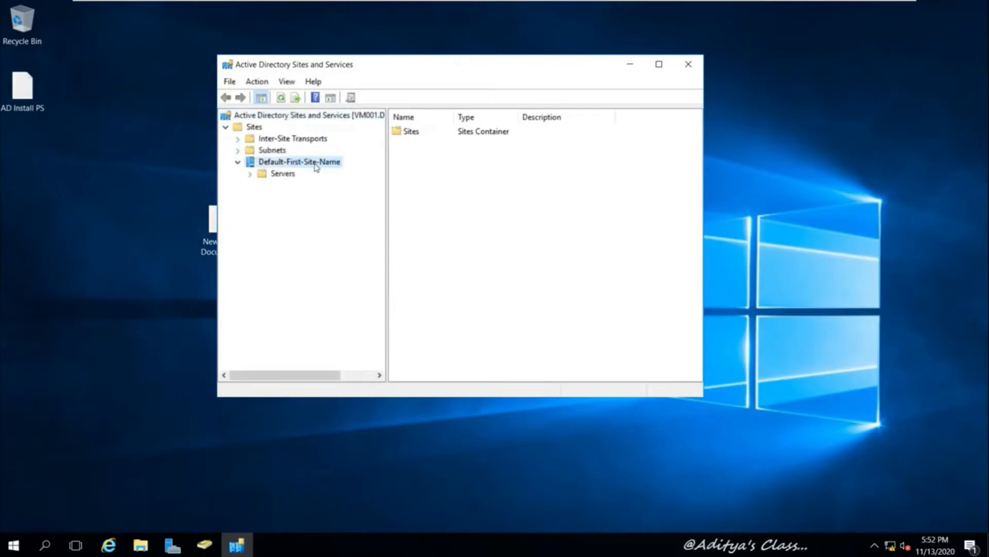
{"action": "left_click", "coordinate": [311, 164]}
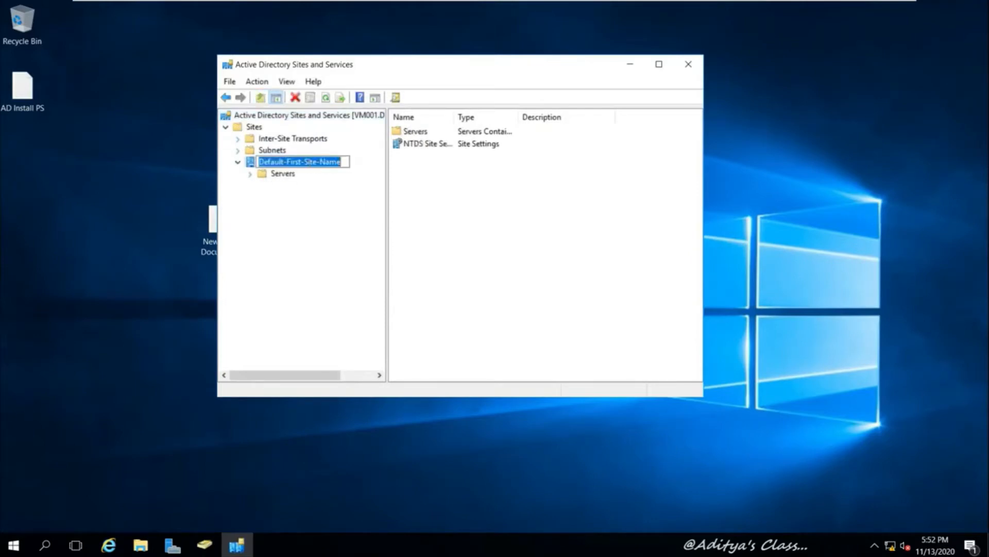
{"action": "type", "text": "HYD"}
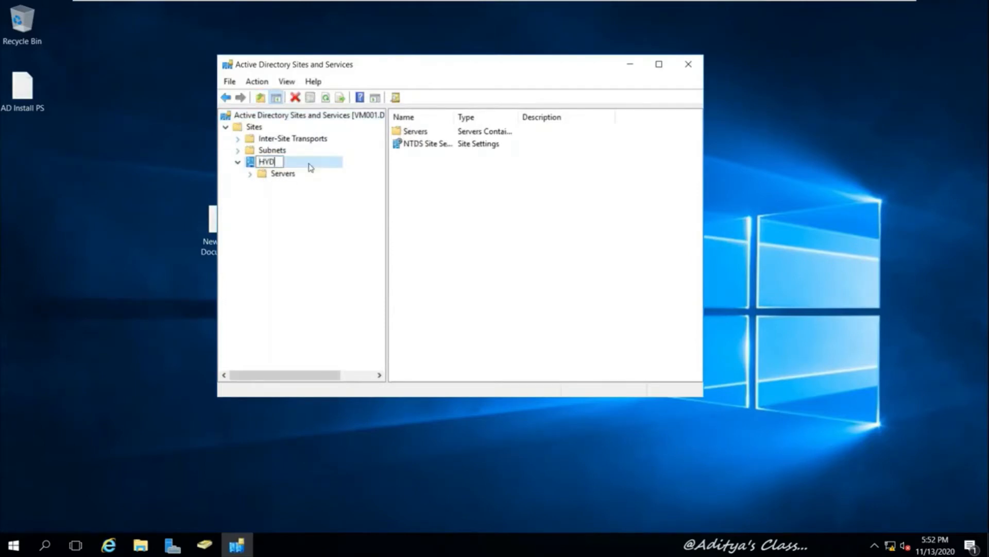
{"action": "type", "text": "001"}
{"action": "left_click", "coordinate": [304, 209]}
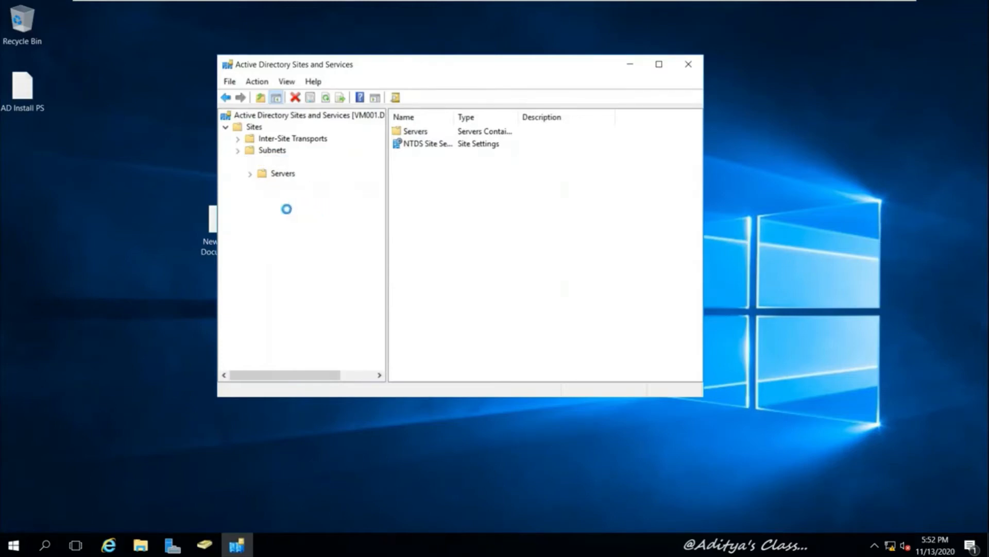
Expand HYD001 > Servers > VM001 and review its NTDS Settings properties
{"action": "left_click", "coordinate": [252, 174]}
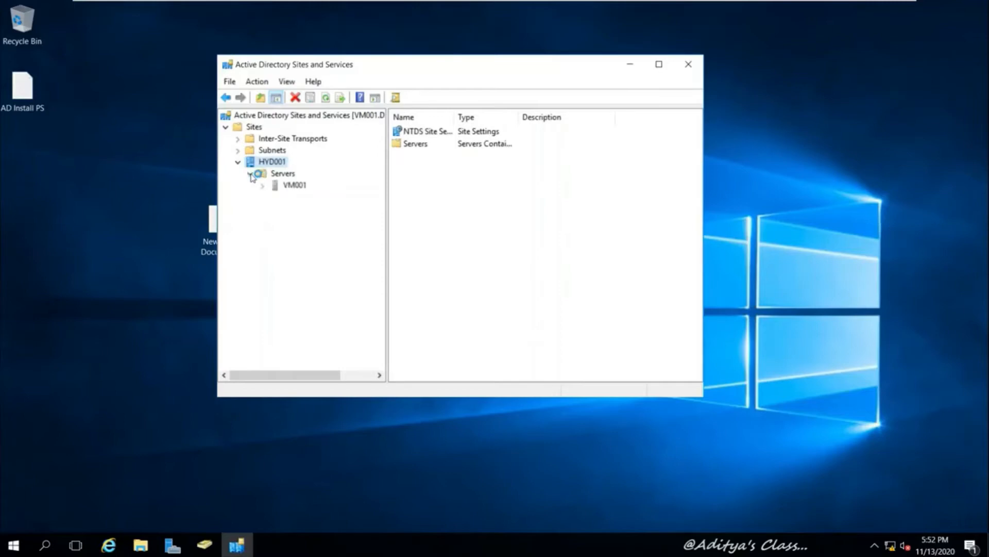
{"action": "left_click", "coordinate": [302, 187]}
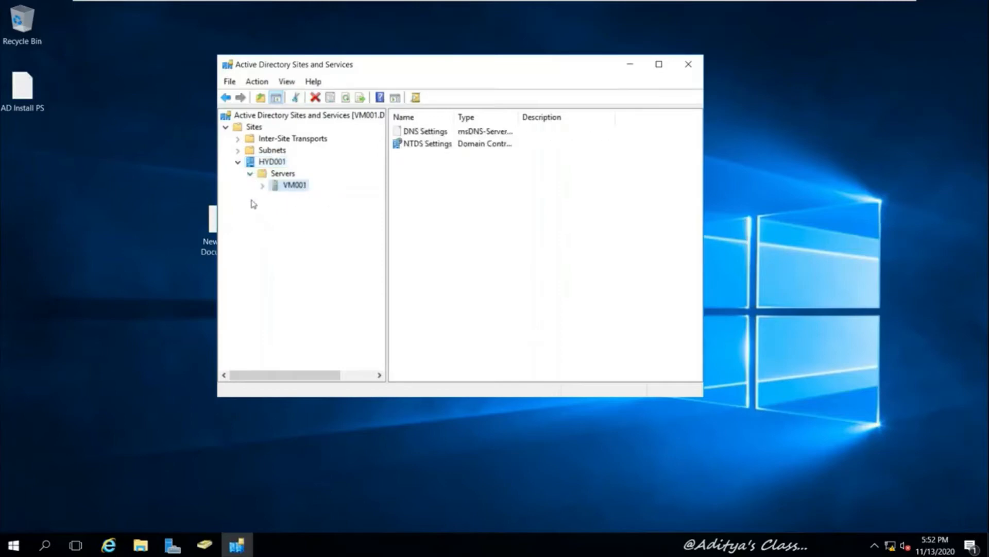
{"action": "left_click", "coordinate": [263, 185]}
{"action": "left_click", "coordinate": [314, 199]}
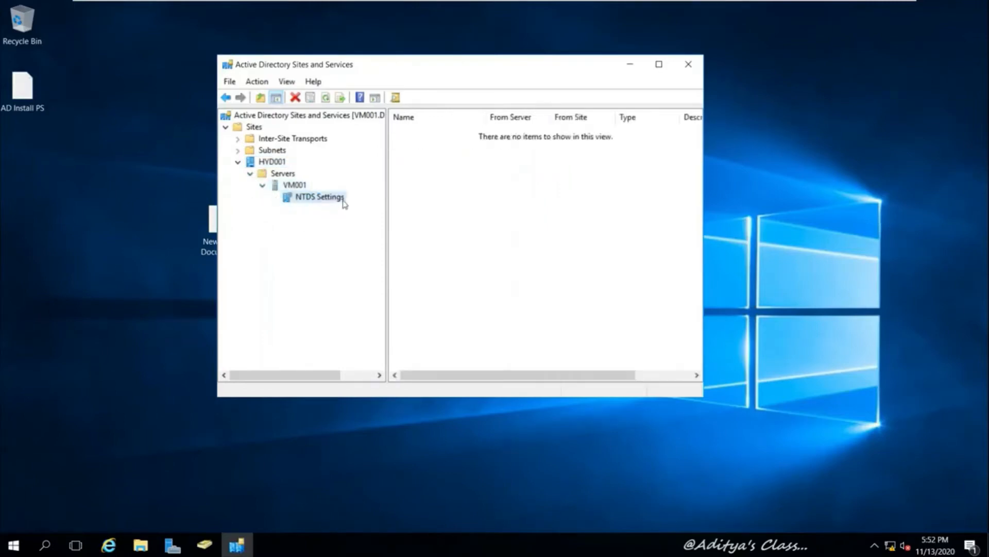
{"action": "right_click", "coordinate": [340, 199]}
{"action": "left_click", "coordinate": [378, 366]}
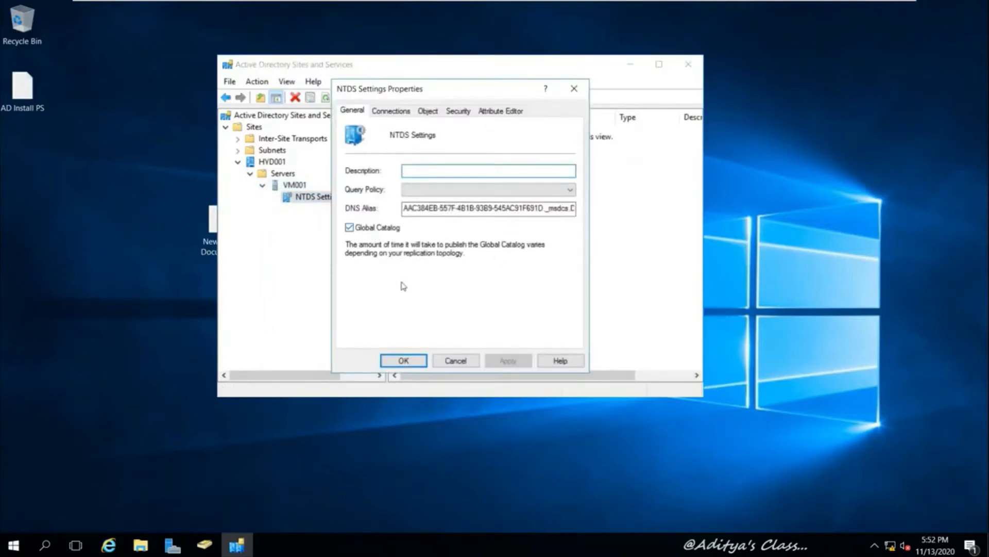
{"action": "left_click", "coordinate": [404, 360]}
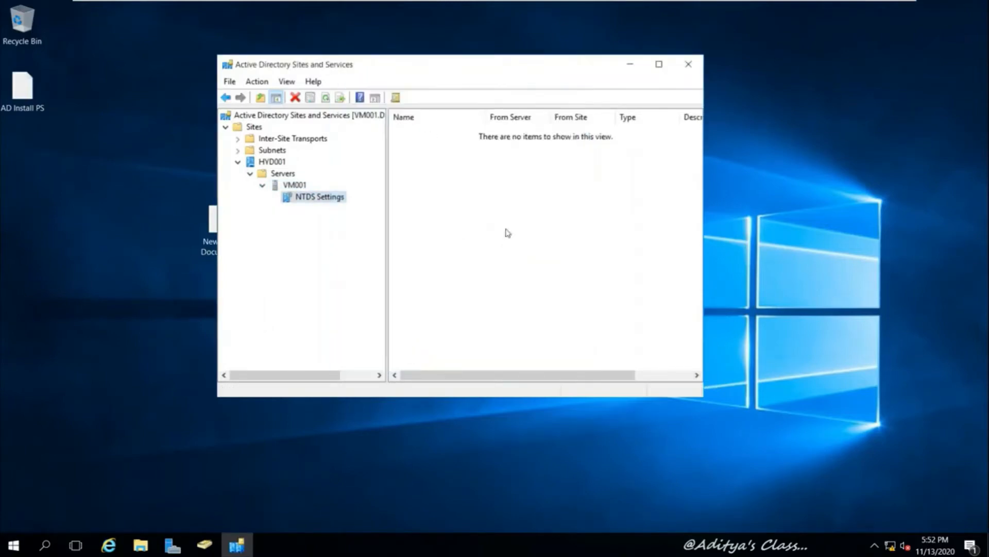
Close Sites and Services, refresh the desktop, and move New Text Document below AD Install PS
{"action": "left_click", "coordinate": [689, 64]}
{"action": "right_click", "coordinate": [324, 202]}
{"action": "left_click", "coordinate": [357, 239]}
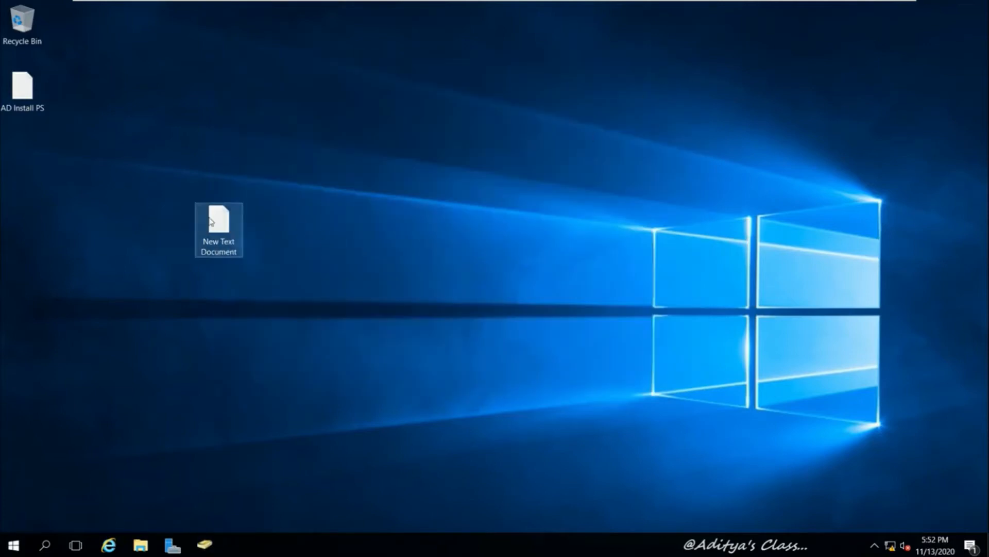
{"action": "left_click_drag", "start_coordinate": [208, 218], "coordinate": [12, 140]}
{"action": "left_click", "coordinate": [252, 416]}
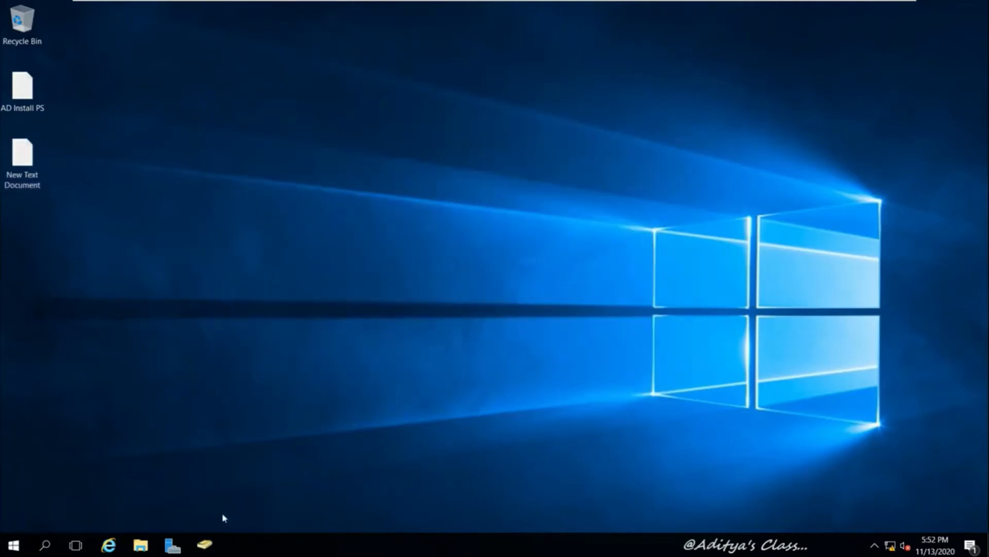
Open and close Users and Computers, refresh the desktop, then open and close Server Manager
{"action": "left_click", "coordinate": [205, 544]}
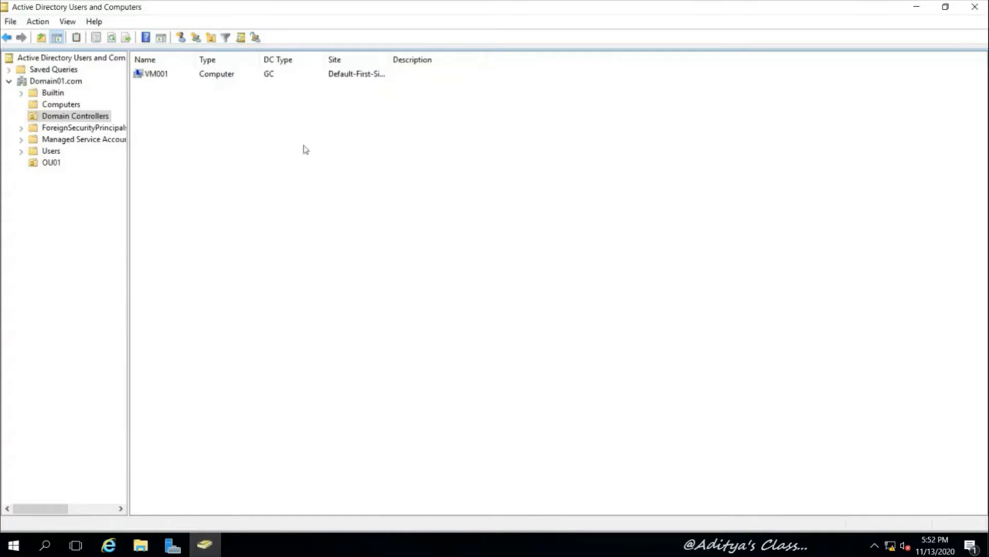
{"action": "left_click", "coordinate": [975, 6]}
{"action": "right_click", "coordinate": [233, 277]}
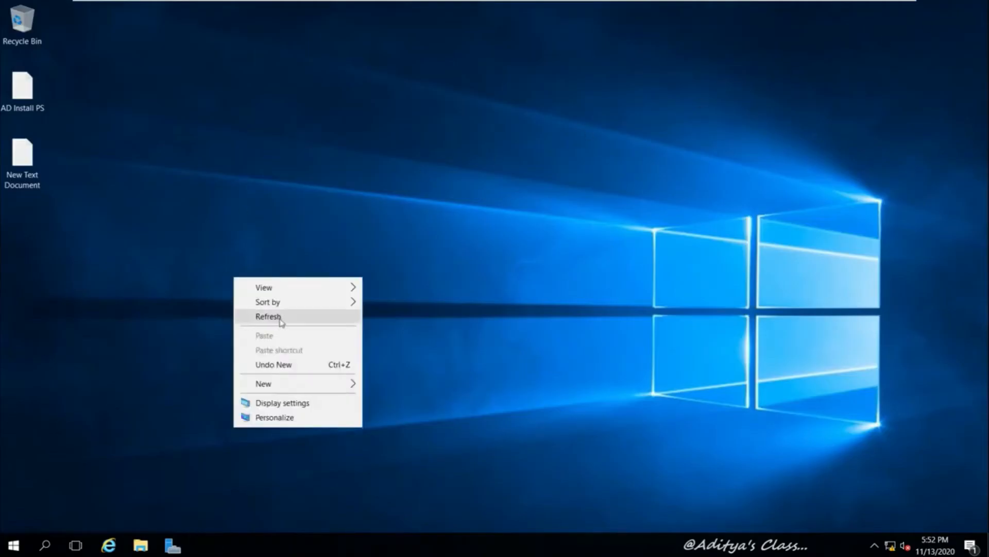
{"action": "left_click", "coordinate": [281, 319]}
{"action": "left_click", "coordinate": [173, 545]}
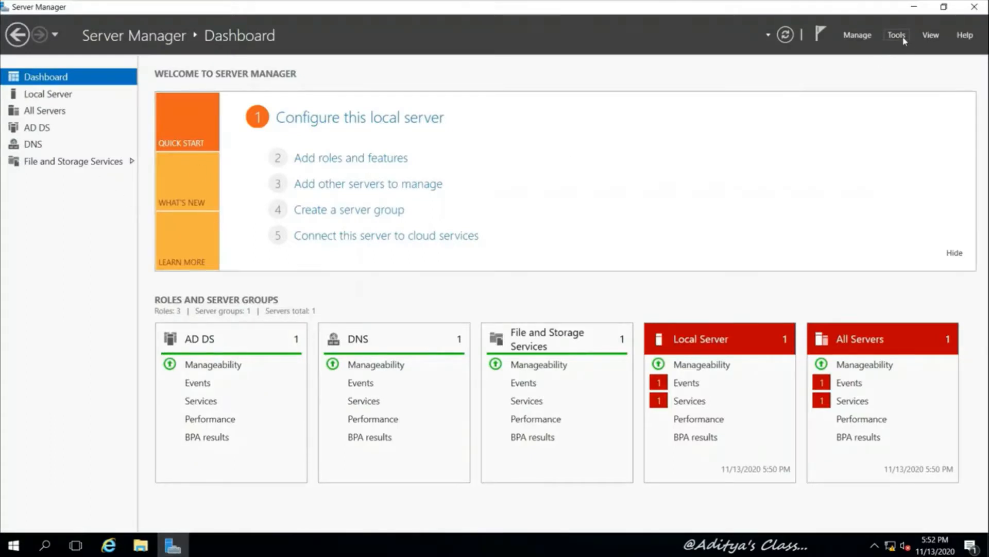
{"action": "left_click", "coordinate": [973, 7]}
Exit full screen and move the VM003 tab after the VM002 tab
{"action": "mouse_move", "coordinate": [443, 4]}
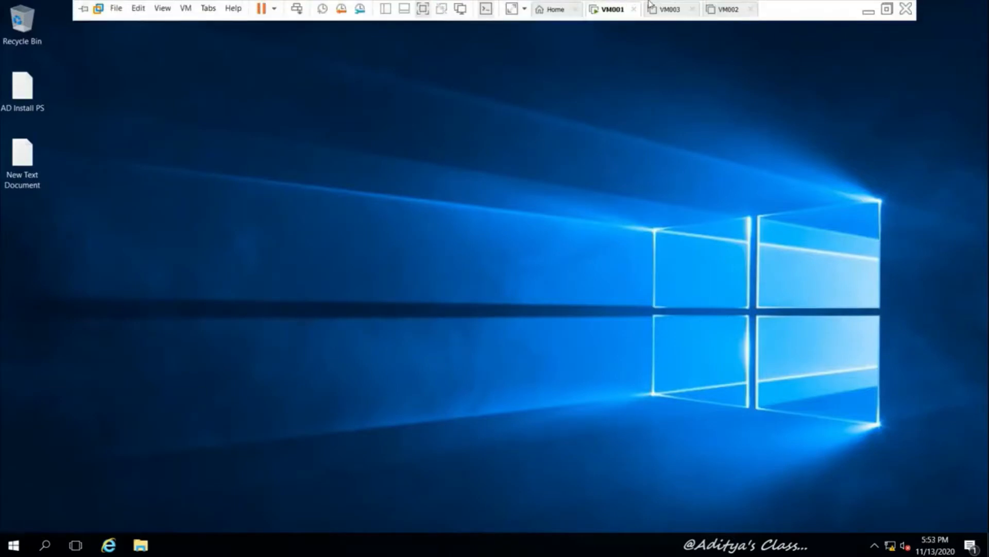
{"action": "left_click", "coordinate": [666, 9]}
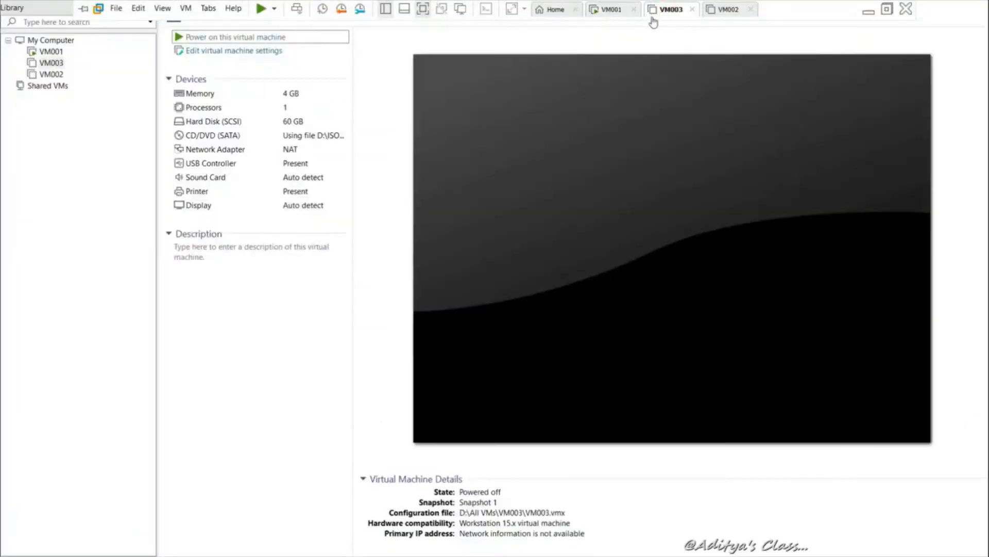
{"action": "left_click_drag", "start_coordinate": [672, 14], "coordinate": [750, 10]}
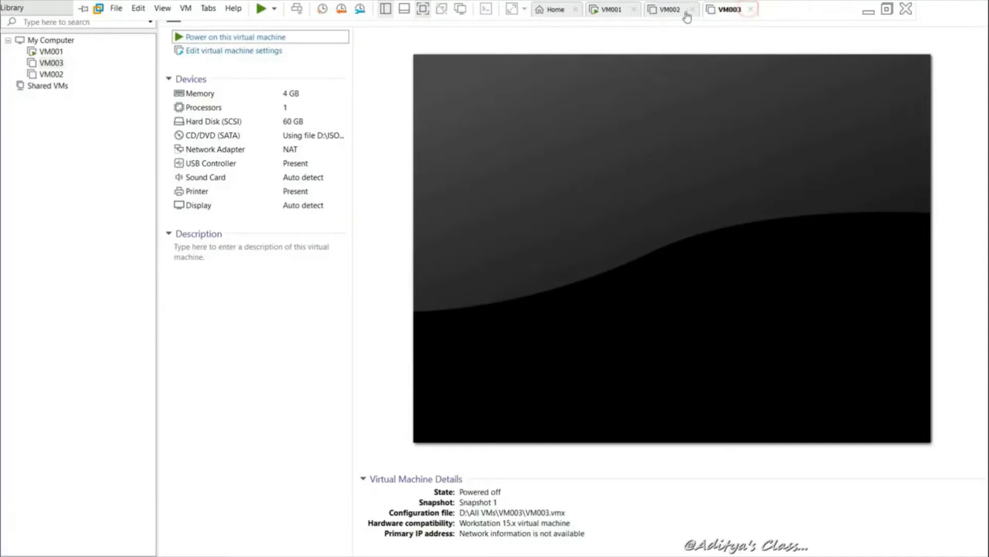
{"action": "left_click", "coordinate": [670, 10]}
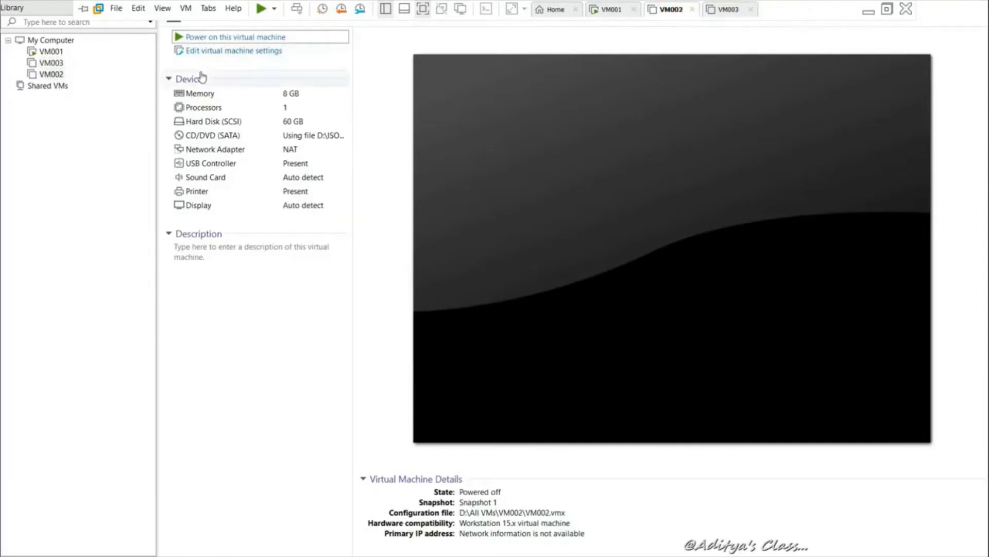
Move VM003 below VM002 in the library and power on VM002
{"action": "left_click", "coordinate": [44, 62]}
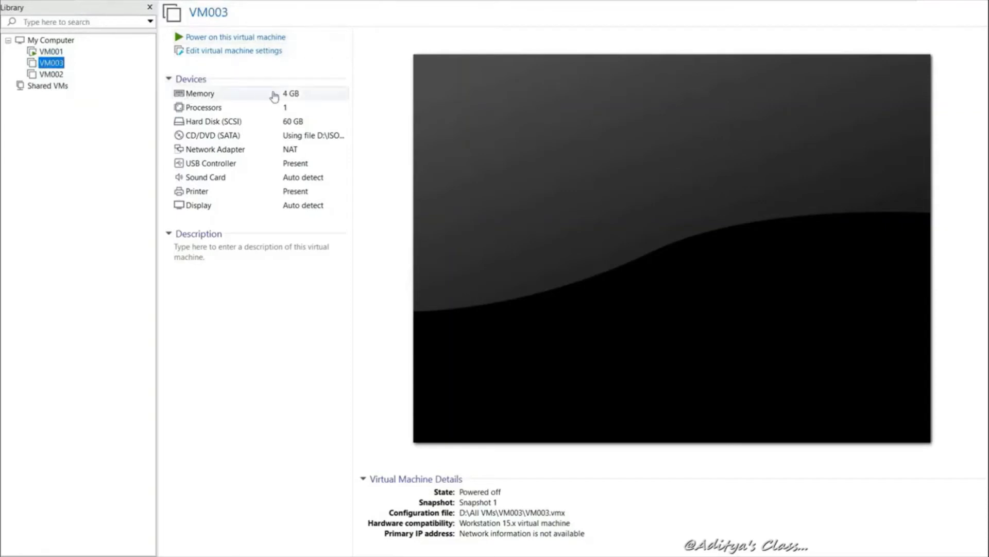
{"action": "left_click", "coordinate": [46, 77]}
{"action": "left_click", "coordinate": [54, 63]}
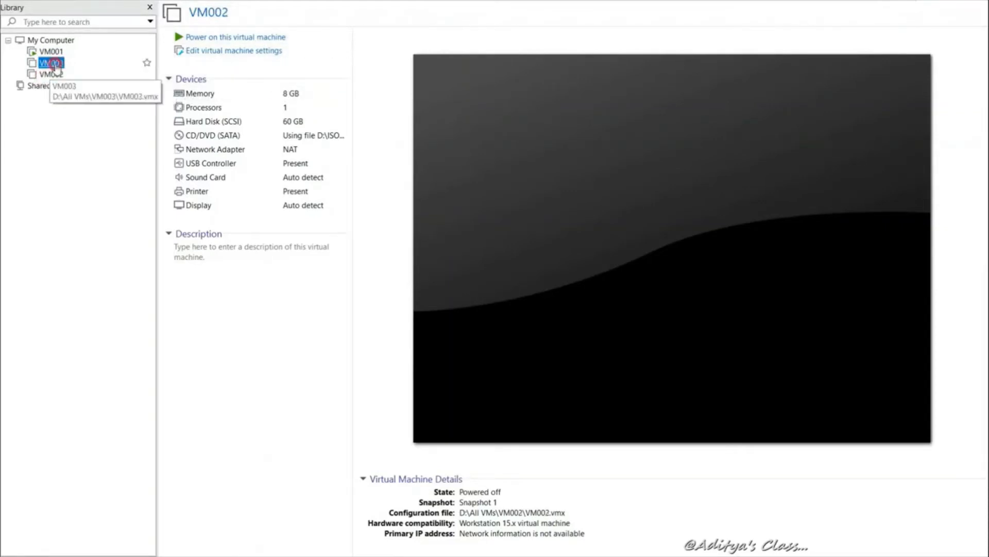
{"action": "left_click_drag", "start_coordinate": [54, 65], "coordinate": [51, 78]}
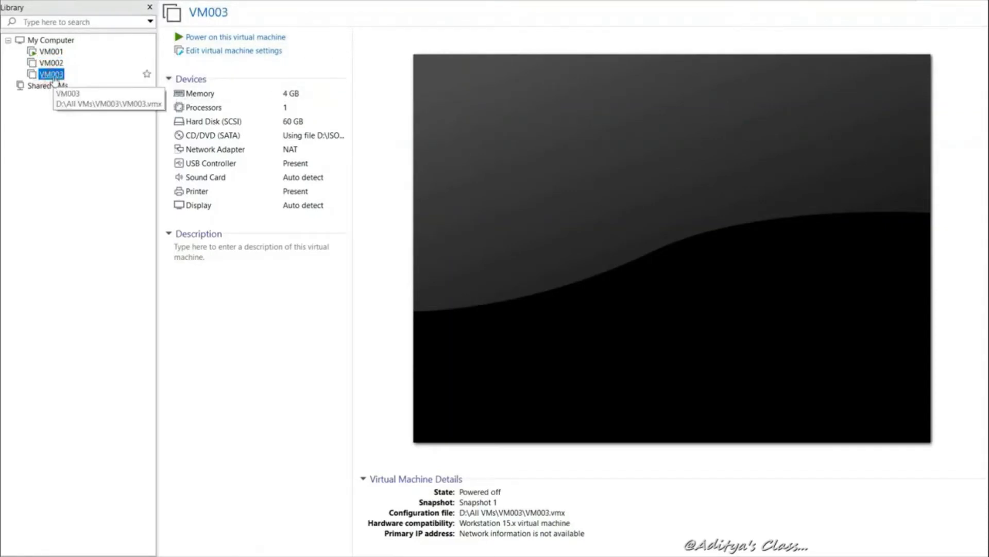
{"action": "left_click", "coordinate": [54, 62]}
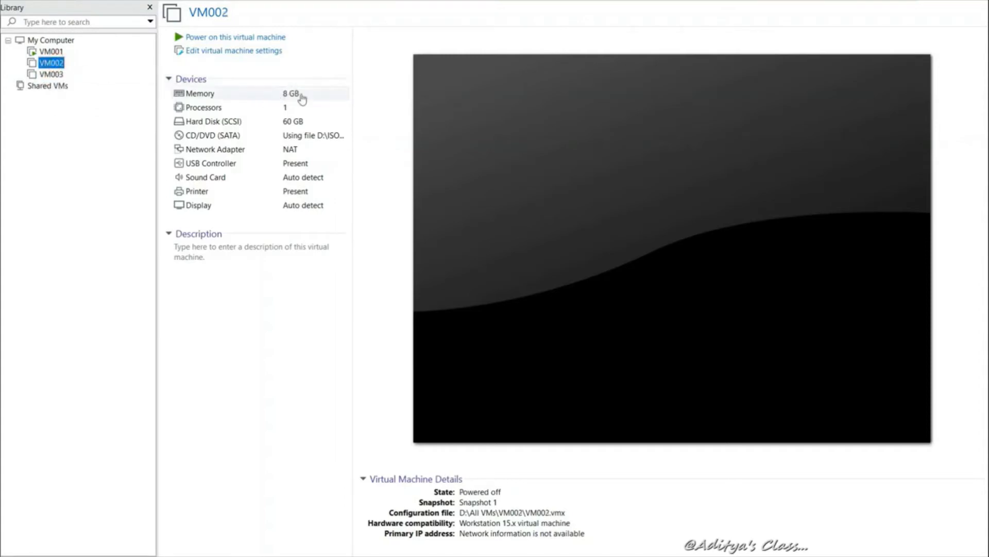
{"action": "left_click", "coordinate": [253, 36]}
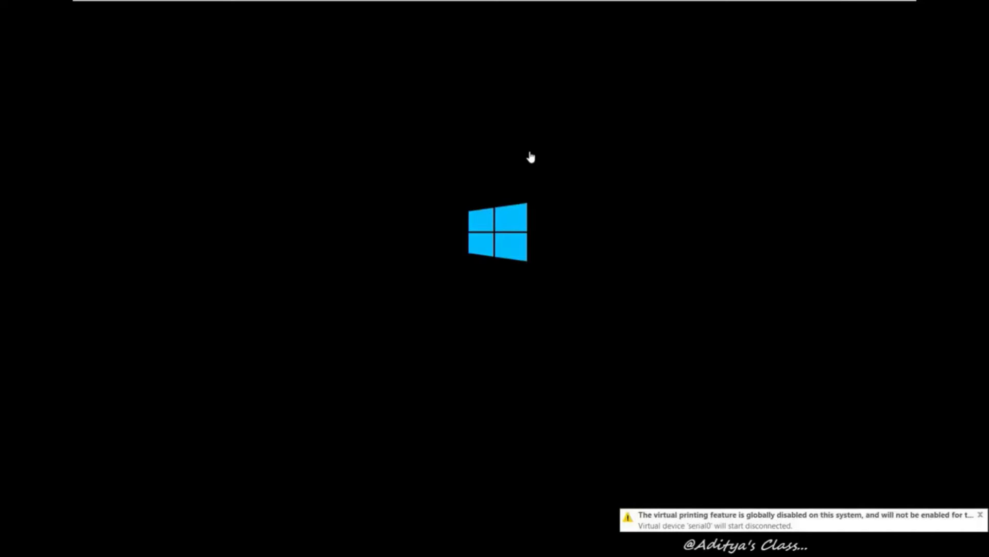
On VM001, pin Server Manager to the taskbar from the Start menu
{"action": "left_click", "coordinate": [606, 8]}
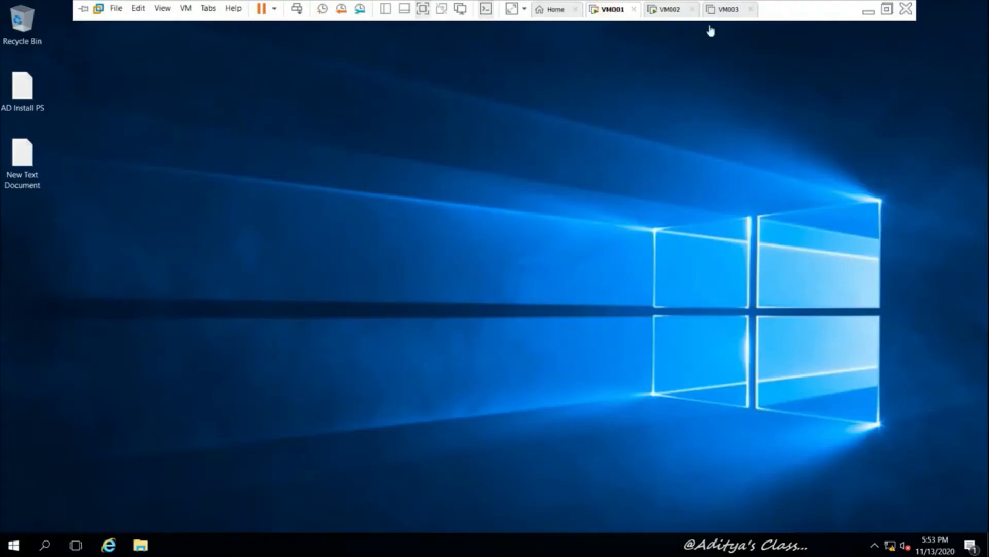
{"action": "left_click", "coordinate": [14, 545]}
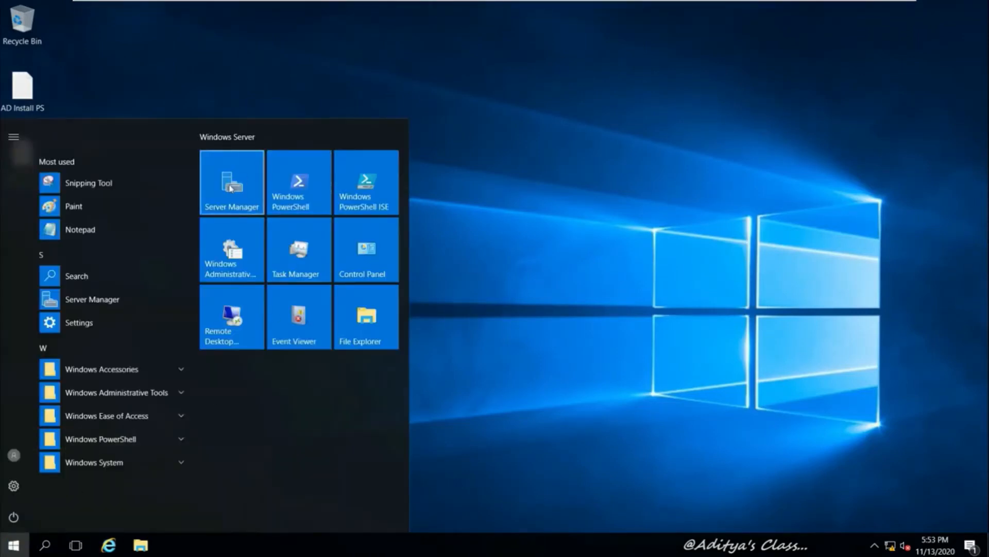
{"action": "right_click", "coordinate": [231, 188]}
{"action": "mouse_move", "coordinate": [319, 242]}
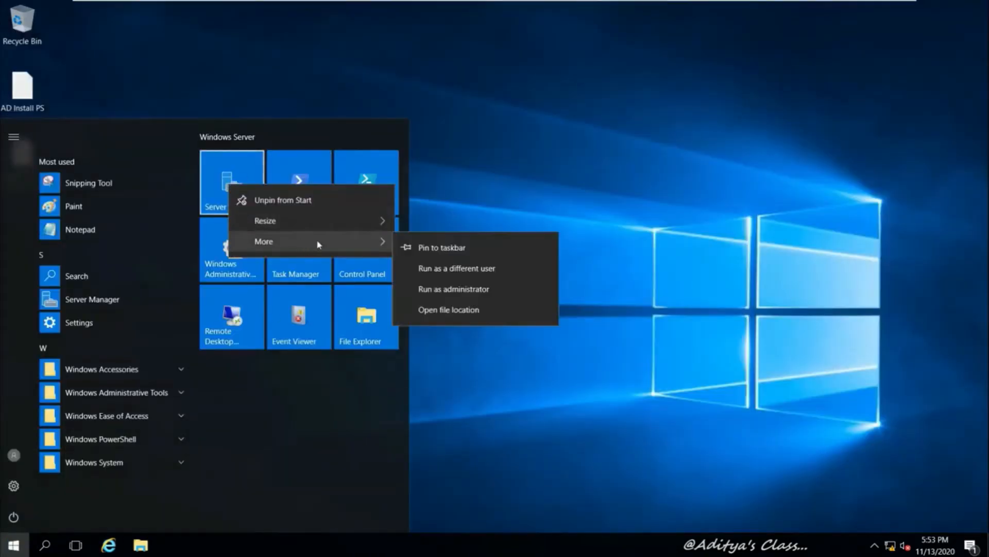
{"action": "left_click", "coordinate": [470, 250]}
{"action": "left_click", "coordinate": [470, 249]}
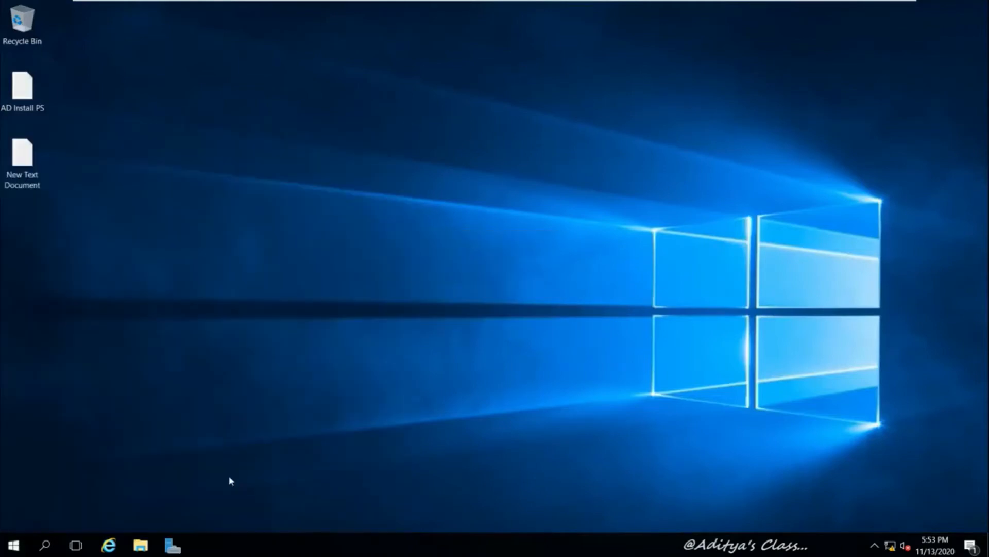
Check in Users and Computers that VM001 is a Global Catalog in HYD001, then minimize both consoles
{"action": "left_click", "coordinate": [174, 546]}
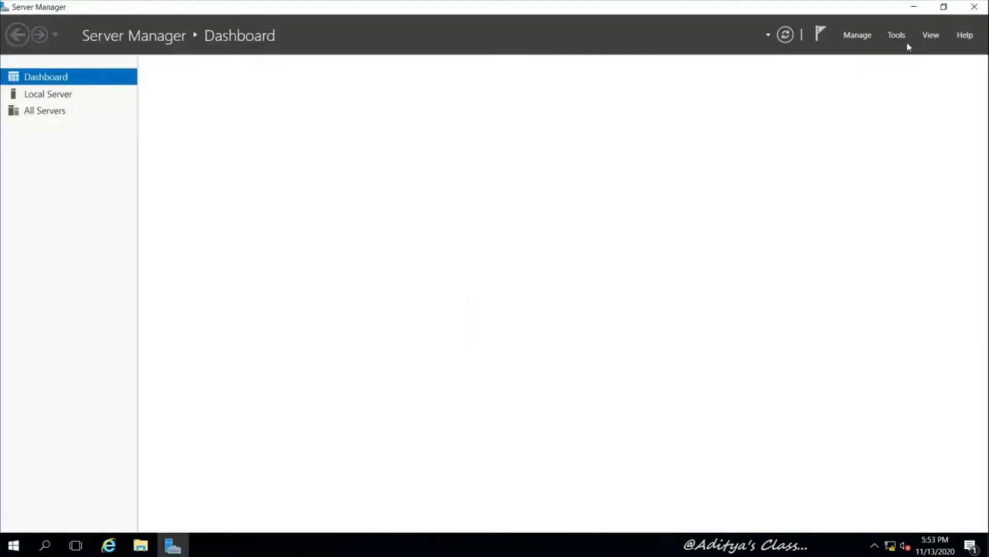
{"action": "left_click", "coordinate": [896, 35]}
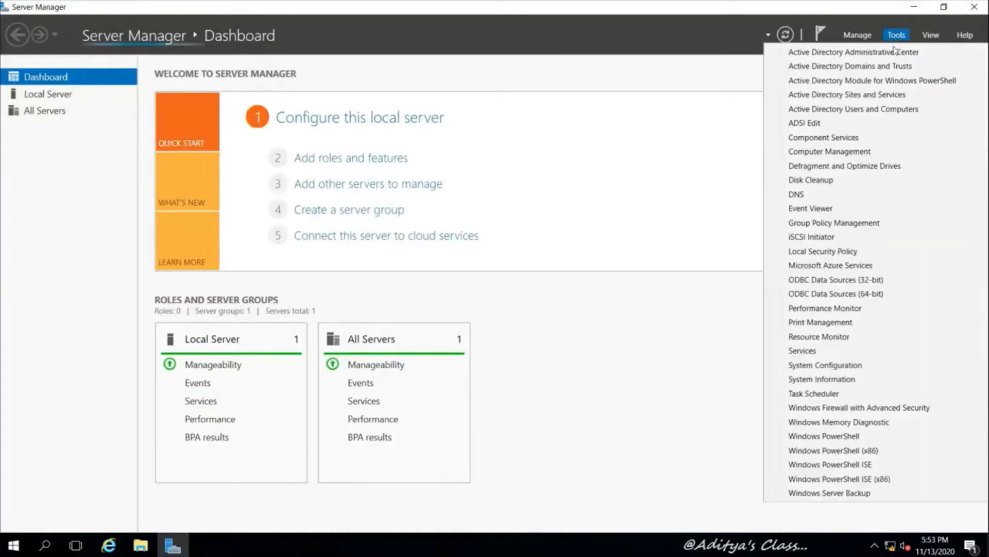
{"action": "left_click", "coordinate": [866, 109]}
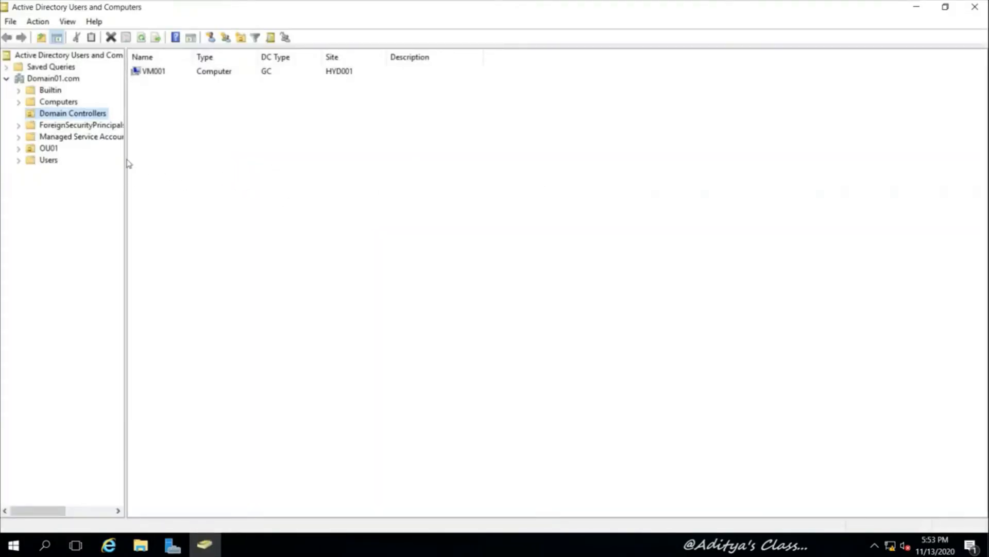
{"action": "left_click_drag", "start_coordinate": [126, 158], "coordinate": [155, 161]}
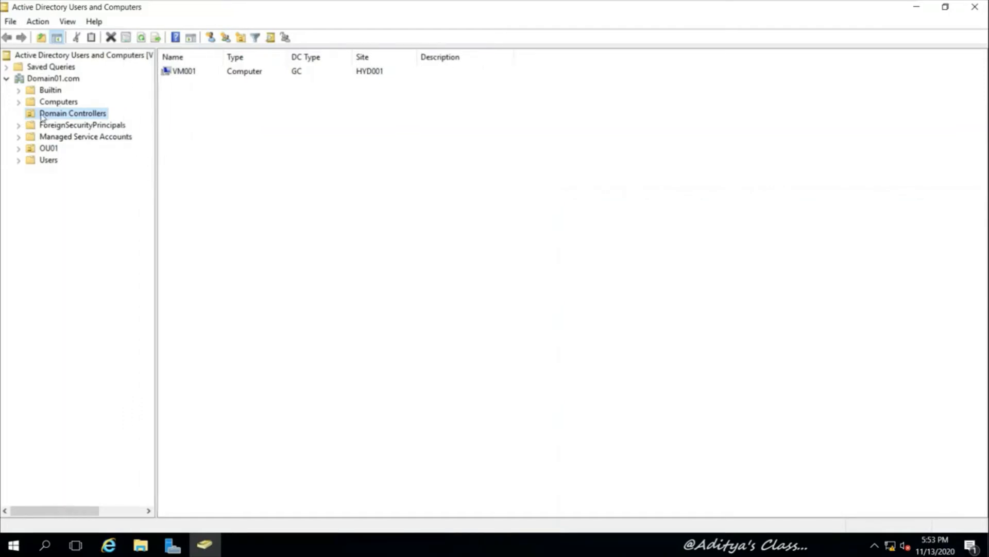
{"action": "left_click", "coordinate": [190, 71]}
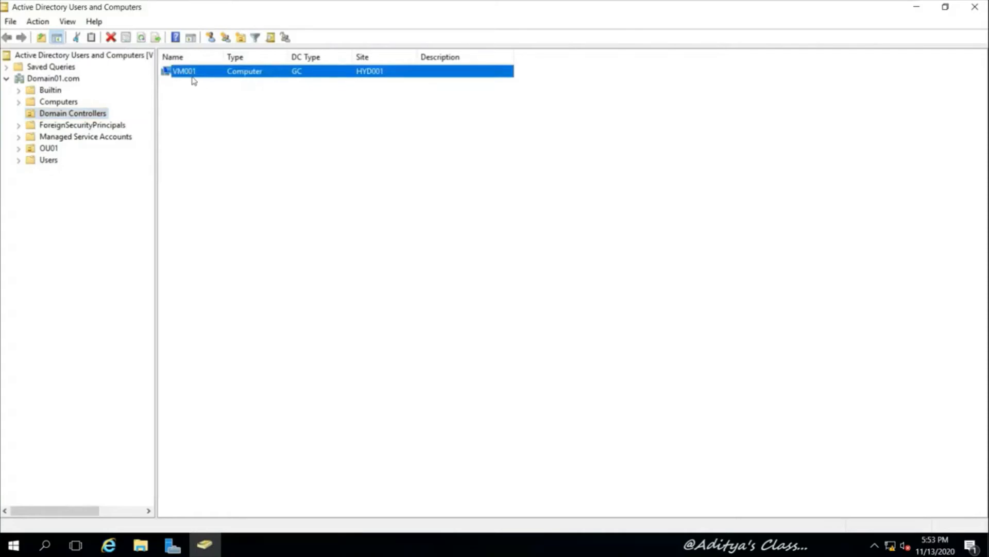
{"action": "left_click", "coordinate": [917, 7]}
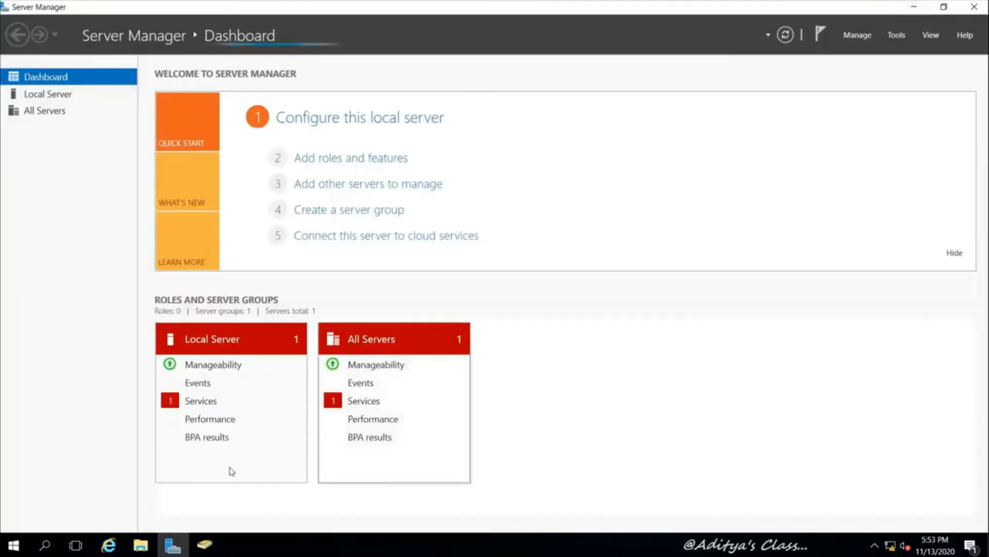
{"action": "left_click", "coordinate": [914, 7]}
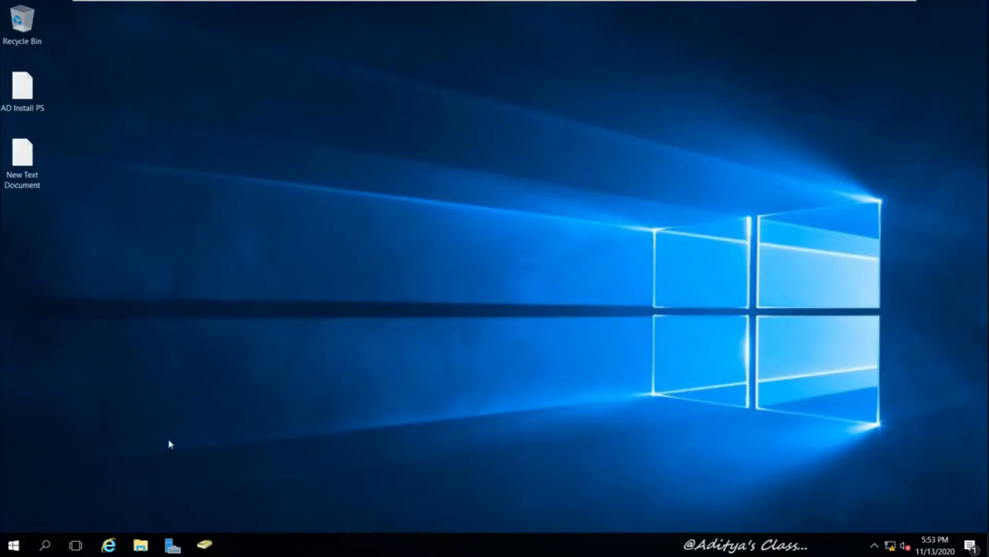
Run regsvr32 schmmgmt.dll from the Run box, acknowledge the success message, and reset magnification
{"action": "key", "text": "super+r"}
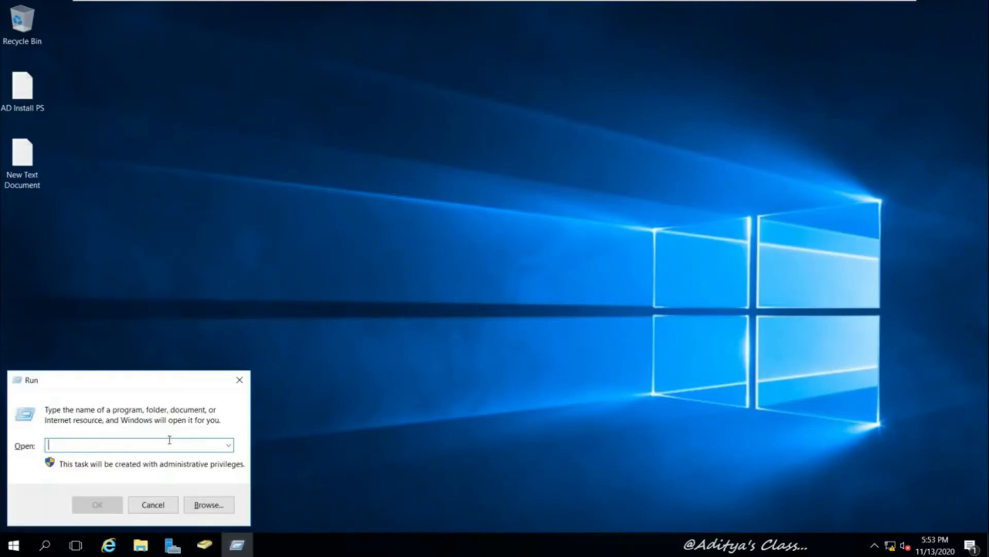
{"action": "left_click_drag", "start_coordinate": [123, 388], "coordinate": [459, 167]}
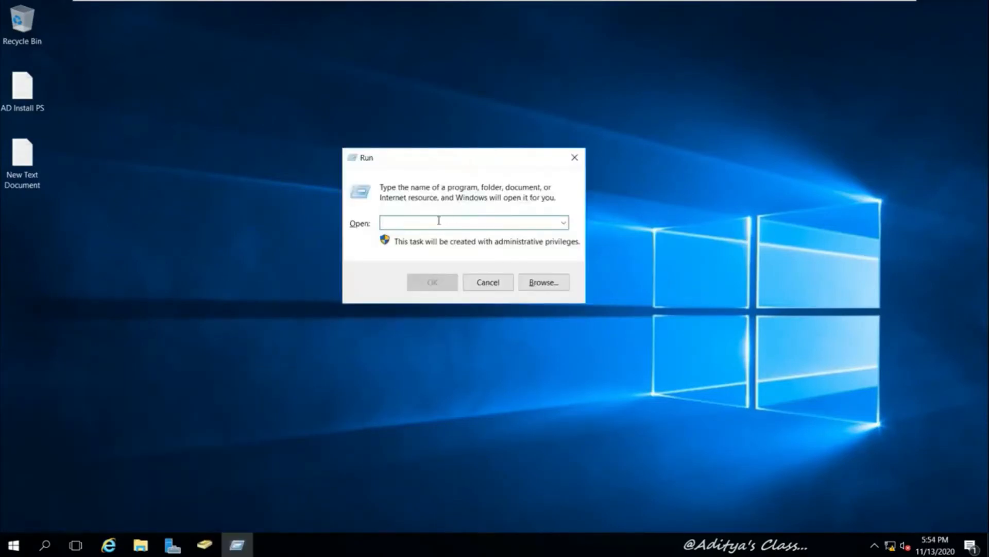
{"action": "type", "text": "regsvr32 schmmgmt.dll"}
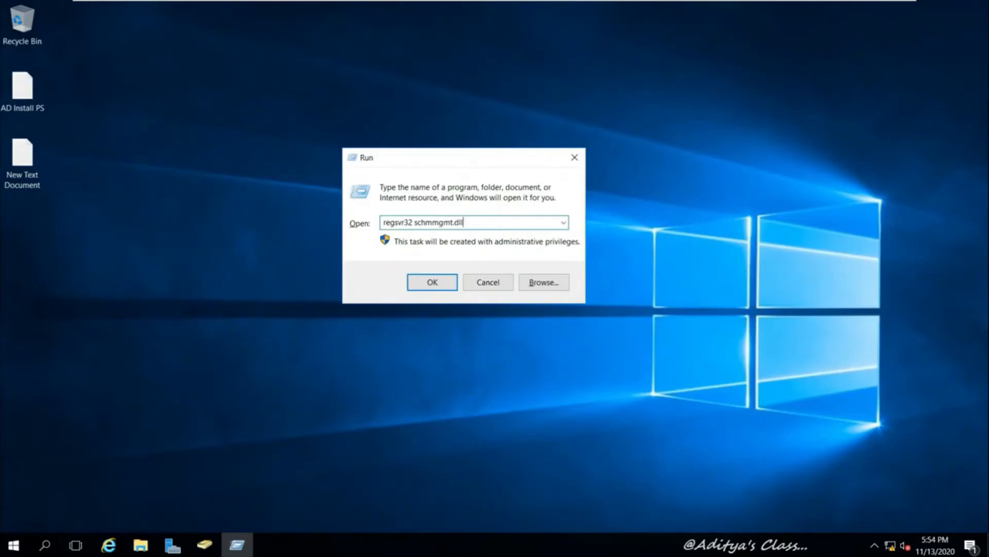
{"action": "key", "text": "super+plus"}
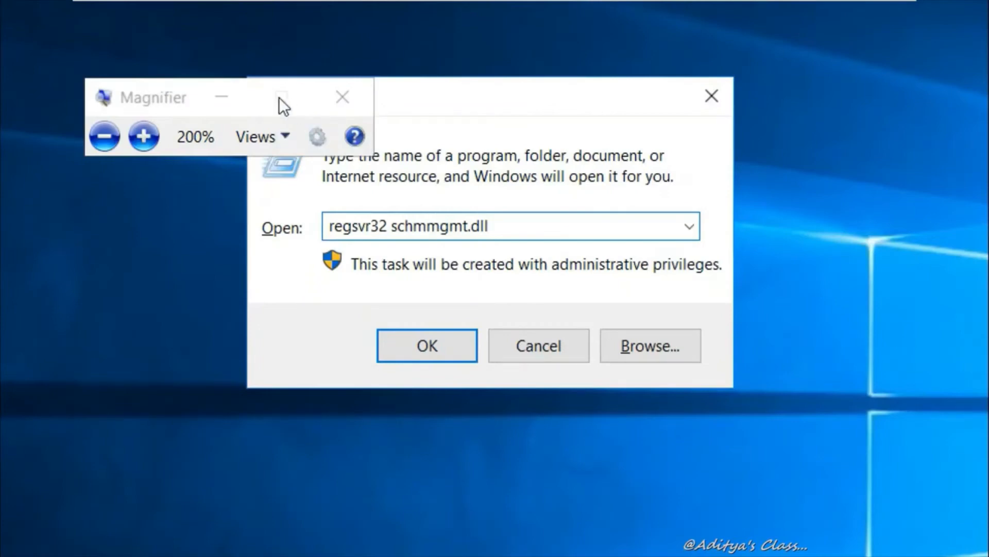
{"action": "left_click", "coordinate": [221, 97]}
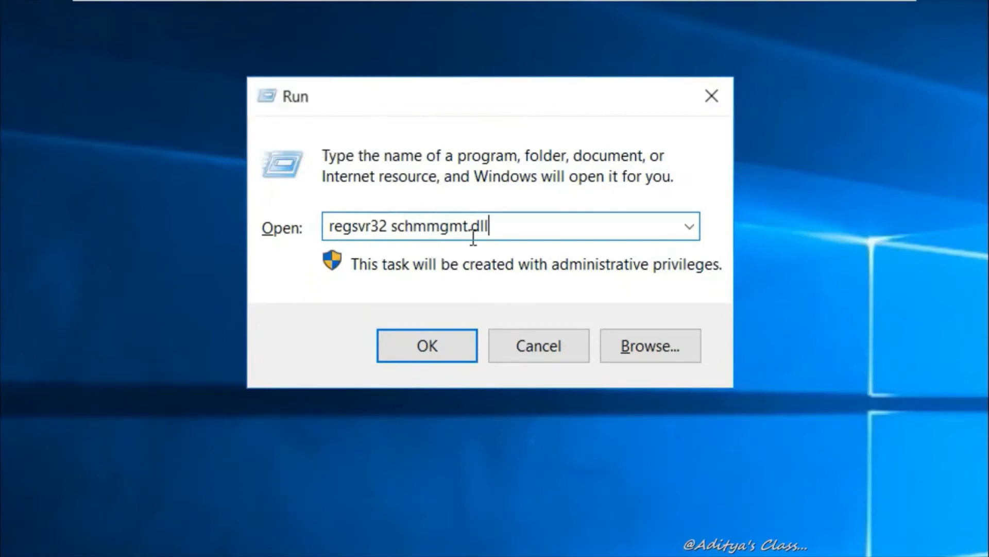
{"action": "left_click", "coordinate": [419, 356]}
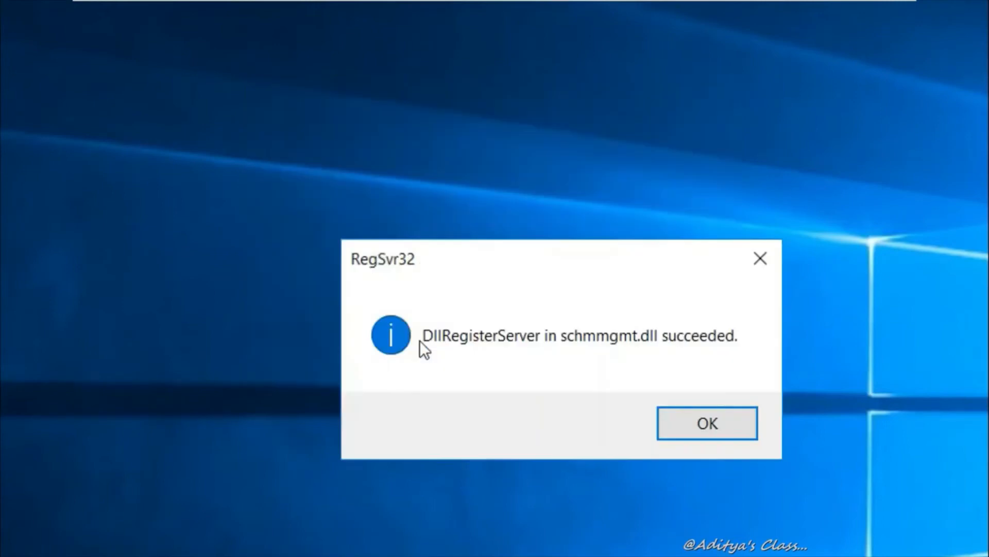
{"action": "left_click", "coordinate": [708, 423]}
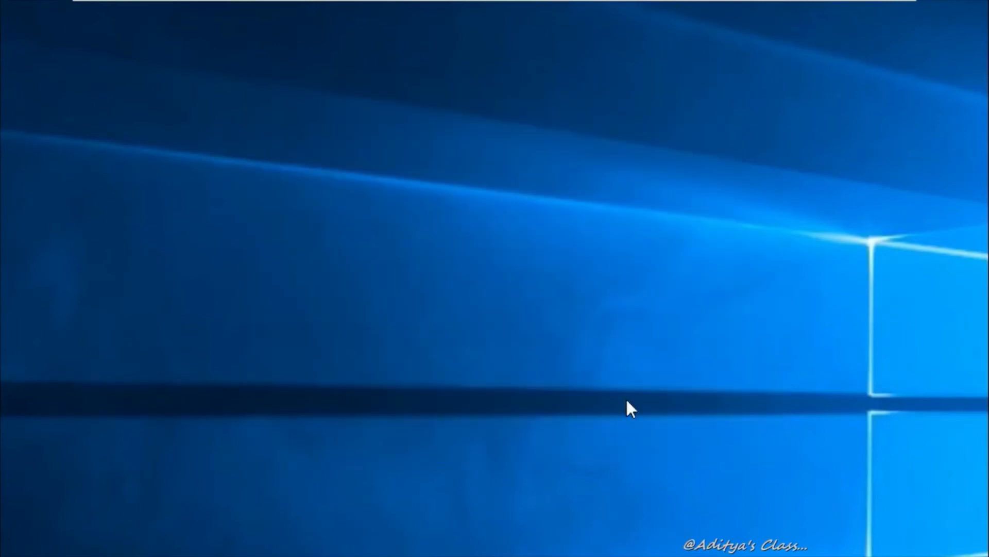
{"action": "key", "text": "super+minus"}
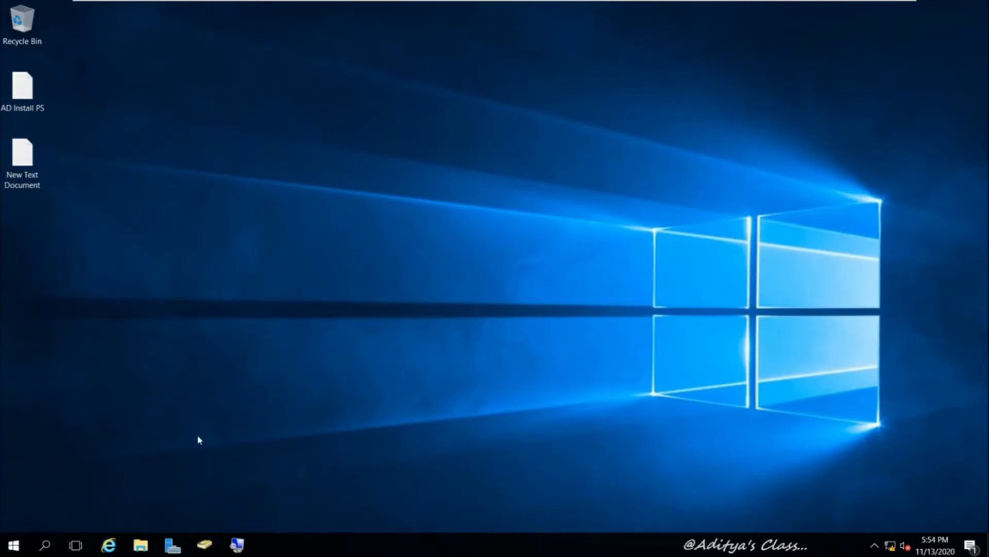
Launch a new empty console with mmc from the Run box
{"action": "key", "text": "super+r"}
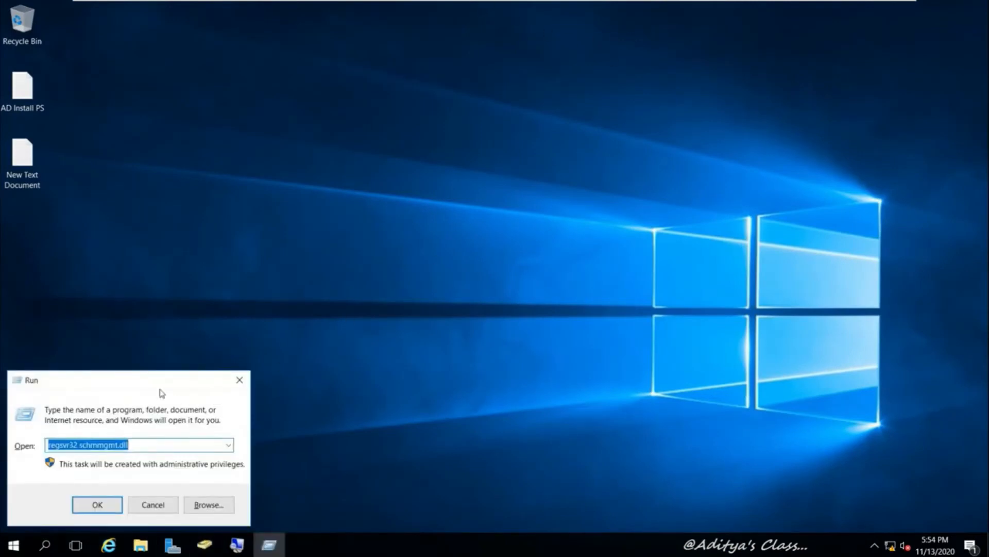
{"action": "left_click_drag", "start_coordinate": [150, 379], "coordinate": [466, 122]}
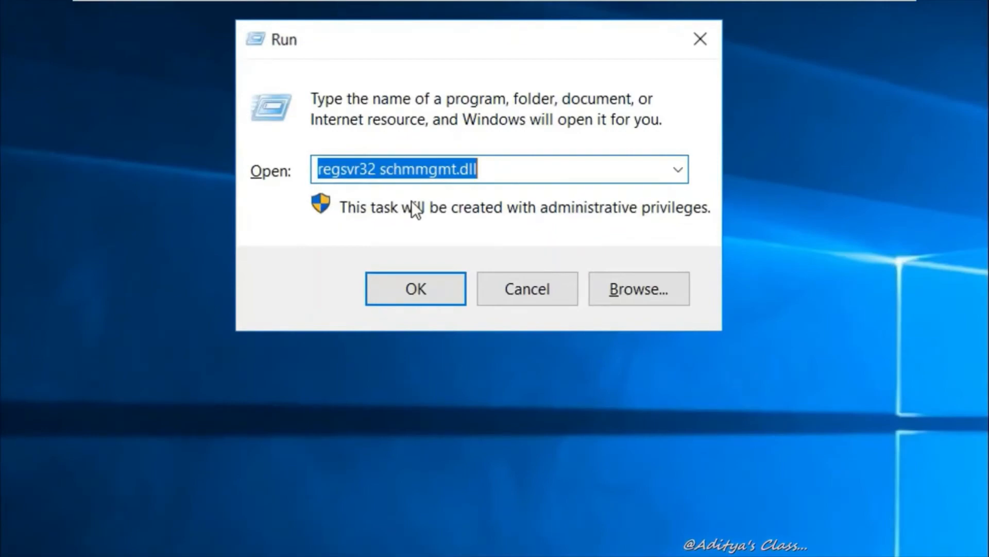
{"action": "type", "text": "mmc"}
{"action": "key", "text": "Return"}
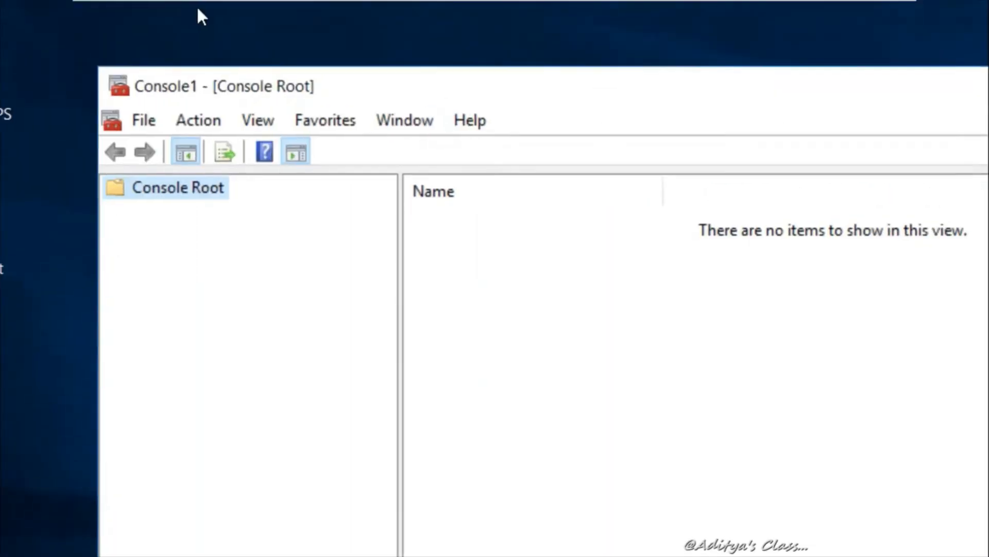
Add the Active Directory Schema snap-in through Add/Remove Snap-in and confirm
{"action": "left_click", "coordinate": [137, 154]}
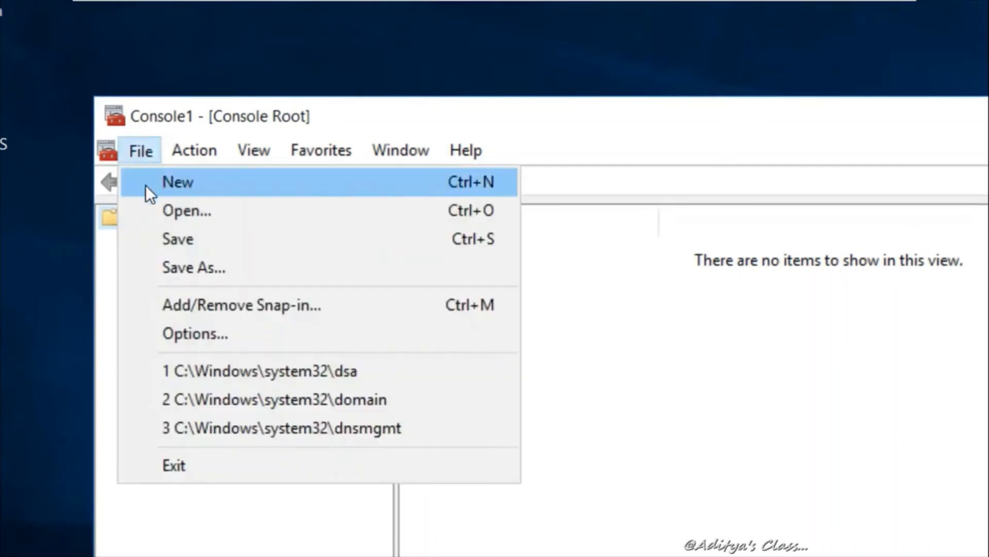
{"action": "left_click", "coordinate": [195, 308]}
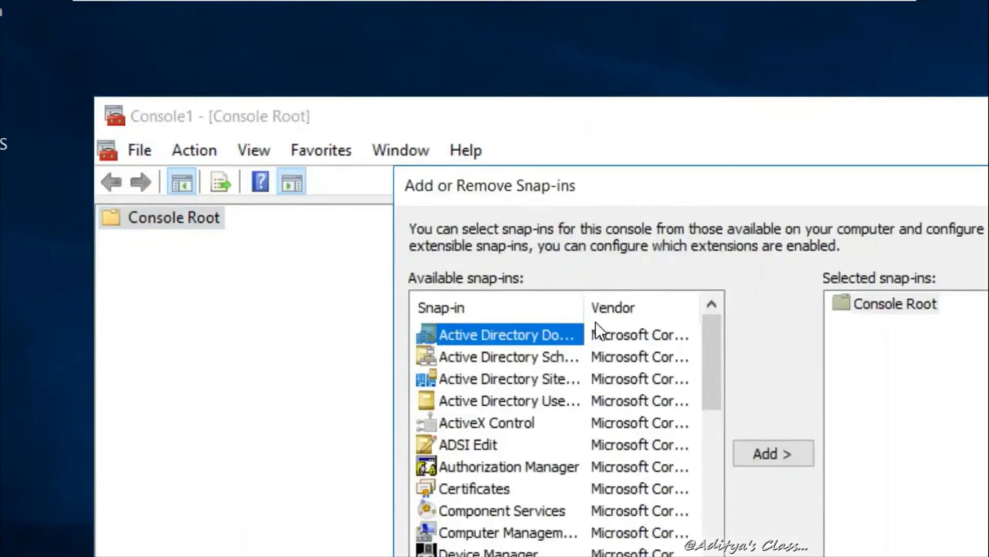
{"action": "left_click_drag", "start_coordinate": [588, 316], "coordinate": [661, 317]}
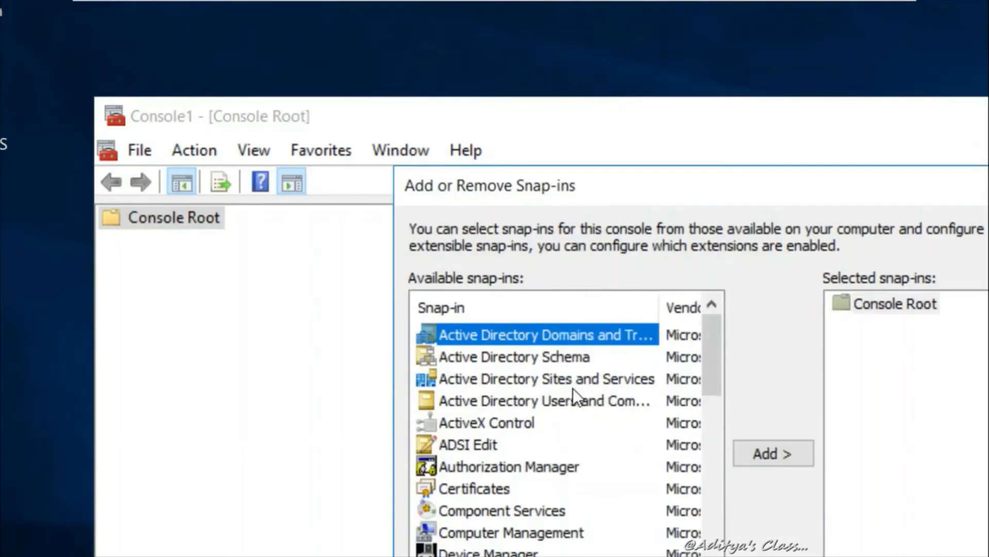
{"action": "left_click", "coordinate": [542, 360]}
{"action": "left_click", "coordinate": [778, 452]}
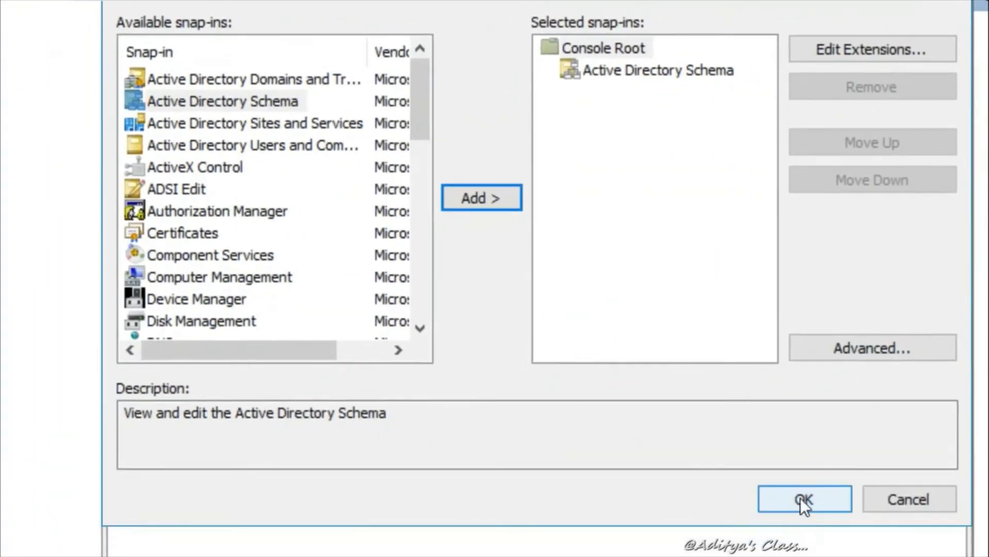
{"action": "left_click", "coordinate": [800, 497]}
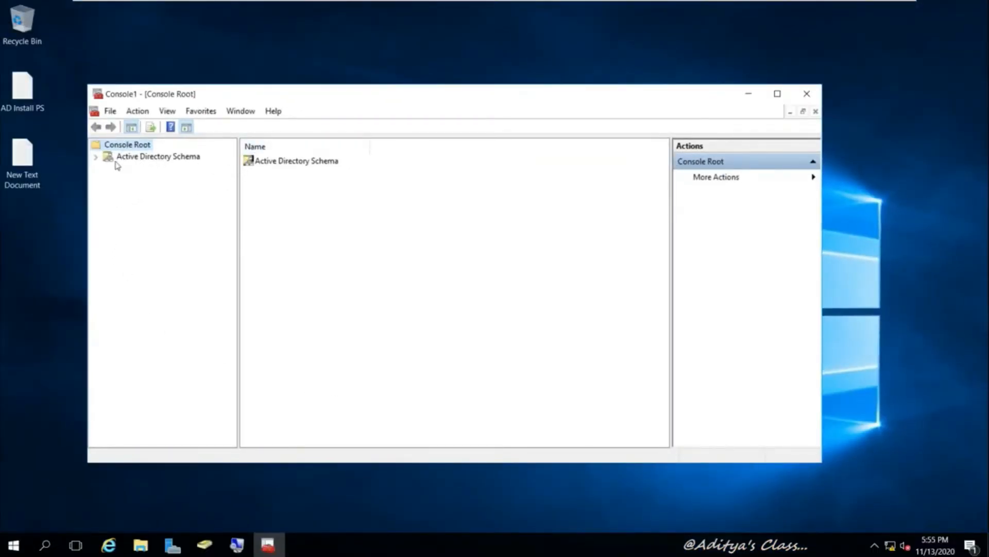
Expand Active Directory Schema and Classes, then view the user class's attributes
{"action": "left_click", "coordinate": [96, 157]}
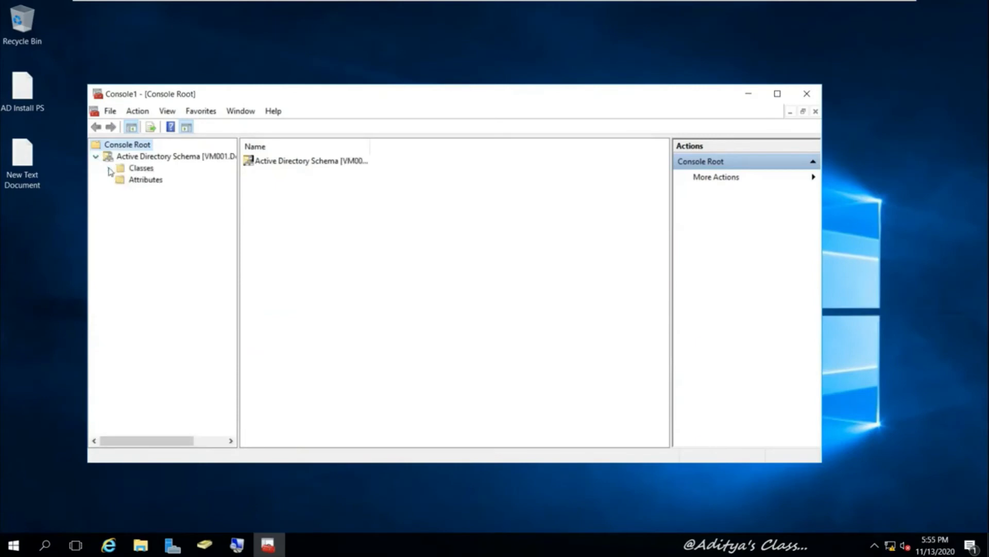
{"action": "left_click", "coordinate": [110, 170]}
{"action": "scroll", "coordinate": [216, 258], "scroll_direction": "down", "scroll_amount": 14}
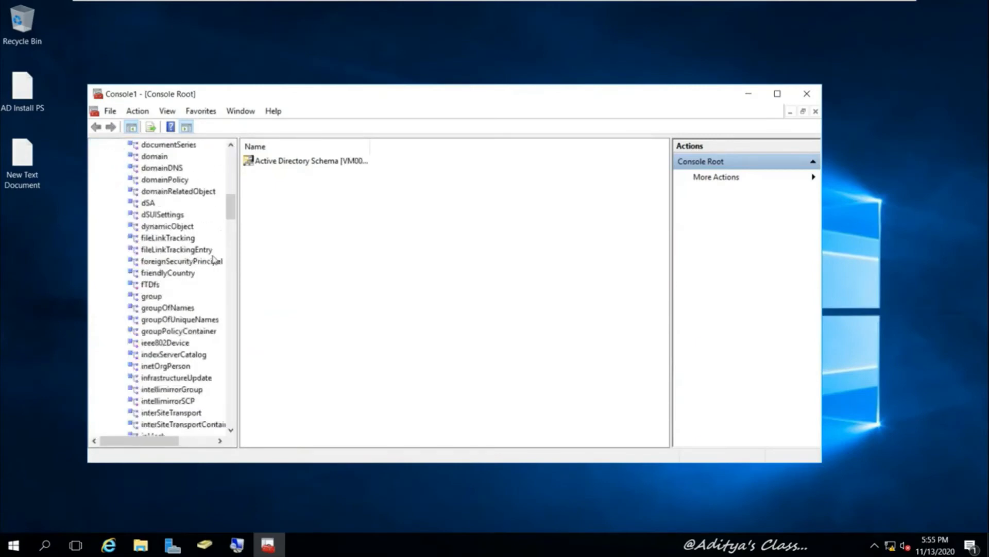
{"action": "left_click_drag", "start_coordinate": [229, 214], "coordinate": [242, 425]}
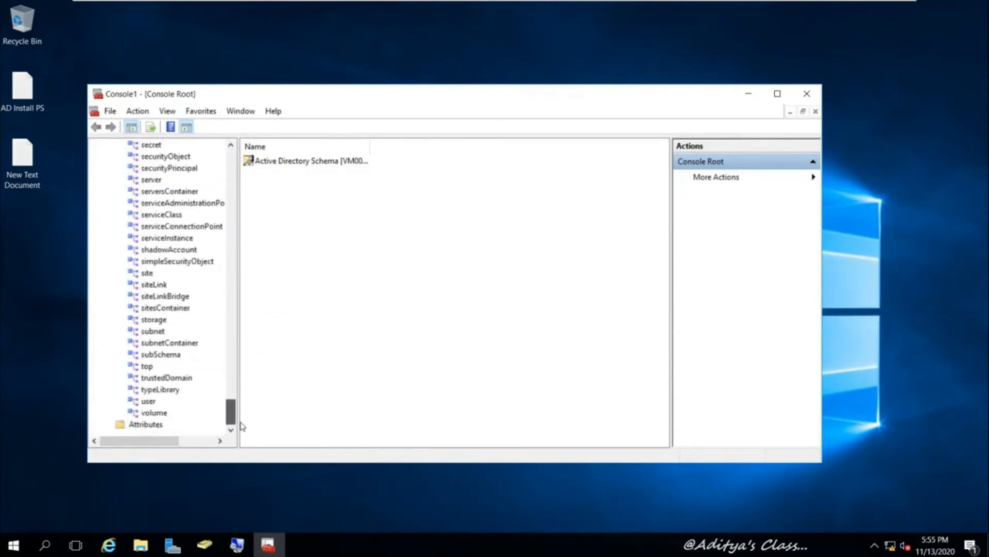
{"action": "left_click", "coordinate": [149, 401]}
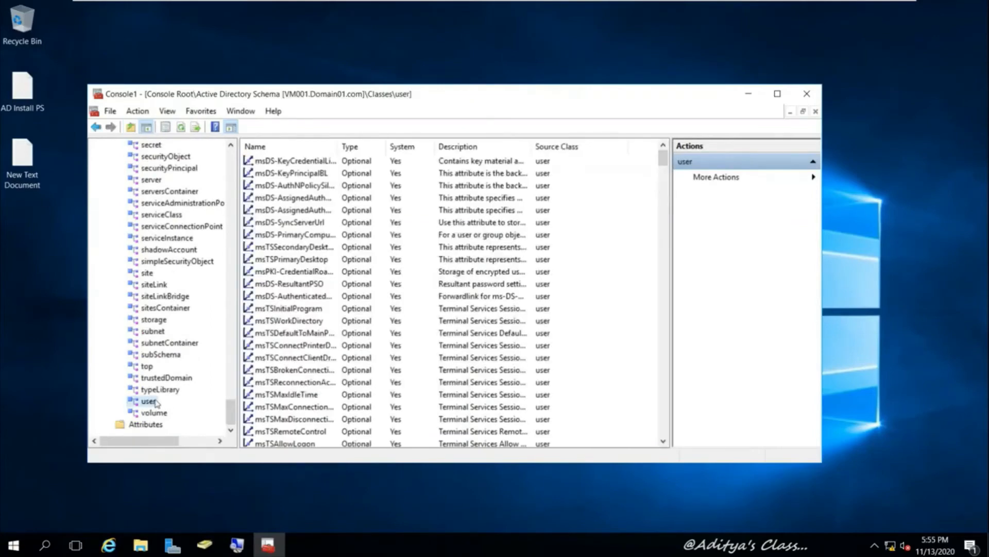
{"action": "scroll", "coordinate": [287, 335], "scroll_direction": "down", "scroll_amount": 20}
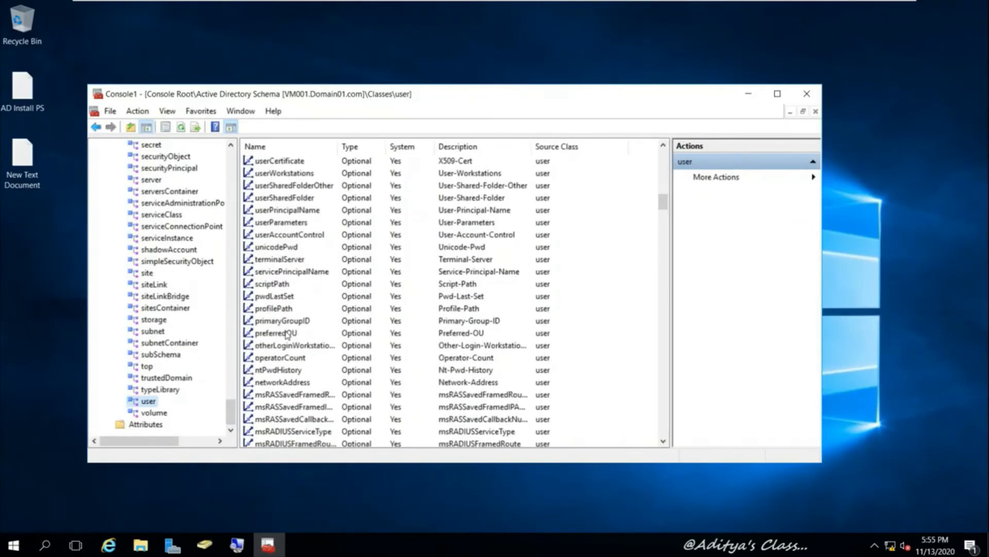
{"action": "scroll", "coordinate": [287, 335], "scroll_direction": "up", "scroll_amount": 7}
{"action": "left_click_drag", "start_coordinate": [230, 411], "coordinate": [230, 164]}
Select Classes, then bring up the context menu for the Active Directory Schema node
{"action": "left_click", "coordinate": [142, 169]}
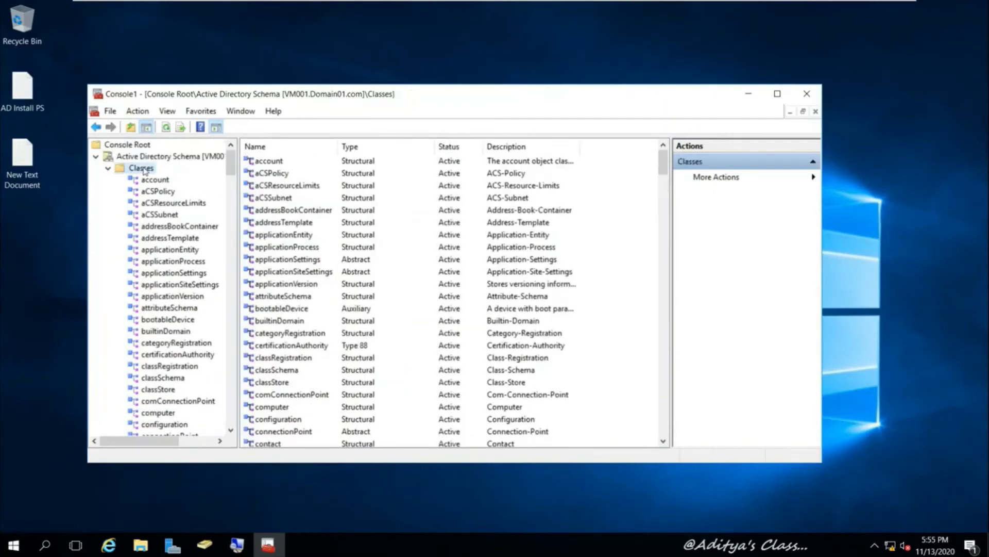
{"action": "right_click", "coordinate": [145, 171]}
{"action": "left_click", "coordinate": [169, 156]}
{"action": "right_click", "coordinate": [176, 159]}
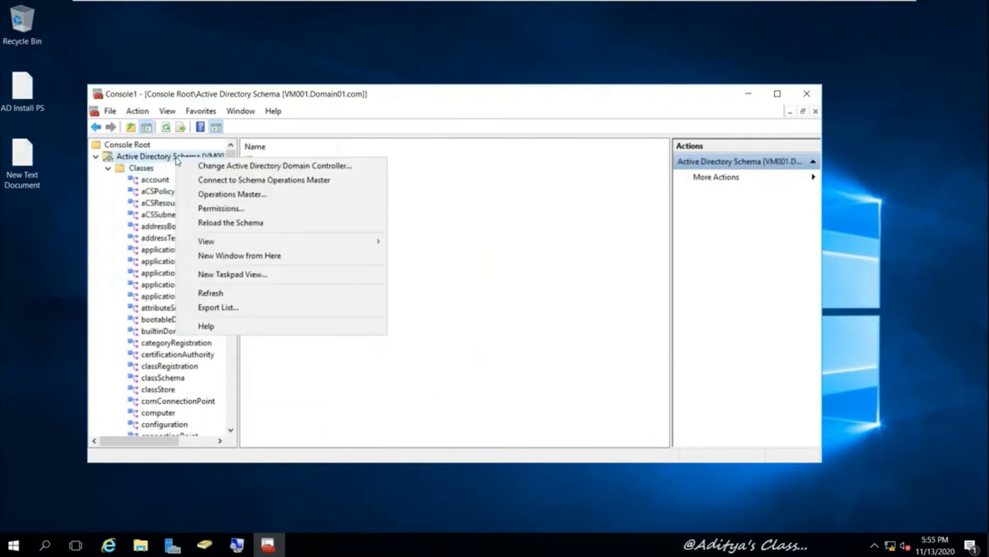
Confirm VM001.Domain01.com as schema master in Operations Master, close it, and collapse Classes
{"action": "left_click", "coordinate": [259, 200]}
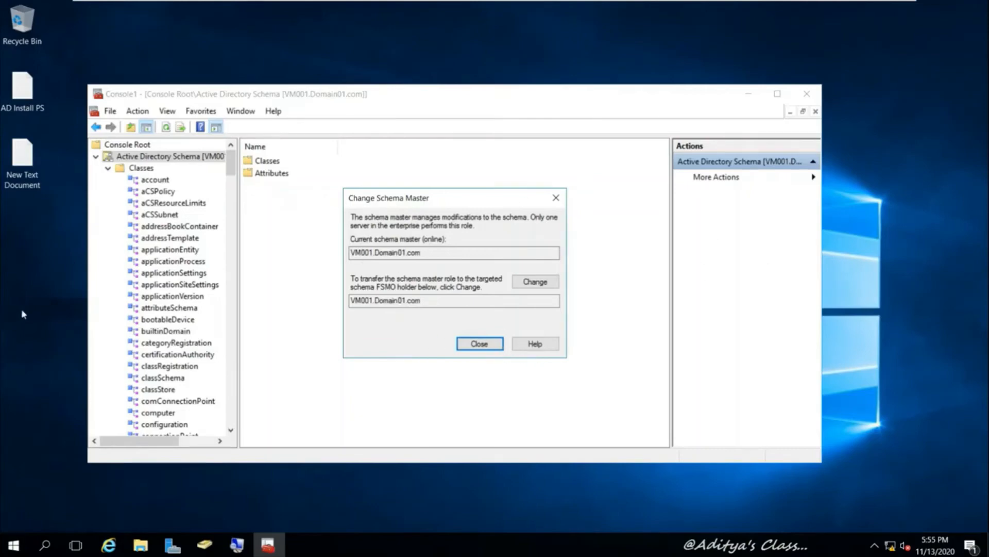
{"action": "left_click", "coordinate": [485, 344]}
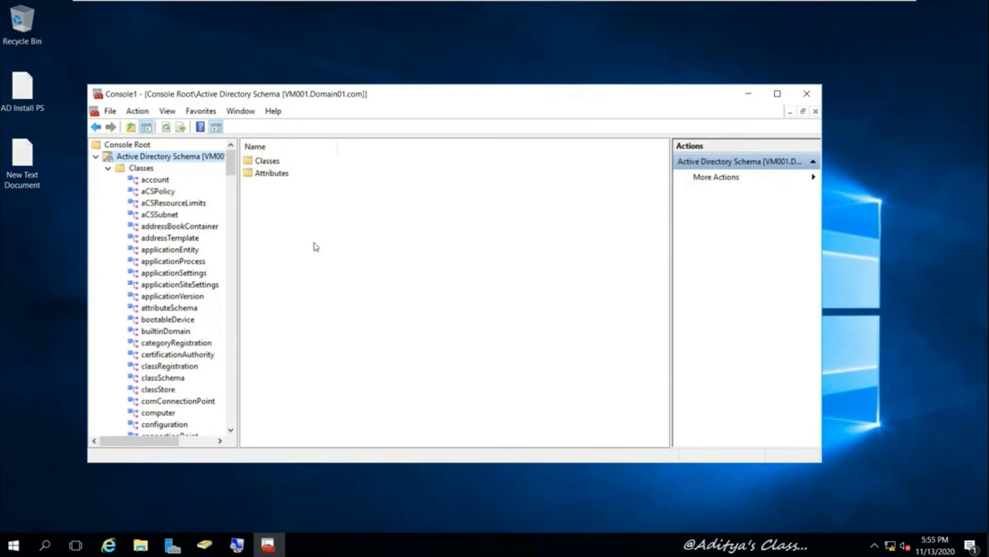
{"action": "left_click", "coordinate": [108, 171]}
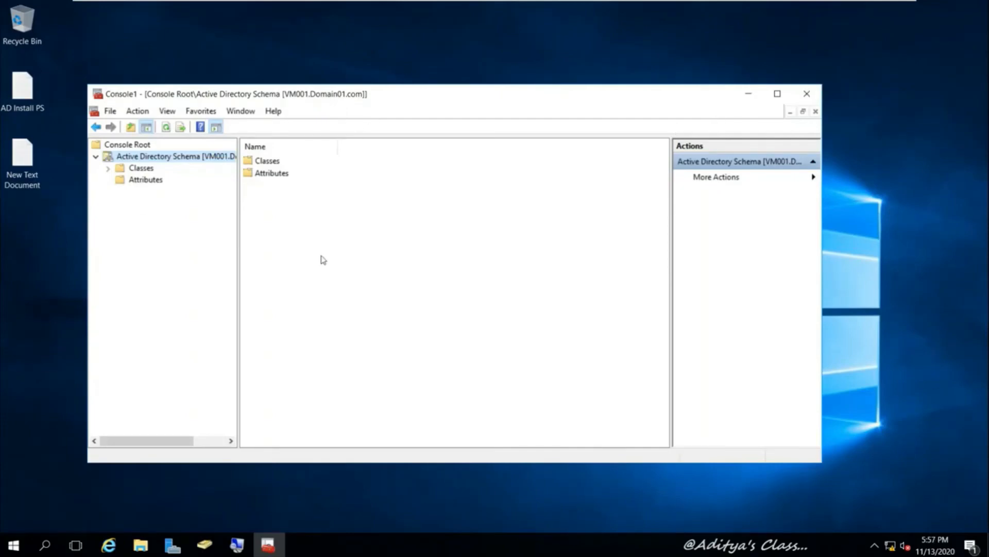
Maximize Console1 and recheck VM001.Domain01.com as schema master via Operations Master
{"action": "double_click", "coordinate": [452, 94]}
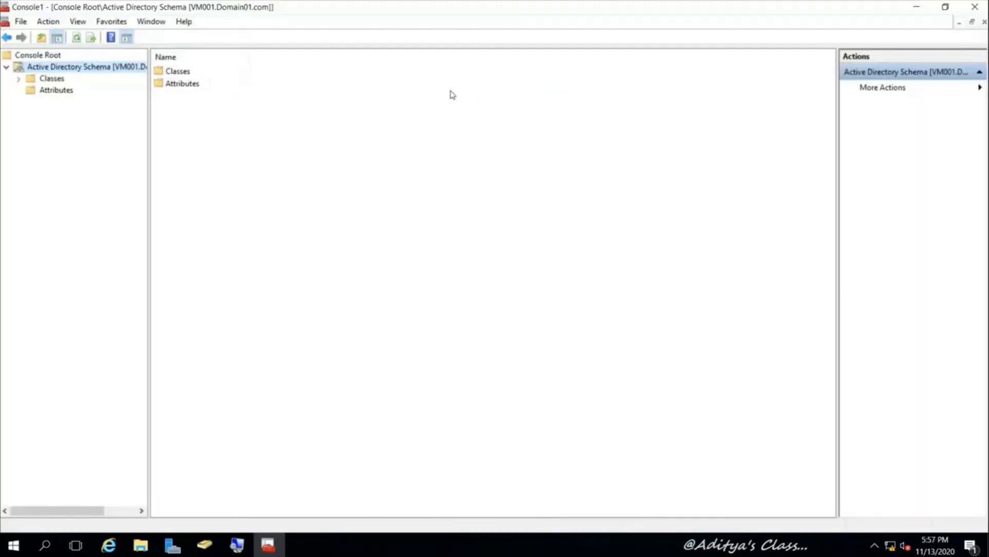
{"action": "right_click", "coordinate": [113, 67]}
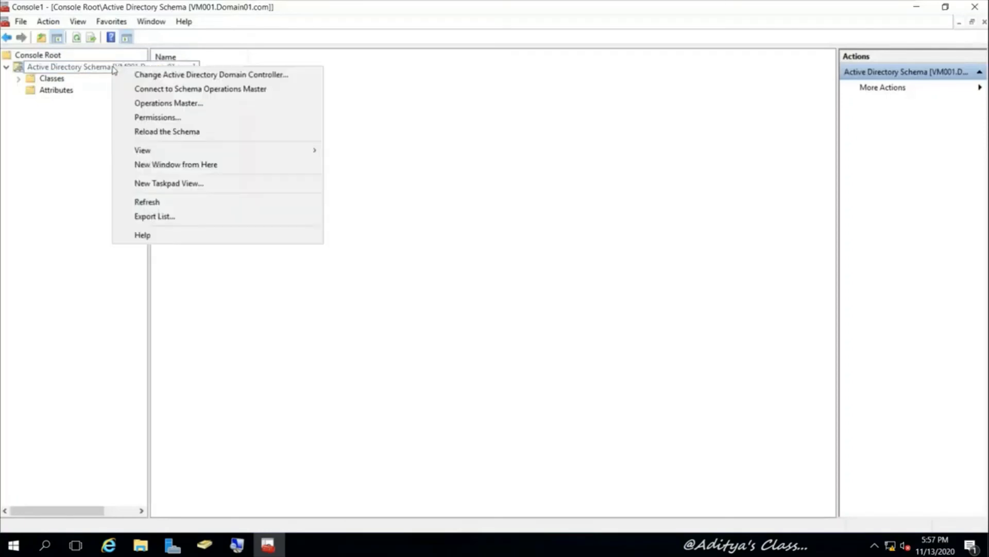
{"action": "left_click", "coordinate": [212, 98]}
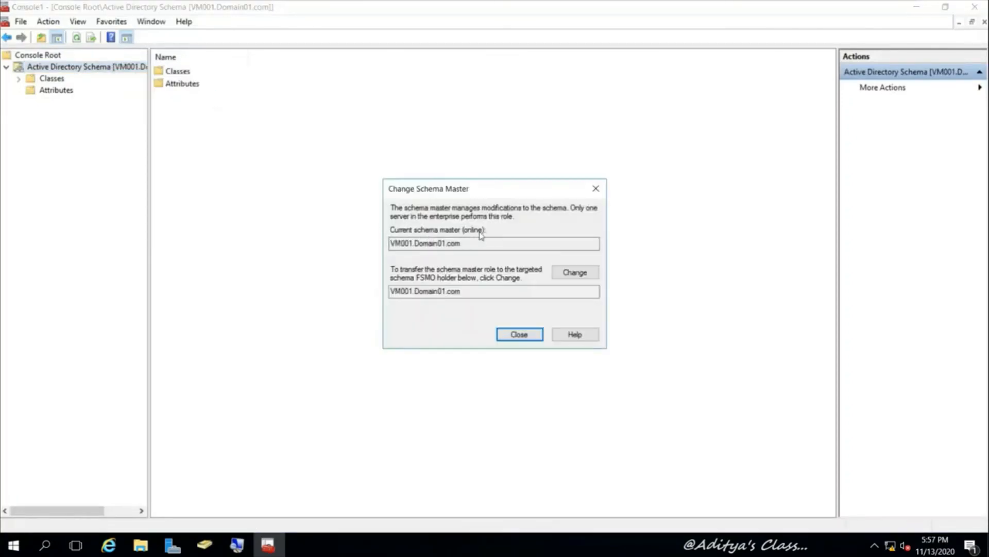
{"action": "left_click", "coordinate": [520, 333]}
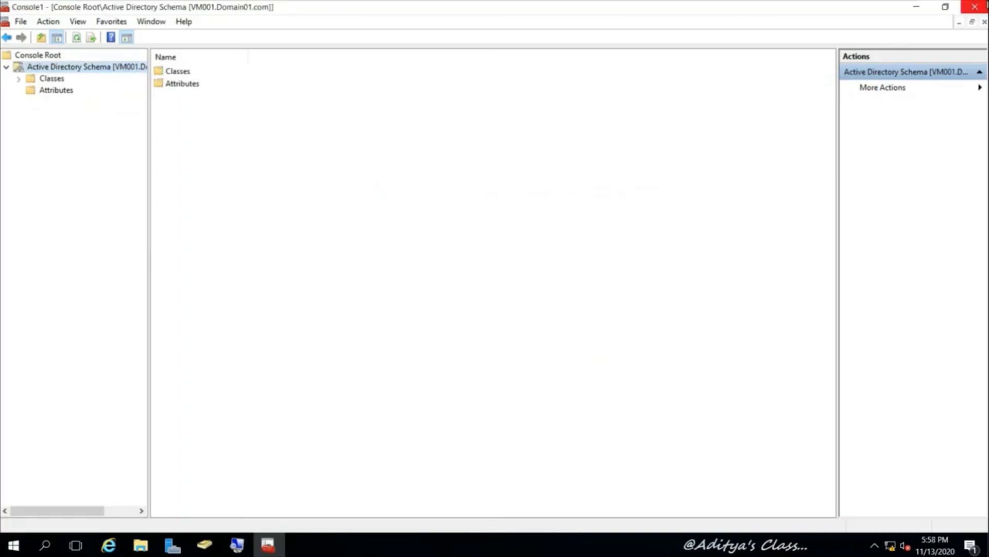
Close Console1 without saving and briefly bring up Users and Computers before hiding it
{"action": "left_click", "coordinate": [975, 7]}
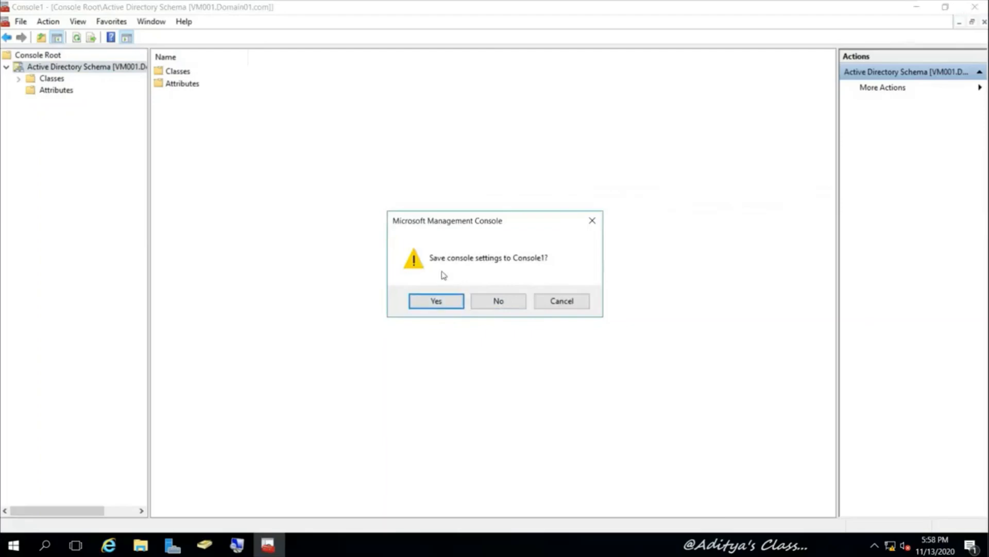
{"action": "left_click", "coordinate": [499, 304]}
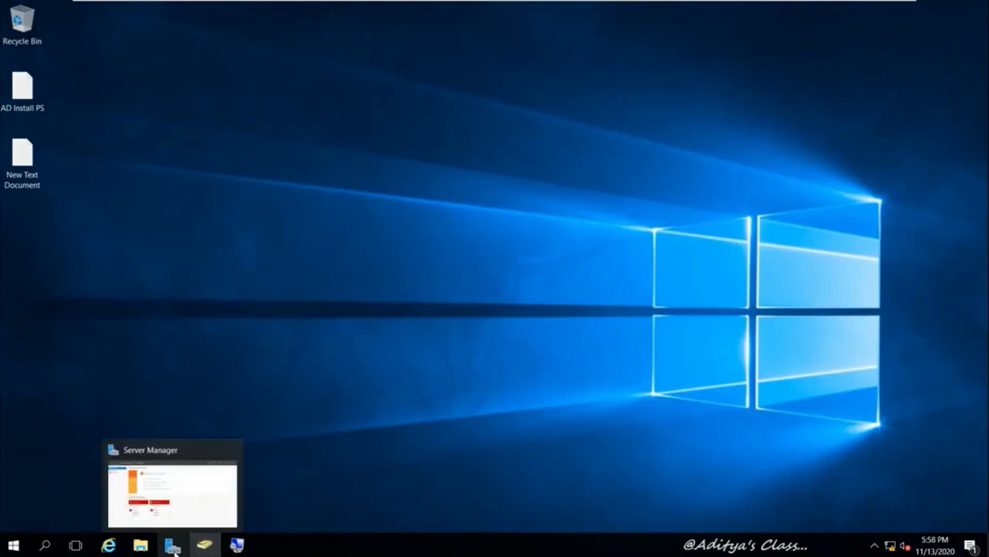
{"action": "left_click", "coordinate": [196, 553]}
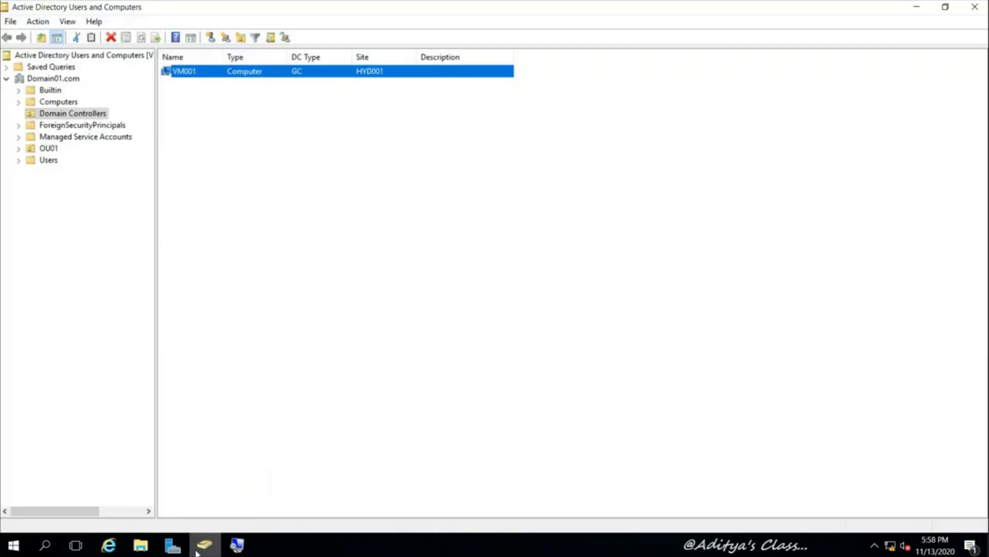
{"action": "left_click", "coordinate": [197, 553]}
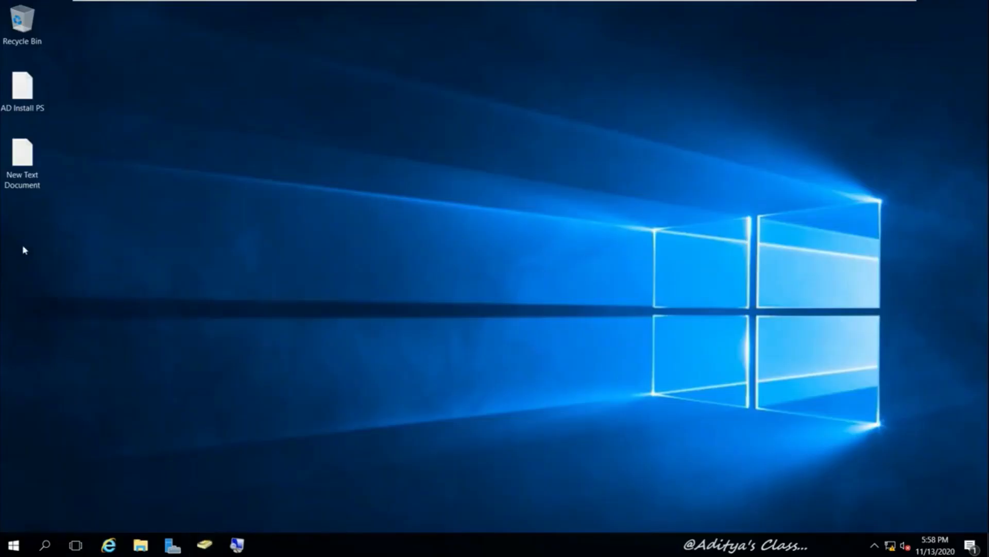